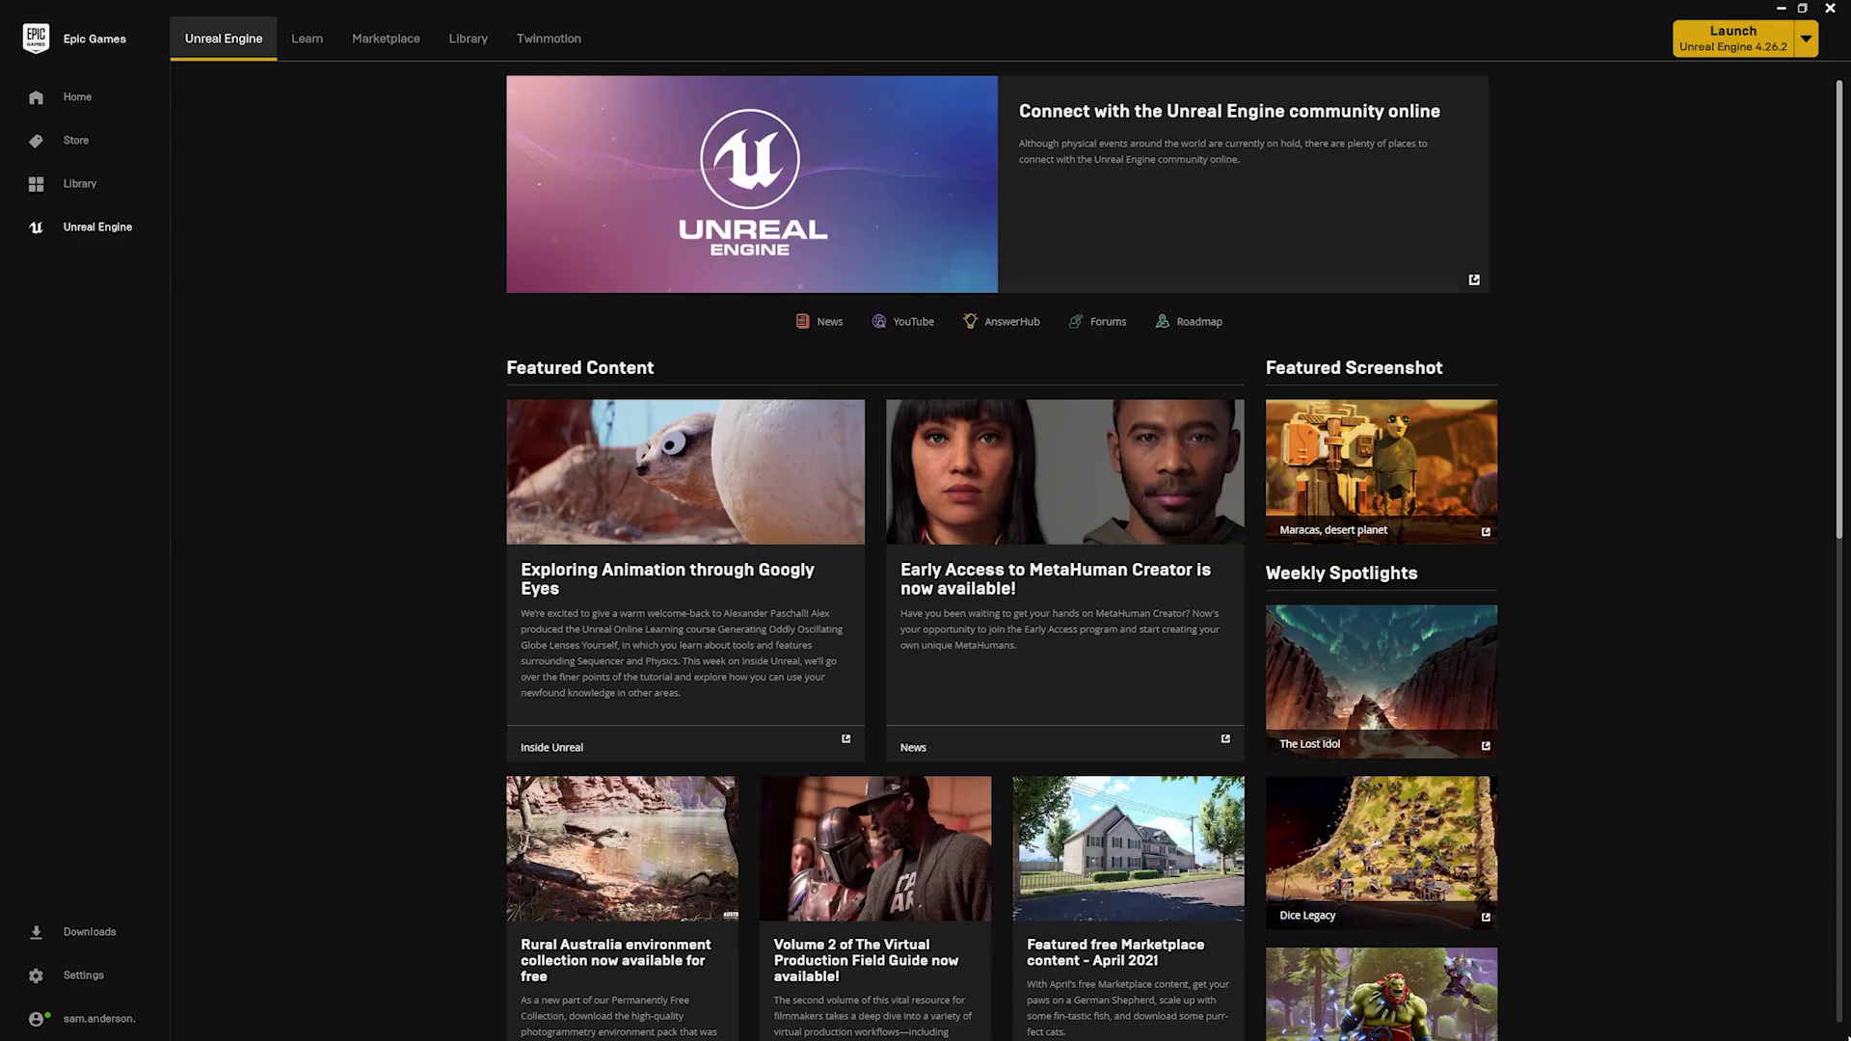
Search the Epic Games Marketplace for Twinmotion products.
left_click(386, 44)
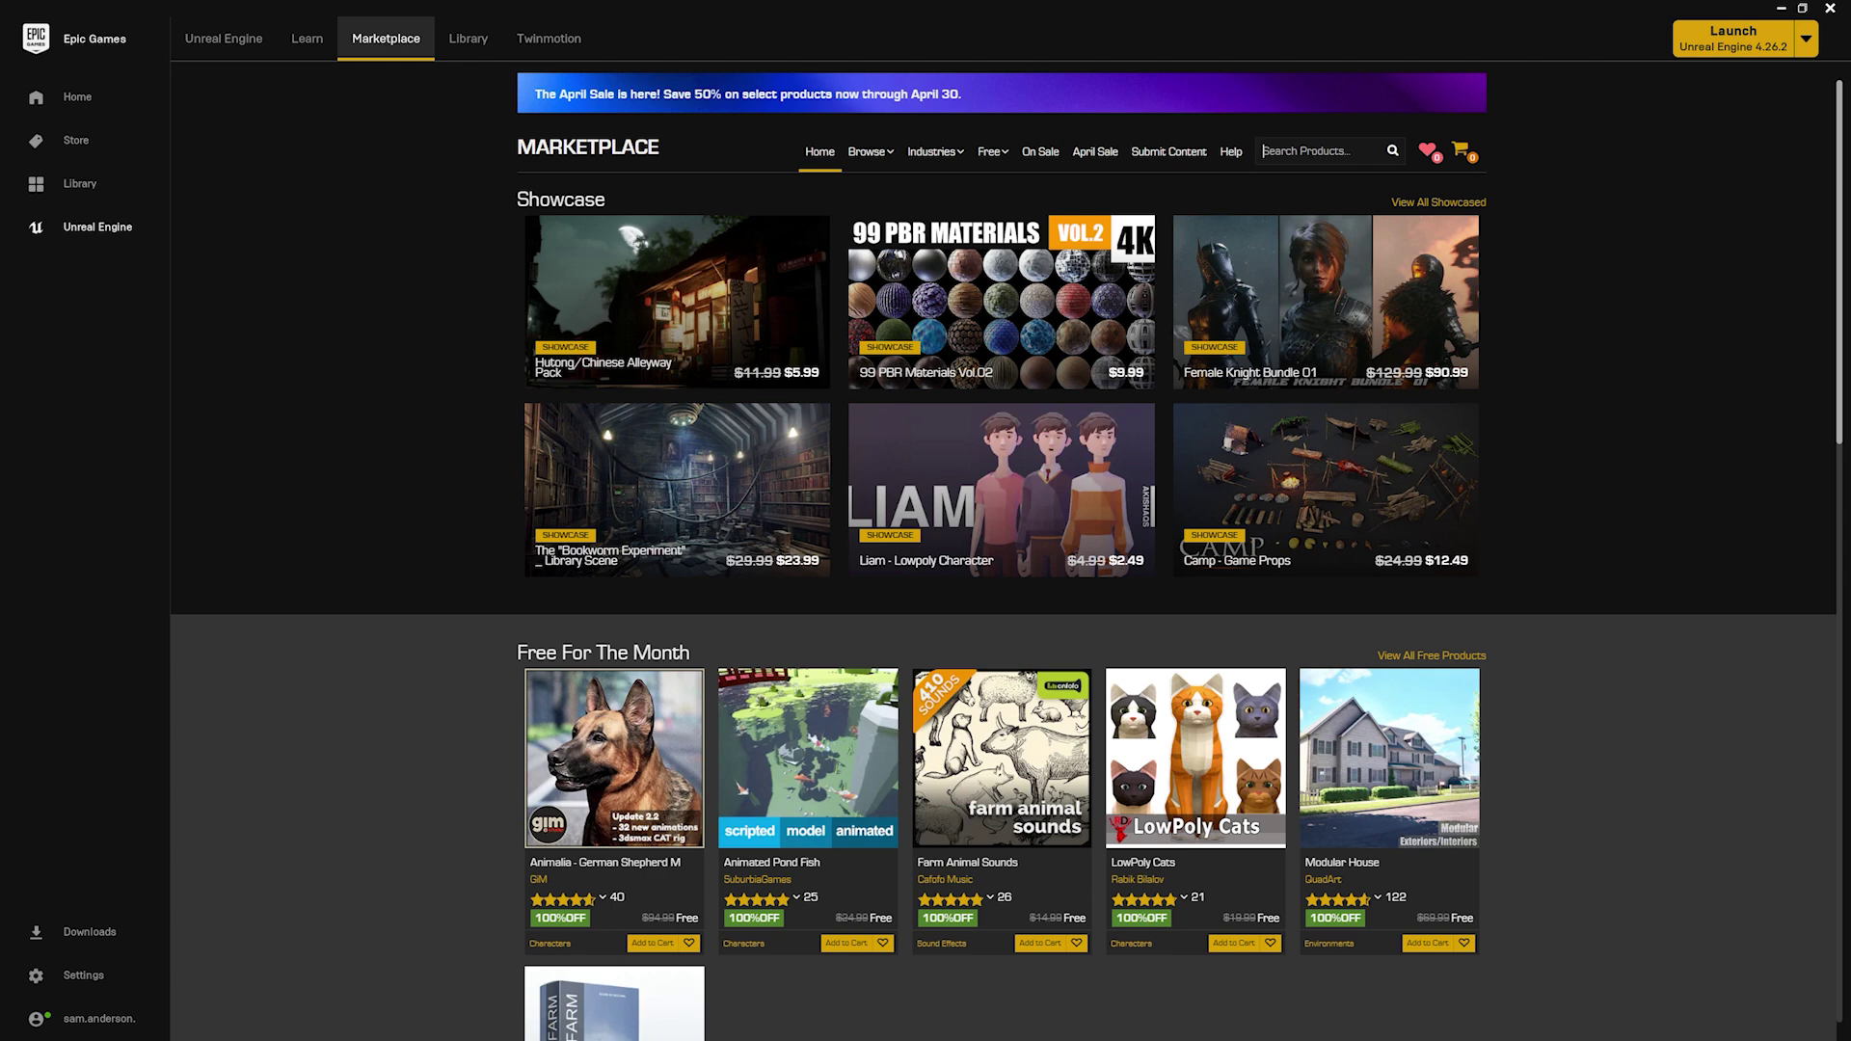
type("Tw")
type("inmotion")
key("Return")
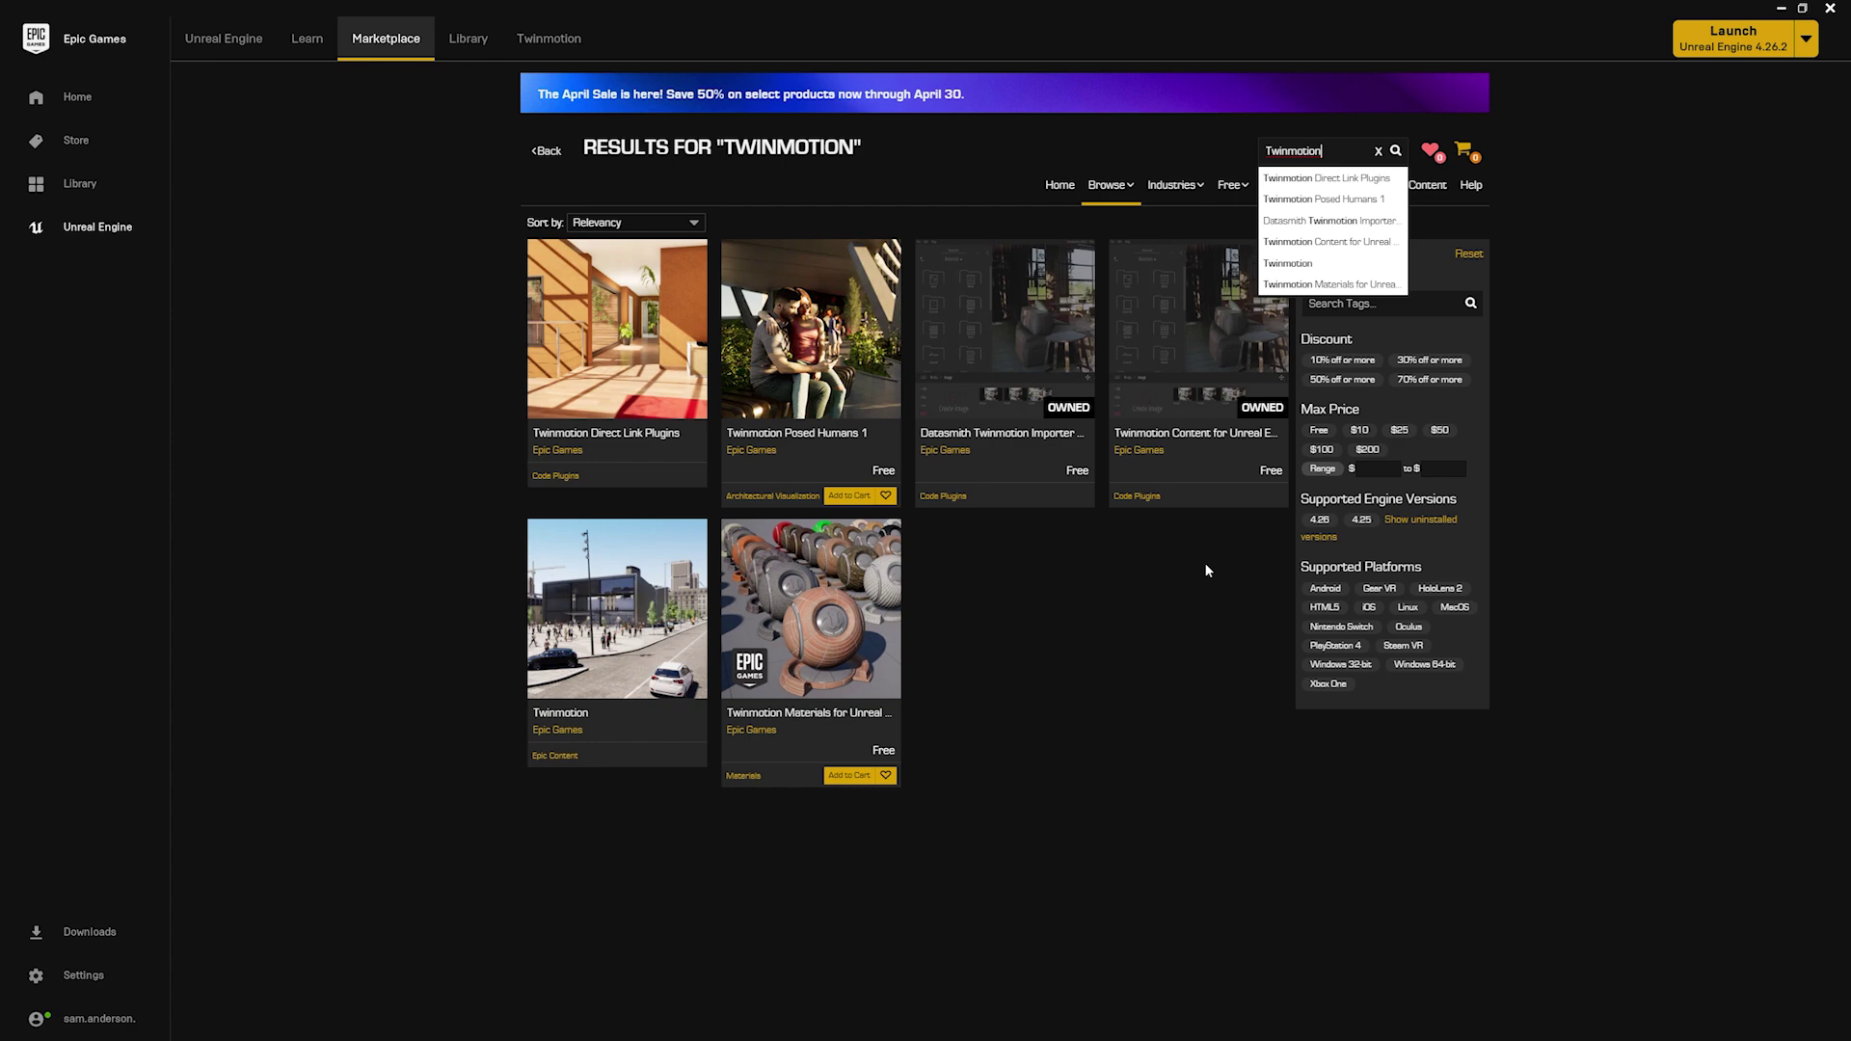
Install the Twinmotion Content for Unreal Engine Plugin (Beta 2) into engine version 4.26.
left_click(1220, 320)
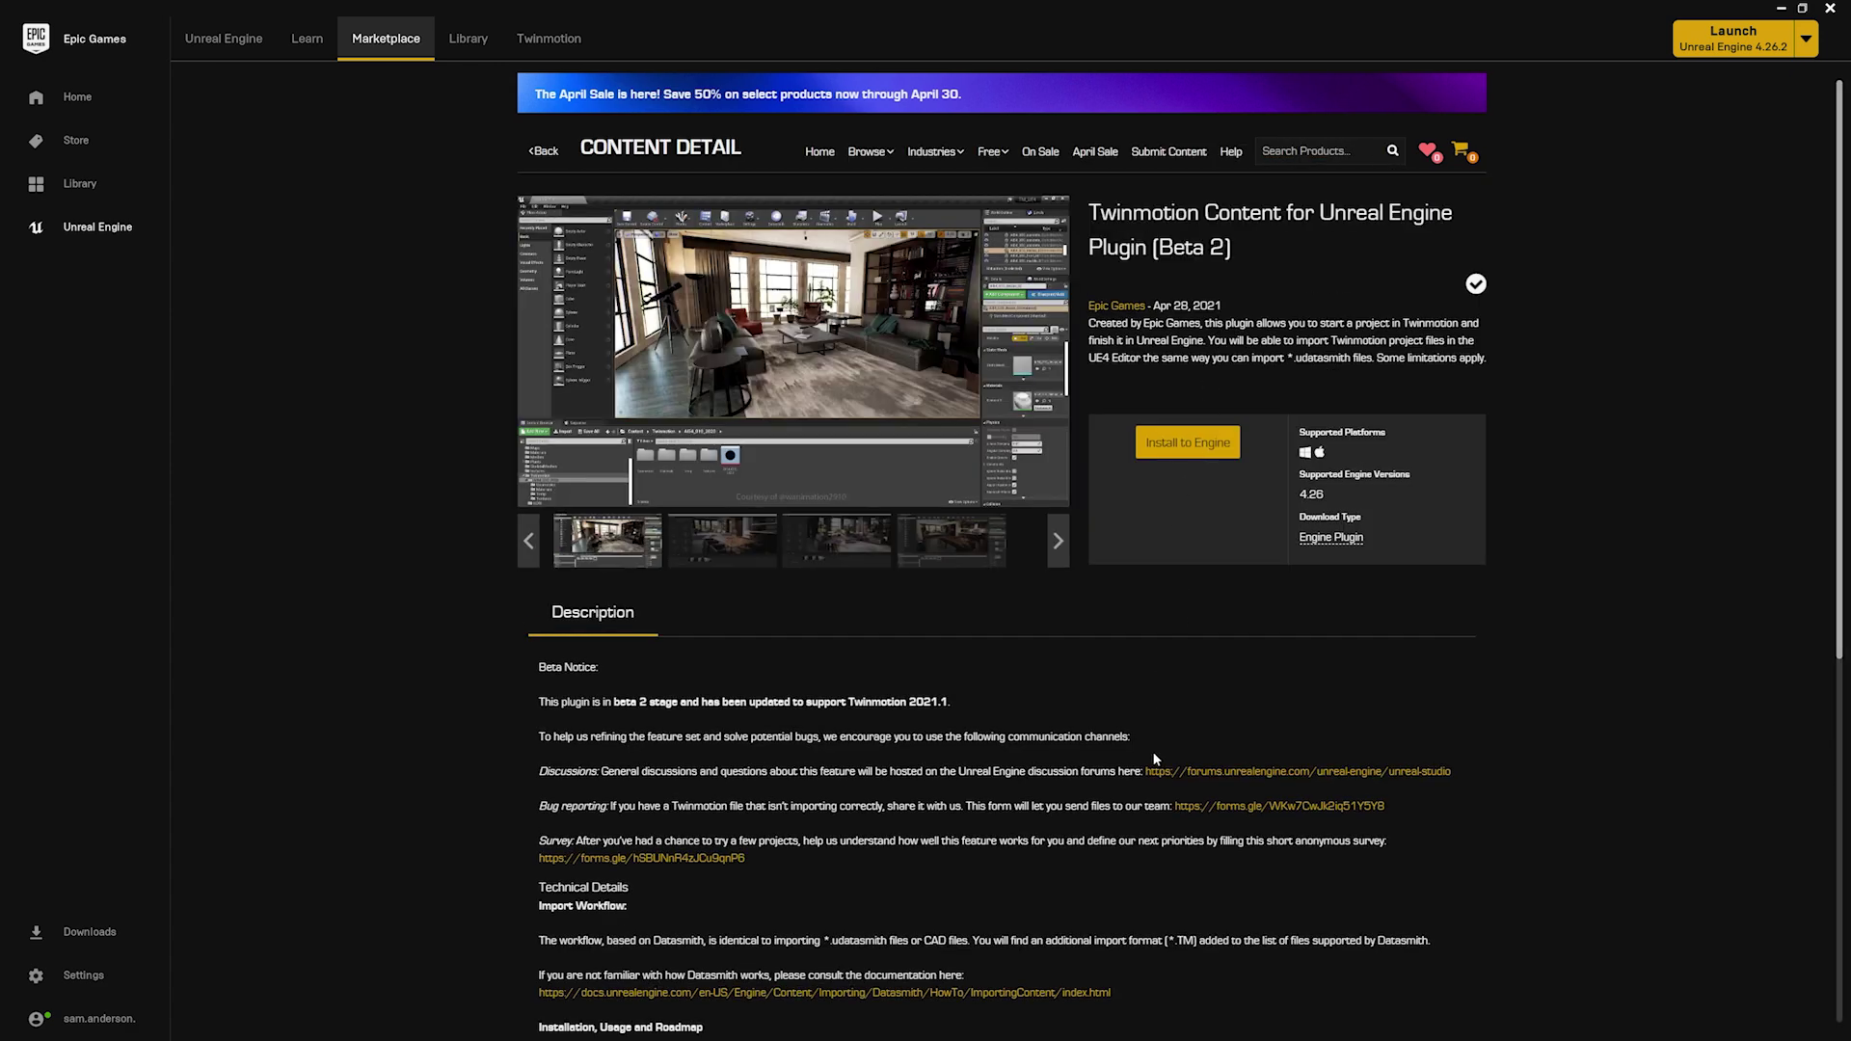
scroll(1147, 785, "down", 1)
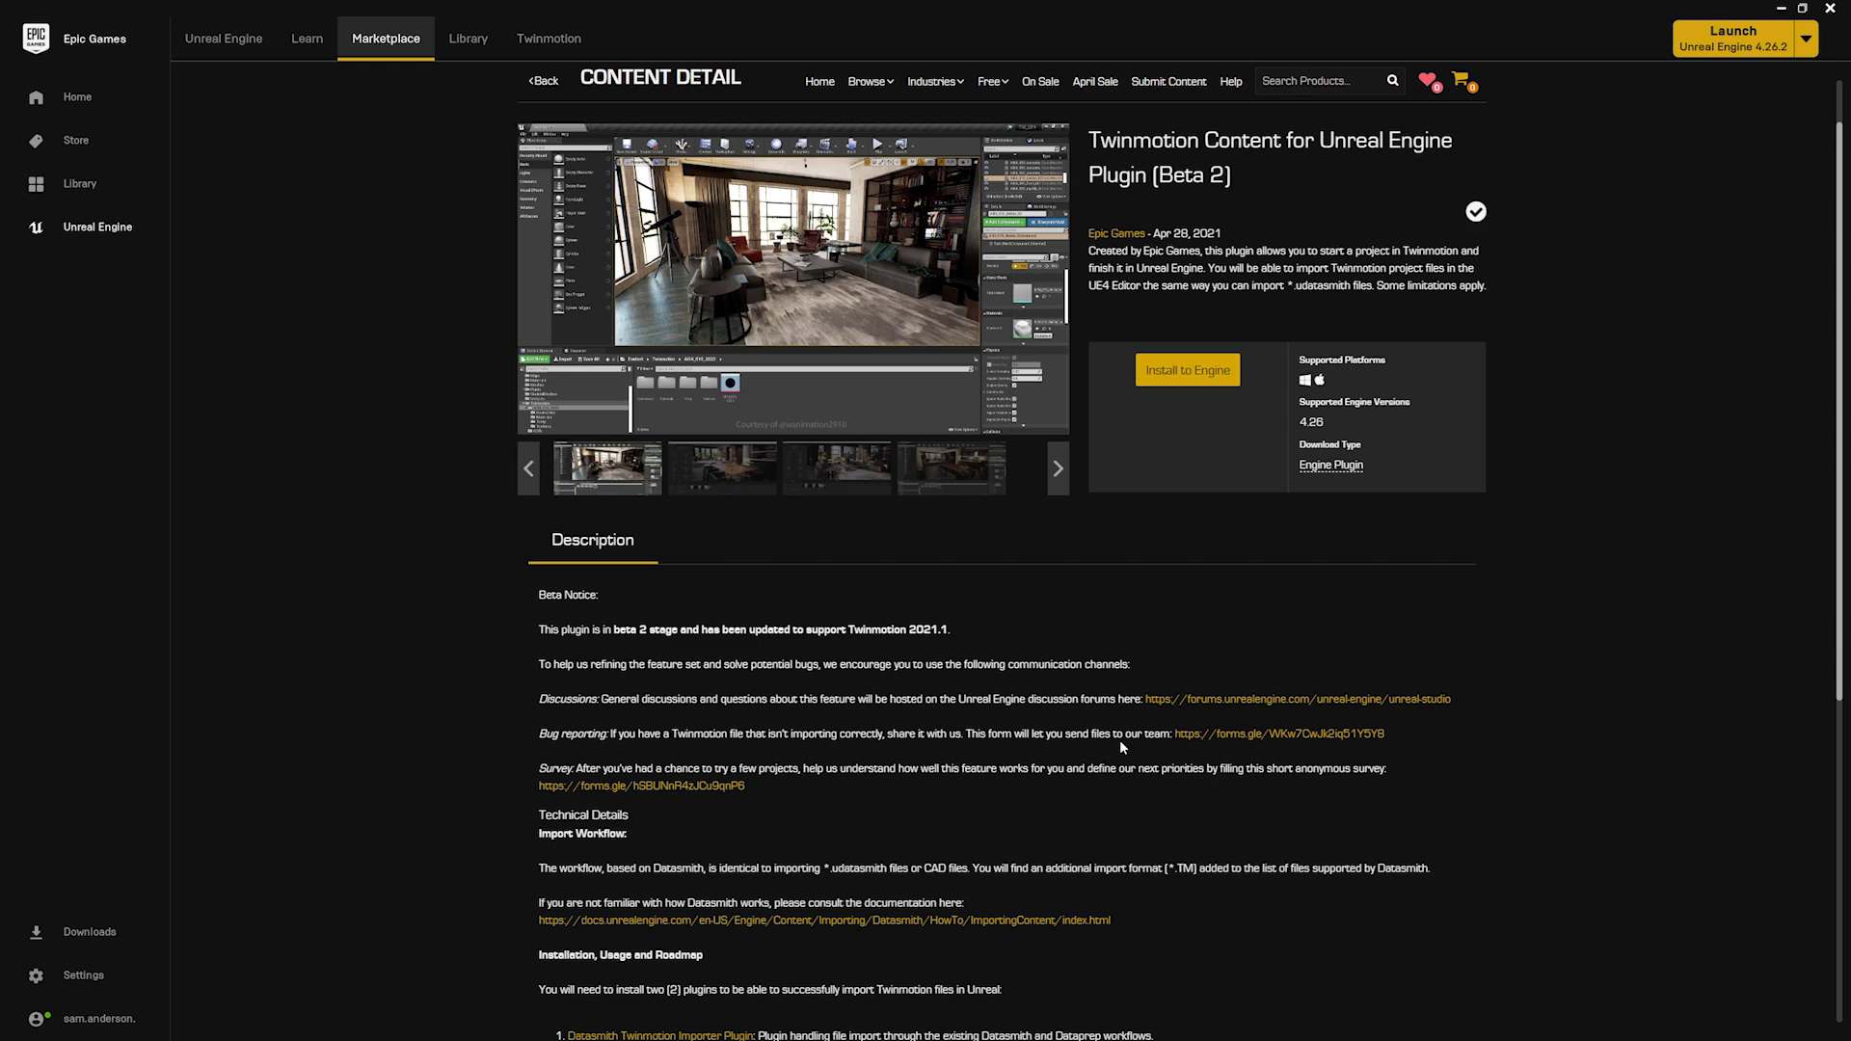
scroll(1097, 744, "down", 2)
scroll(894, 885, "down", 1)
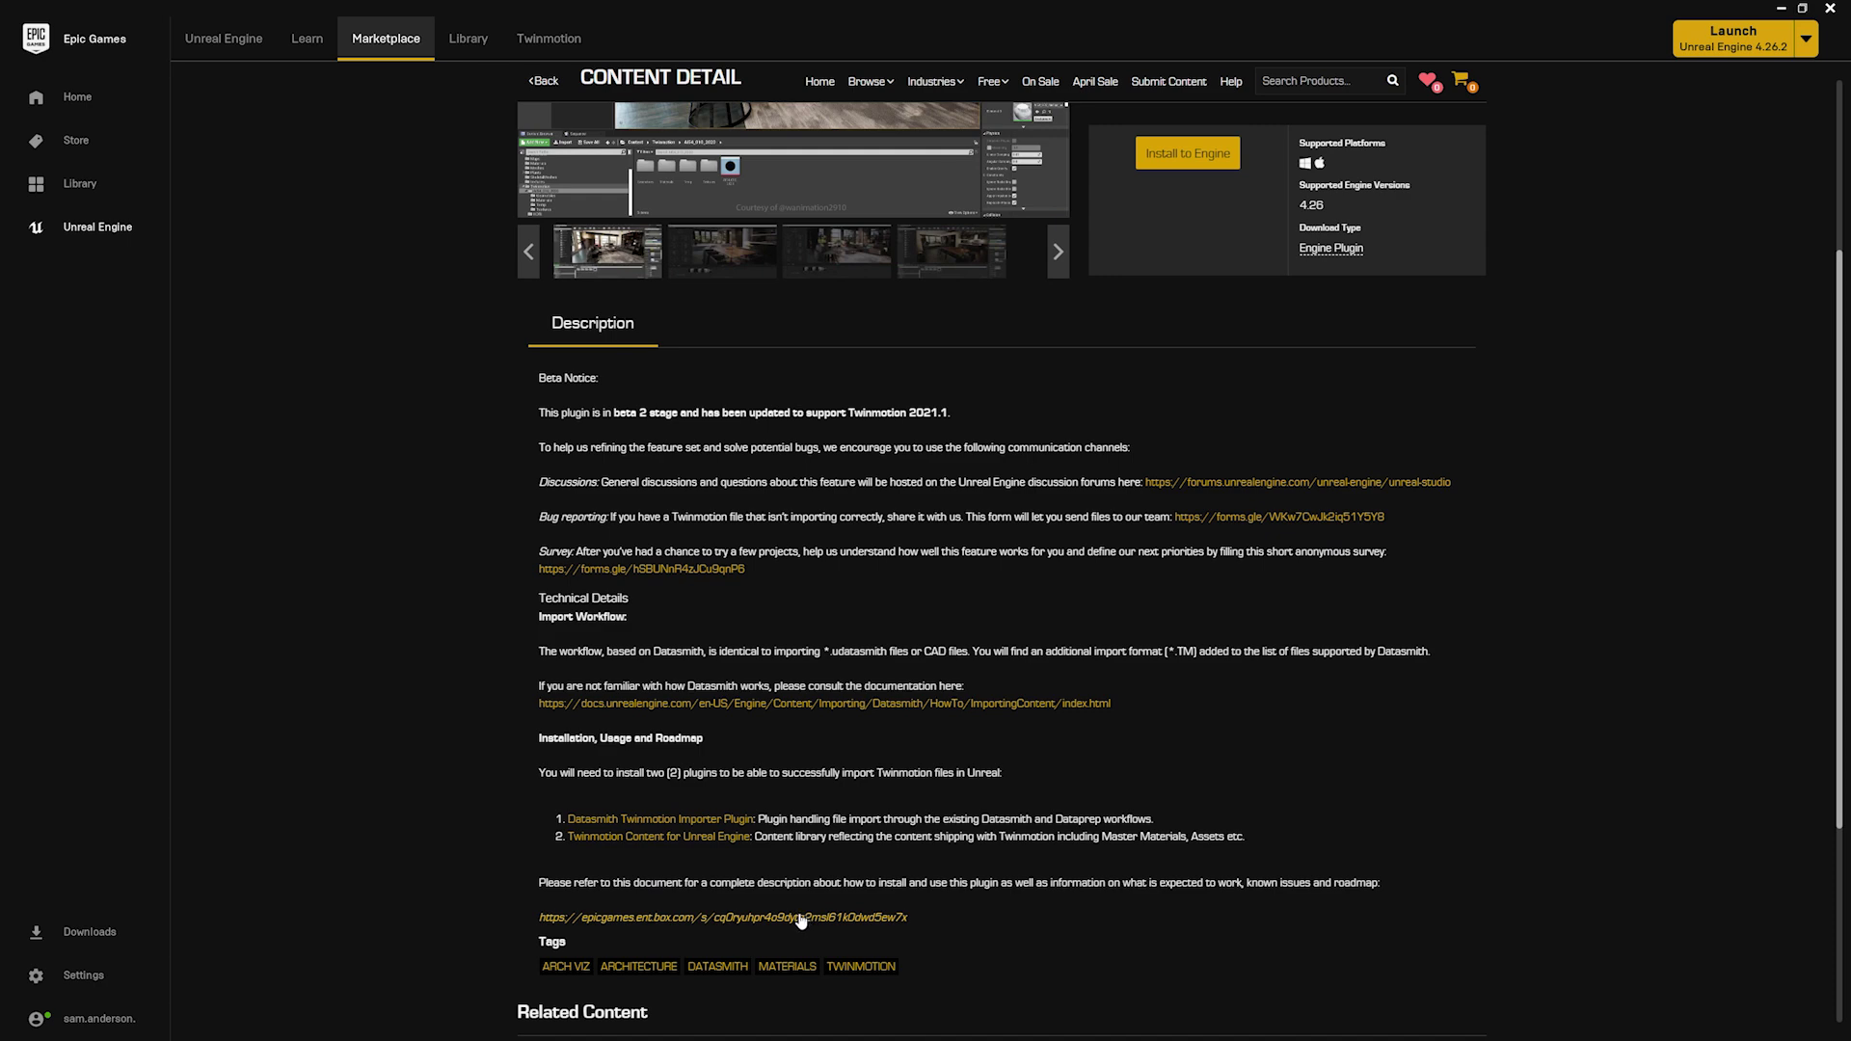
scroll(1108, 836, "up", 4)
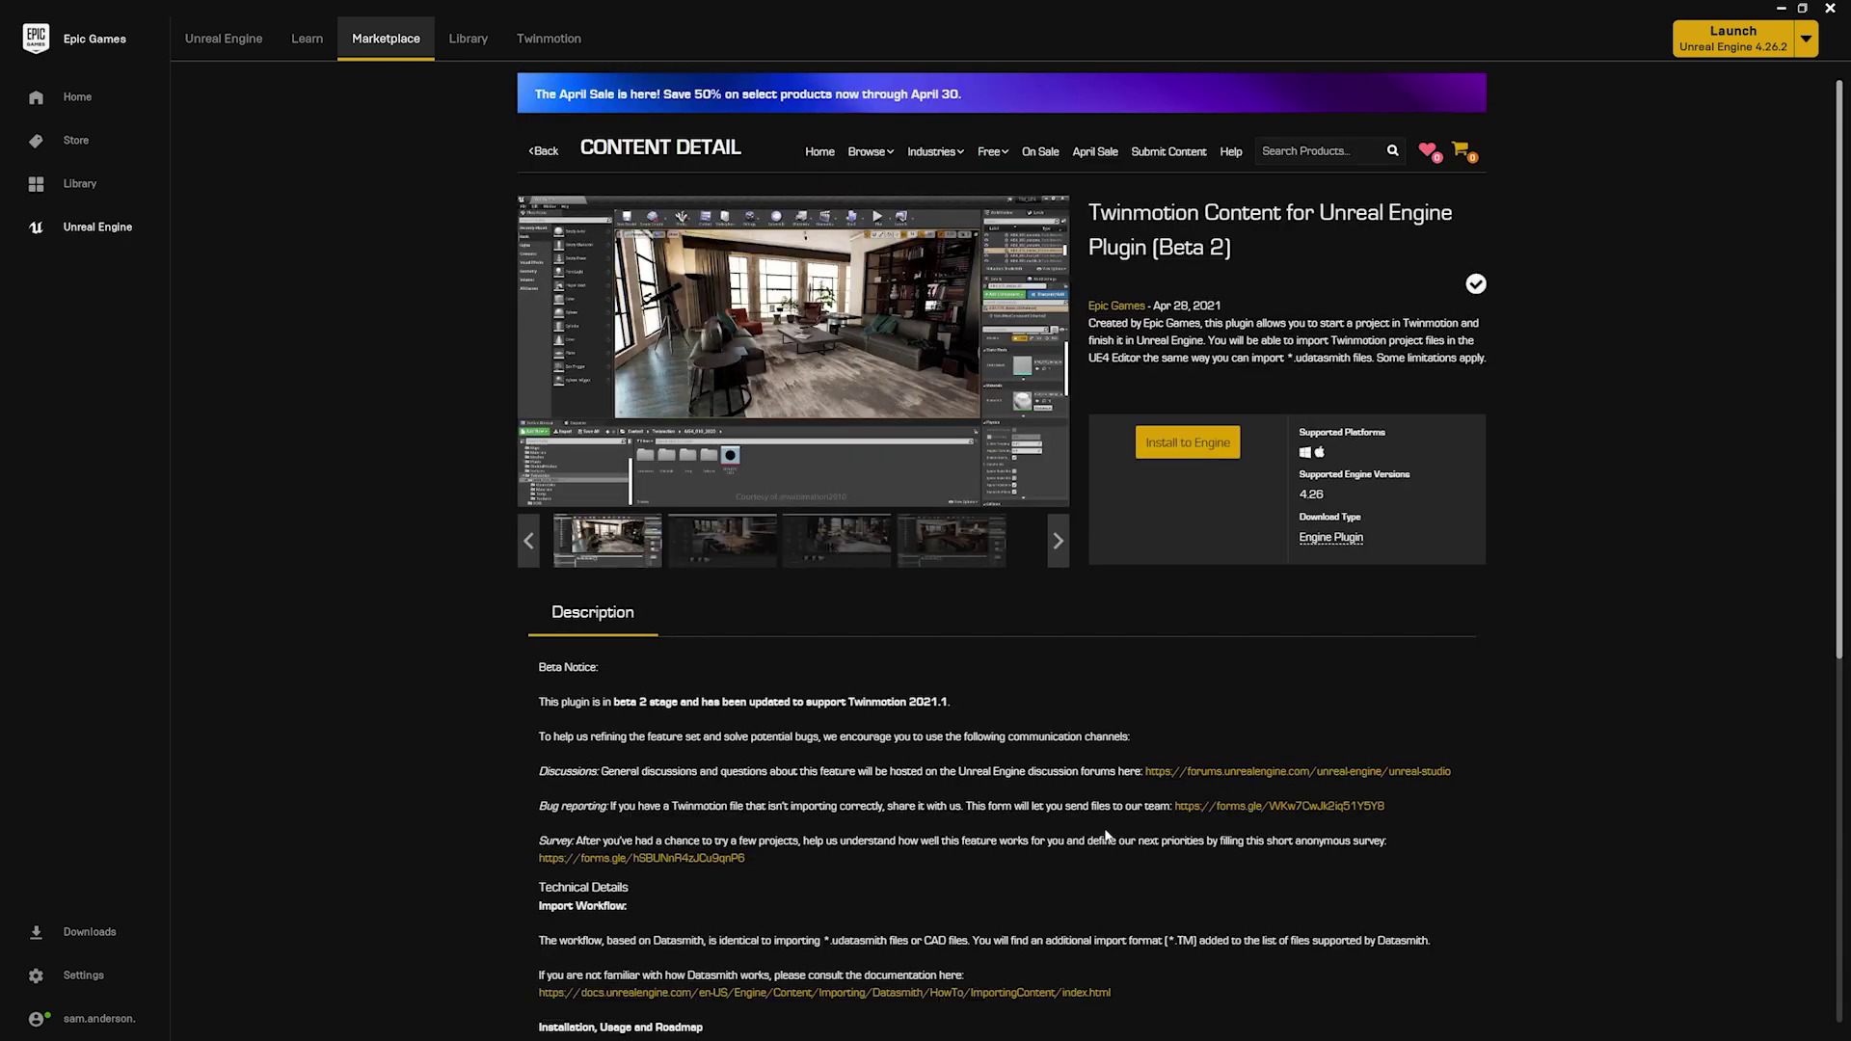
left_click(1187, 444)
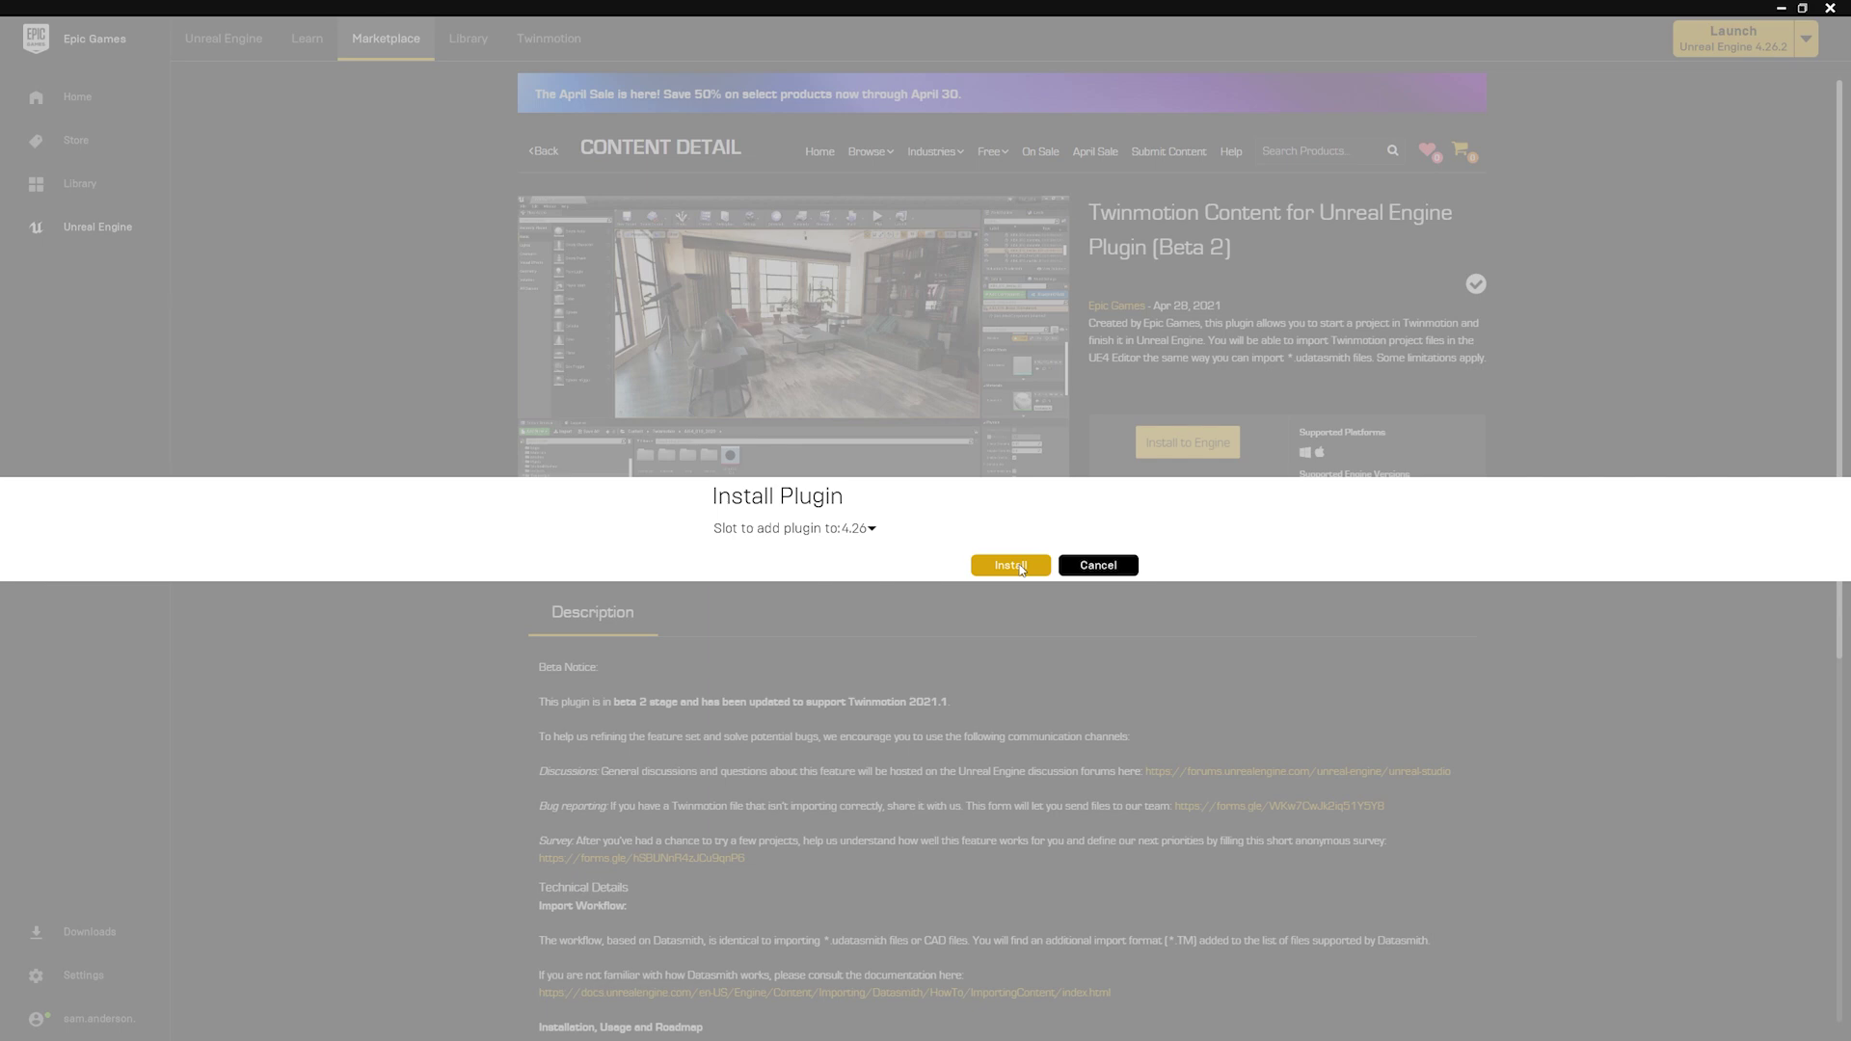
left_click(1019, 567)
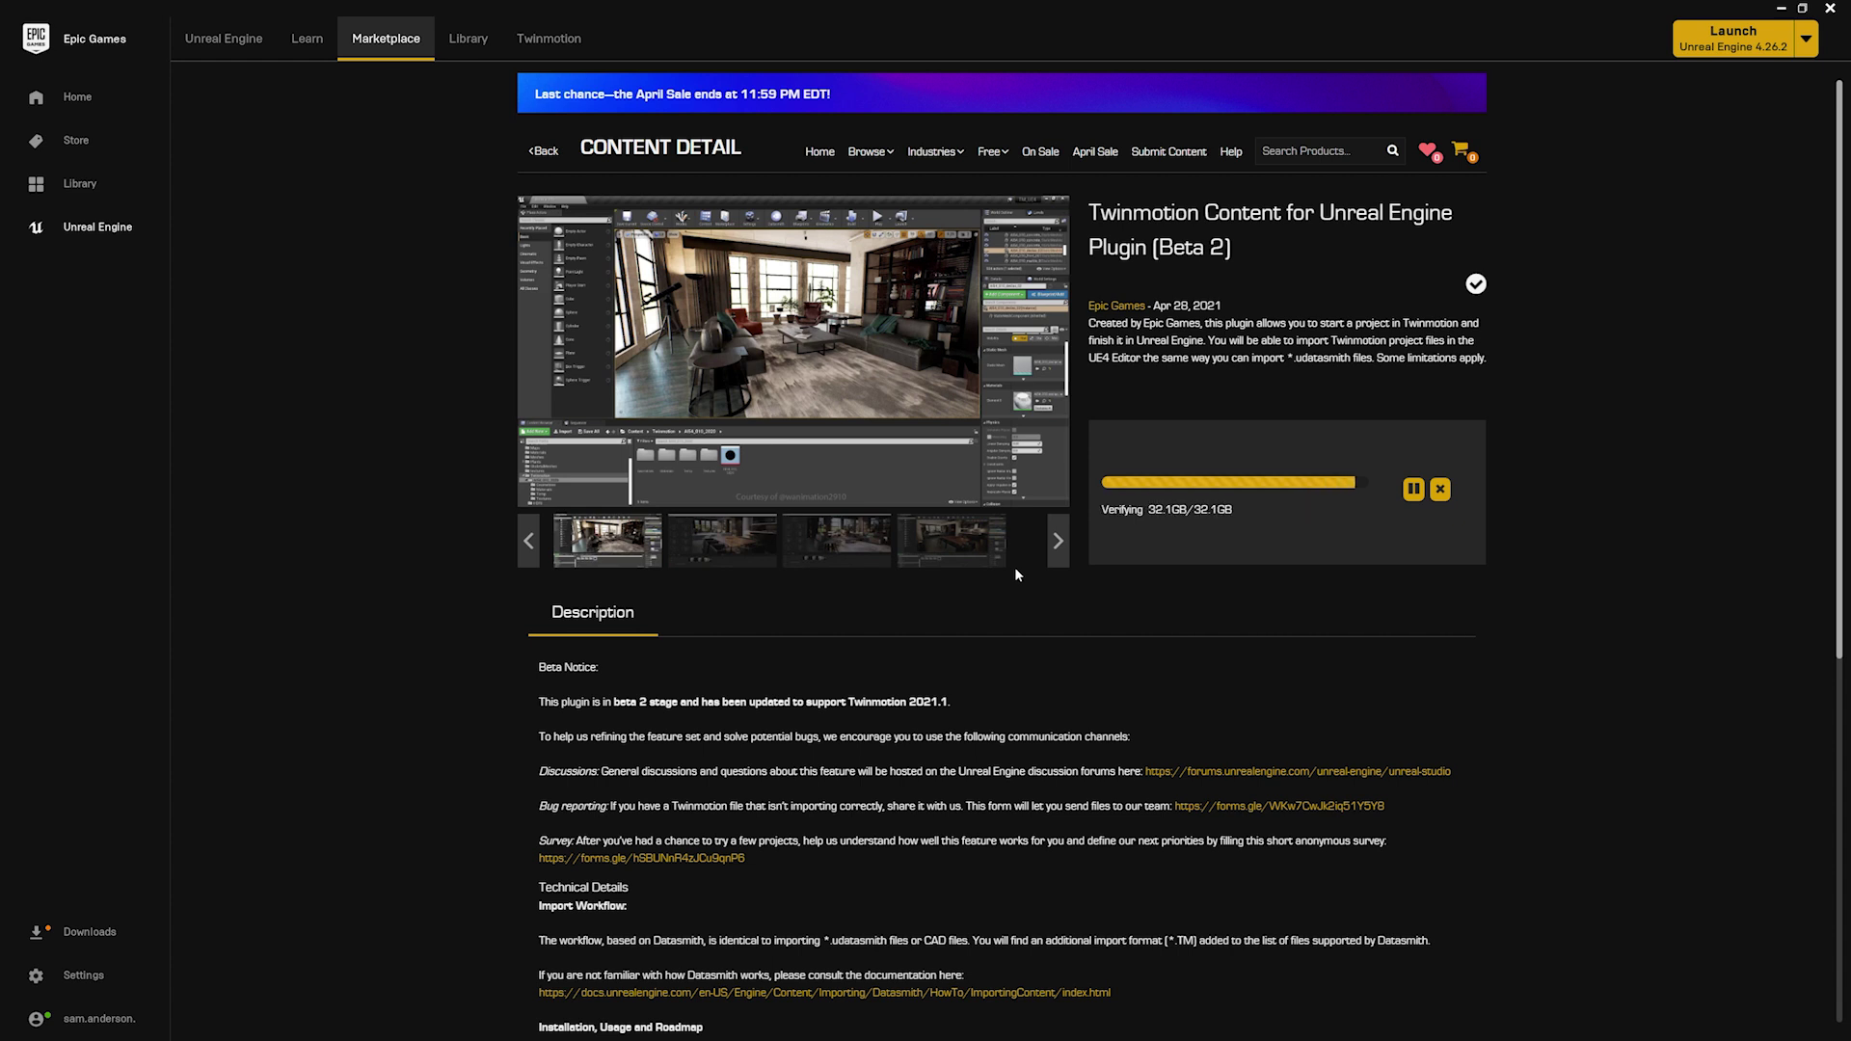
Install the Datasmith Twinmotion Importer Plugin into 4.26, then launch Unreal Editor 4.26.2.
left_click(546, 152)
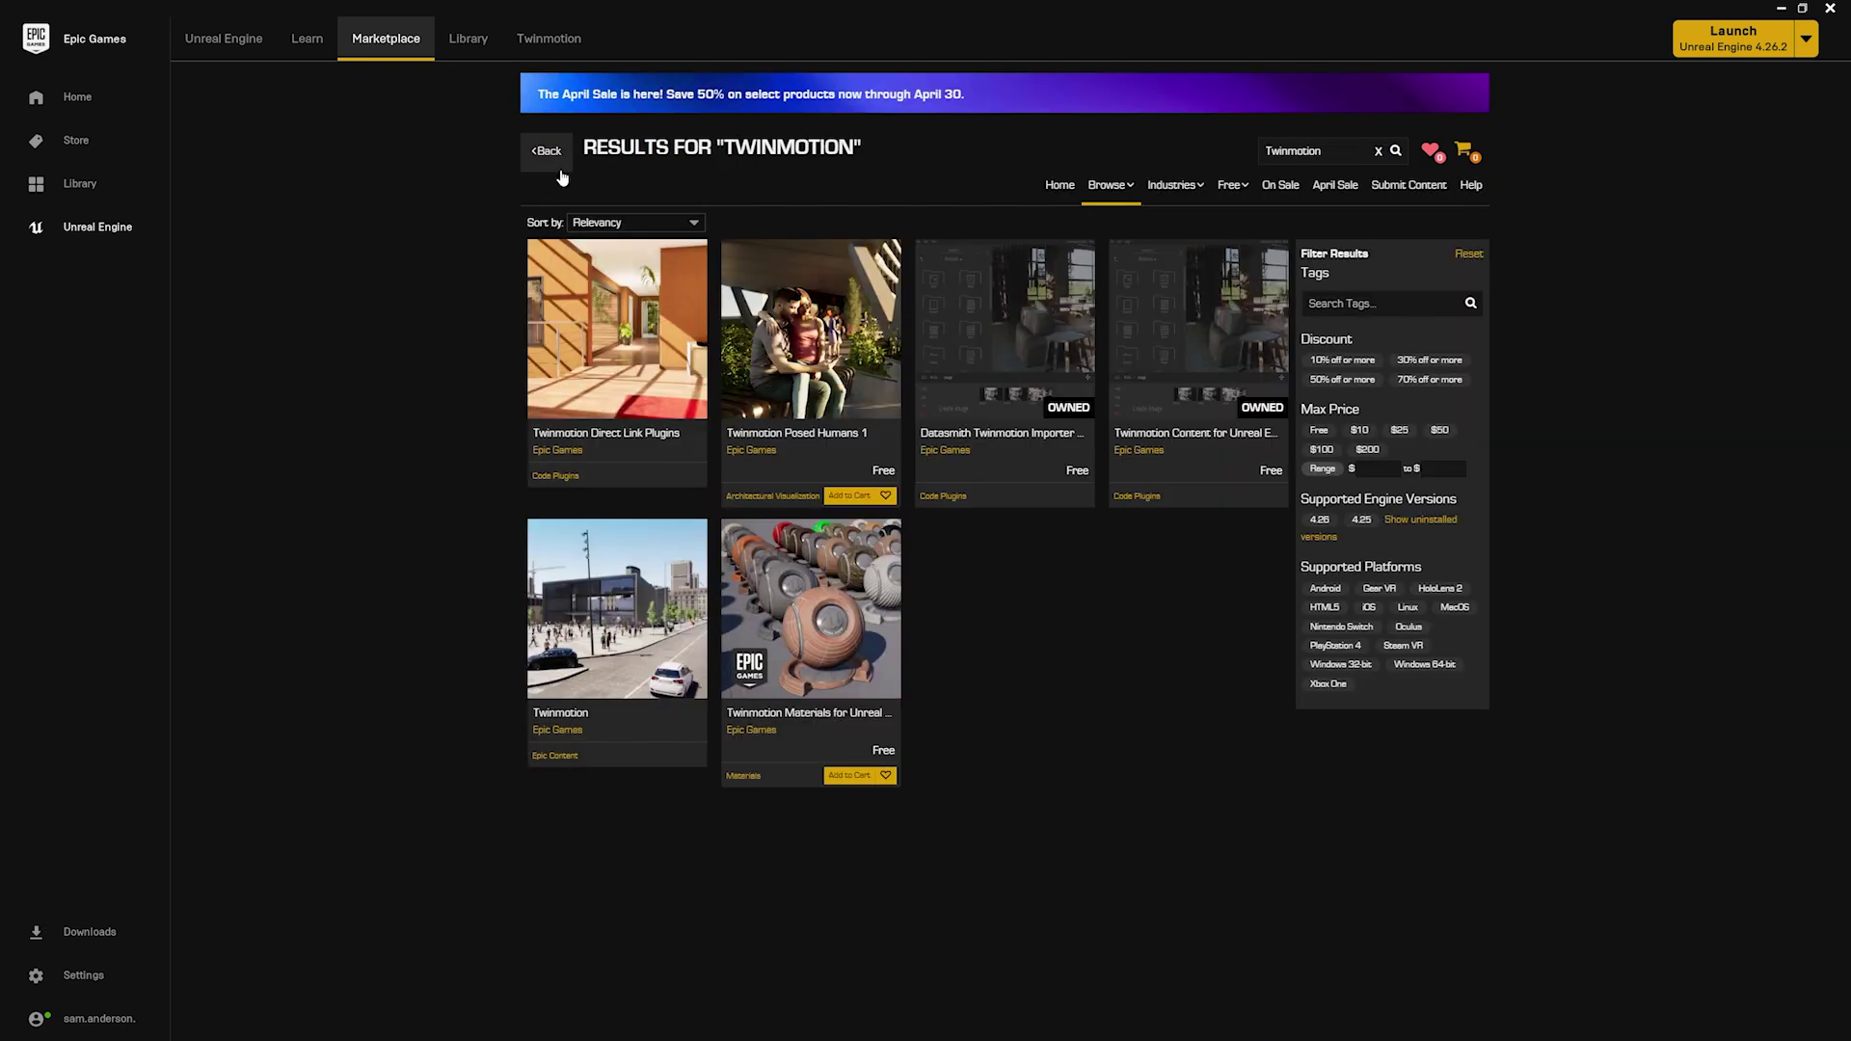
left_click(984, 337)
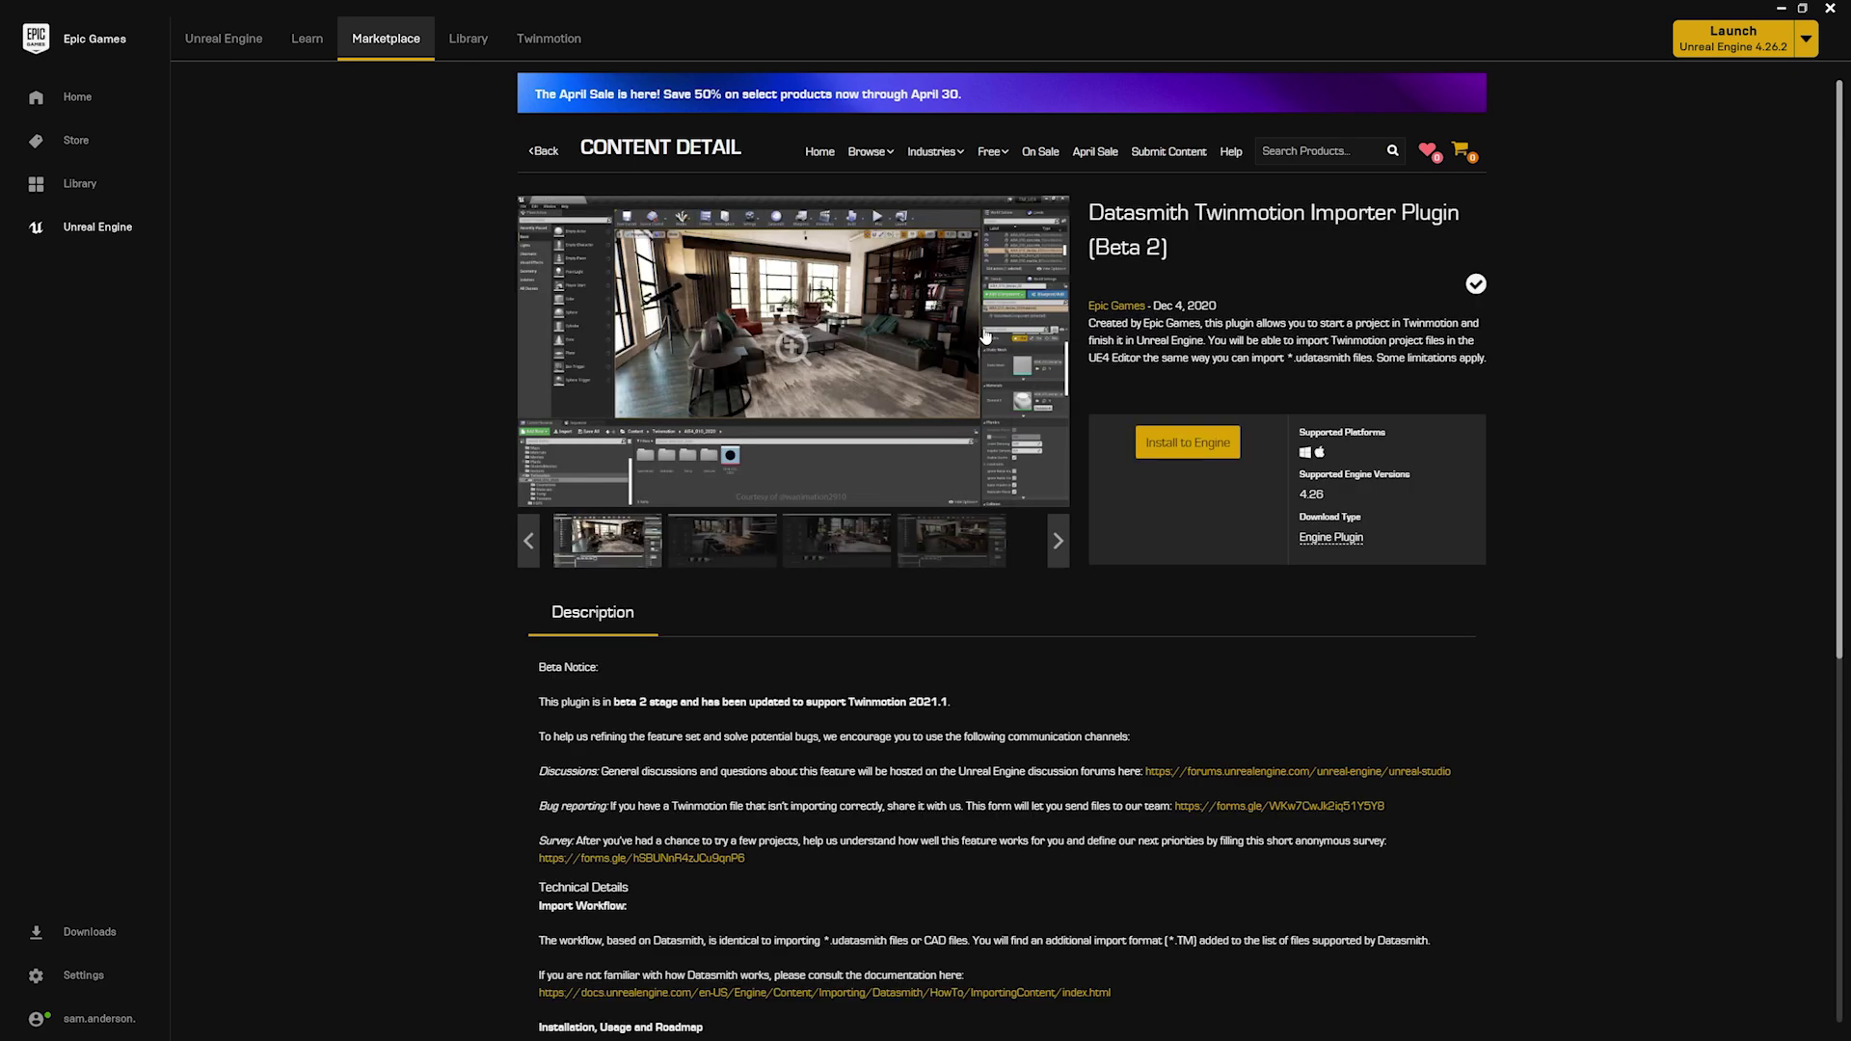
left_click(1199, 445)
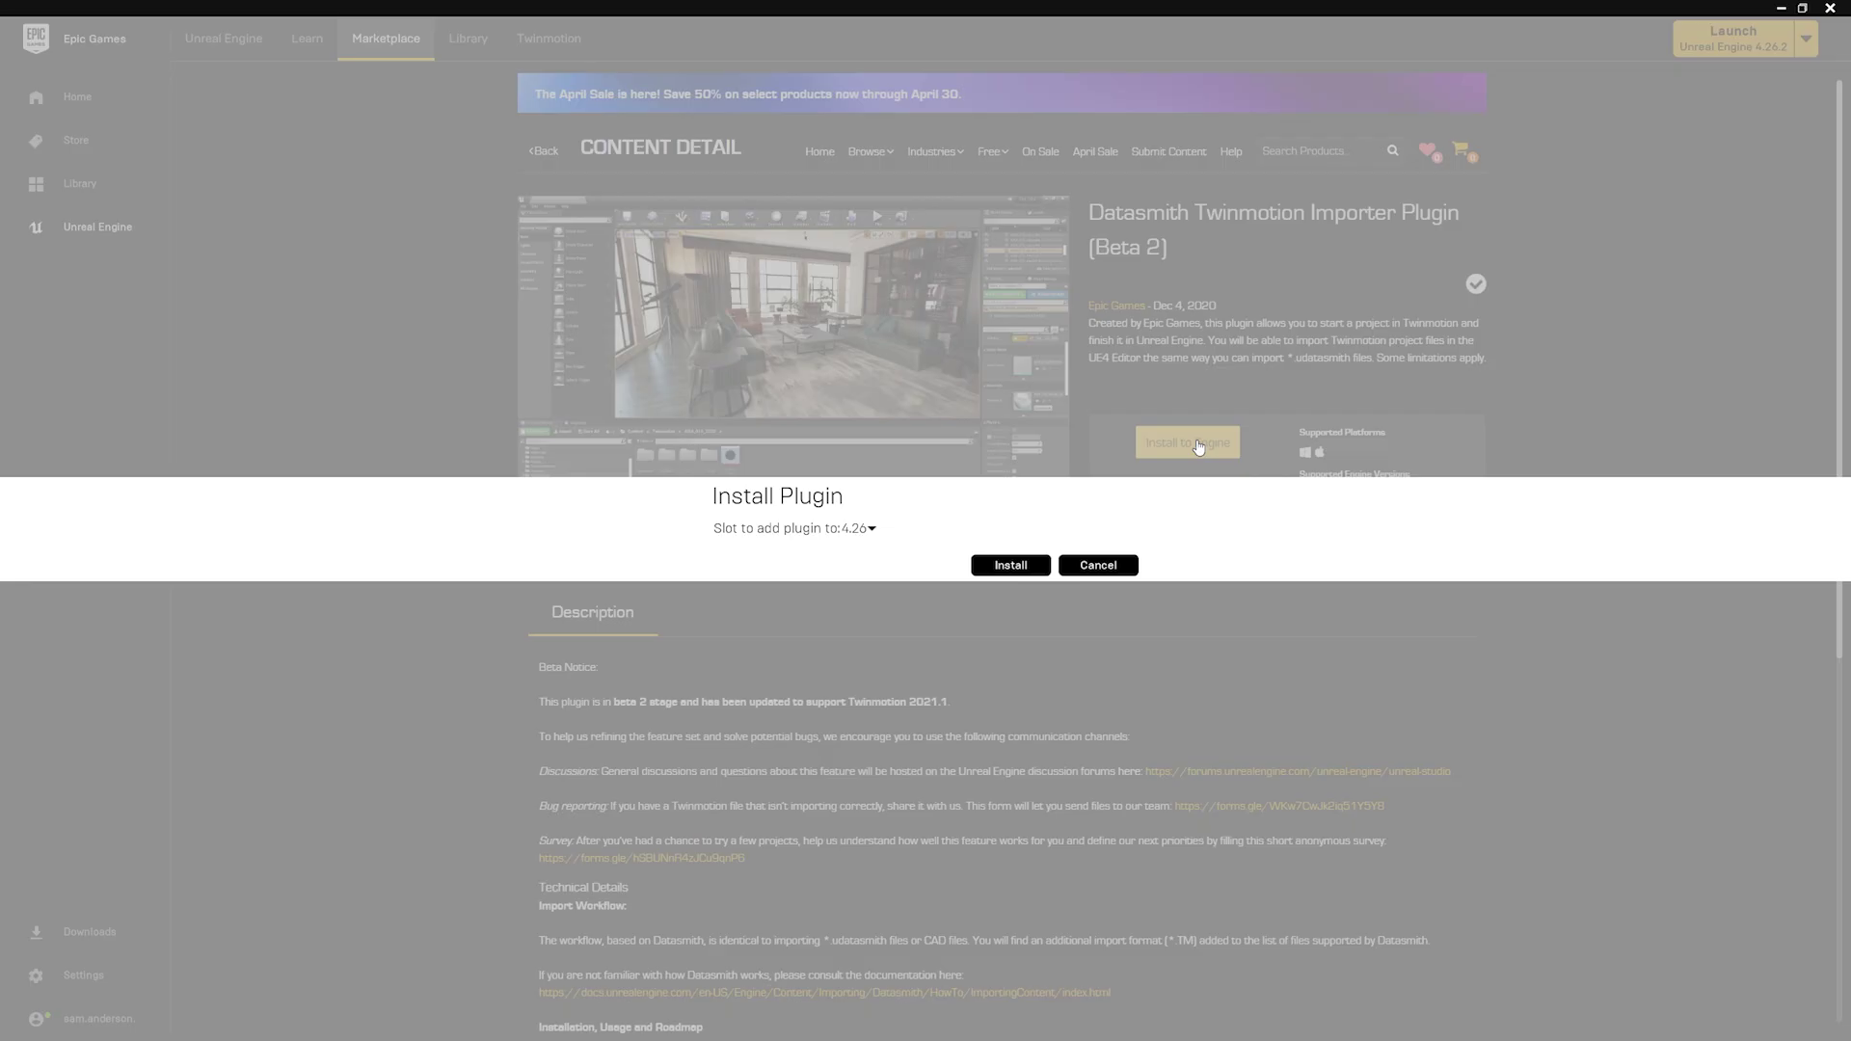
left_click(1007, 564)
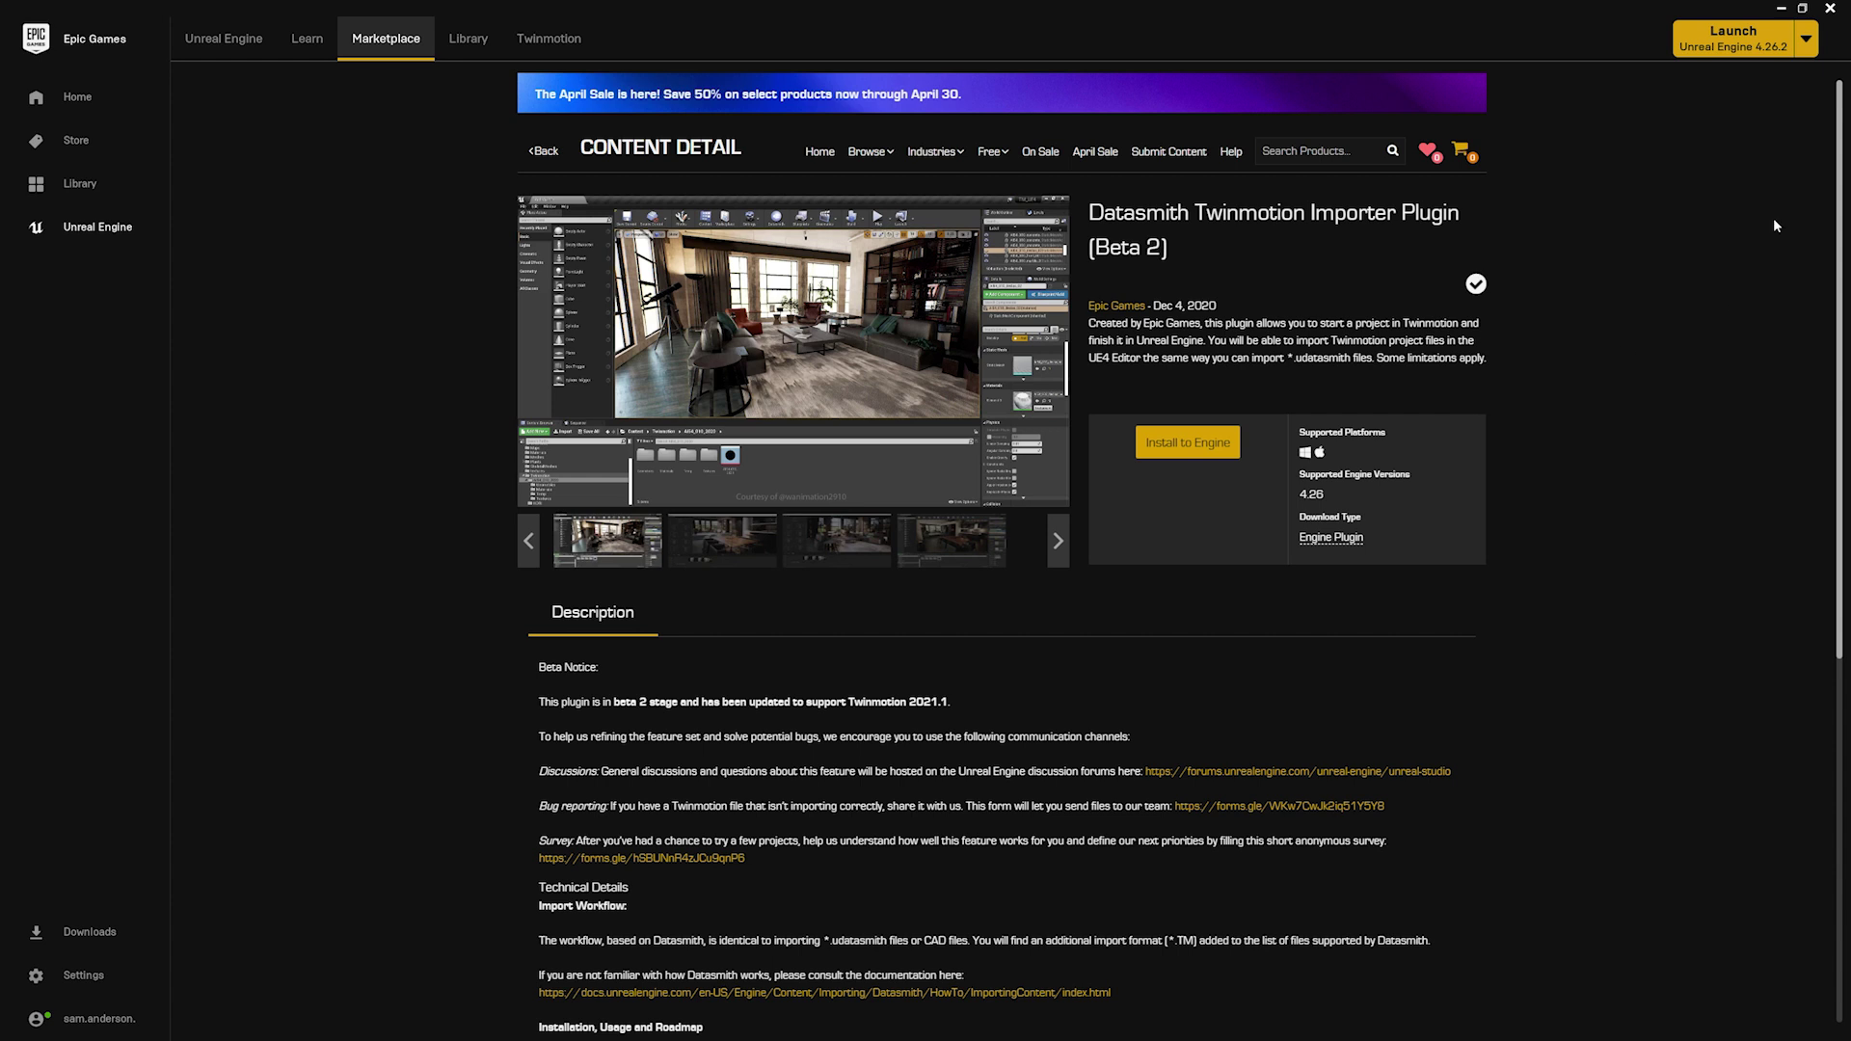
left_click(1736, 53)
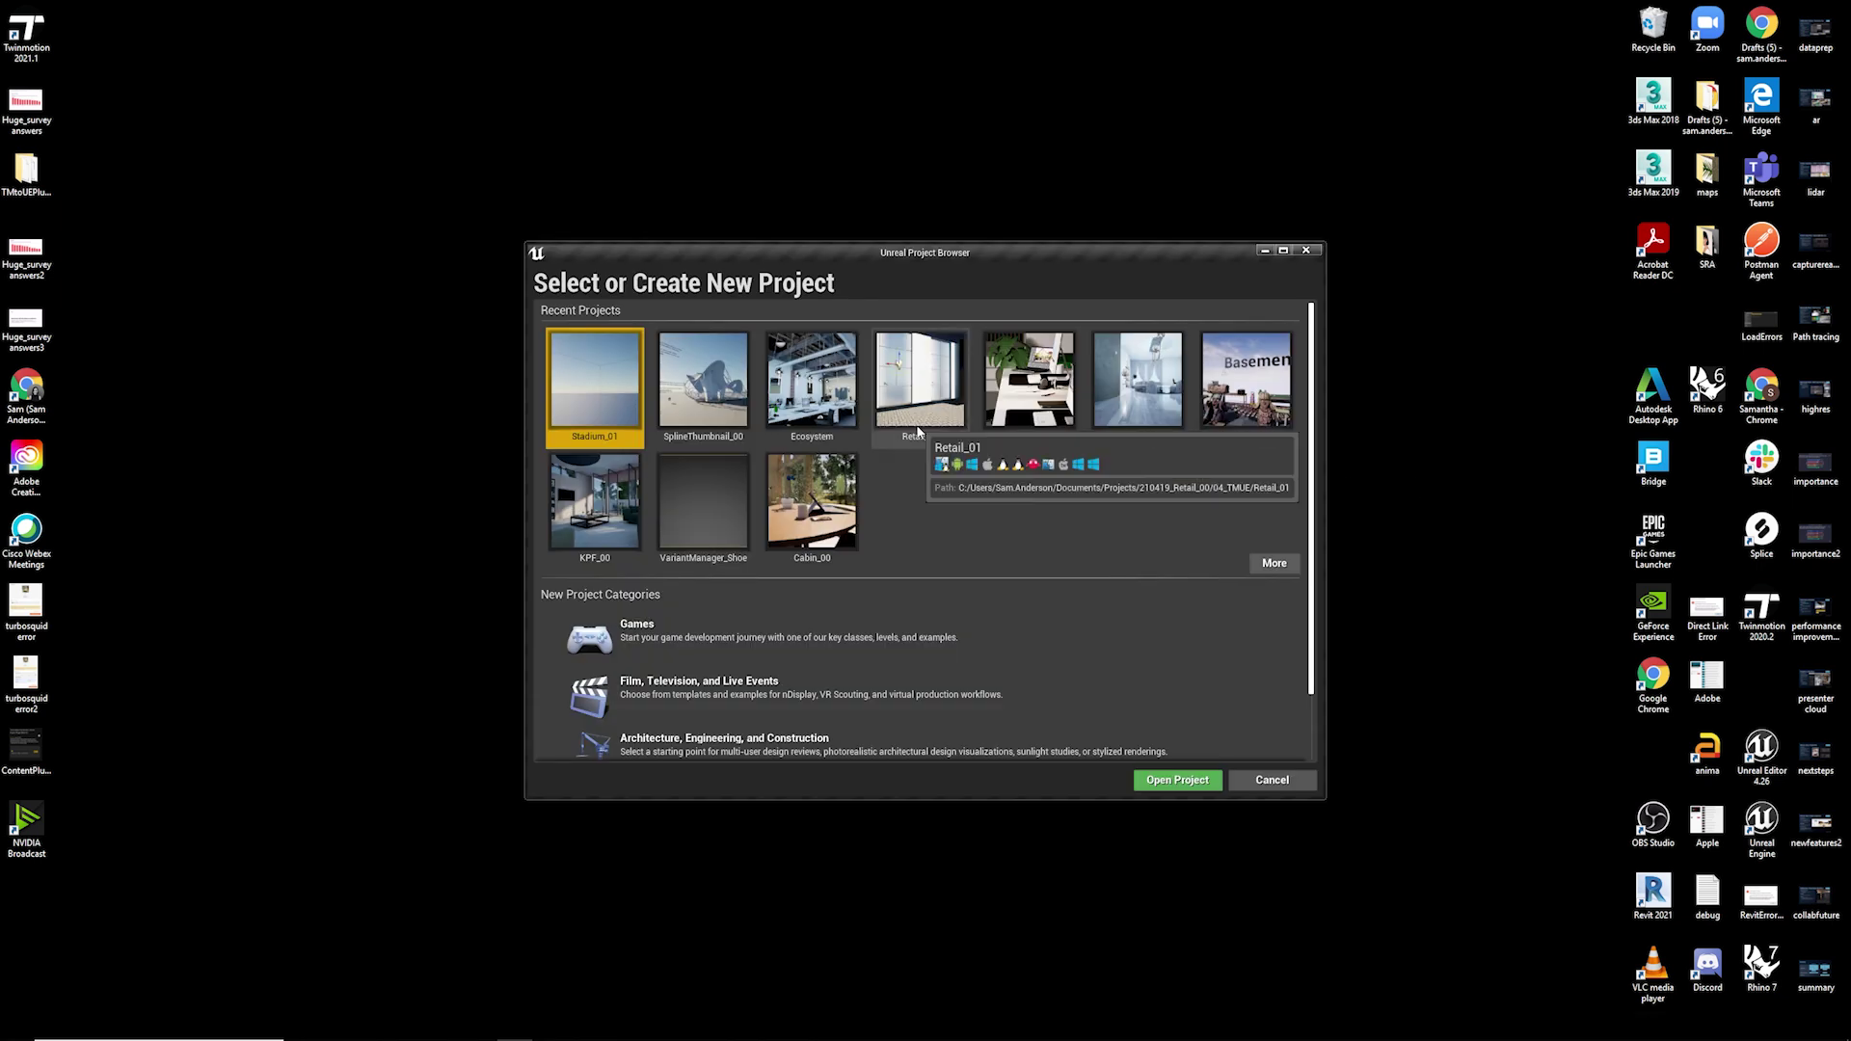
scroll(963, 560, "down", 1)
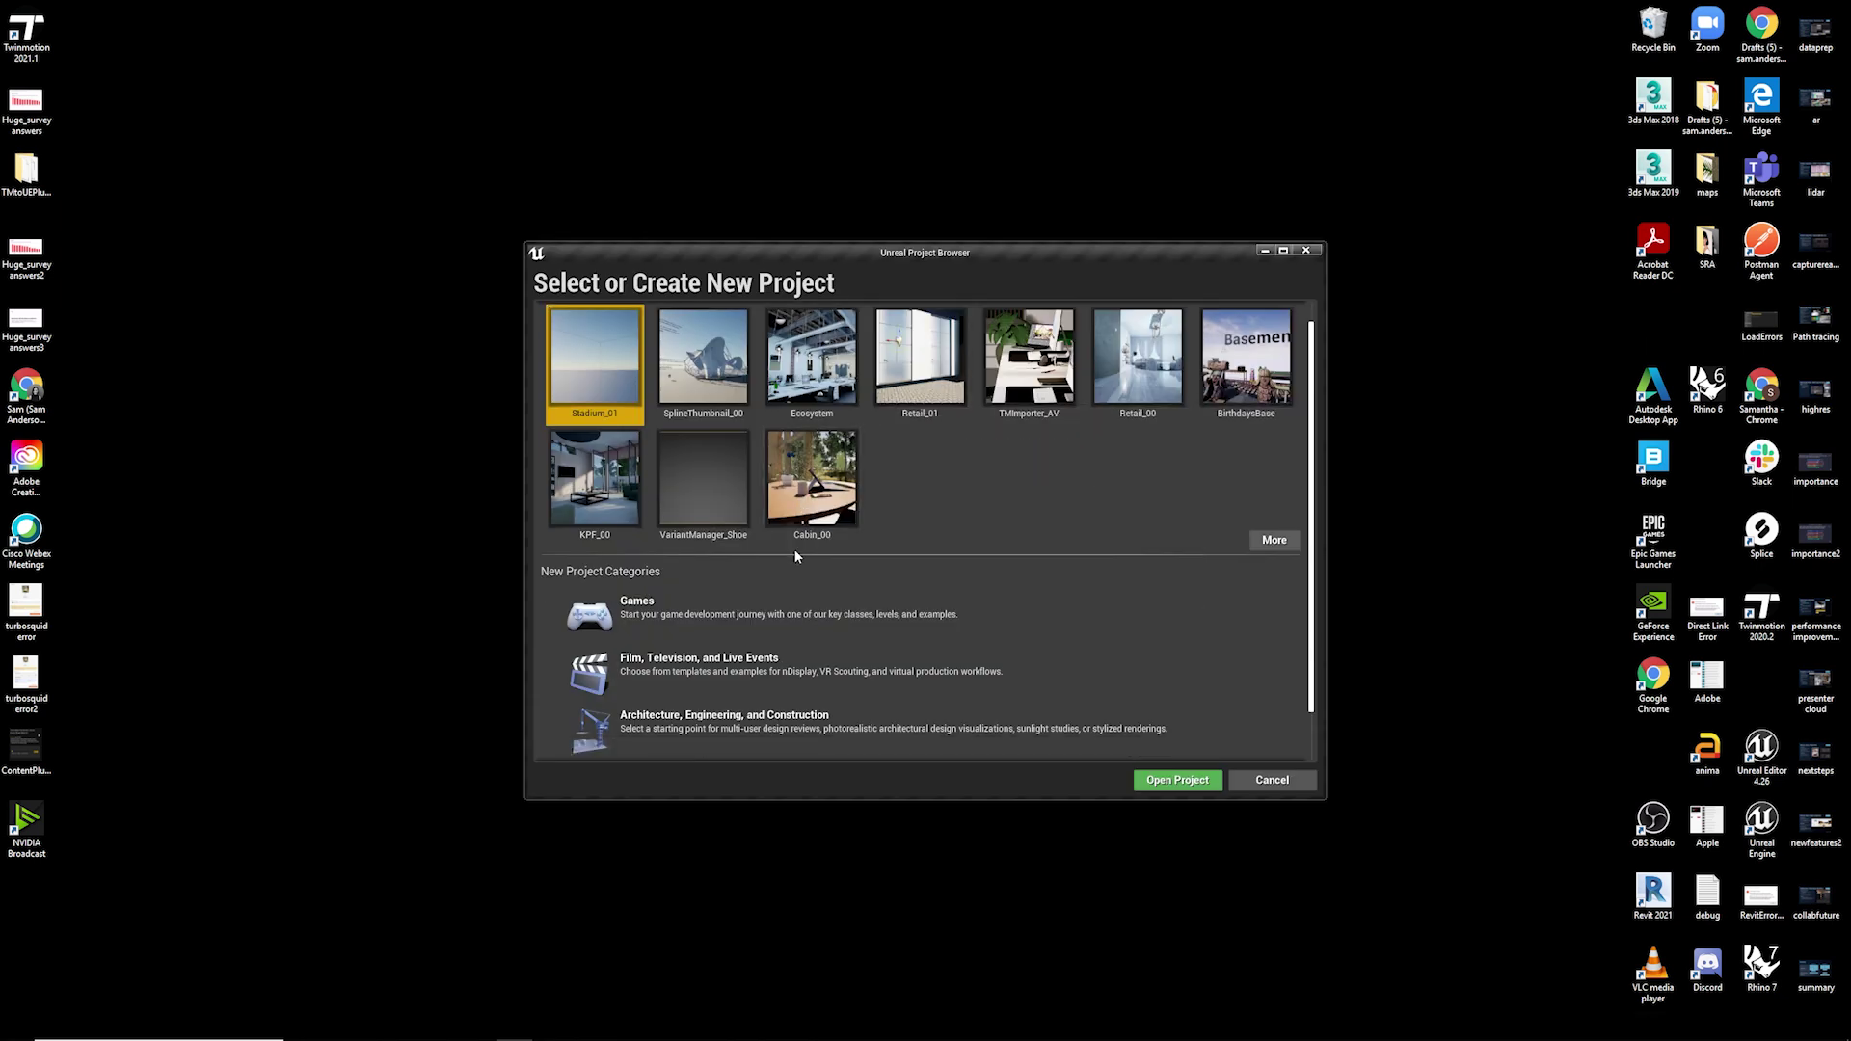
Create project Stadium_01 from the AEC Archvis template with raytracing enabled.
left_click(785, 723)
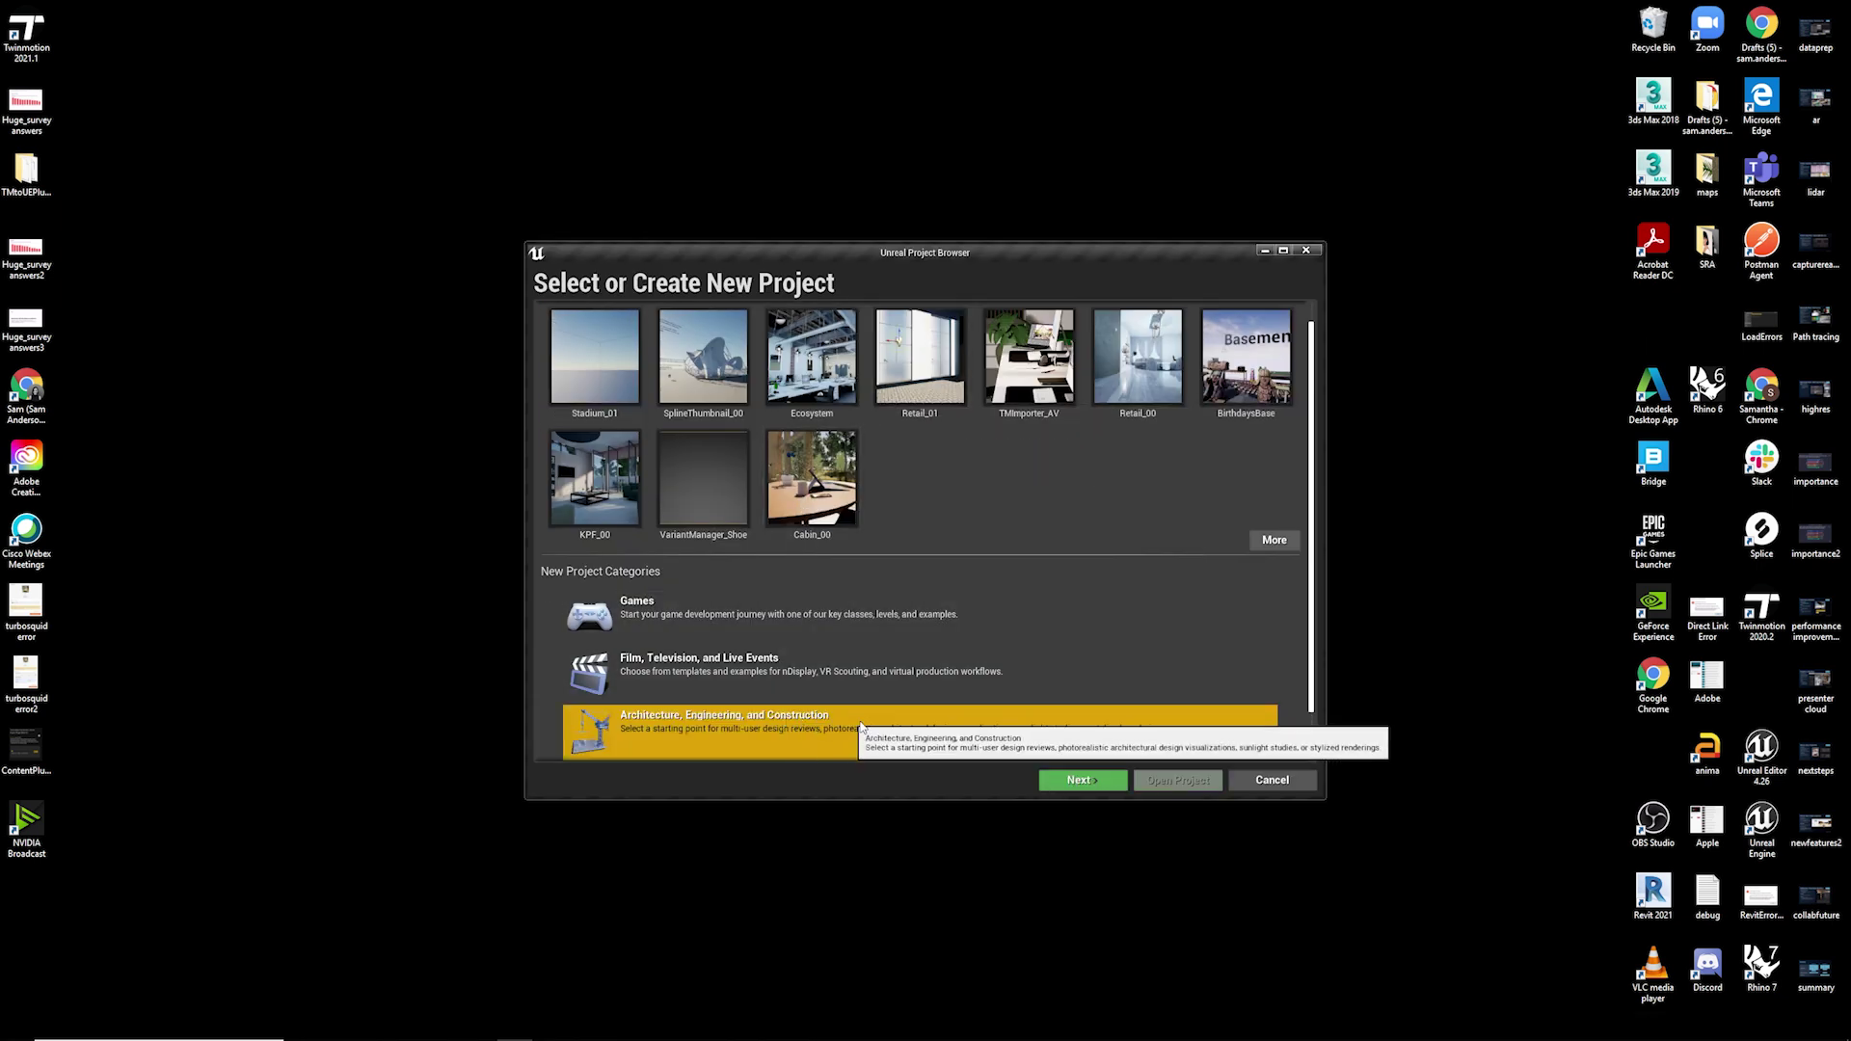
left_click(1082, 783)
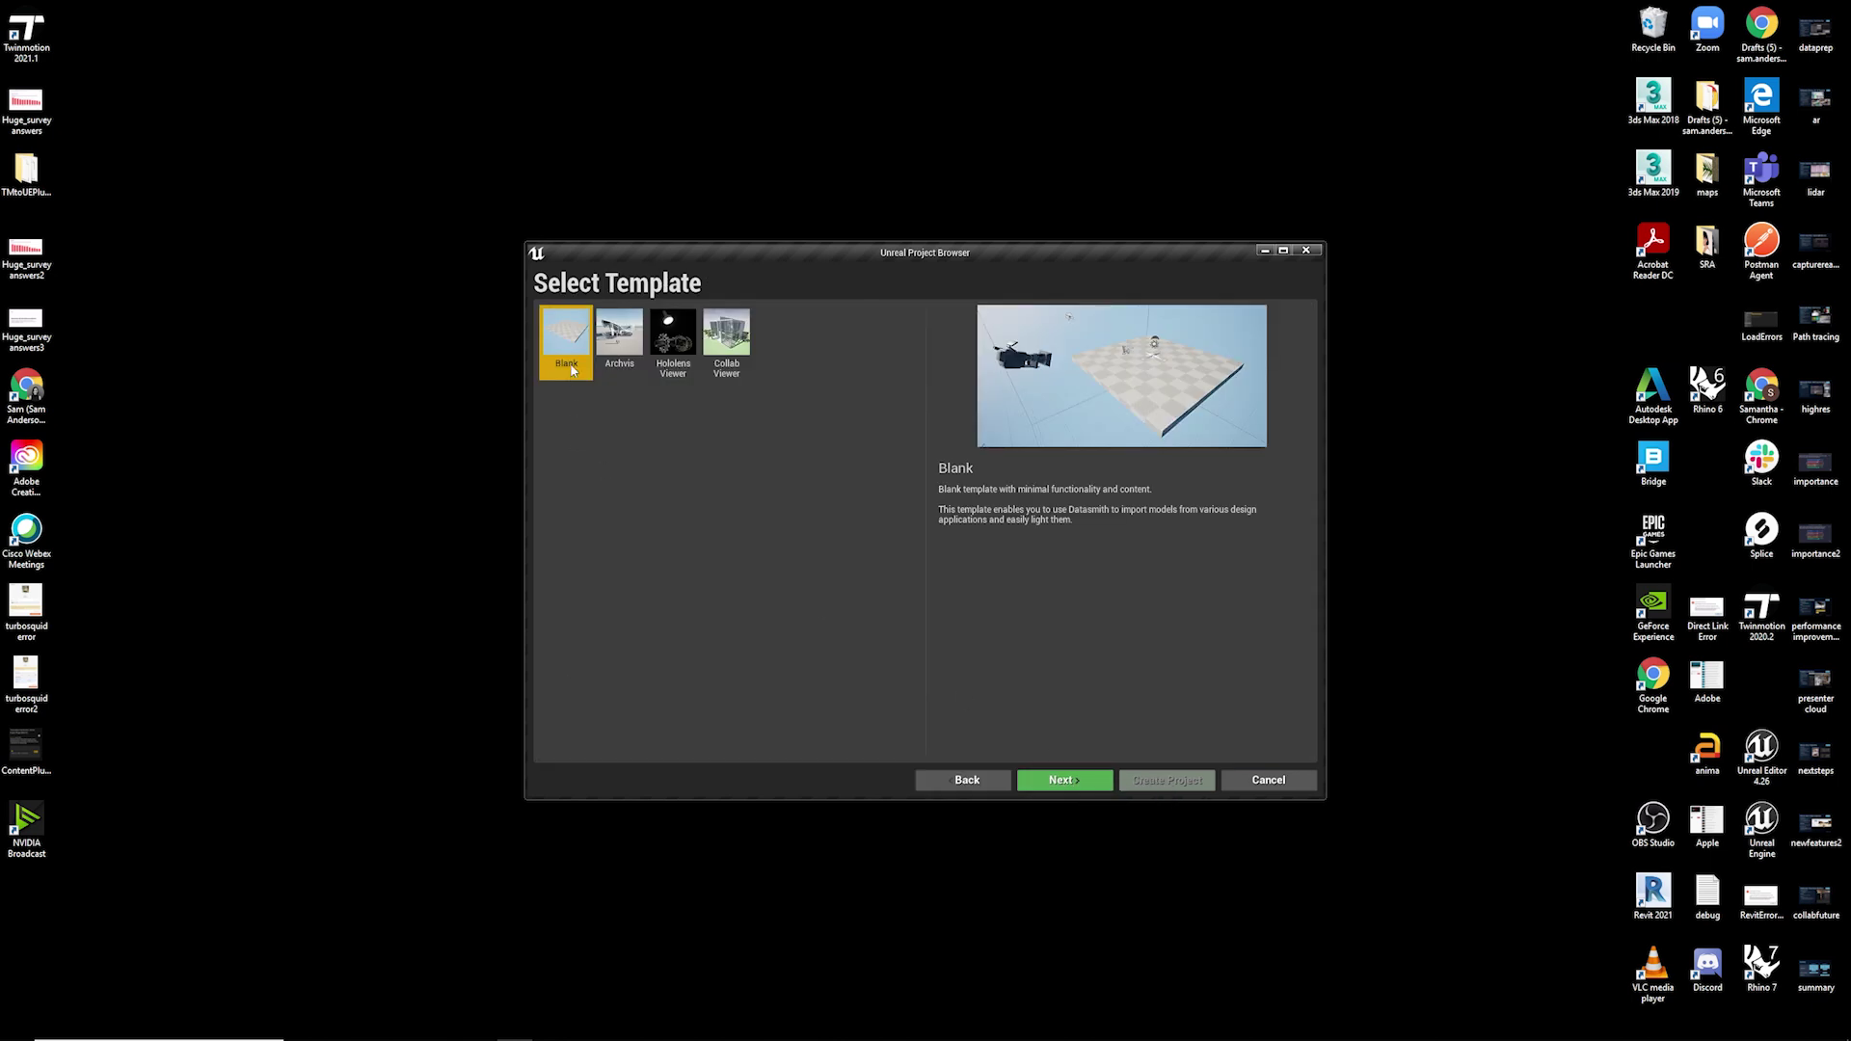
left_click(628, 355)
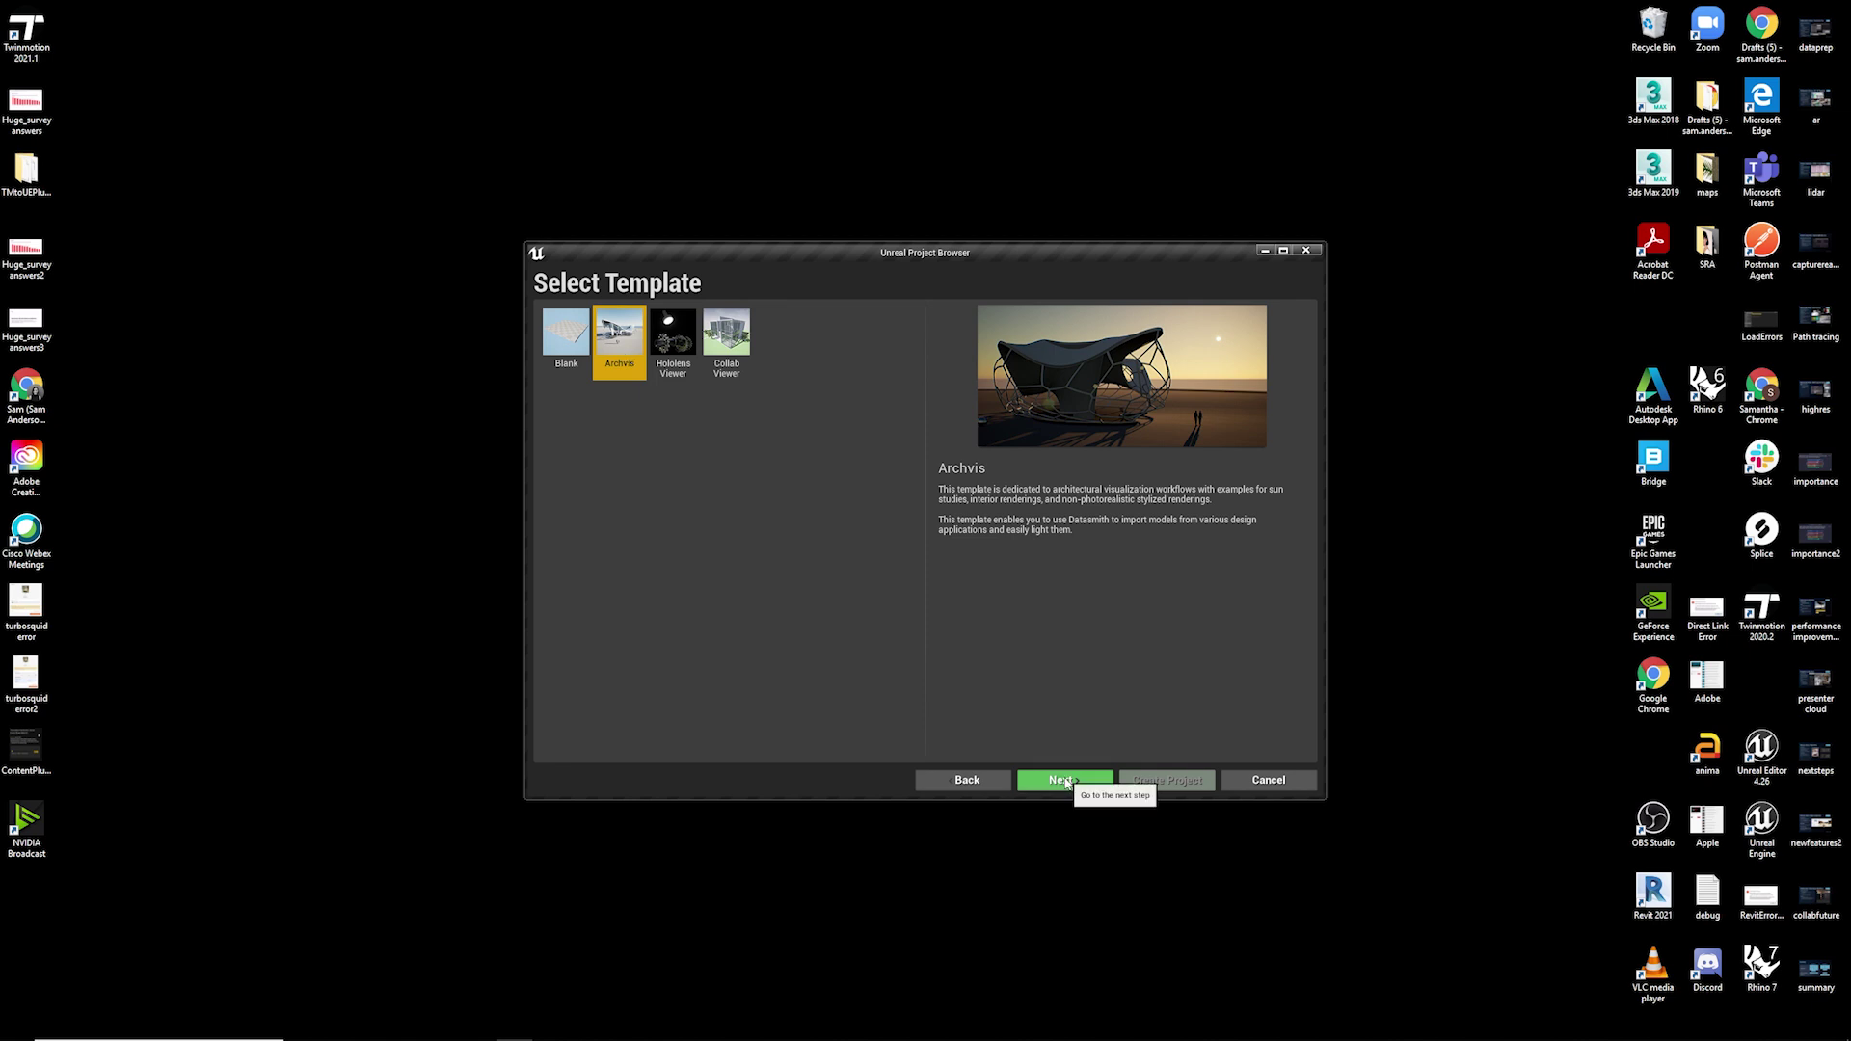
left_click(1070, 781)
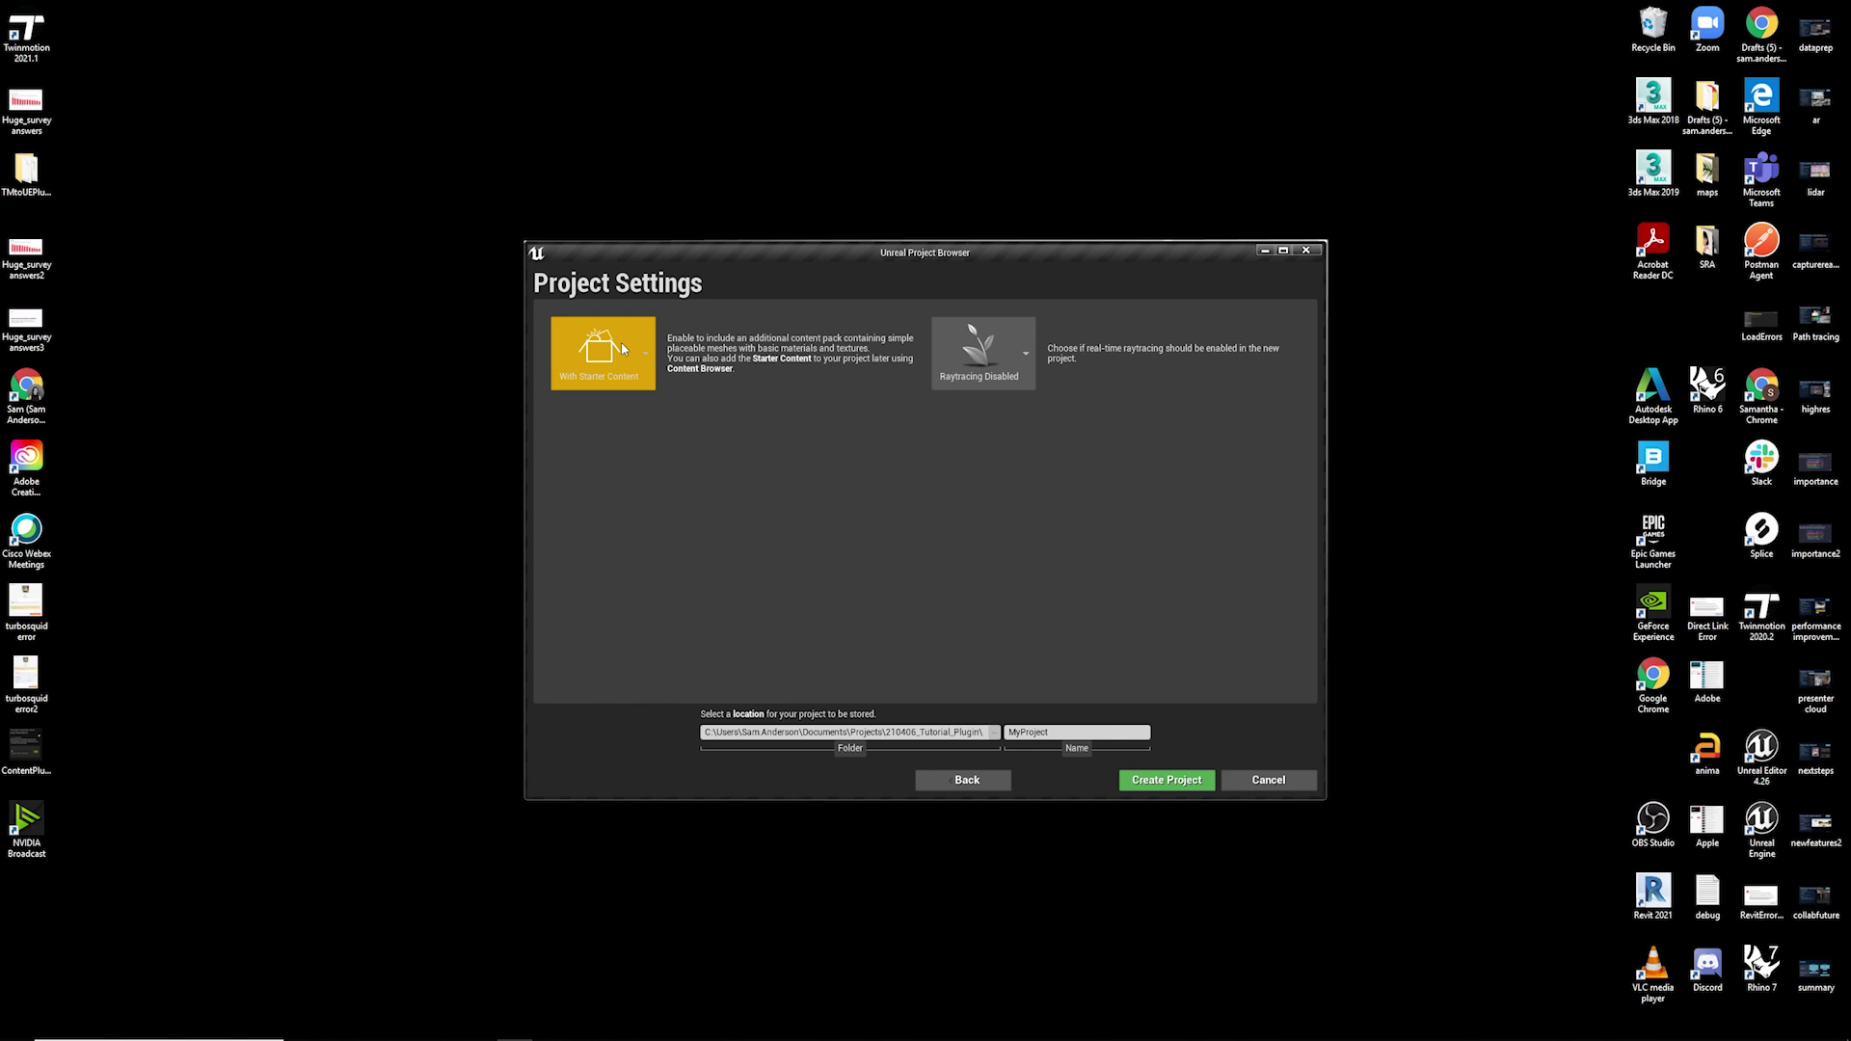
left_click(1027, 353)
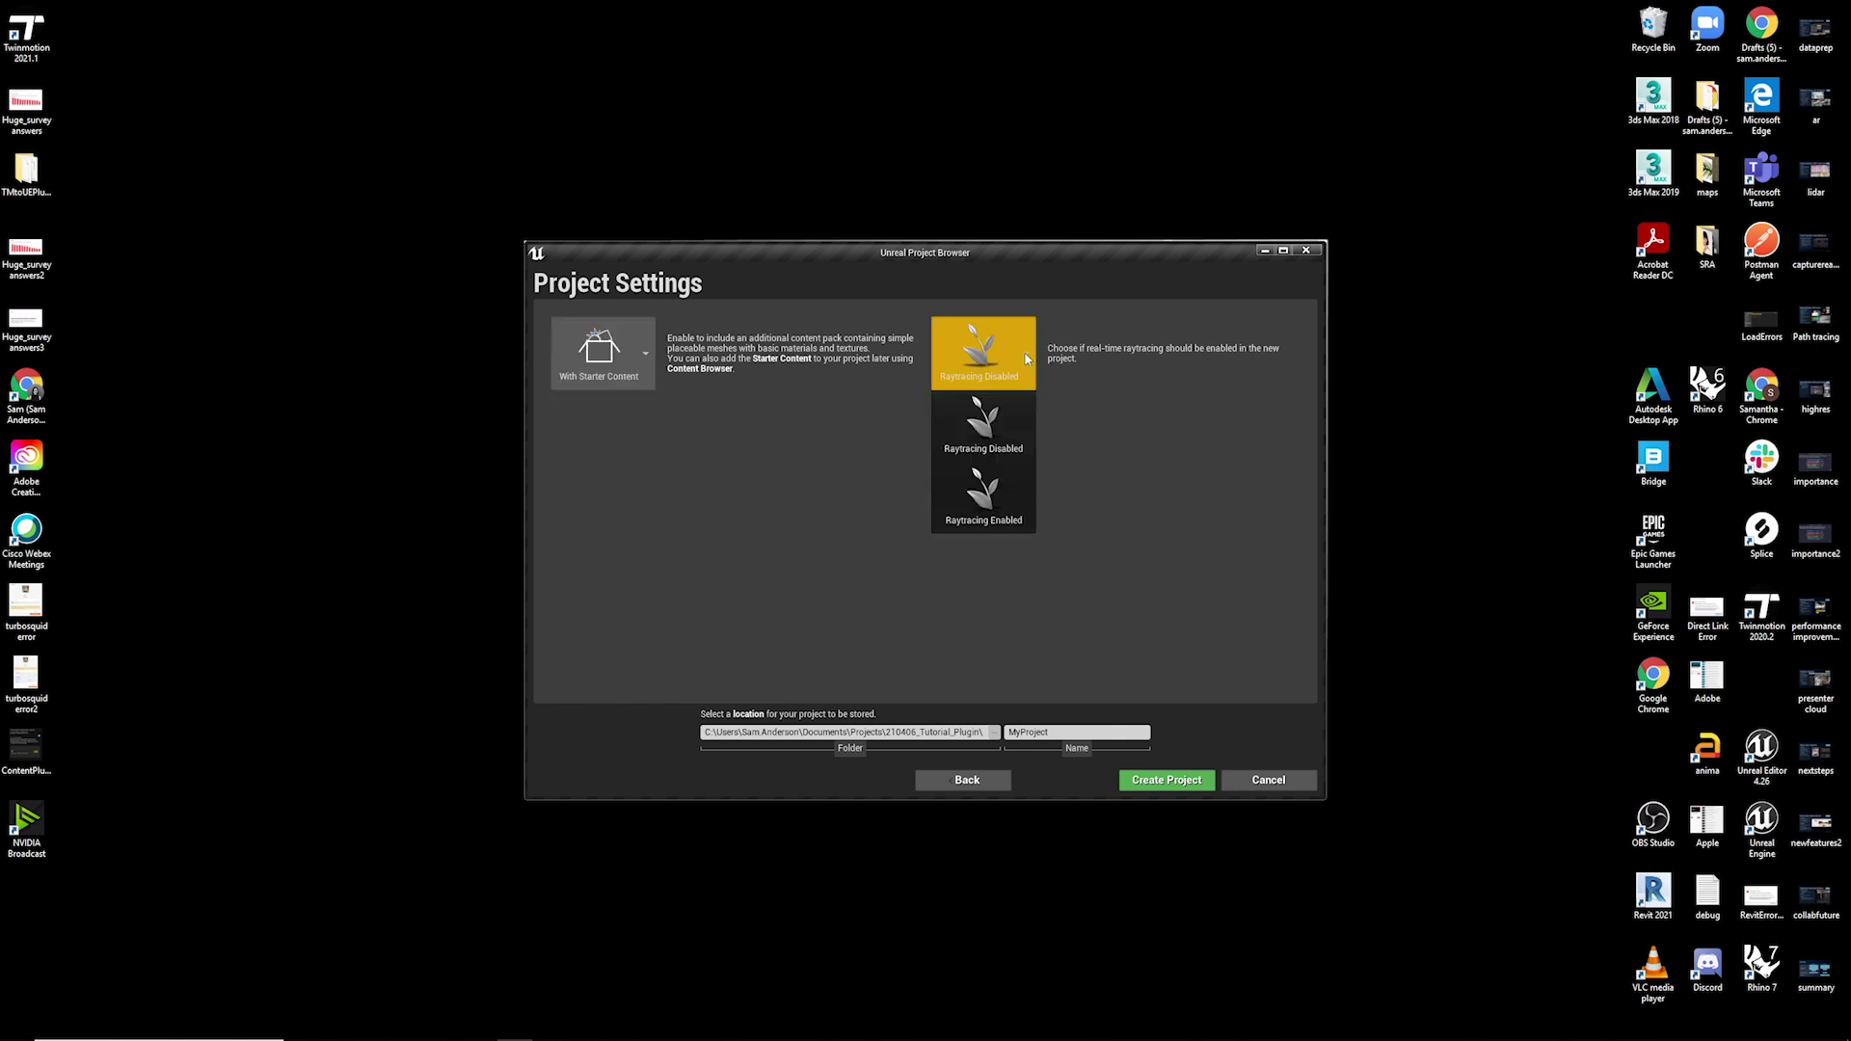
left_click(980, 496)
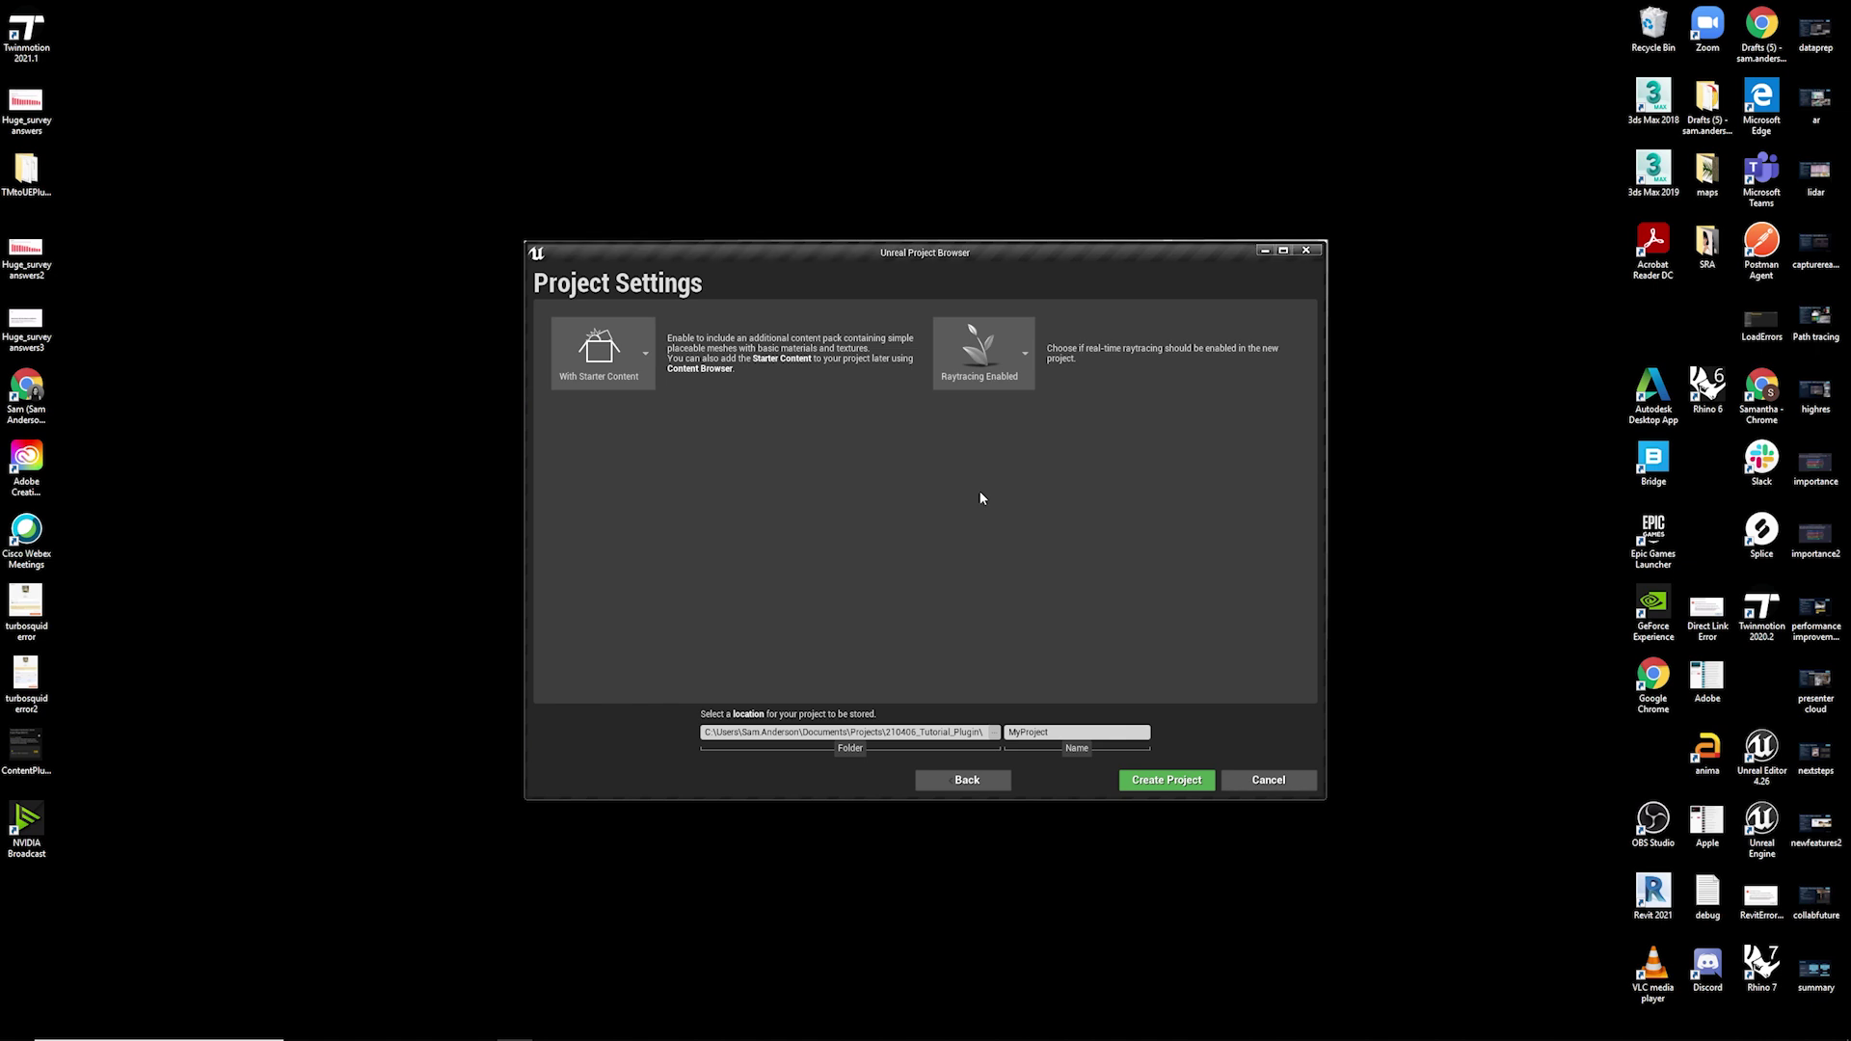
left_click_drag(1054, 732, 992, 739)
type("Stadium_02")
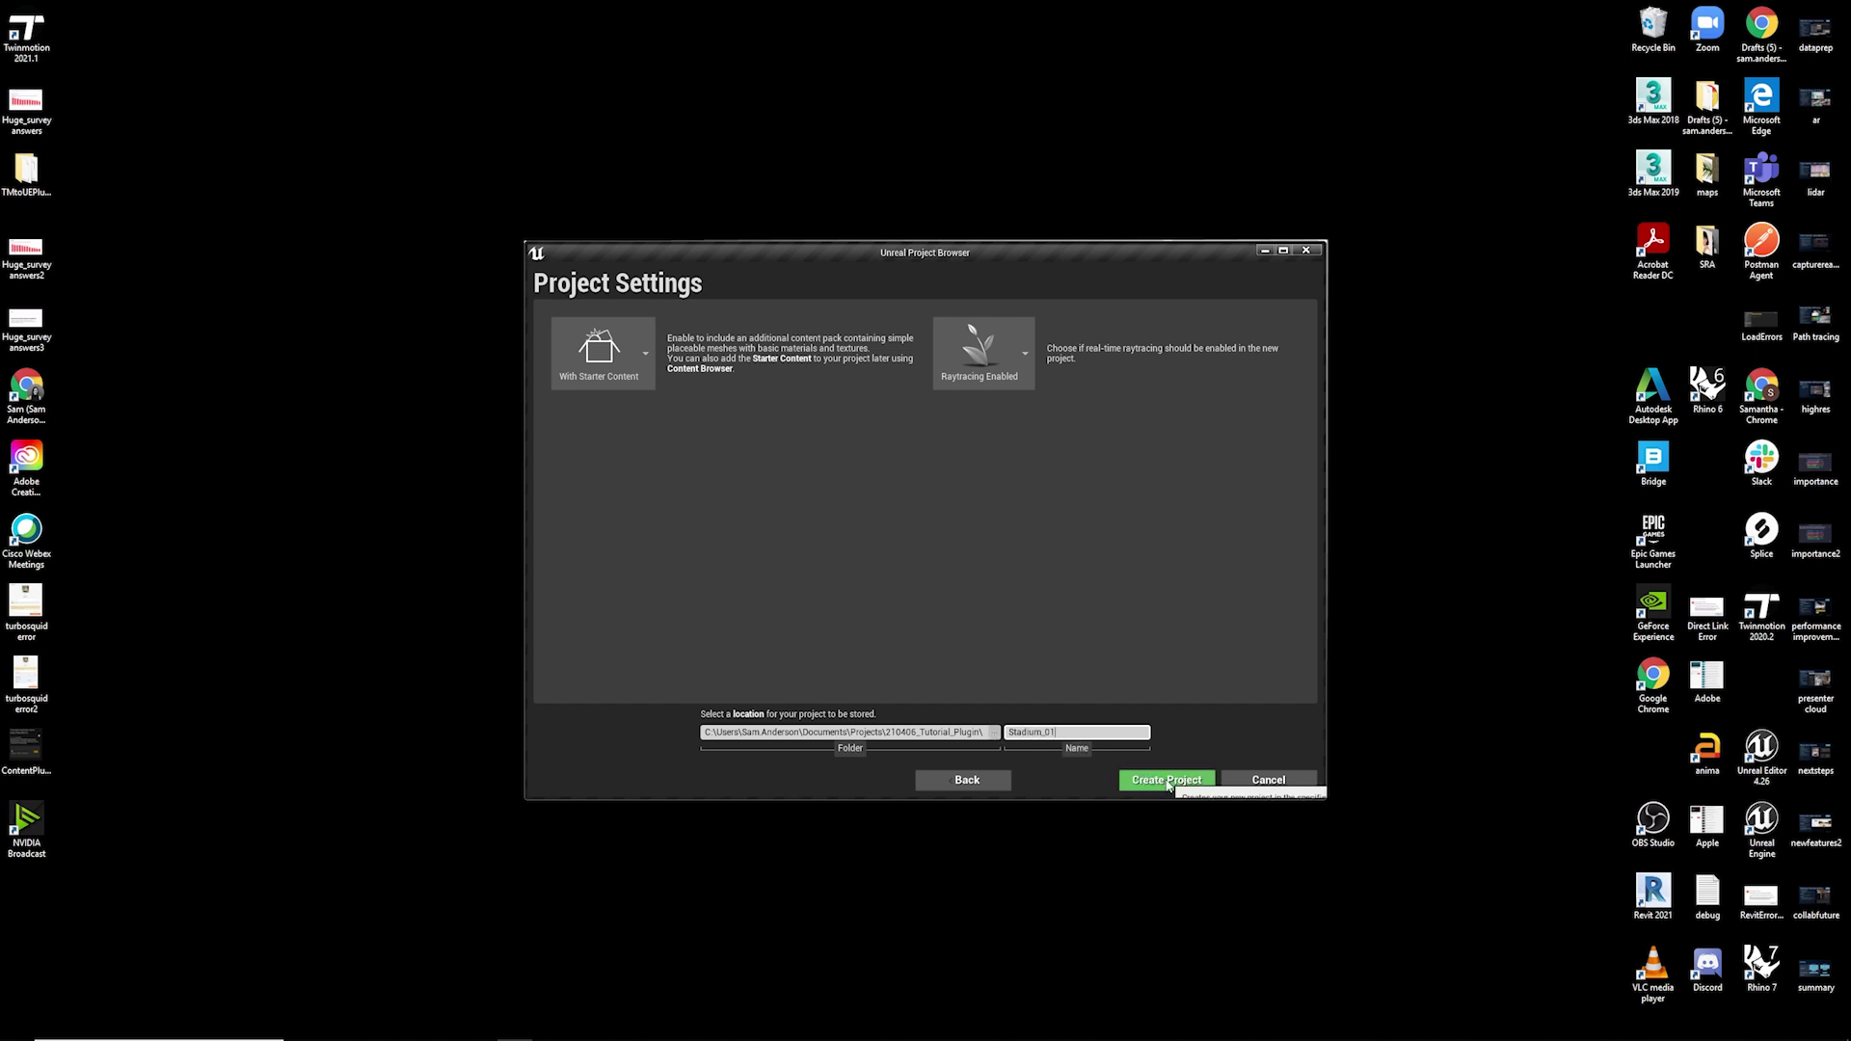
left_click(1166, 780)
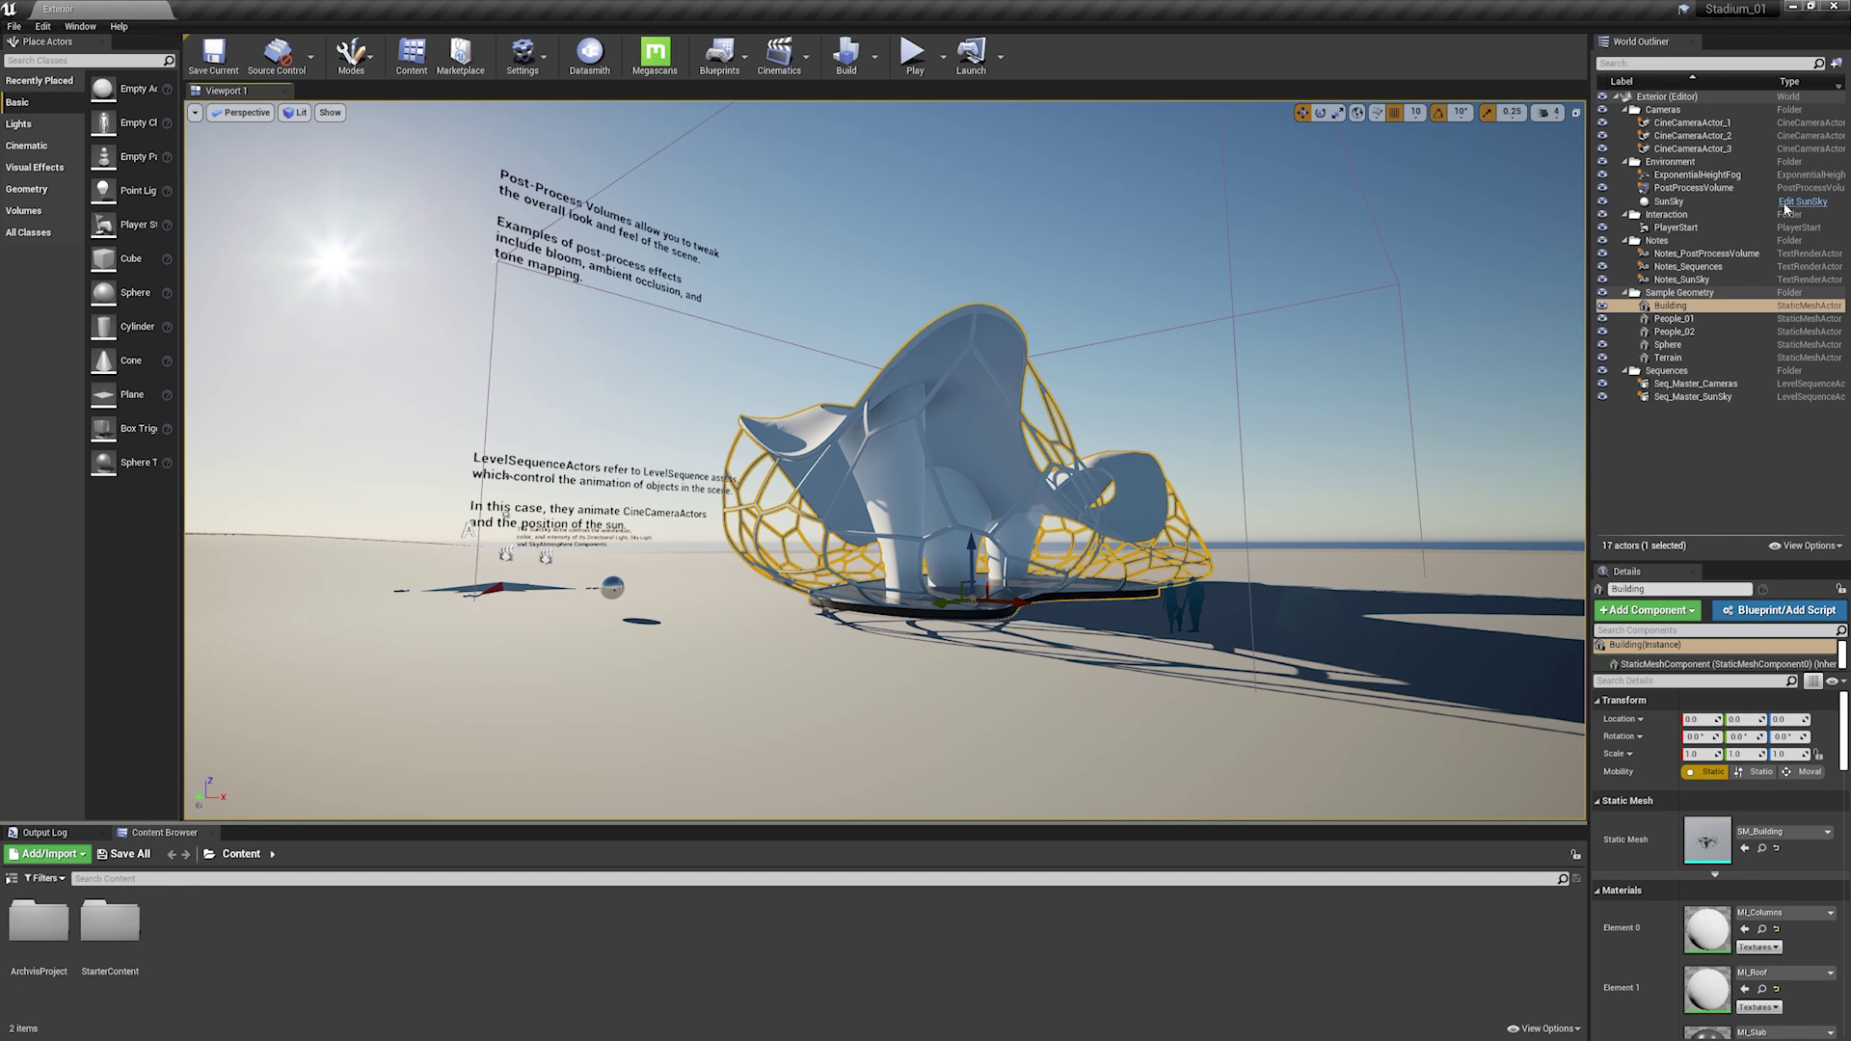
Delete the Notes and Sample Geometry actors, including the stadium building, from the level.
left_click(1676, 243)
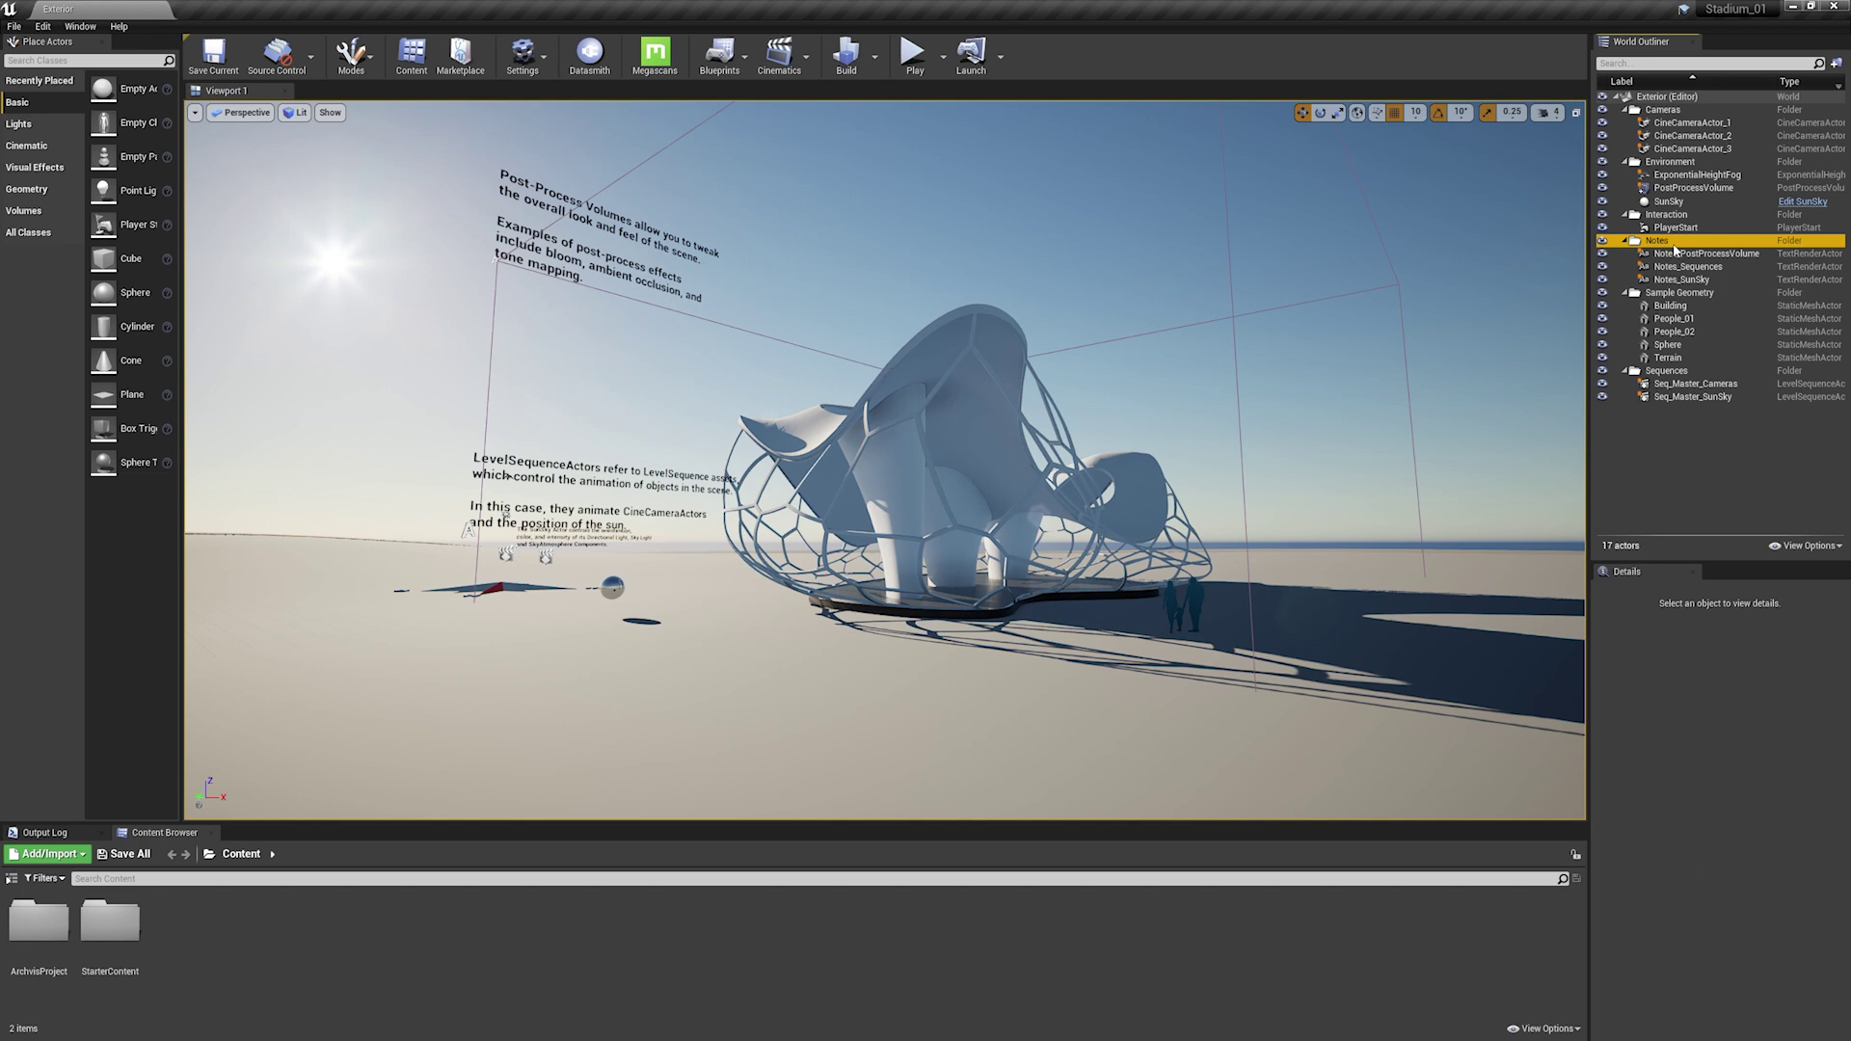
left_click(1677, 363, "shift")
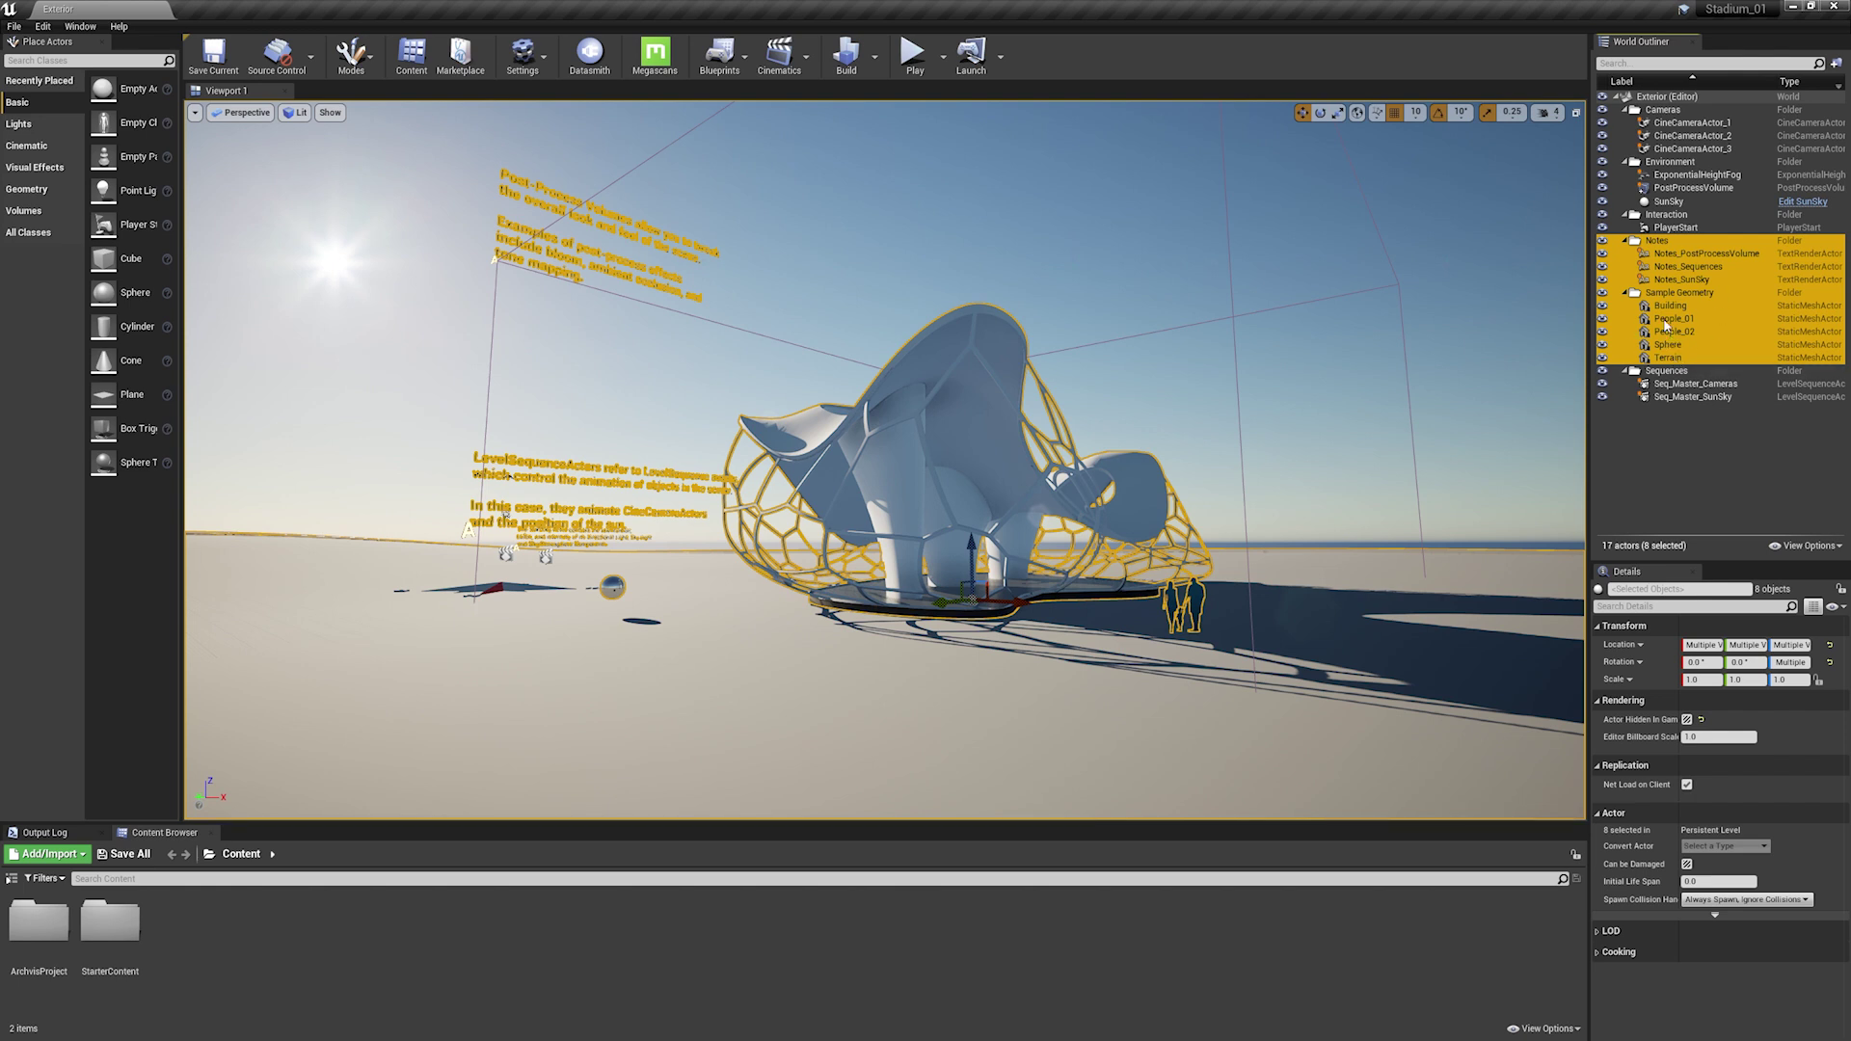
right_click(1665, 326)
mouse_move(1688, 583)
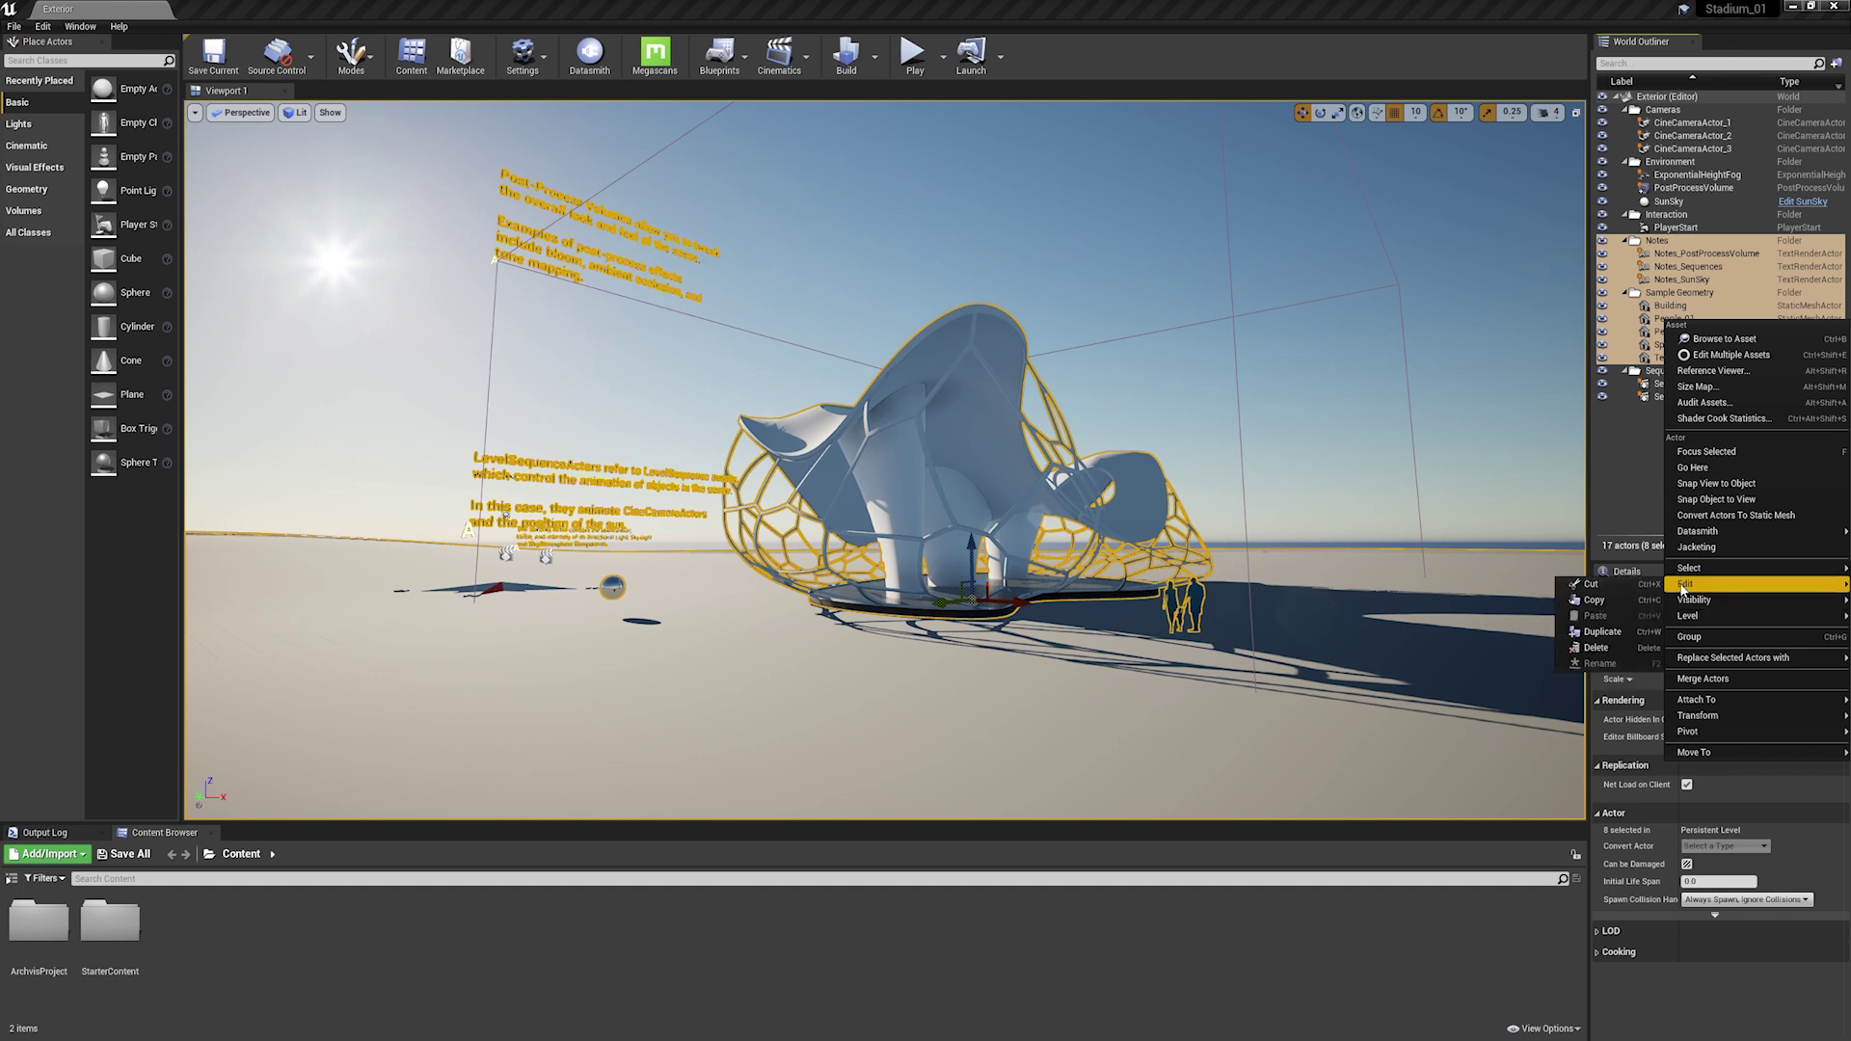
left_click(1597, 647)
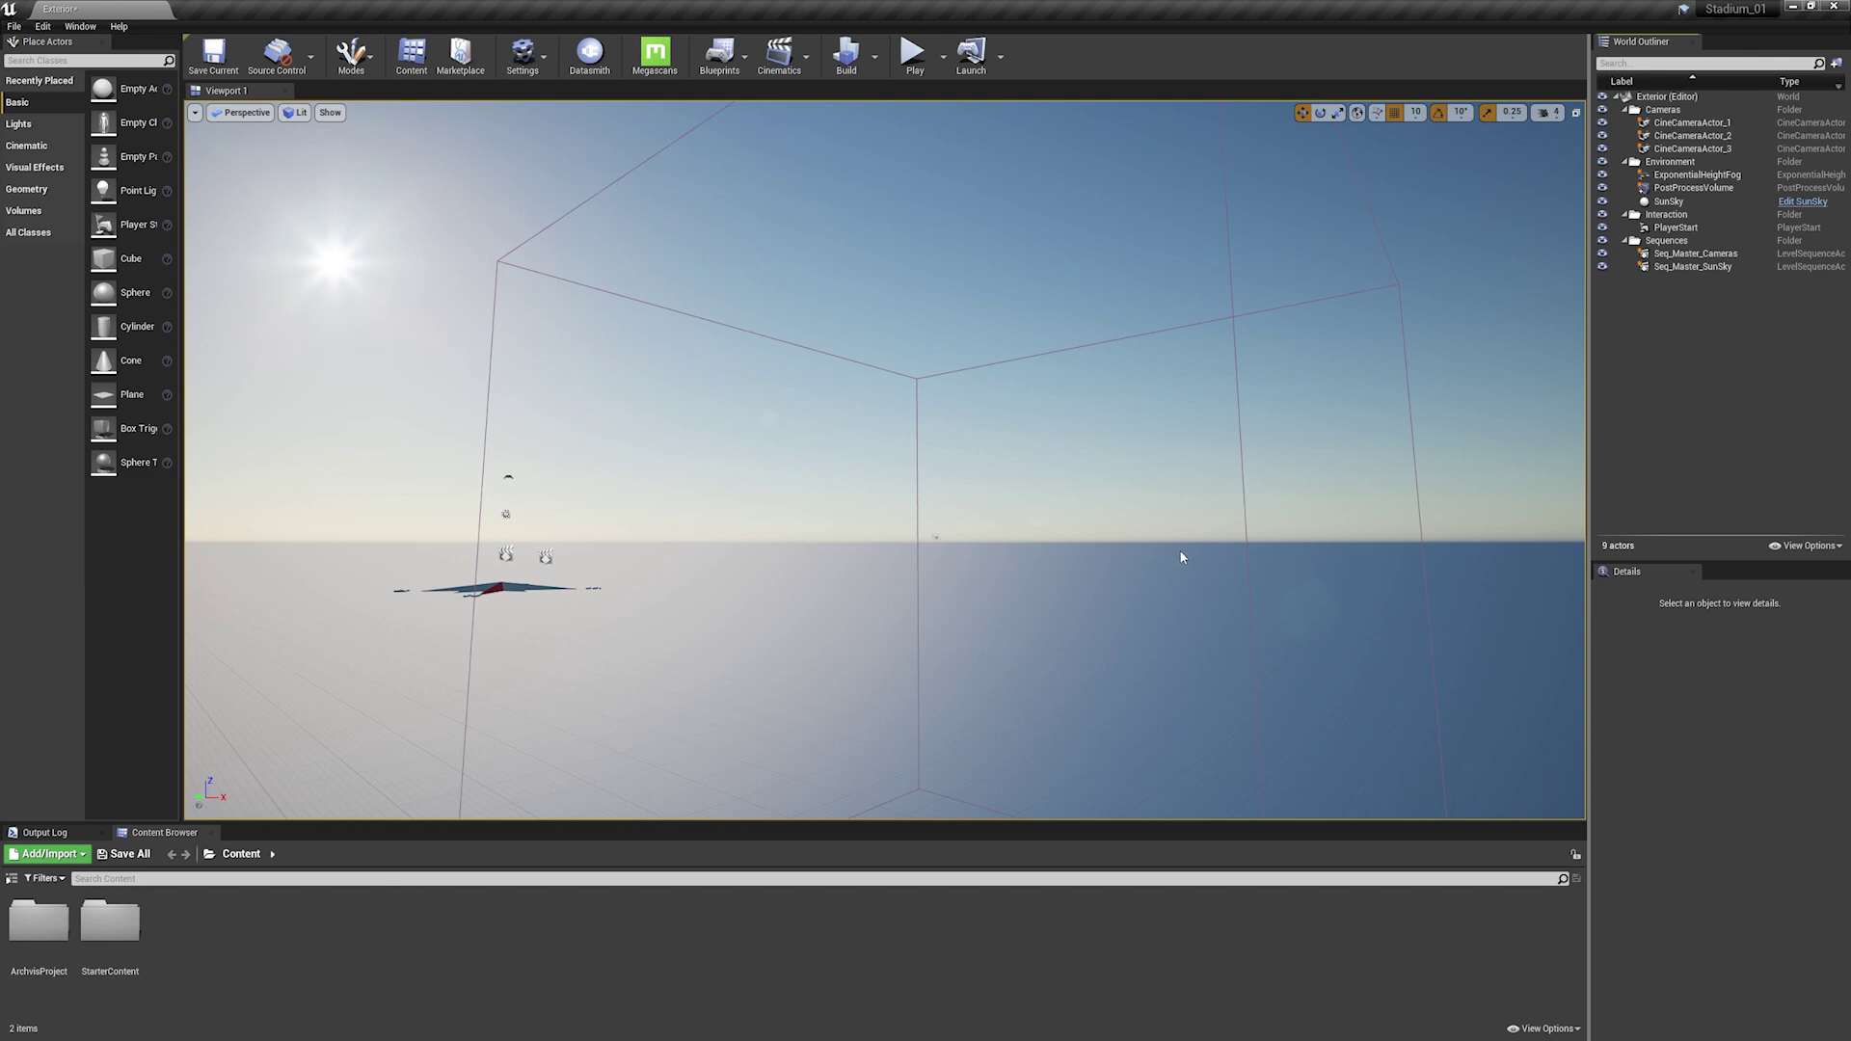
Enable the Datasmith Twinmotion Importer plugin in the Plugins manager.
left_click(45, 30)
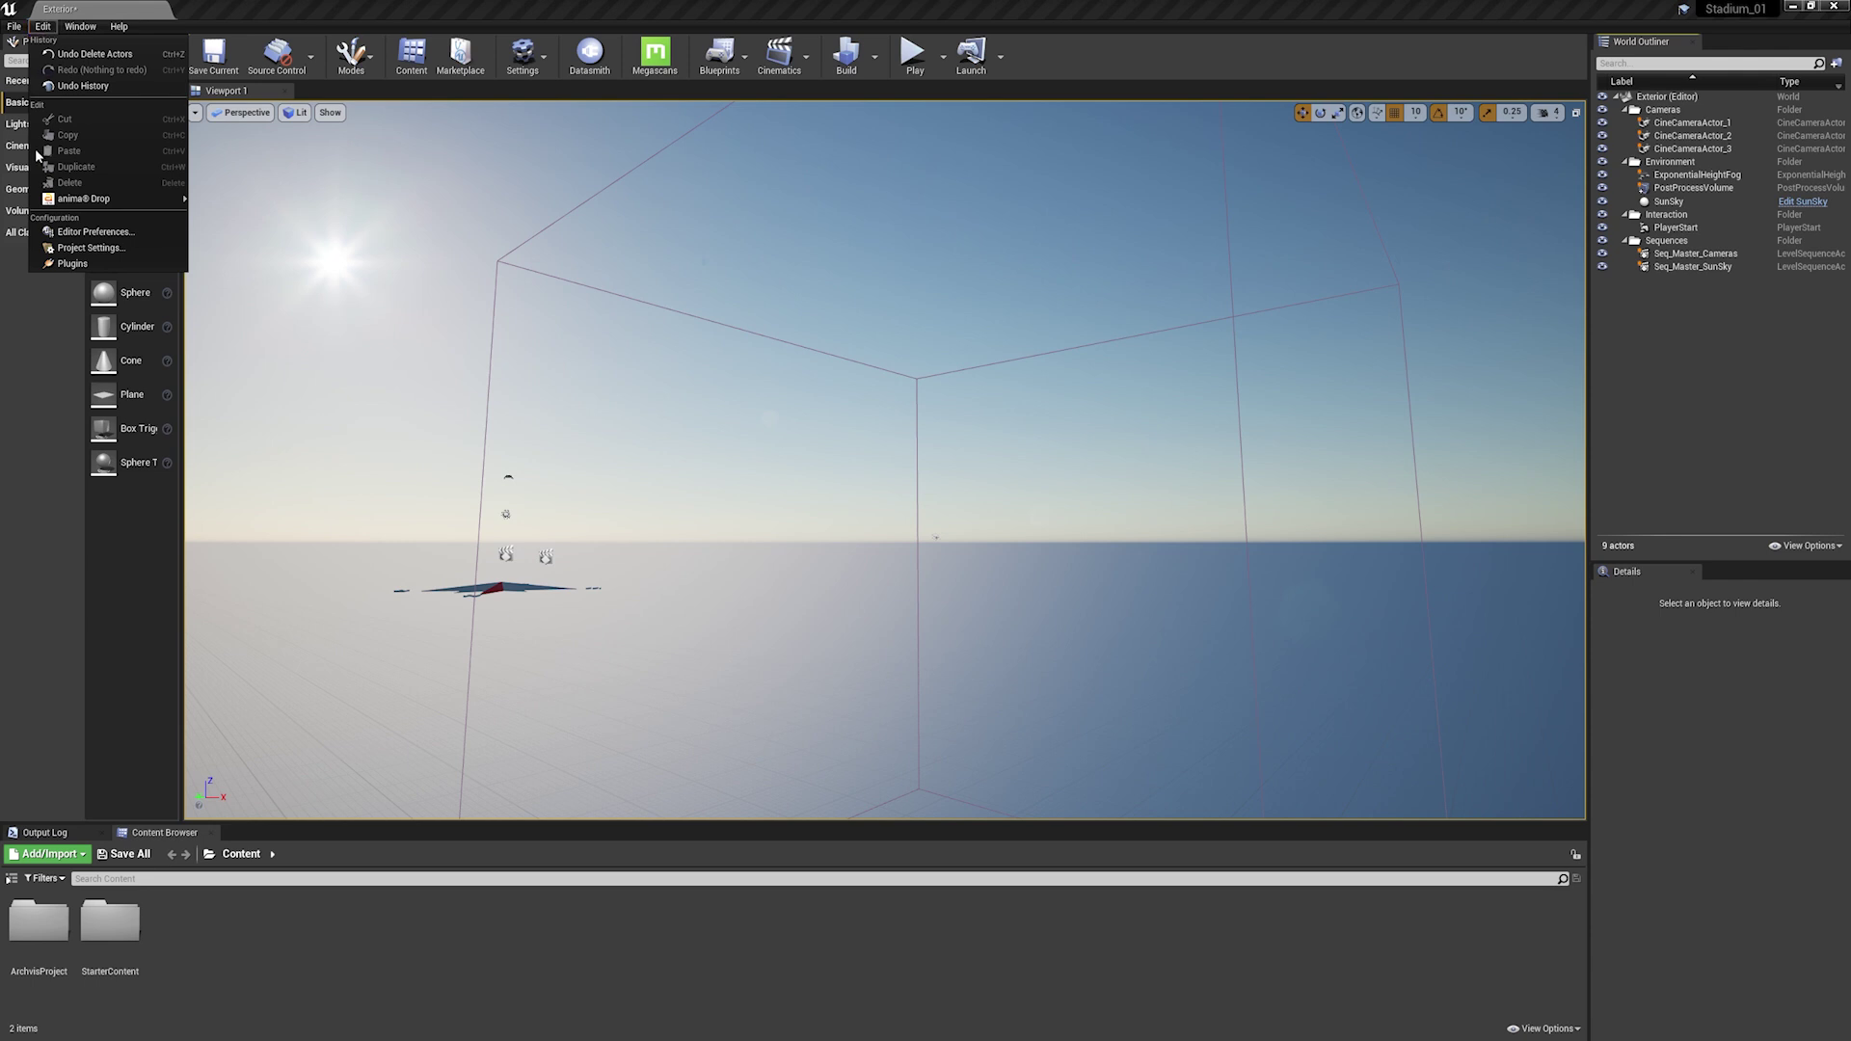
left_click(56, 265)
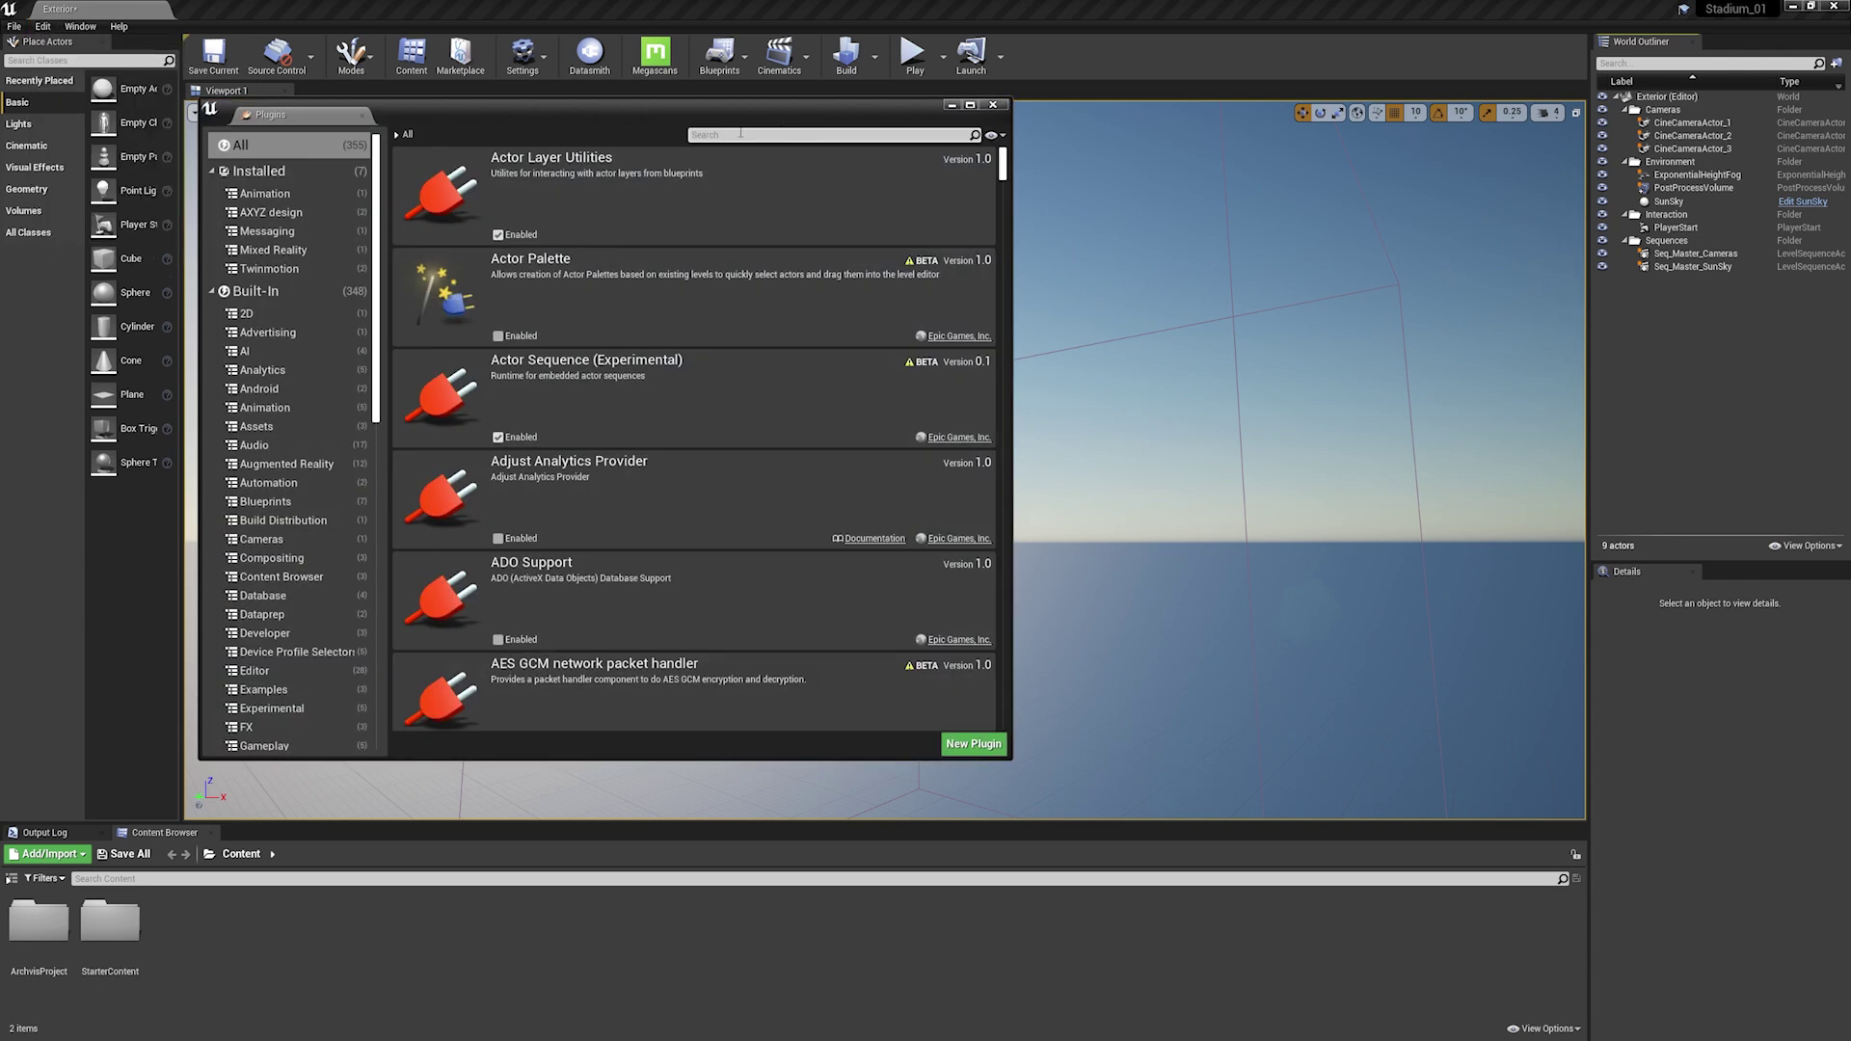
type("Twinm")
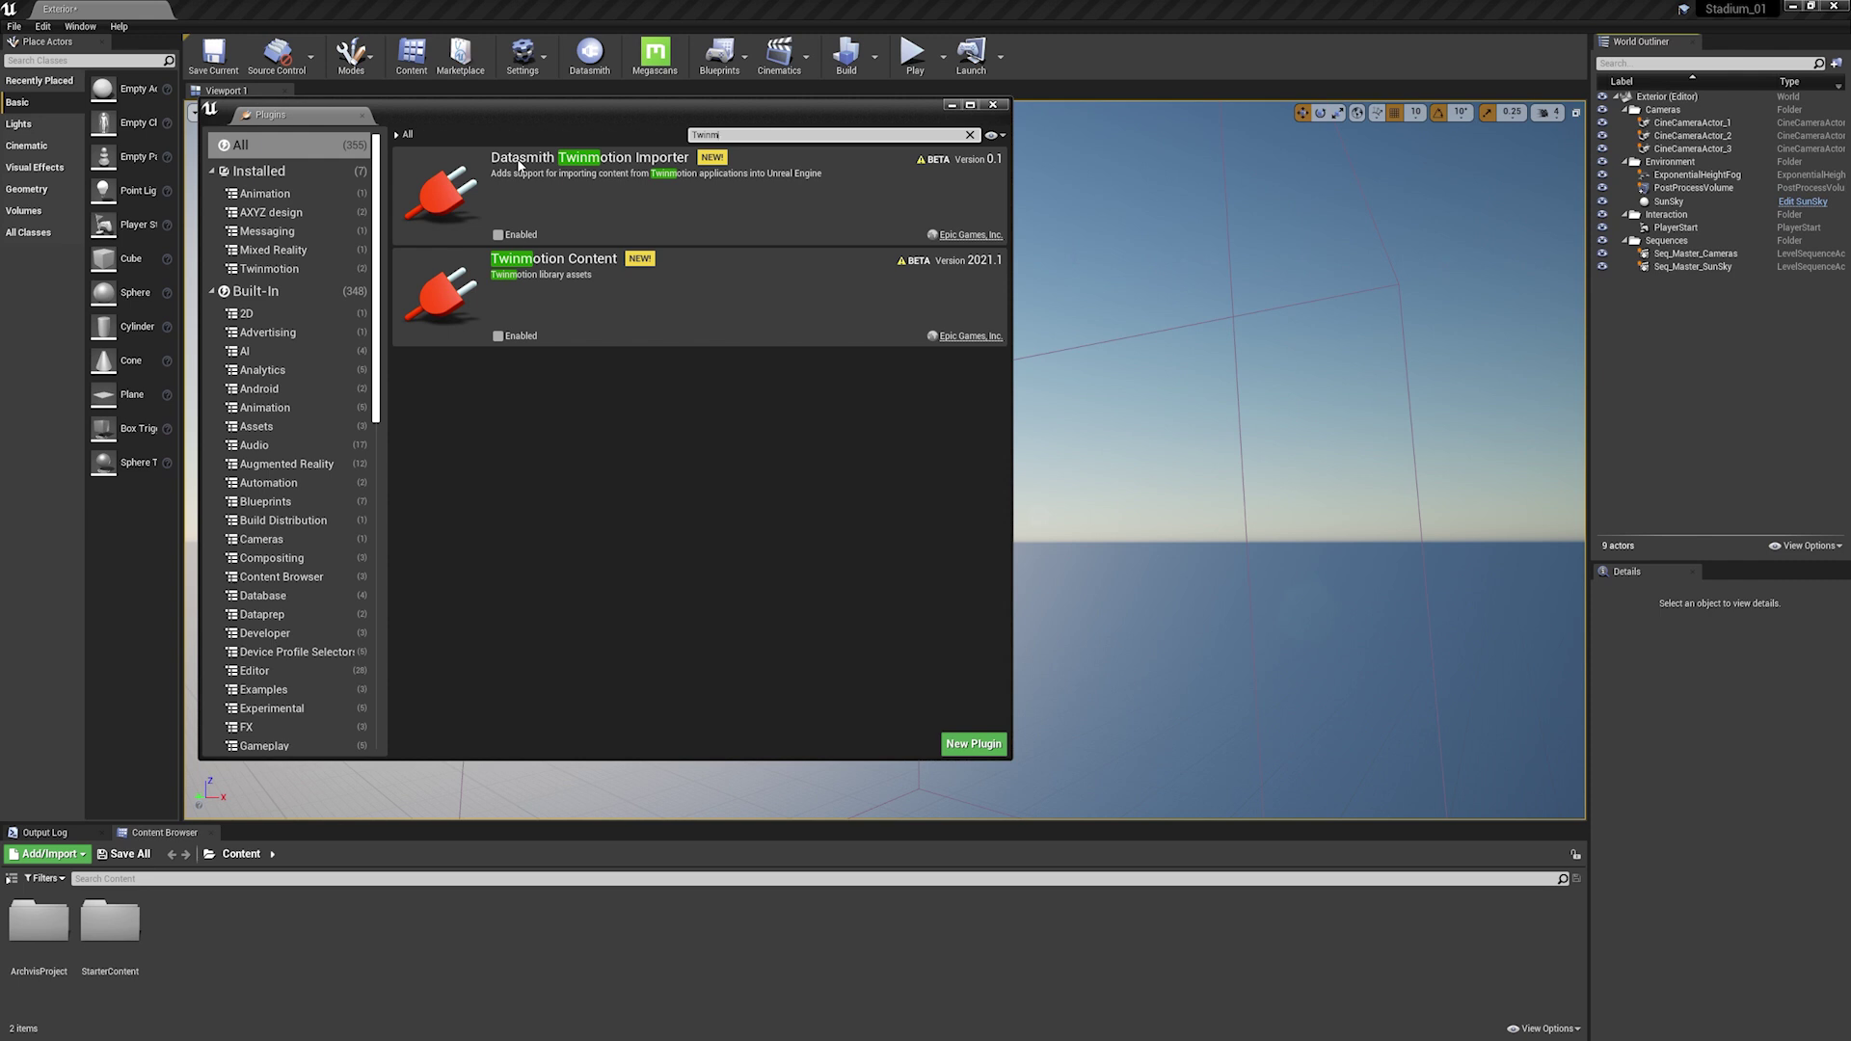
left_click(498, 234)
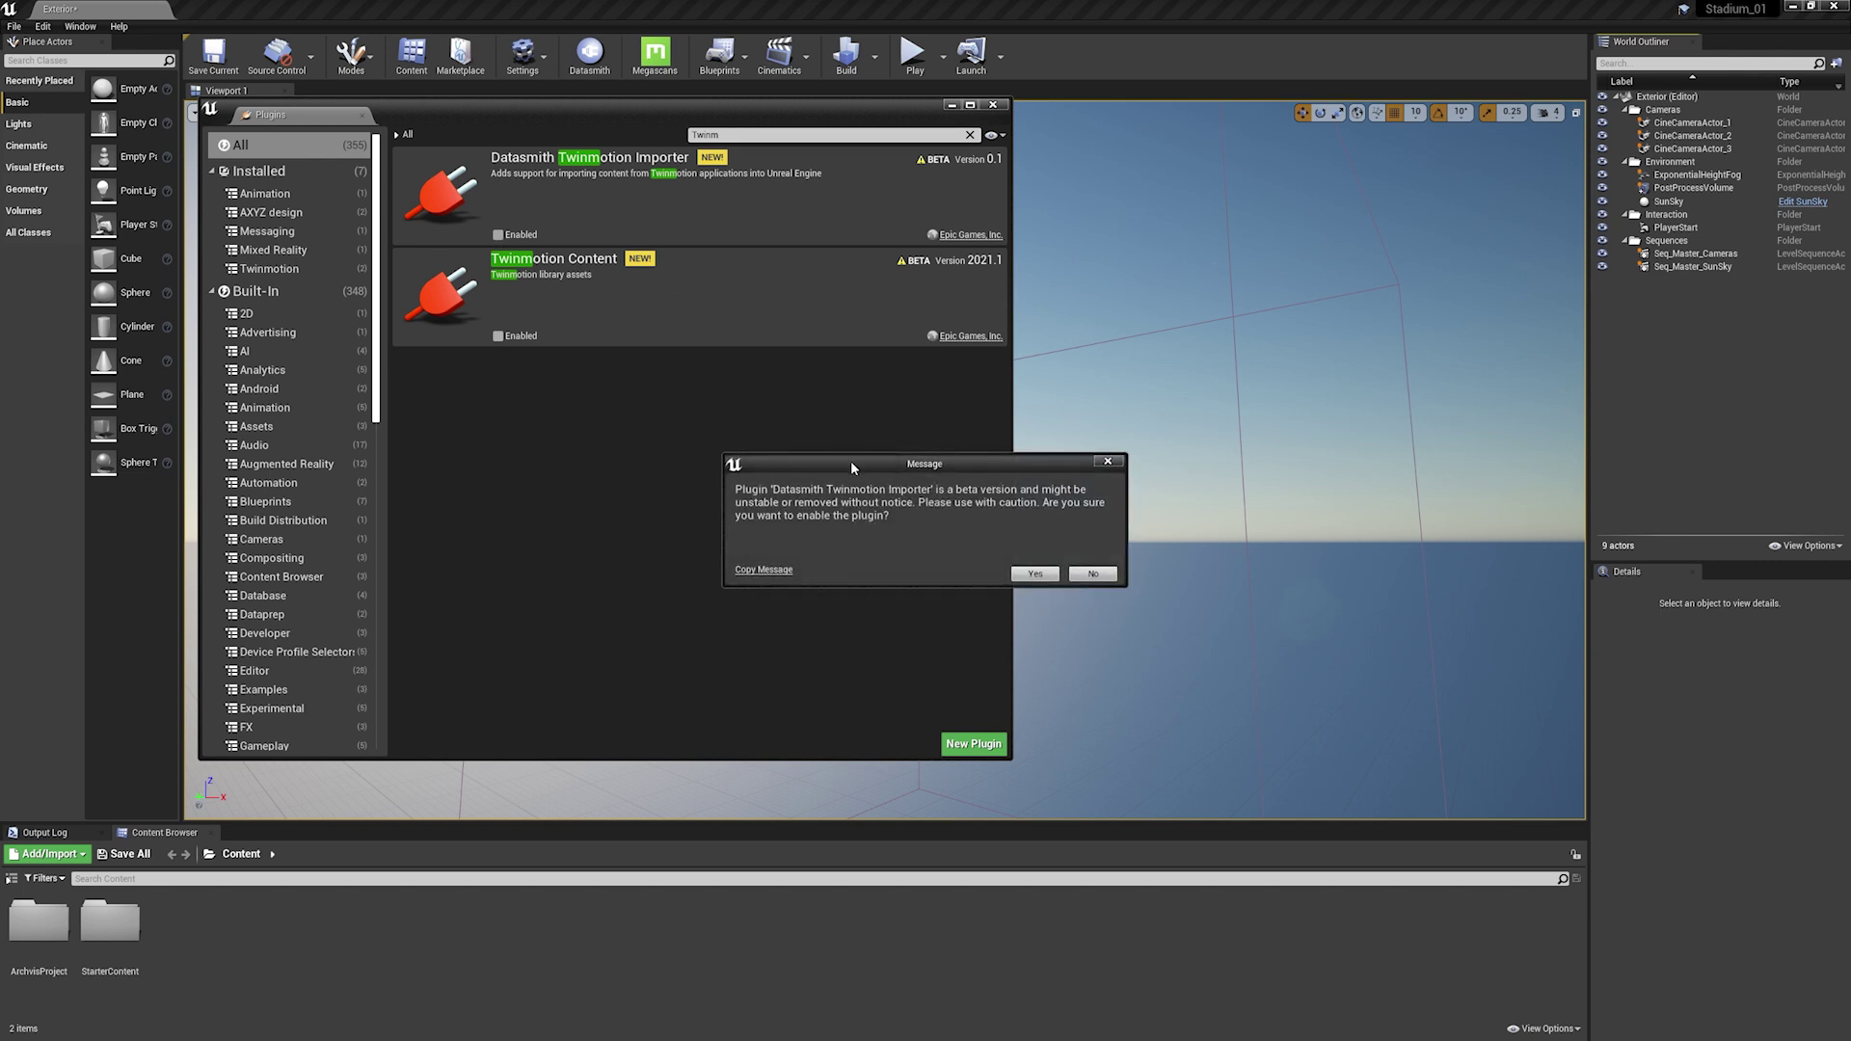
left_click(1036, 574)
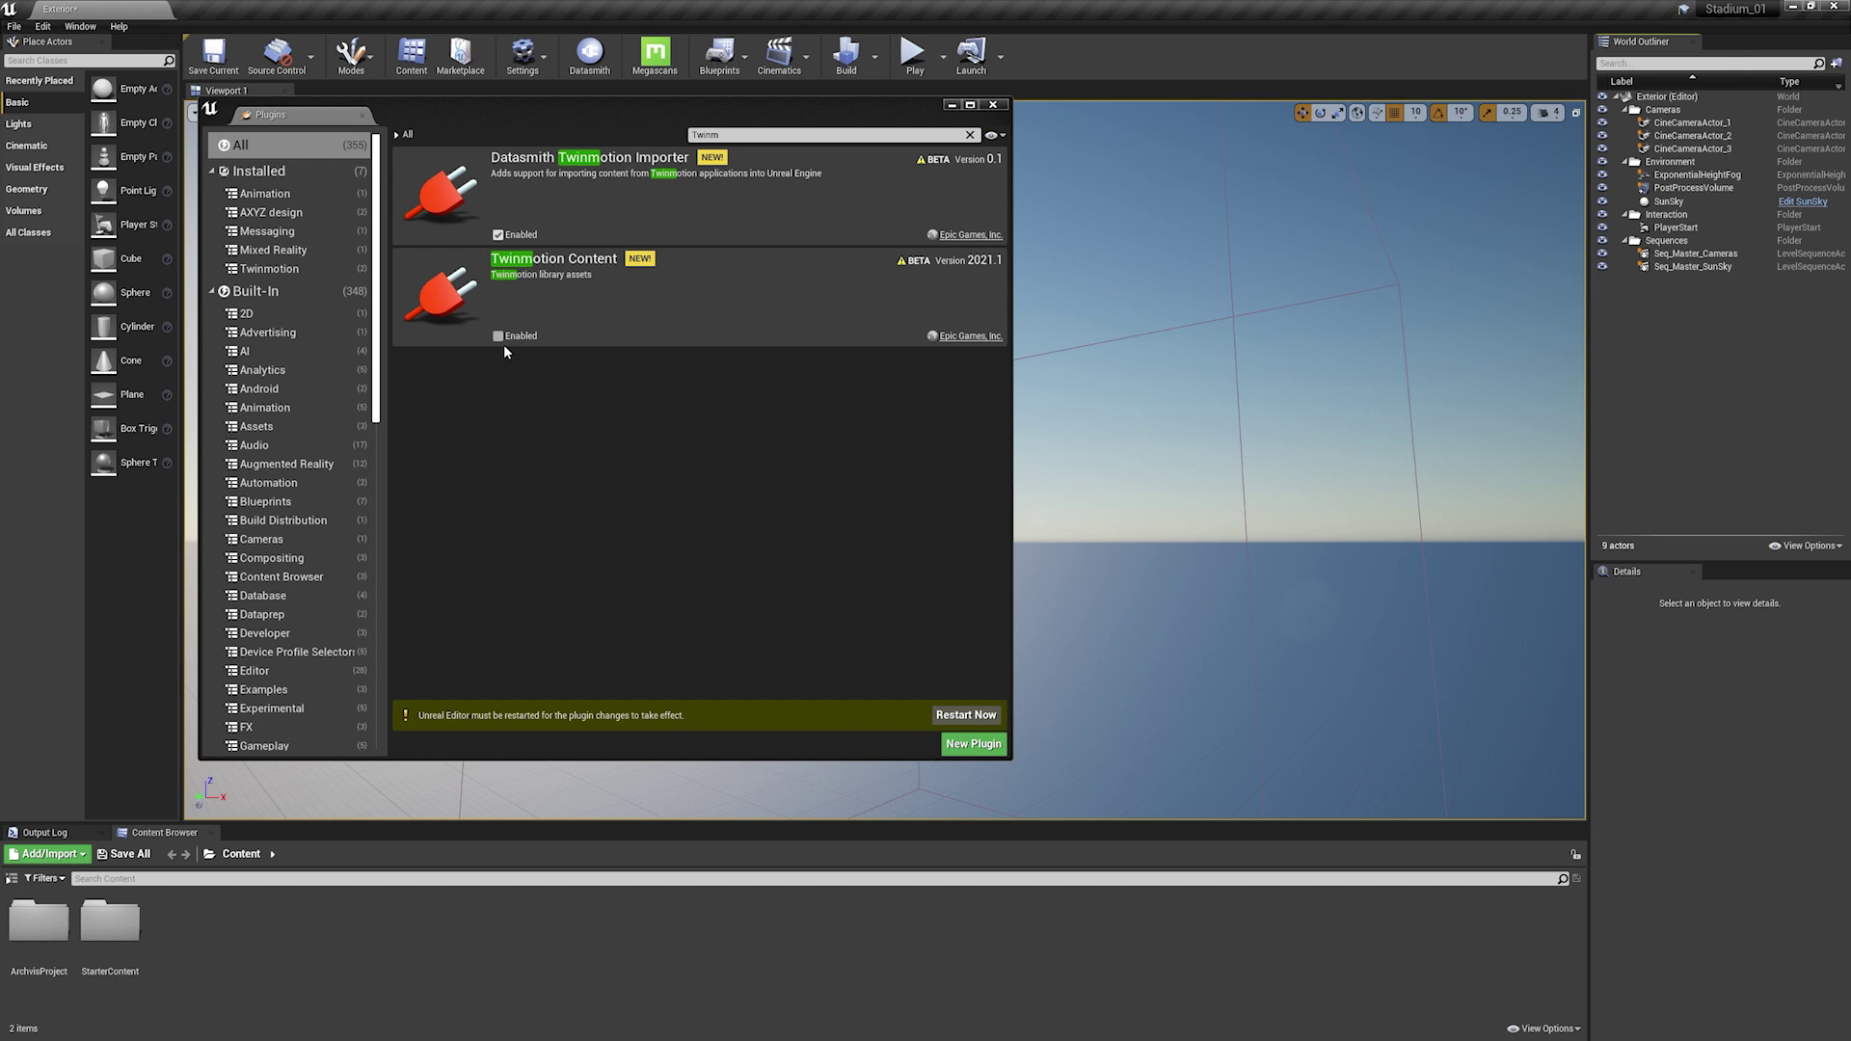
Enable the Twinmotion Content plugin, restart the editor saving content, and close Plugins.
left_click(498, 336)
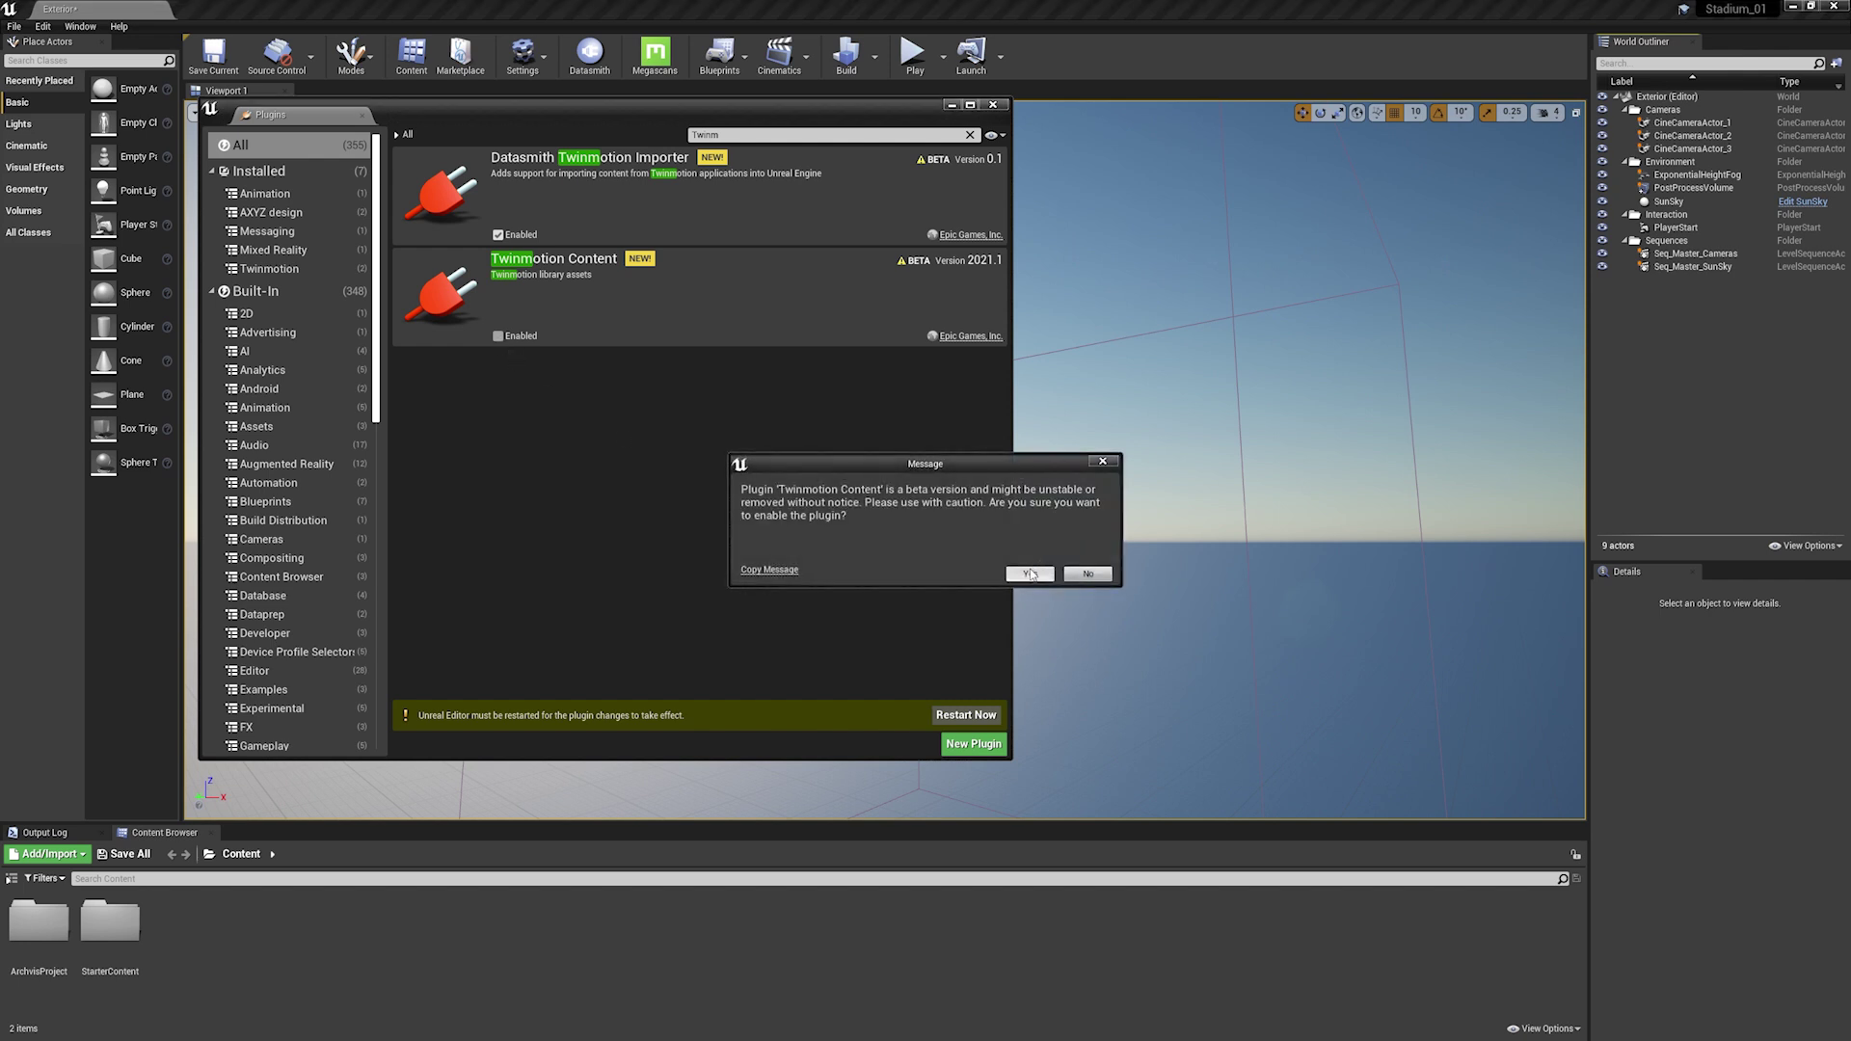
left_click(1029, 575)
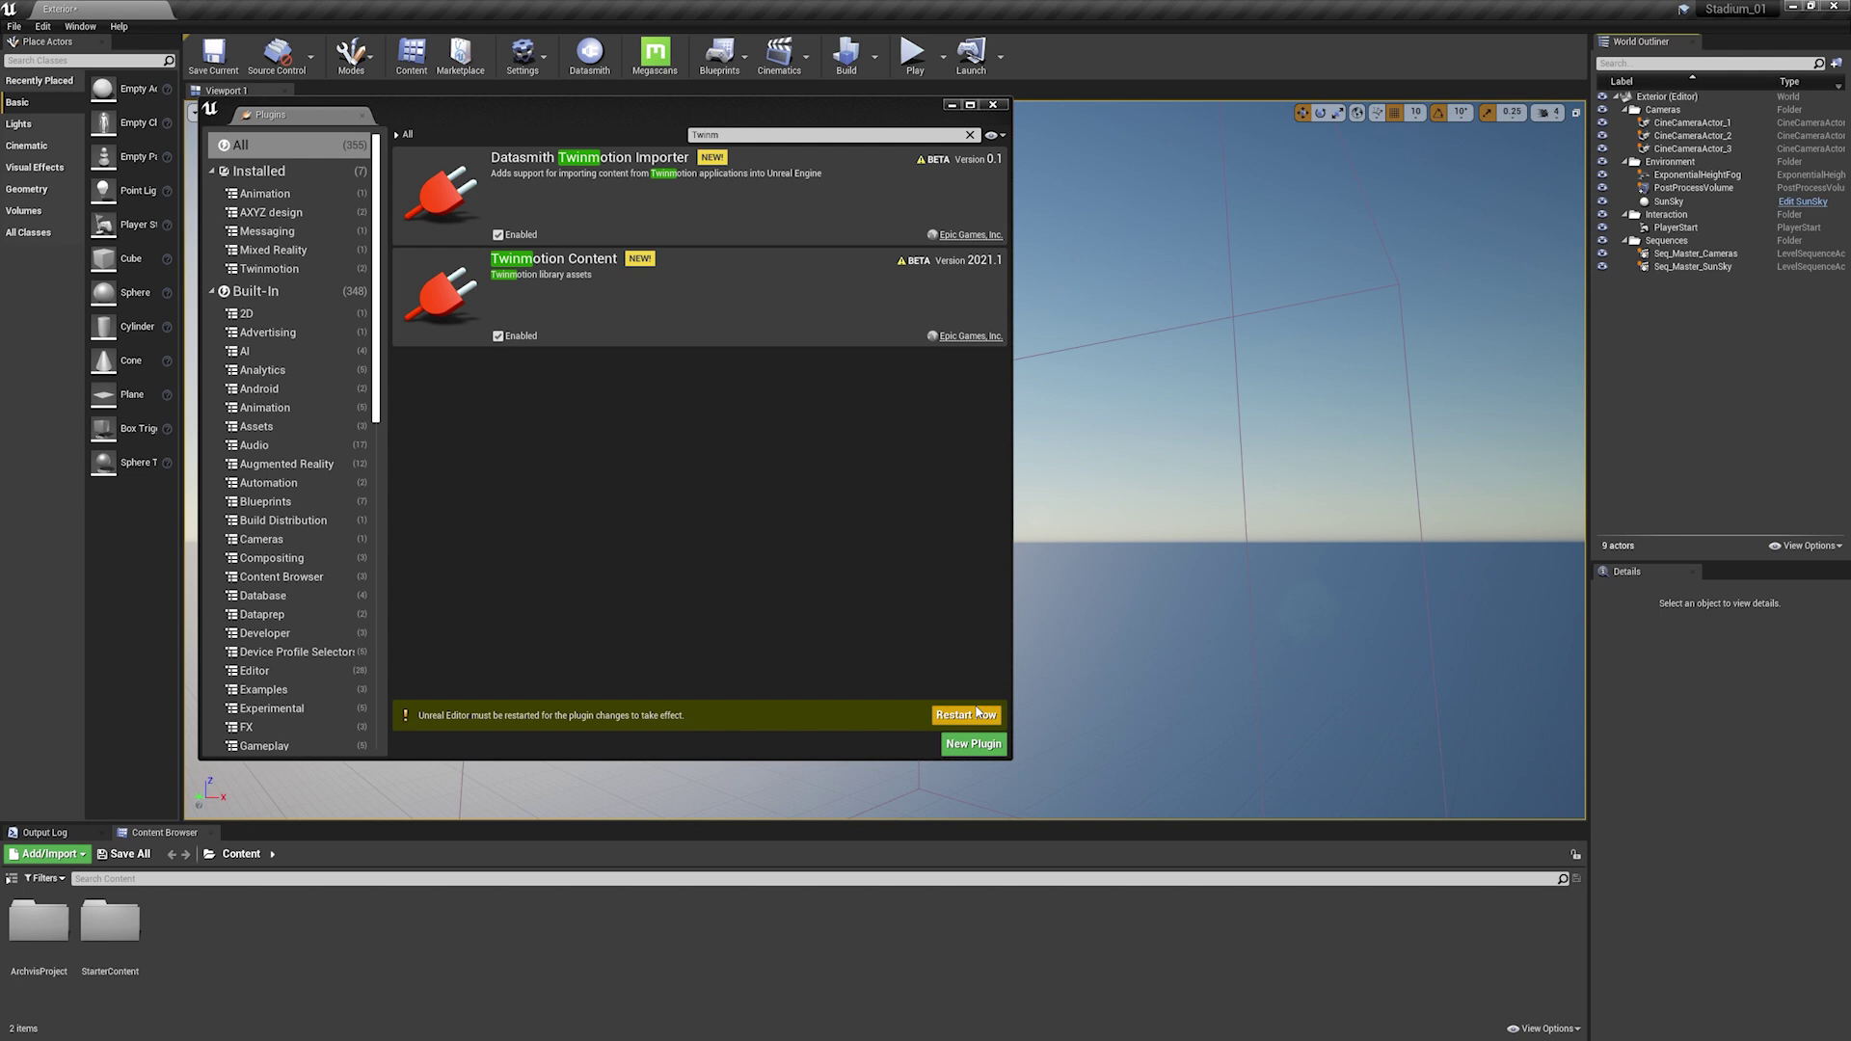
left_click(979, 713)
left_click(981, 662)
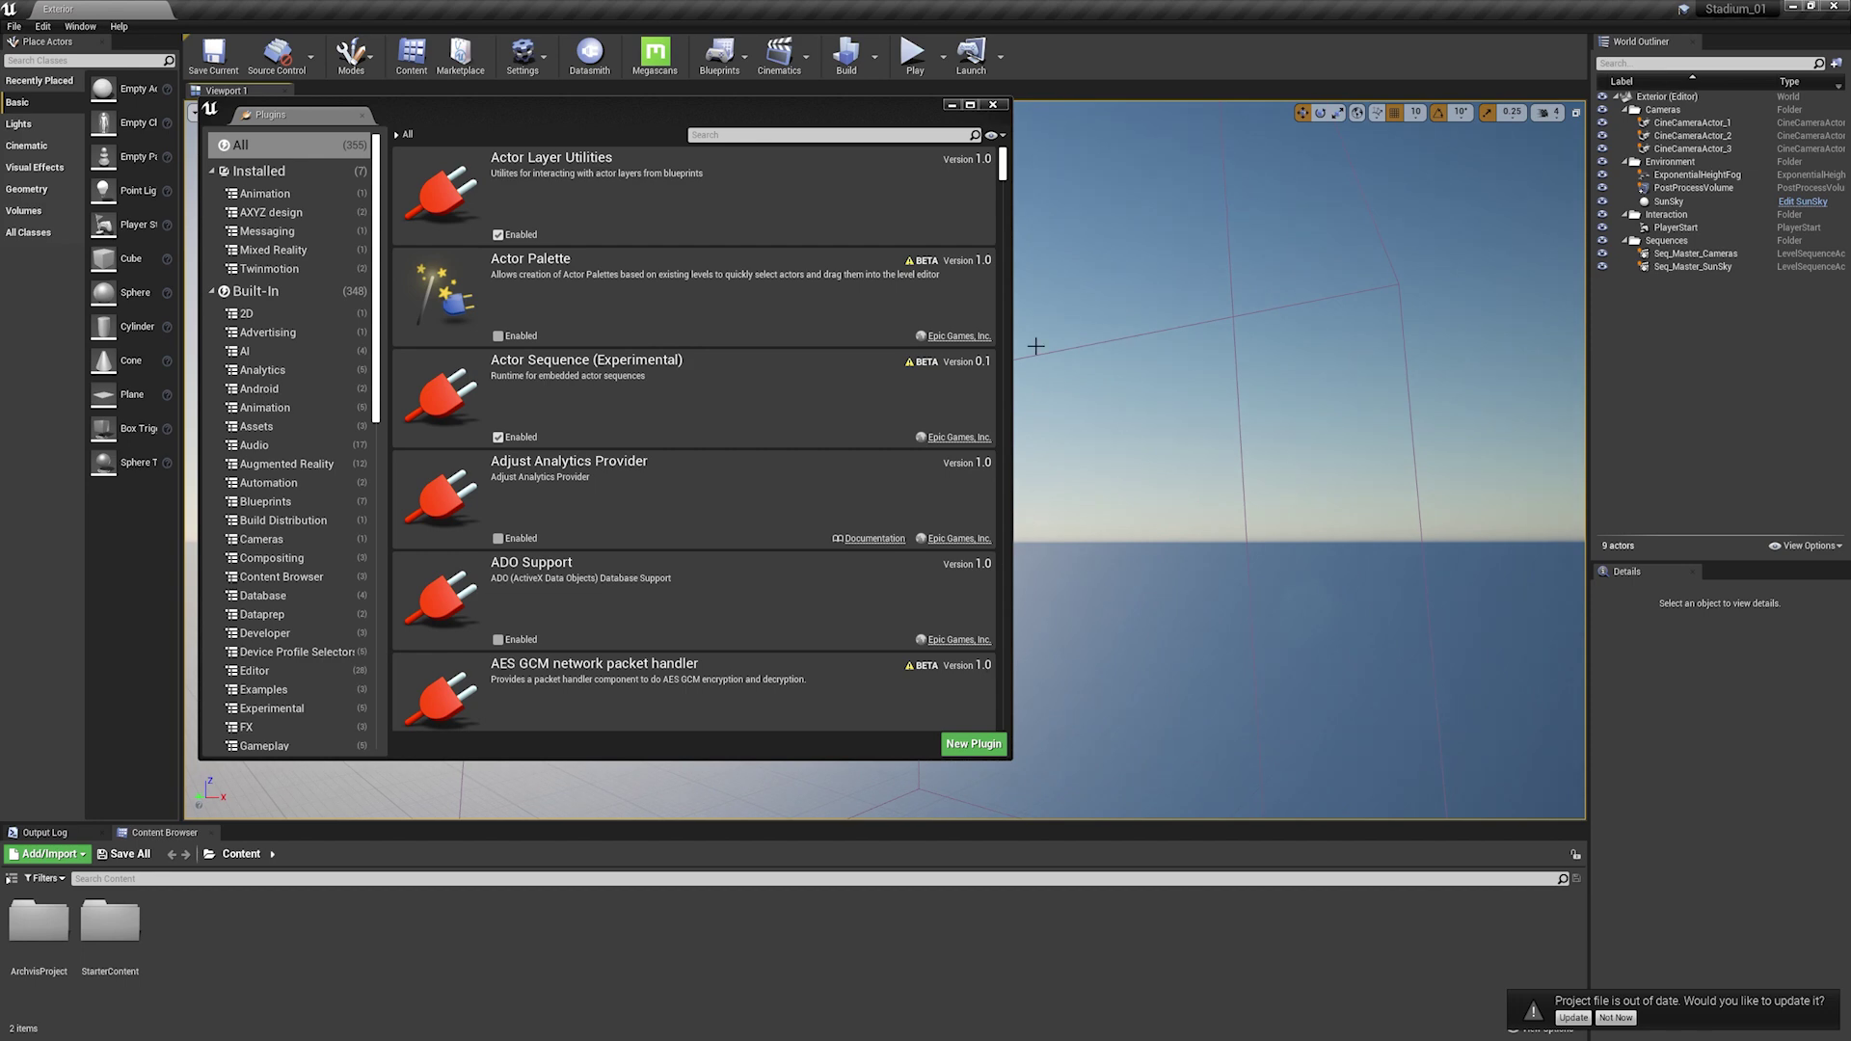
left_click(1000, 103)
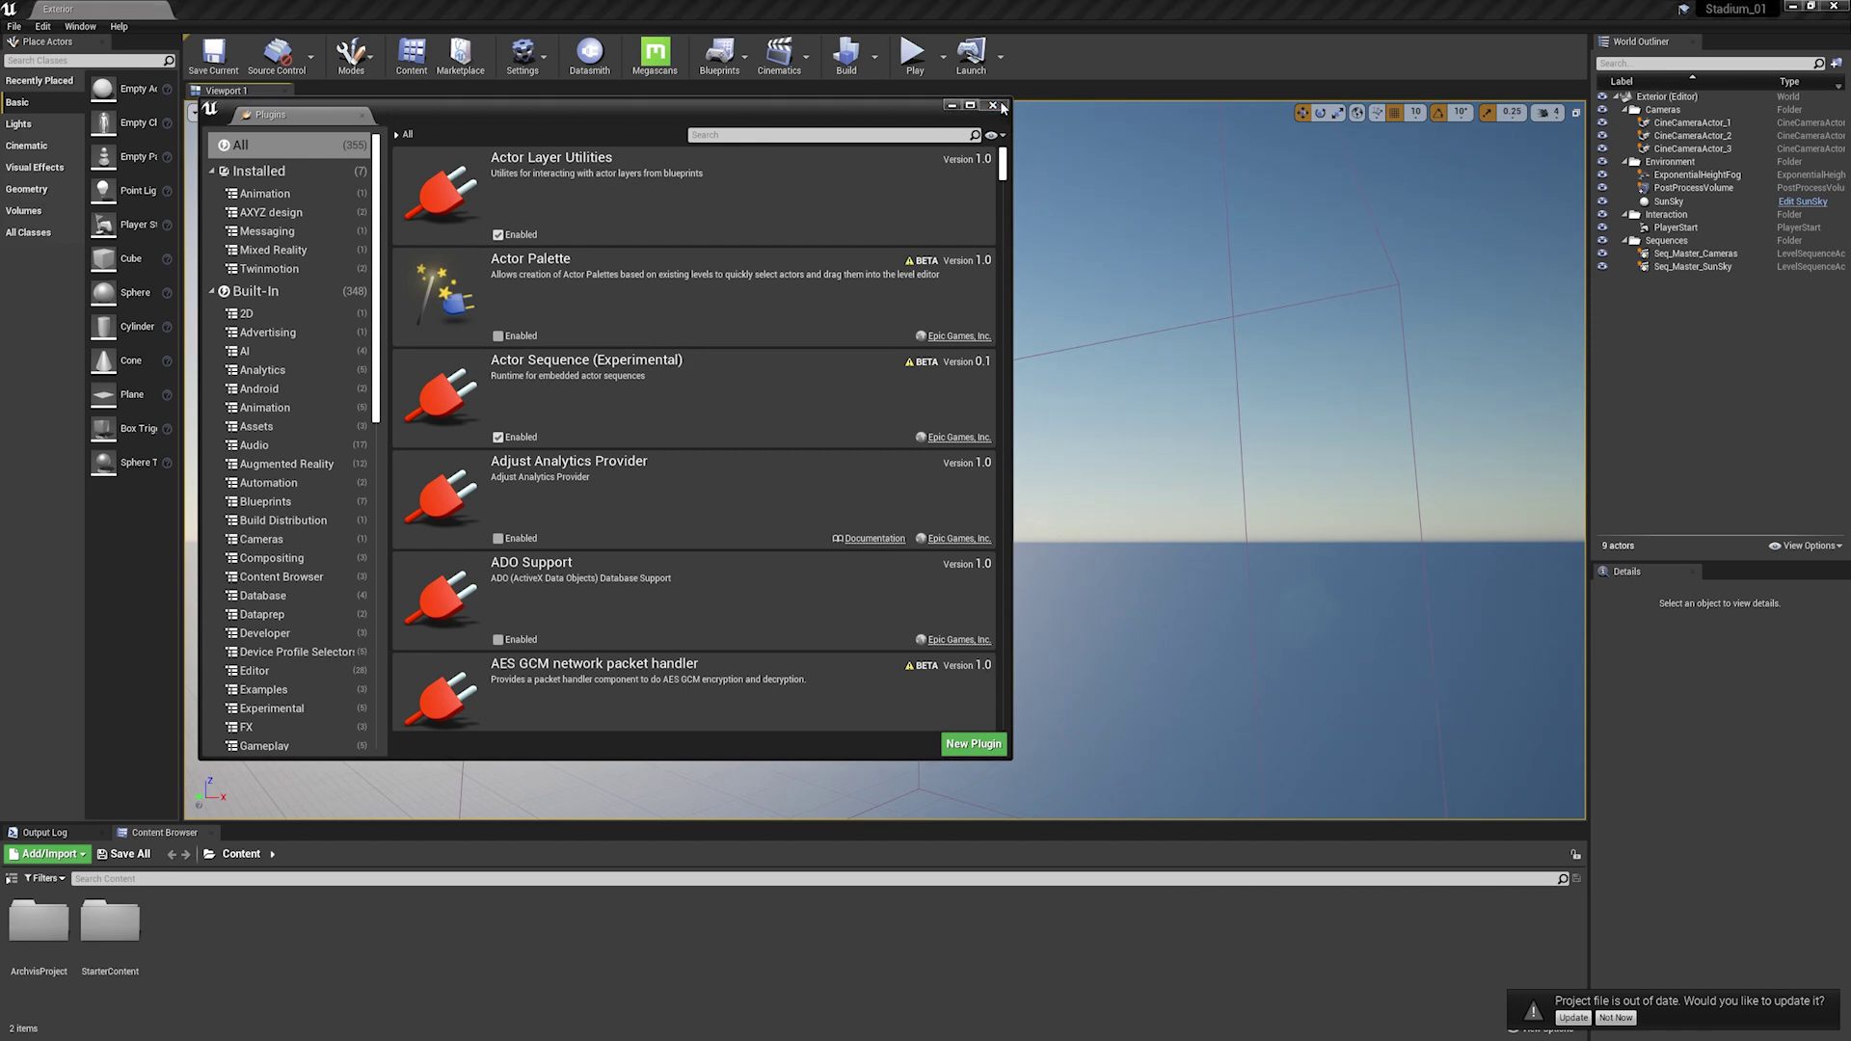
left_click(1001, 108)
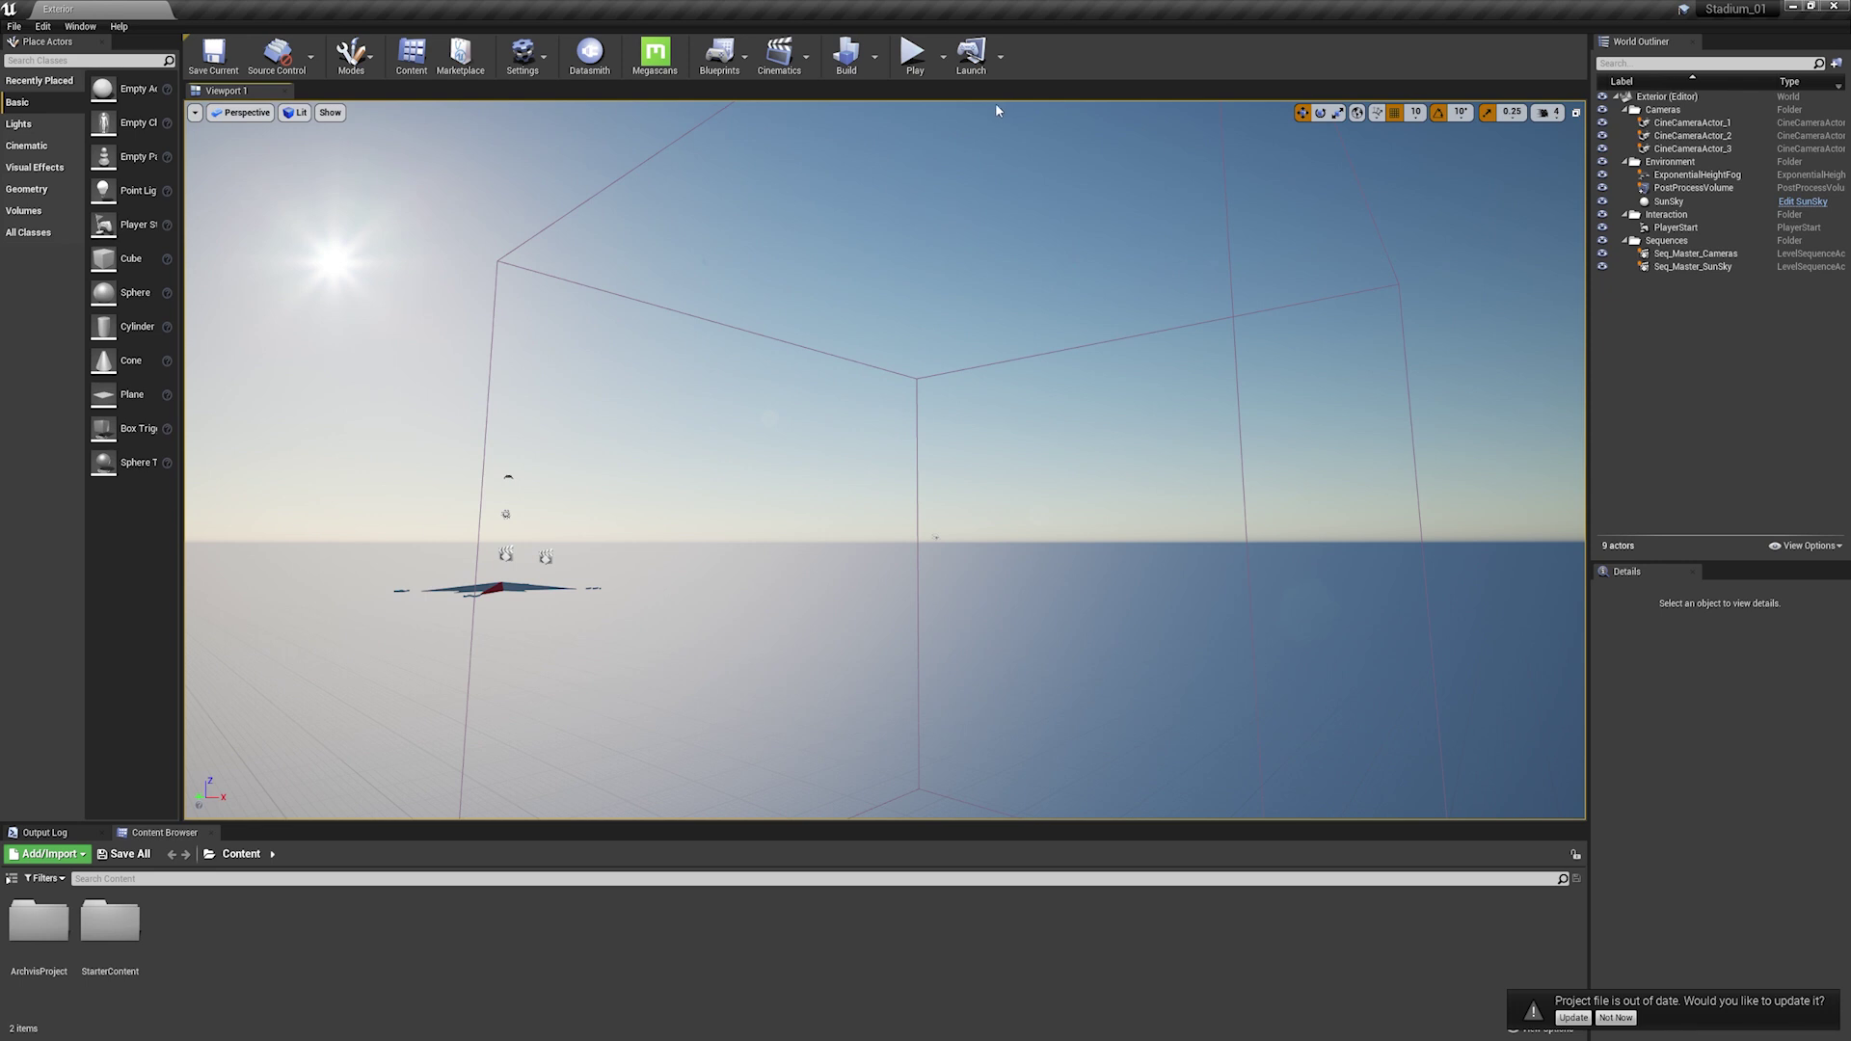
Pick the Stadium_Plugin file from the 04_TMUE folder for Datasmith import.
left_click(590, 69)
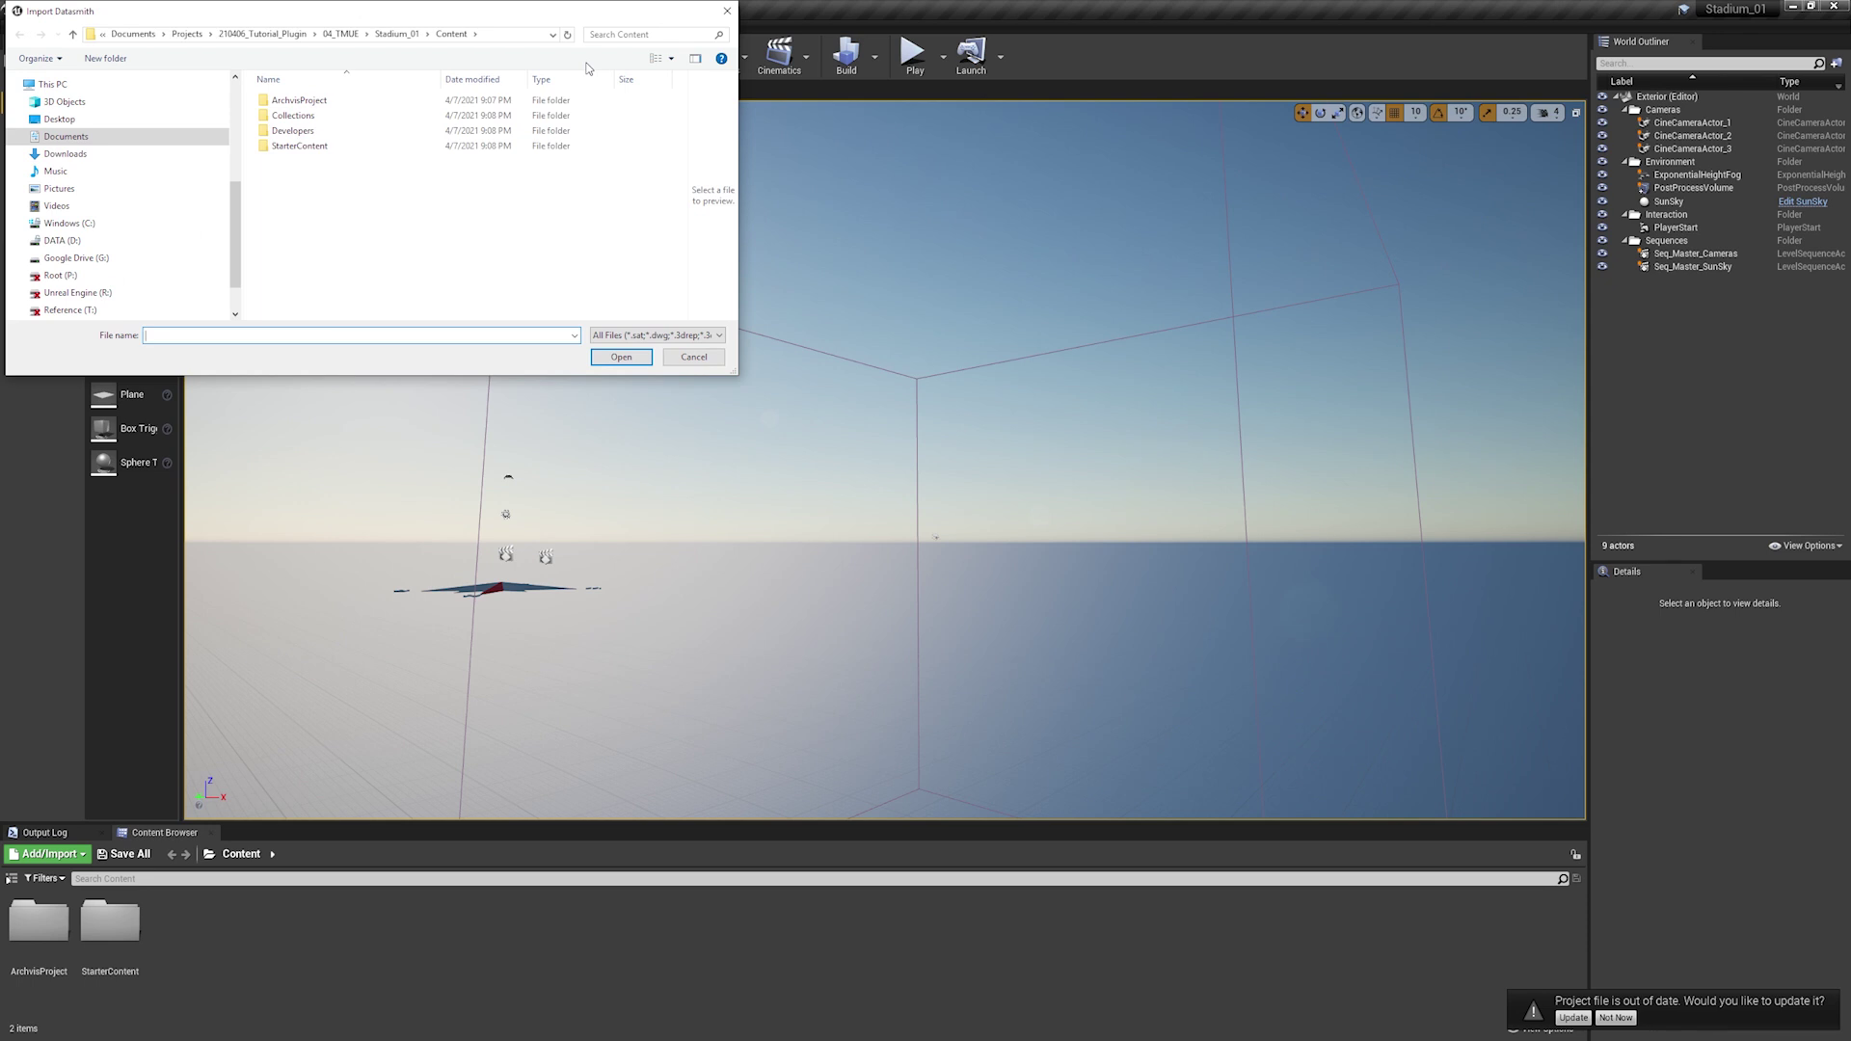
left_click(349, 35)
left_click(297, 132)
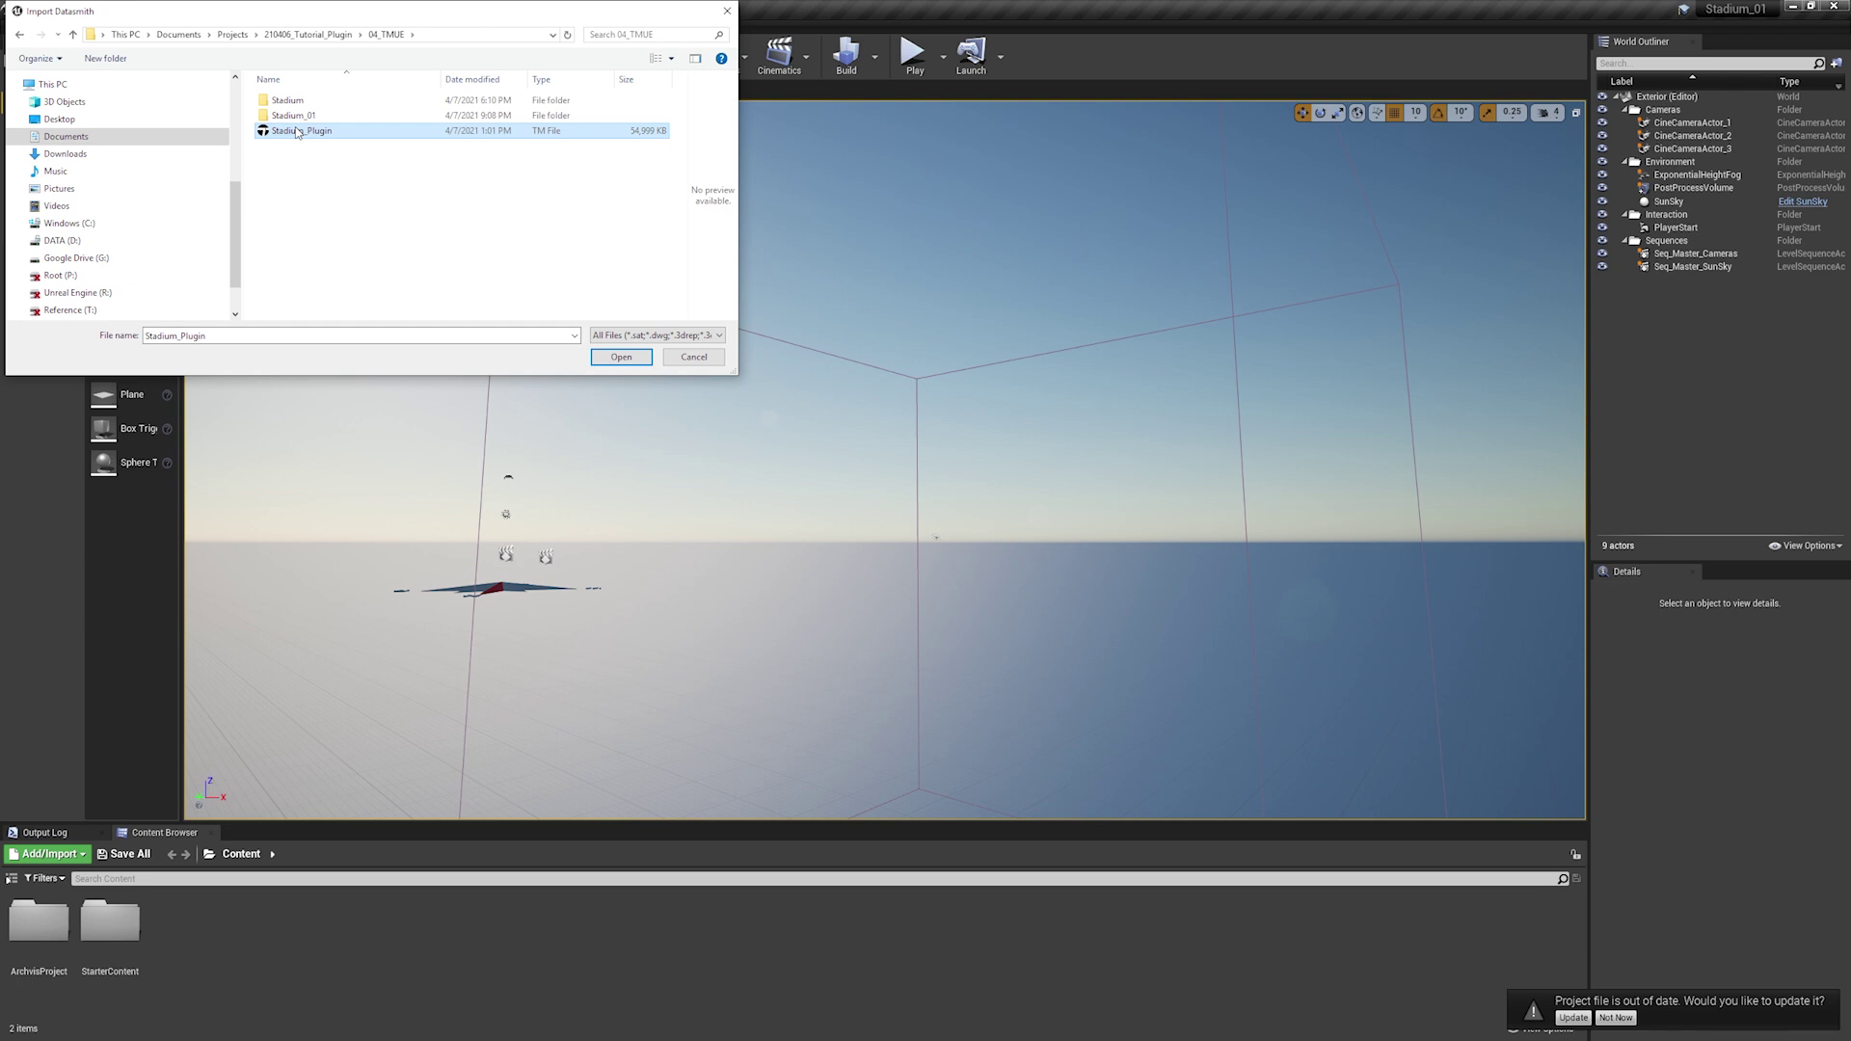
left_click(299, 134)
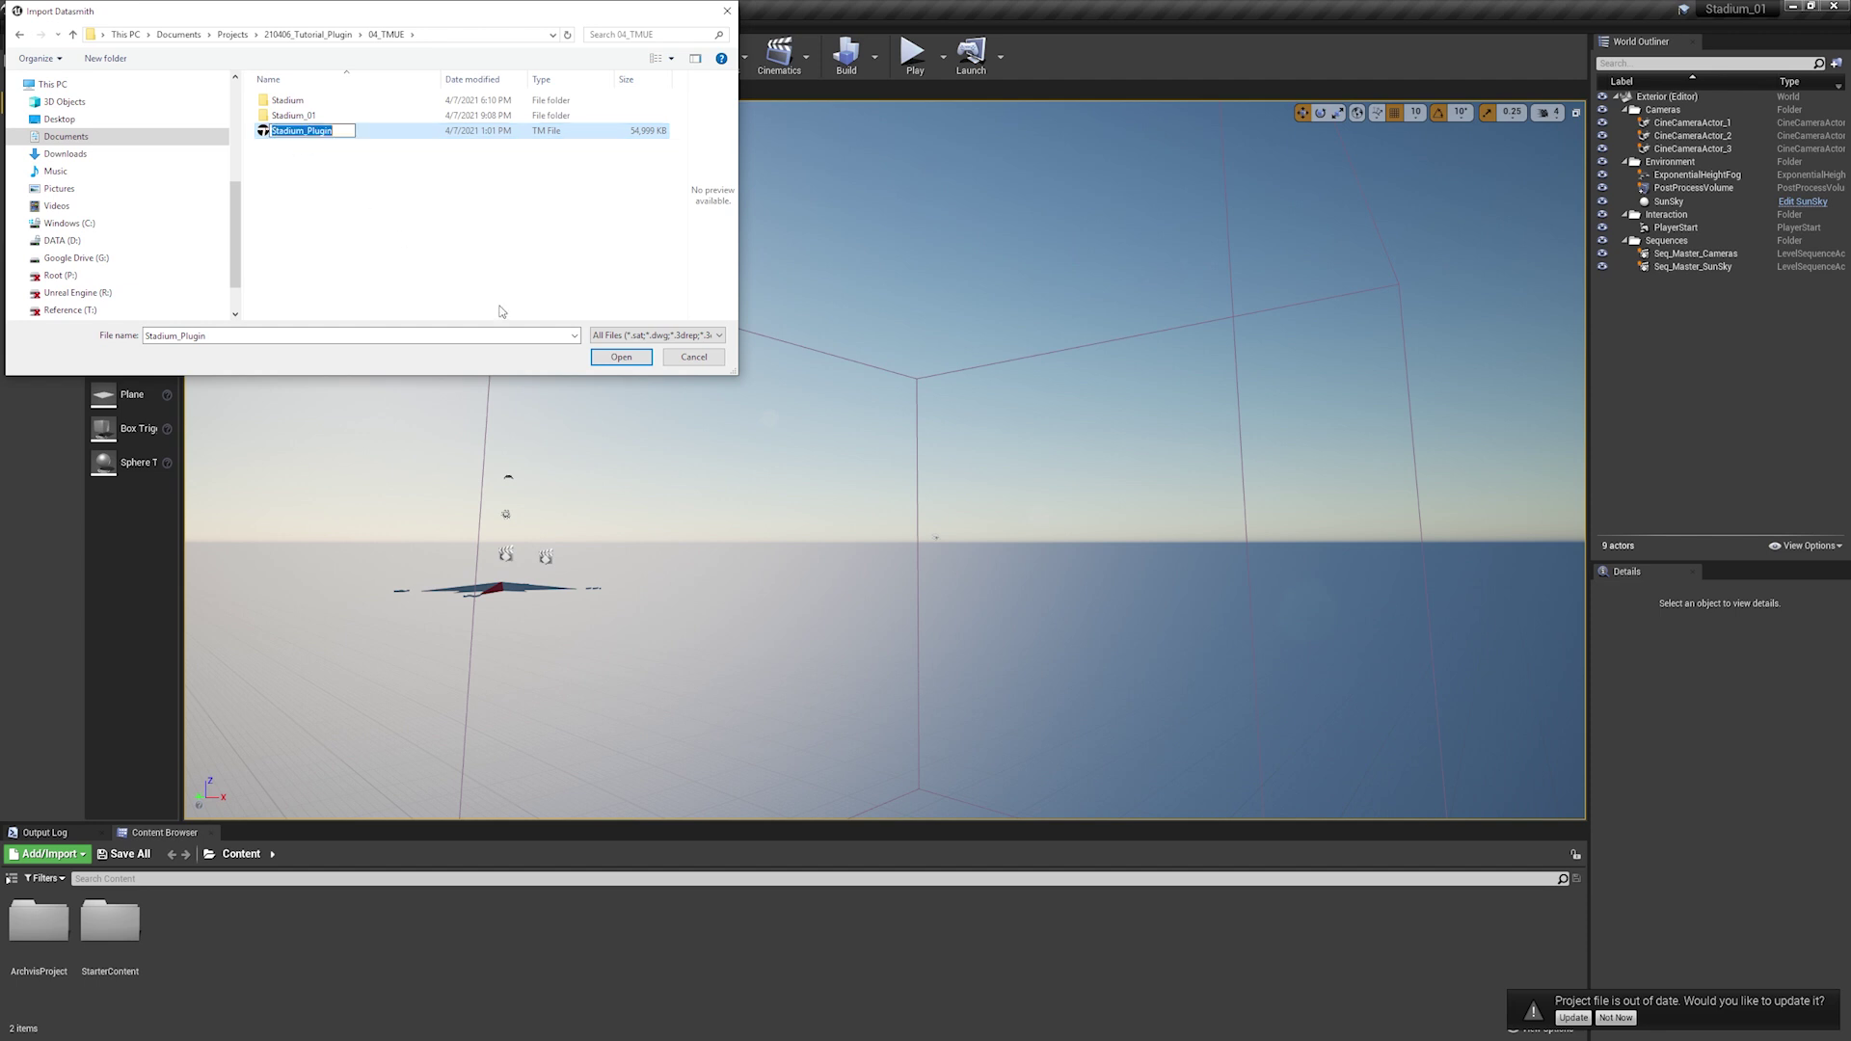
left_click(631, 360)
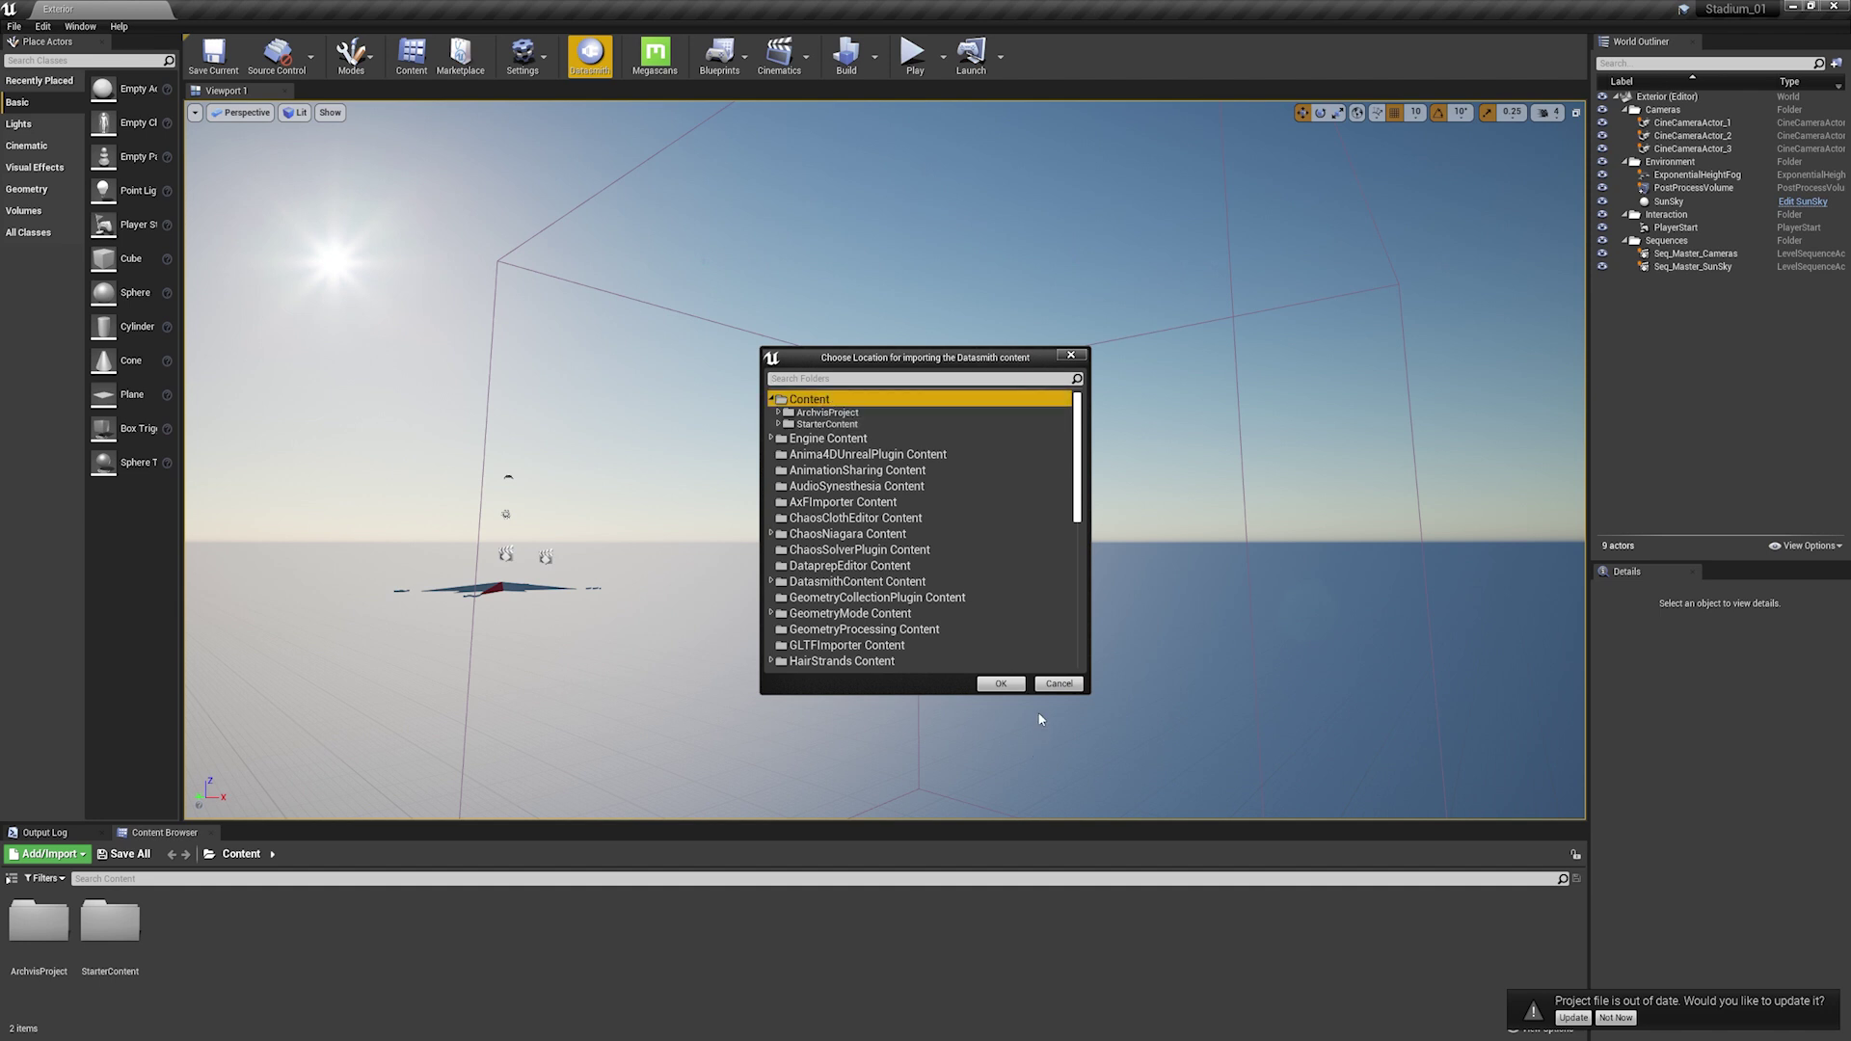
Target the /Game/ Content folder and expand the advanced static mesh import options.
left_click(1003, 688)
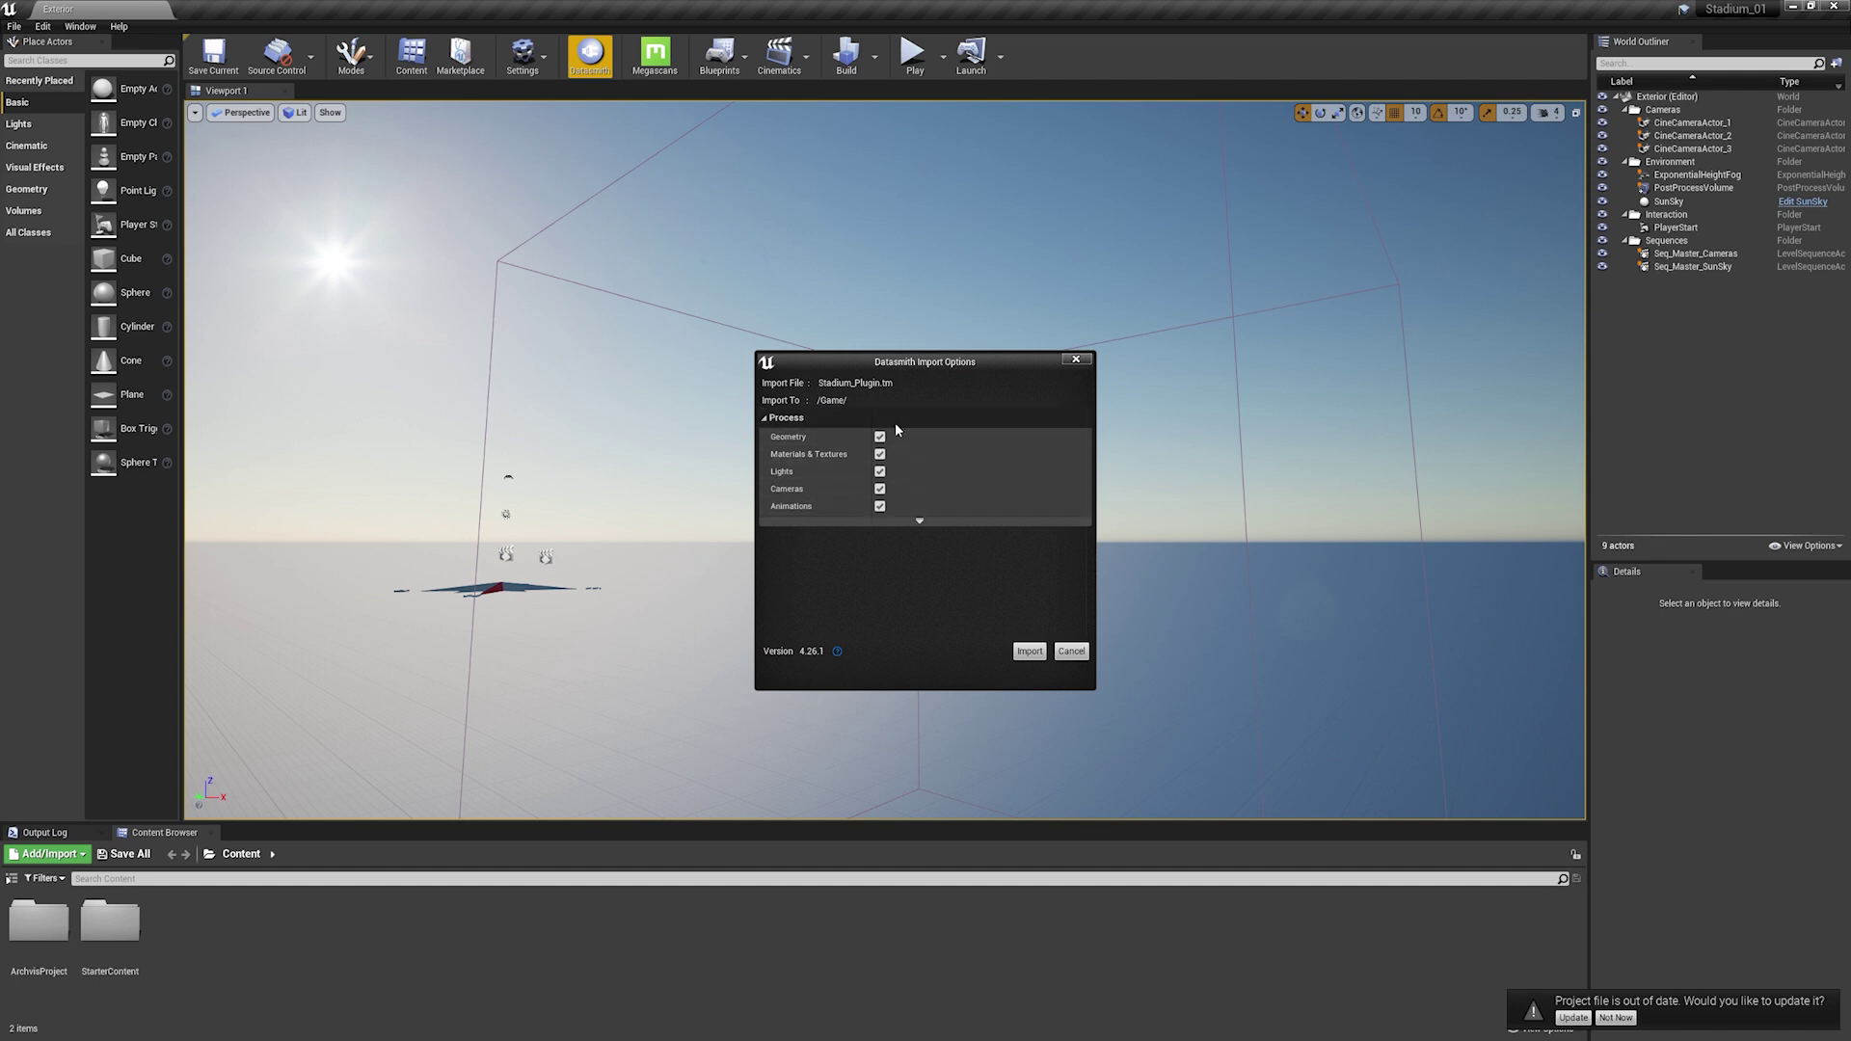
left_click(918, 524)
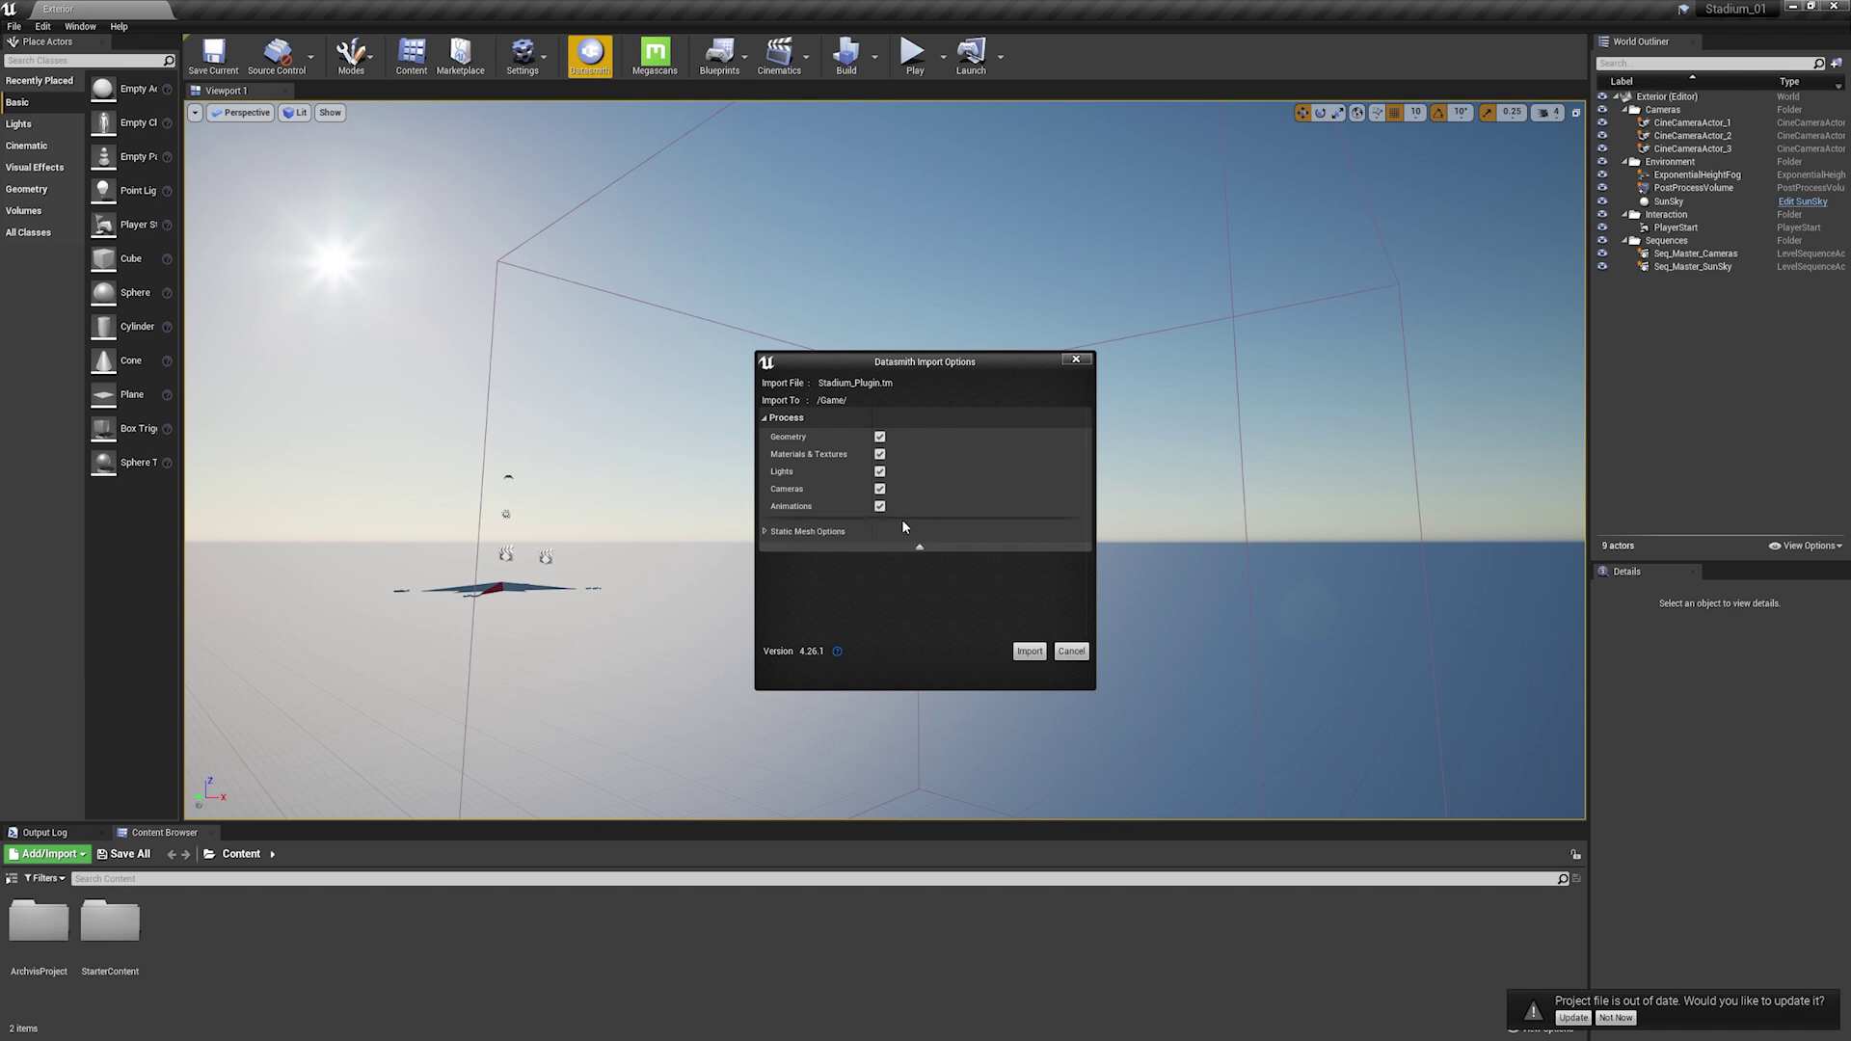
left_click(765, 532)
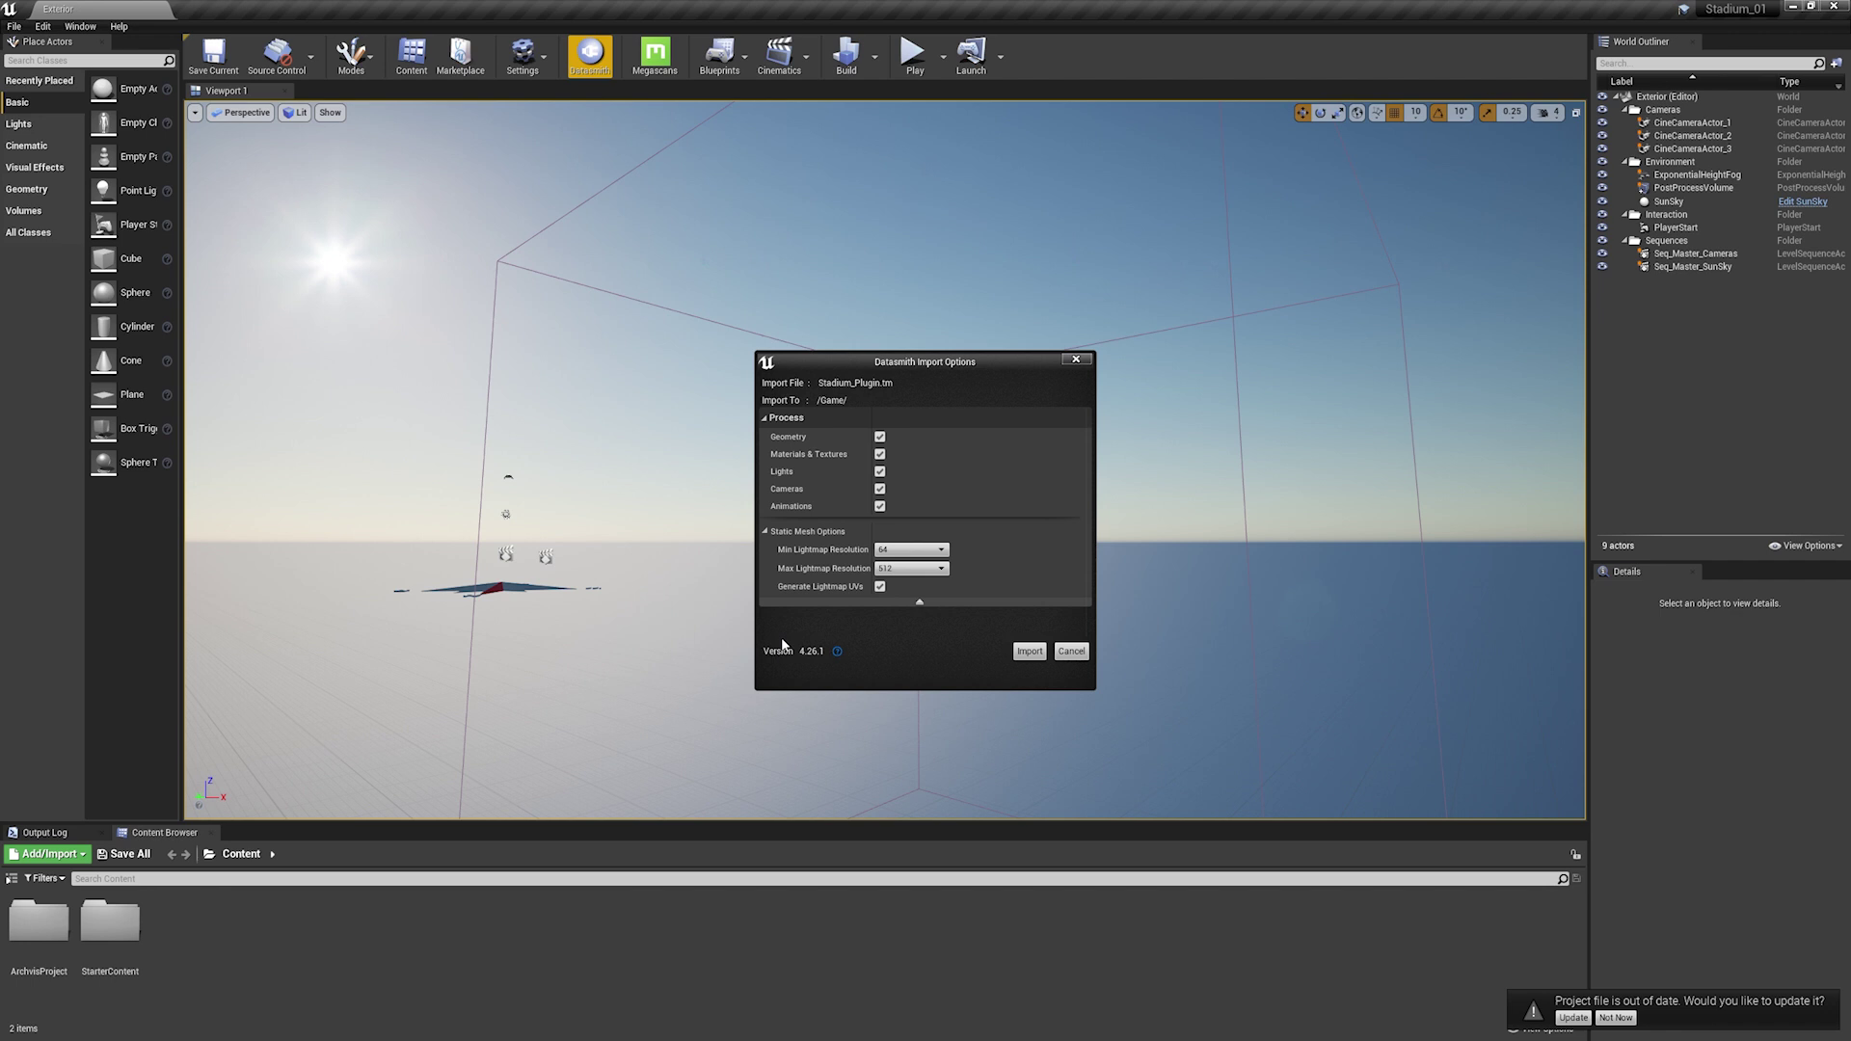
Import Stadium_Plugin.tm and review the unsupported mesh and material load errors.
left_click(1032, 653)
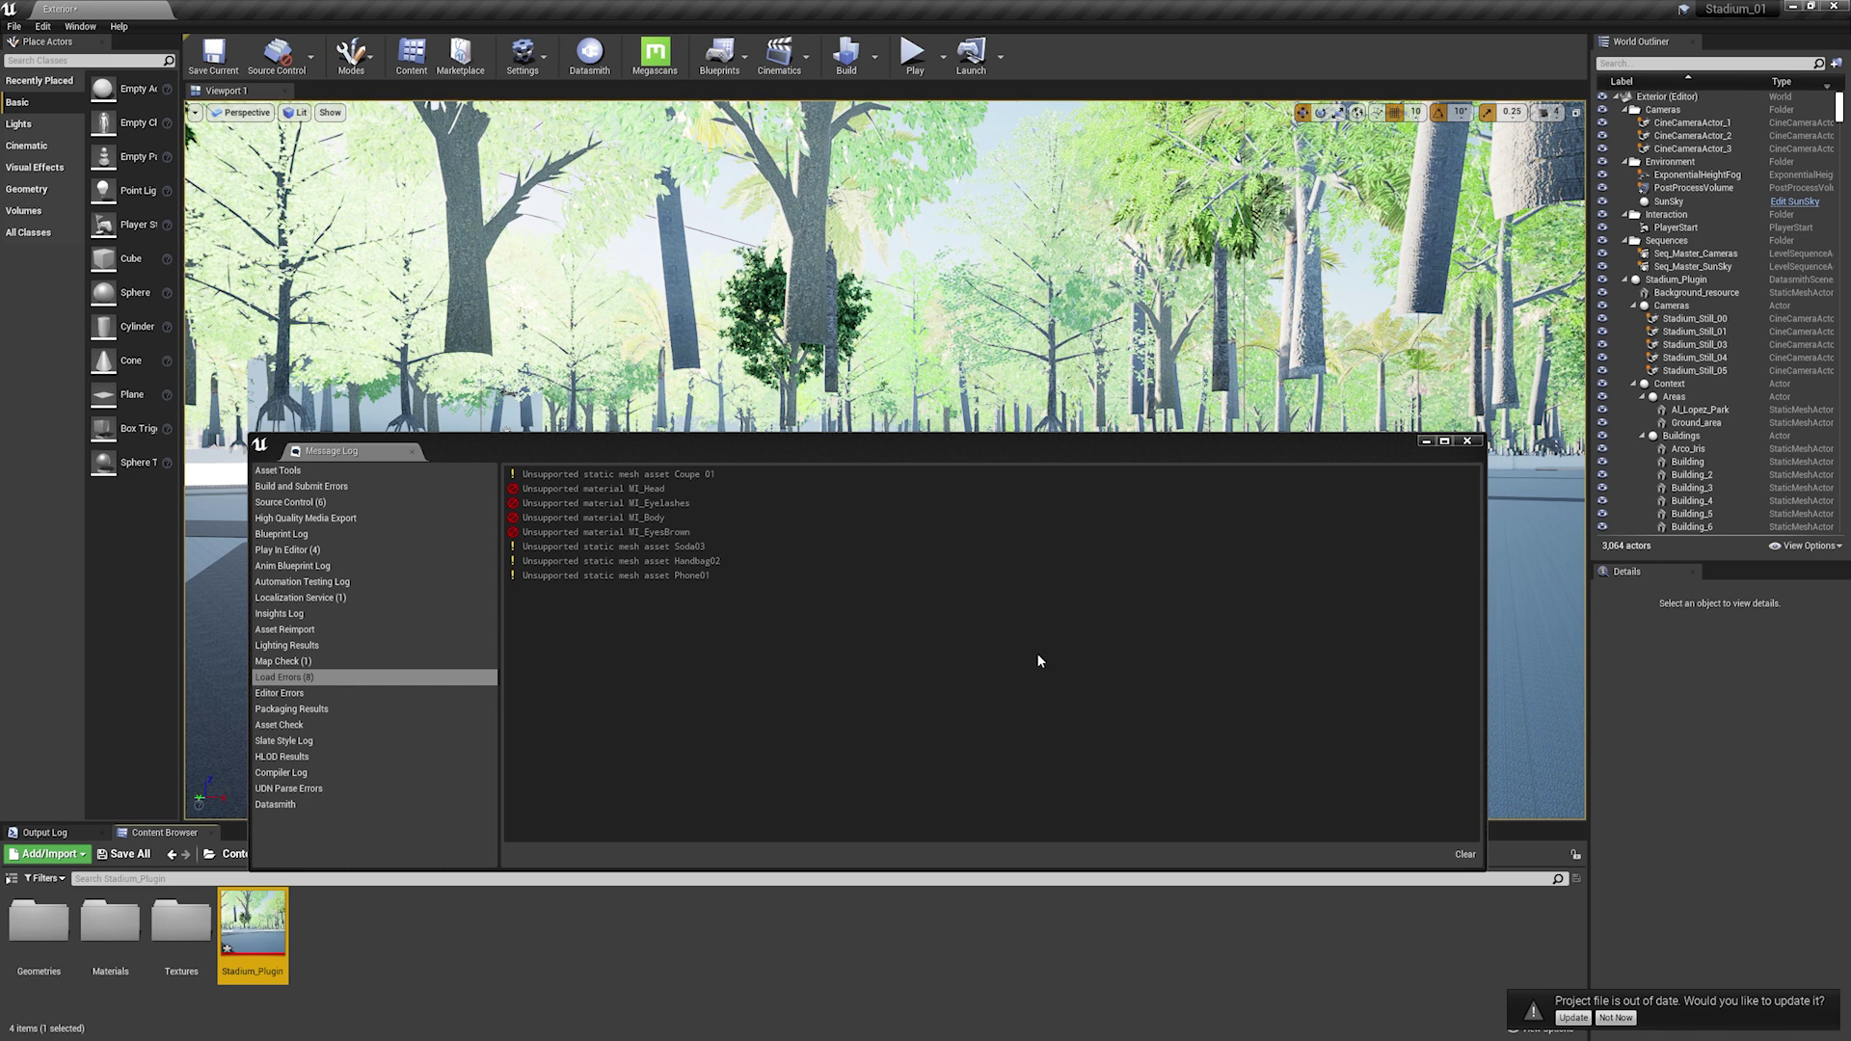
left_click(671, 479)
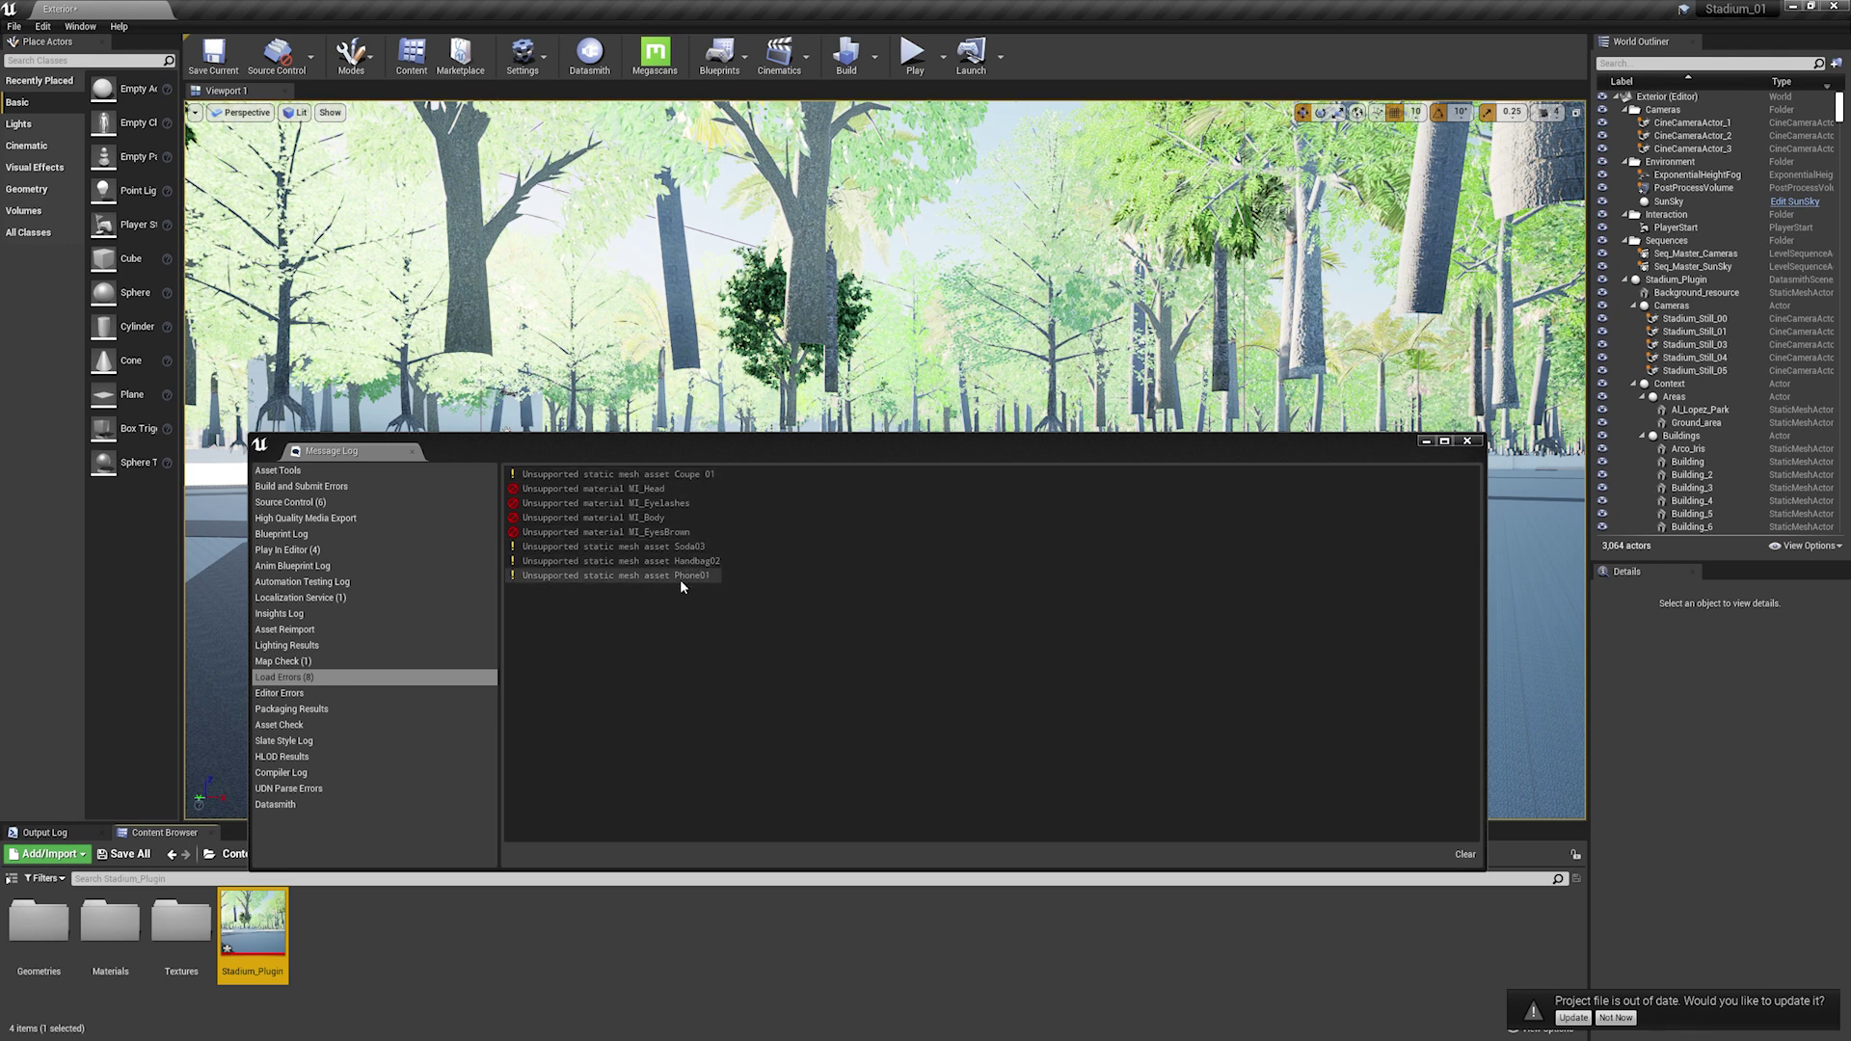
Close the message log, fly down among the imported trees, and list the placed cameras.
left_click(1469, 441)
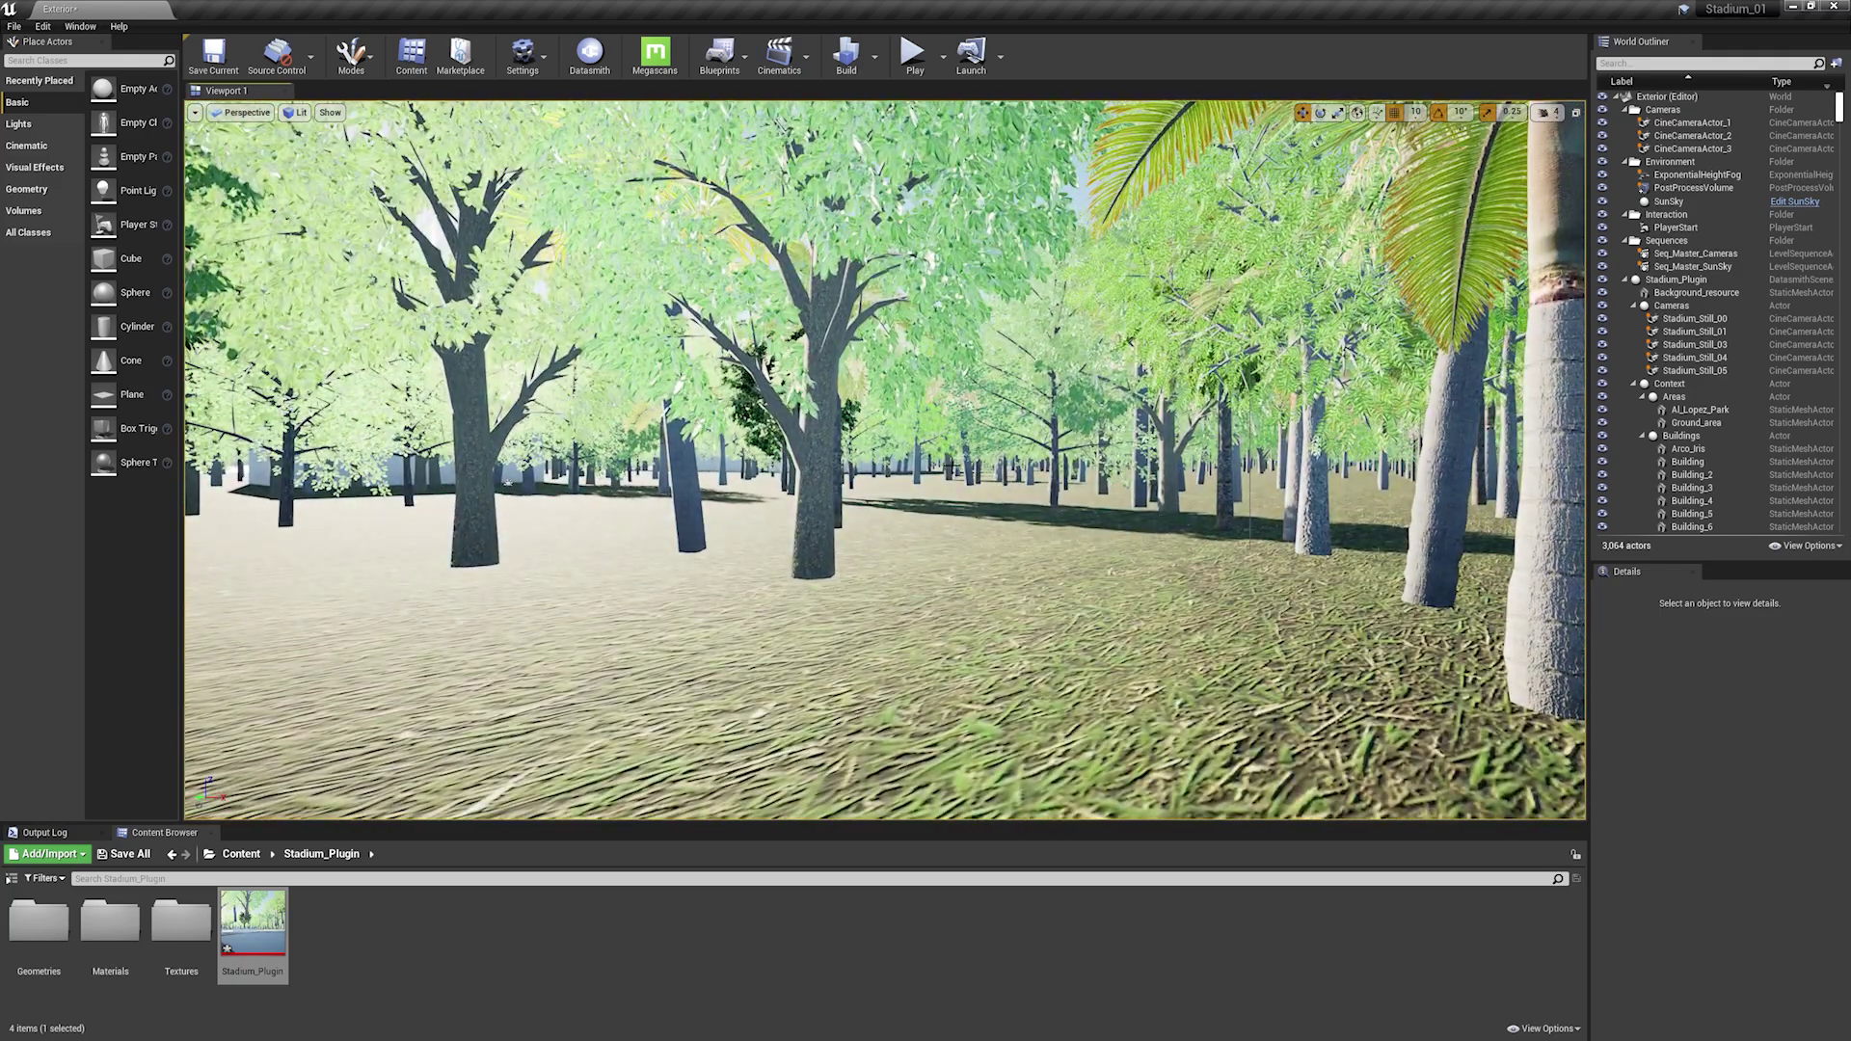
right_click_drag(885, 460, 886, 459)
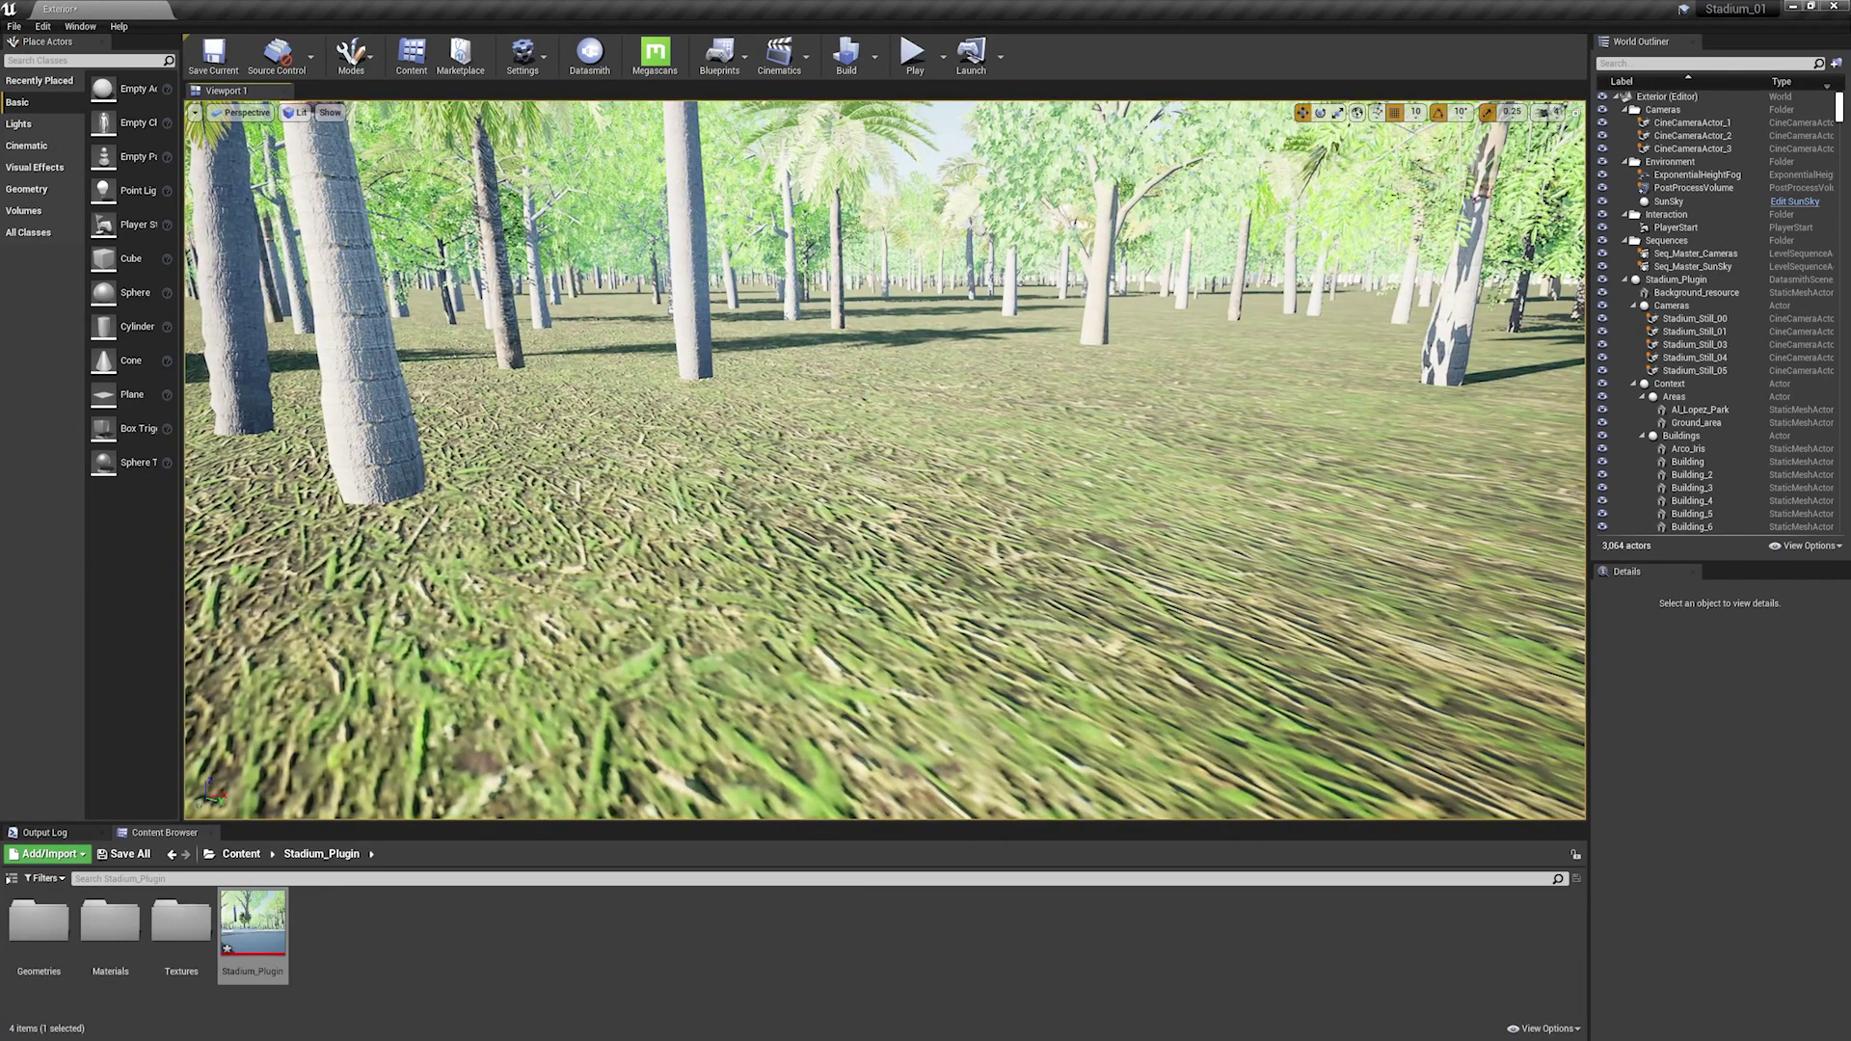
right_click_drag(952, 463, 951, 463)
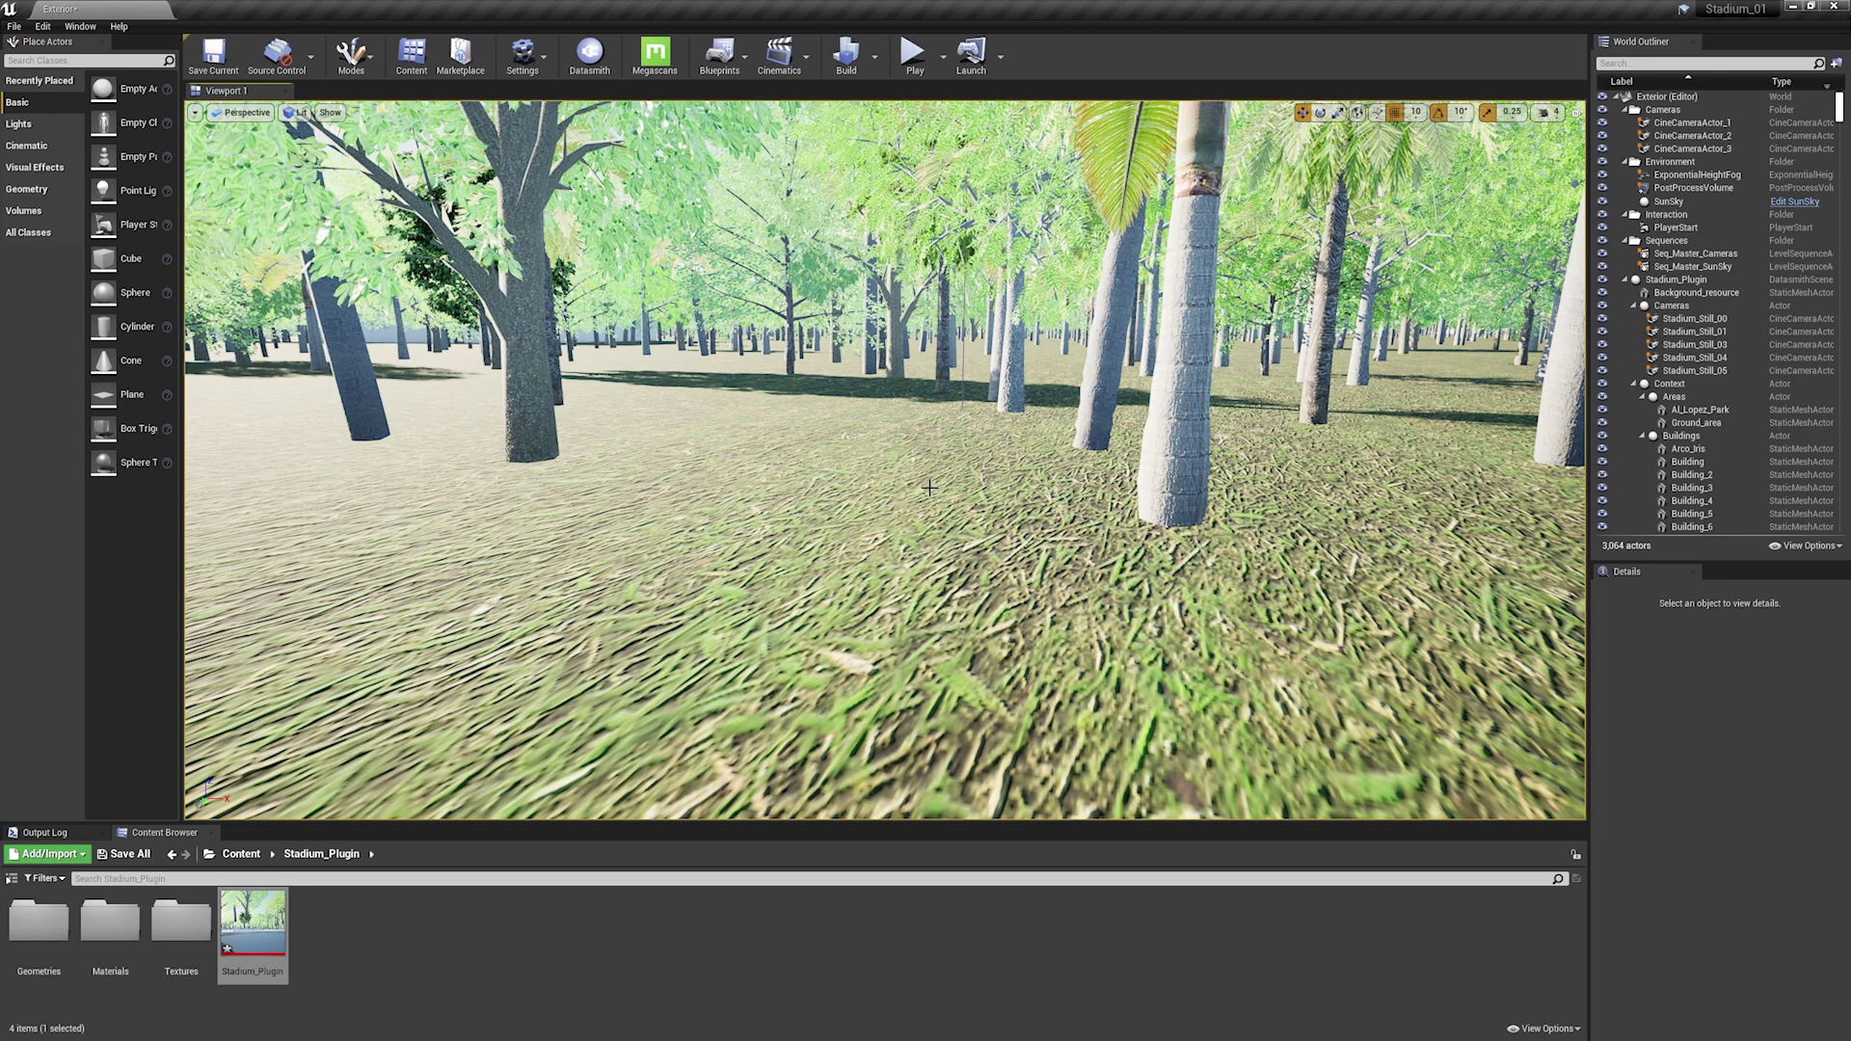
left_click(243, 119)
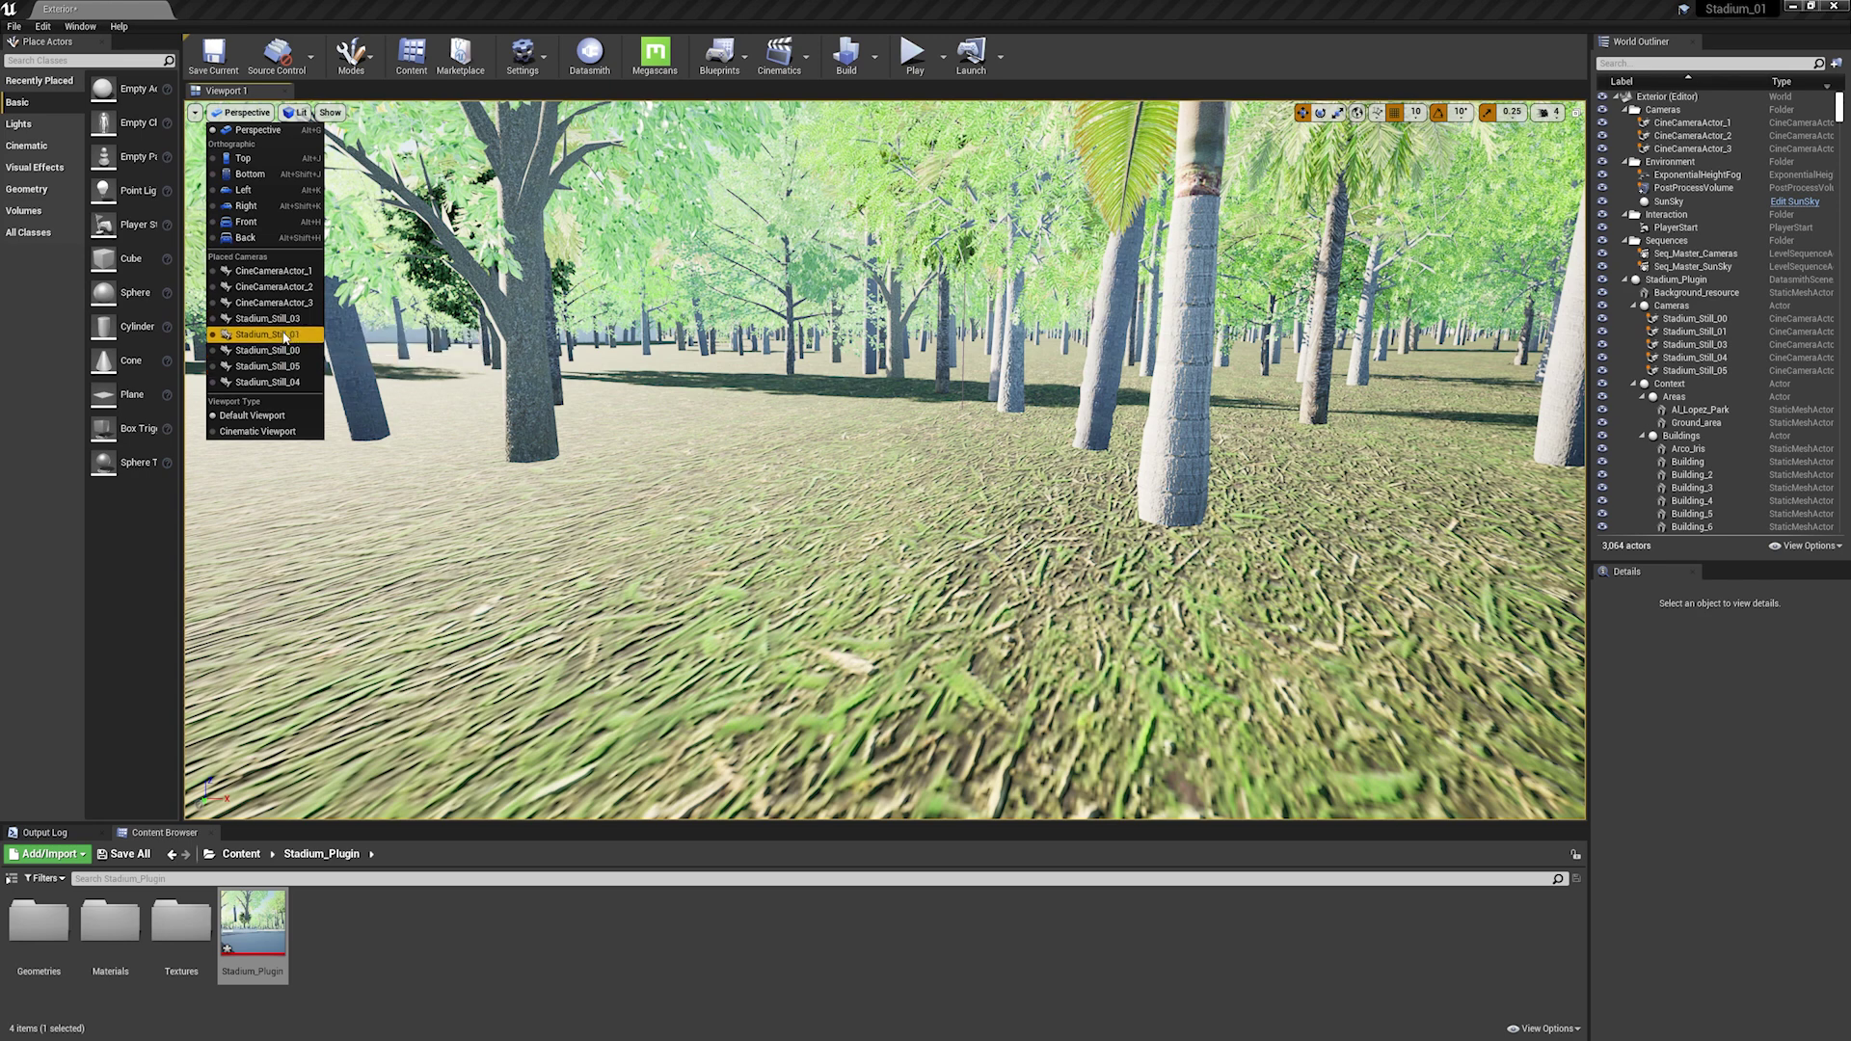
View the stadium through a Stadium_Still camera and collapse the Context, Decals and Exterior_Props folders.
left_click(285, 332)
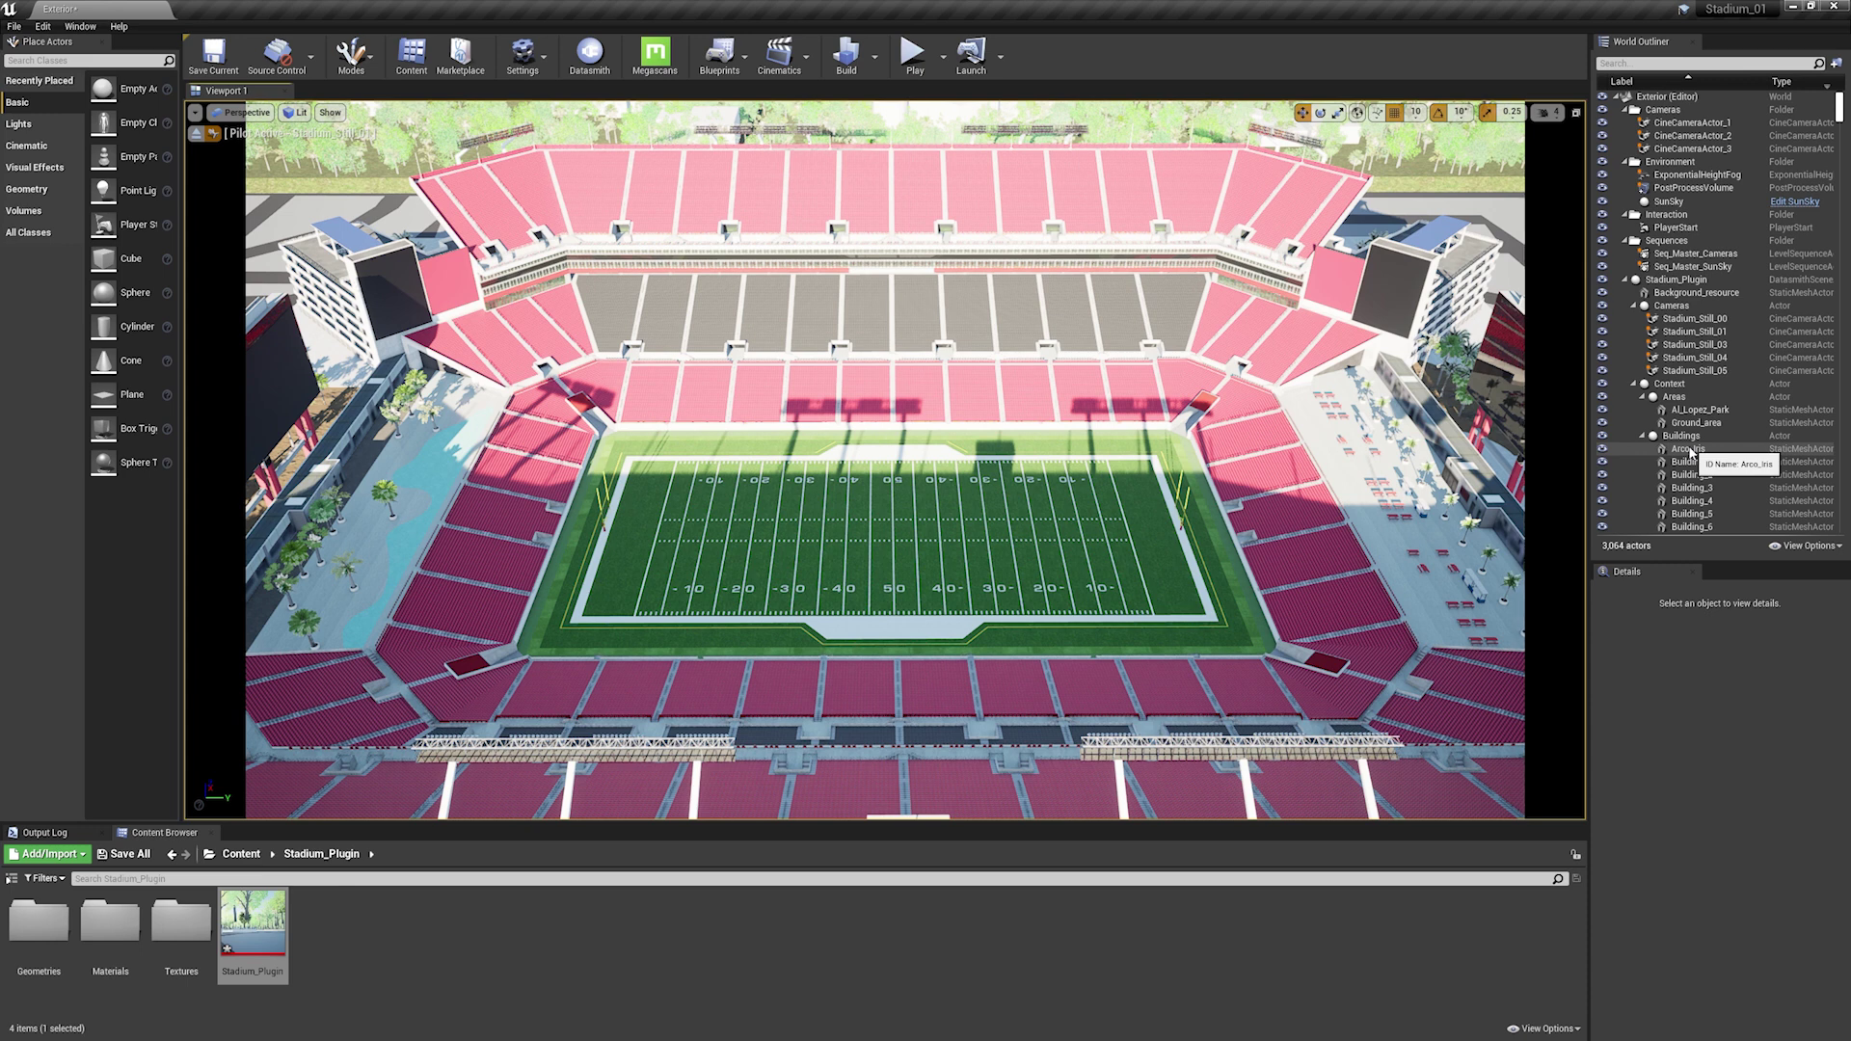
left_click(1635, 383)
left_click(1637, 422)
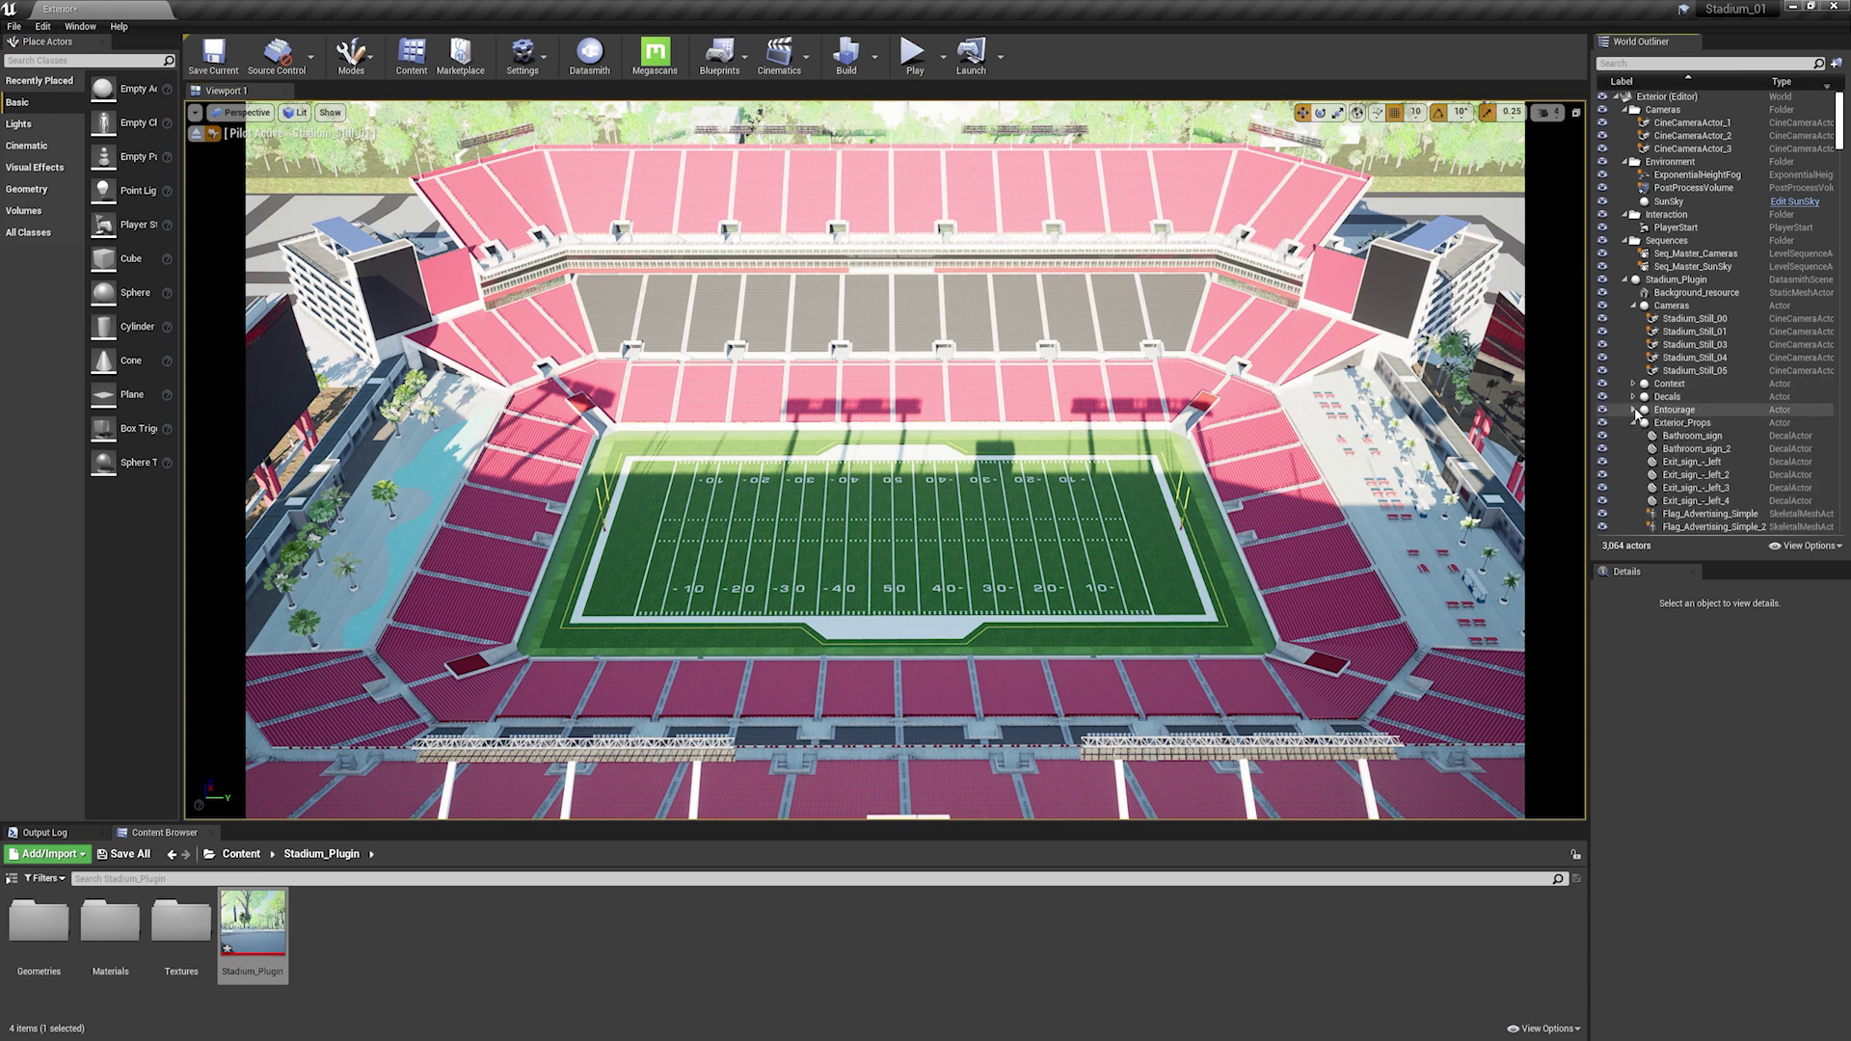
left_click(1636, 423)
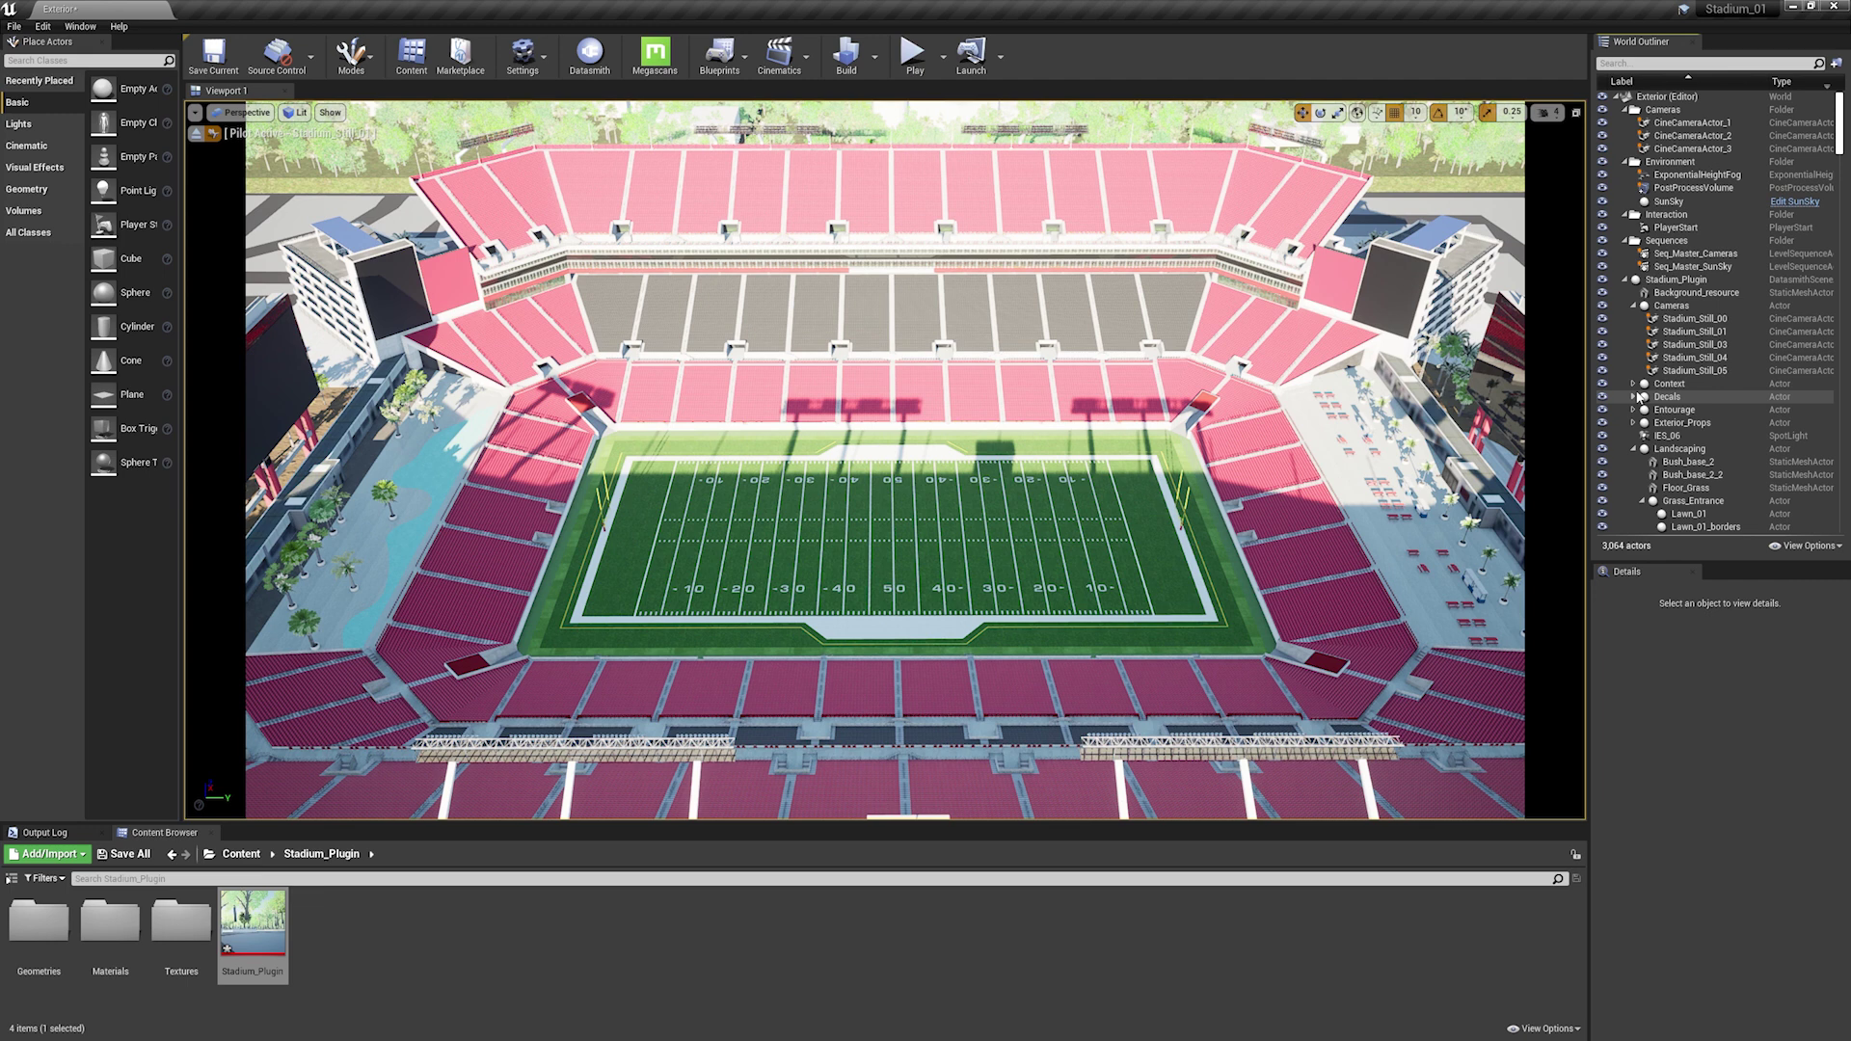
Pilot the Stadium_Still_04 camera and select the skyline background object.
left_click(250, 119)
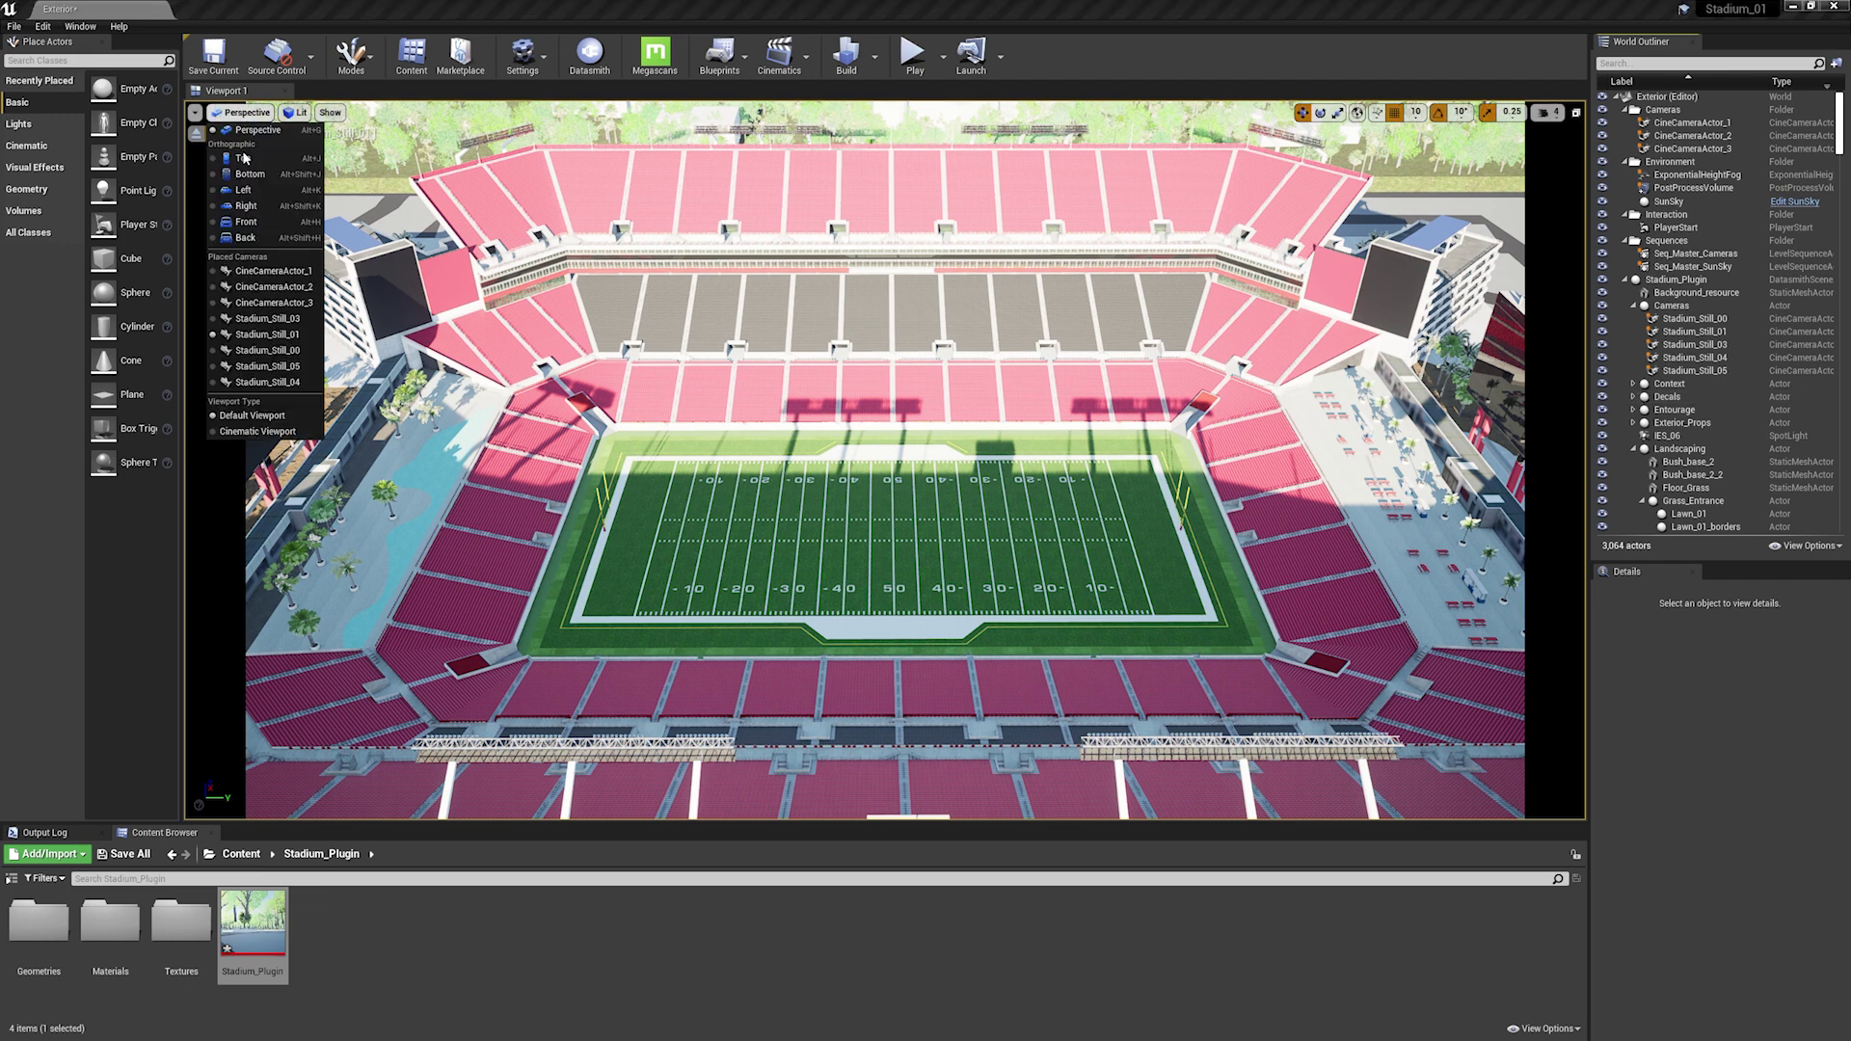
left_click(258, 384)
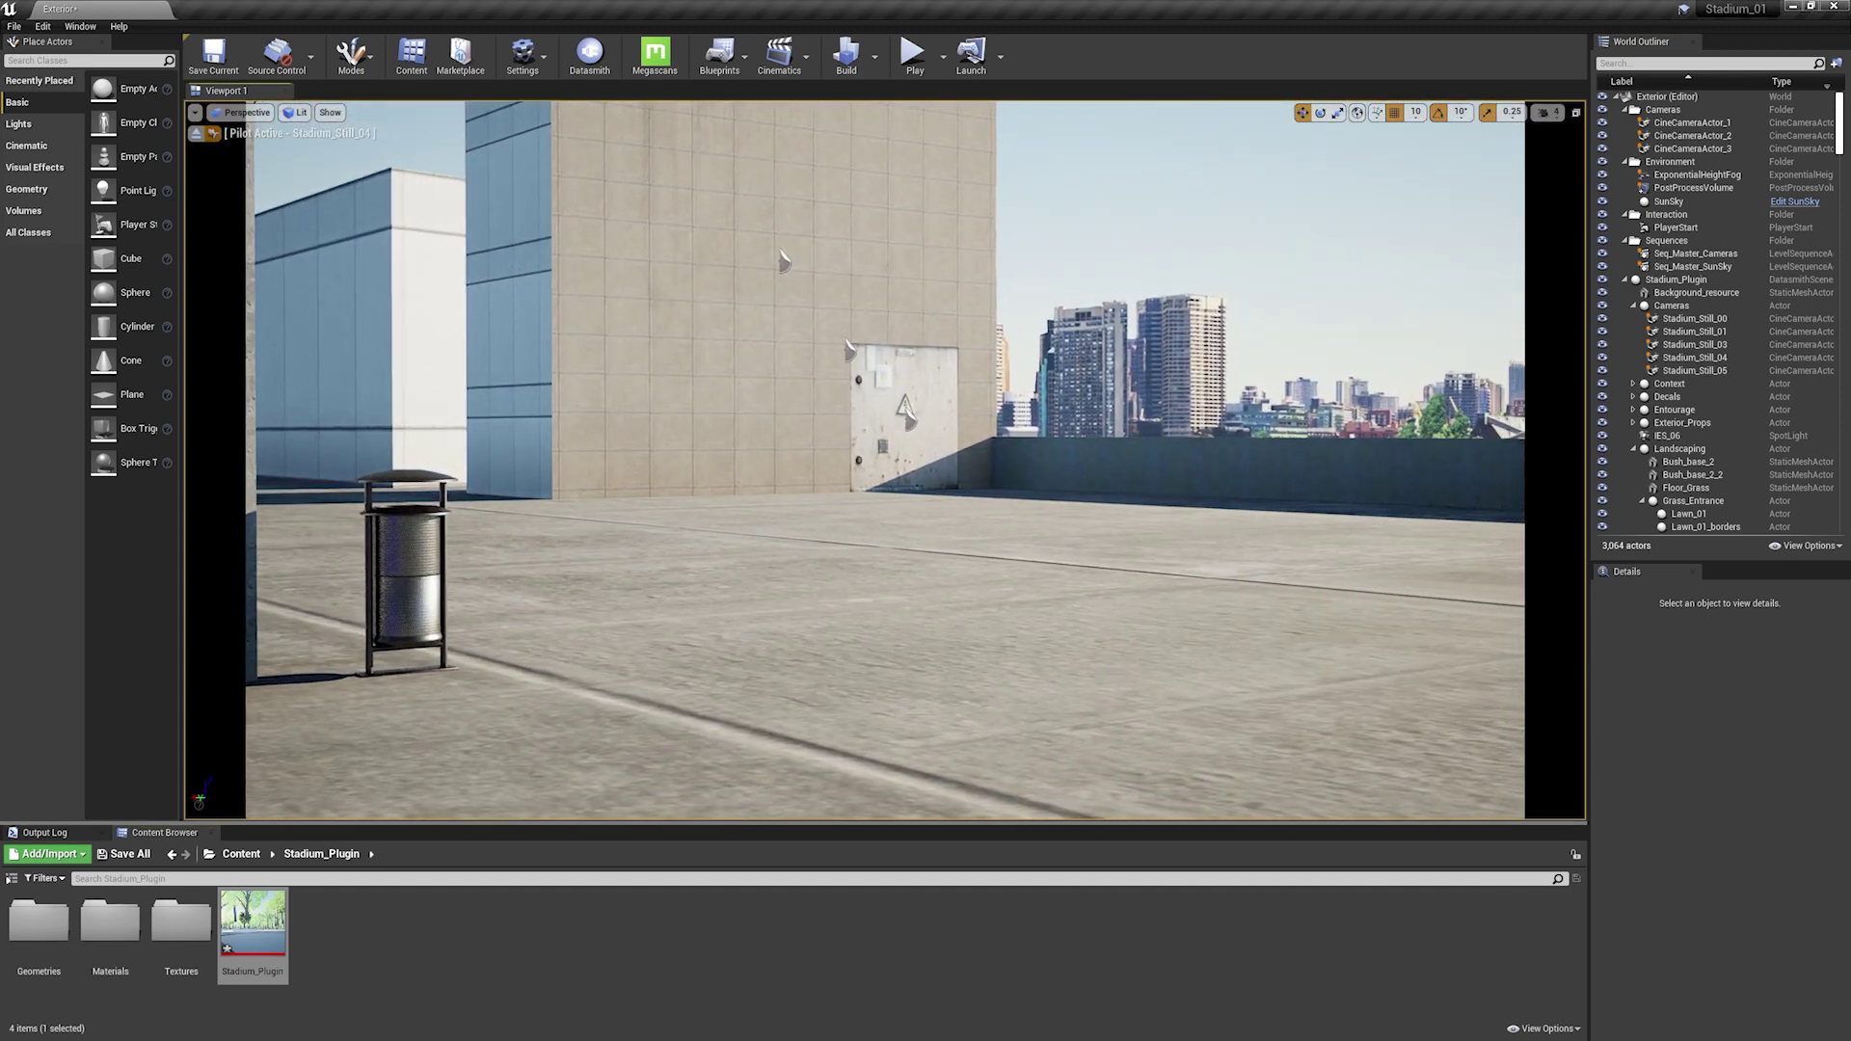
left_click(908, 380)
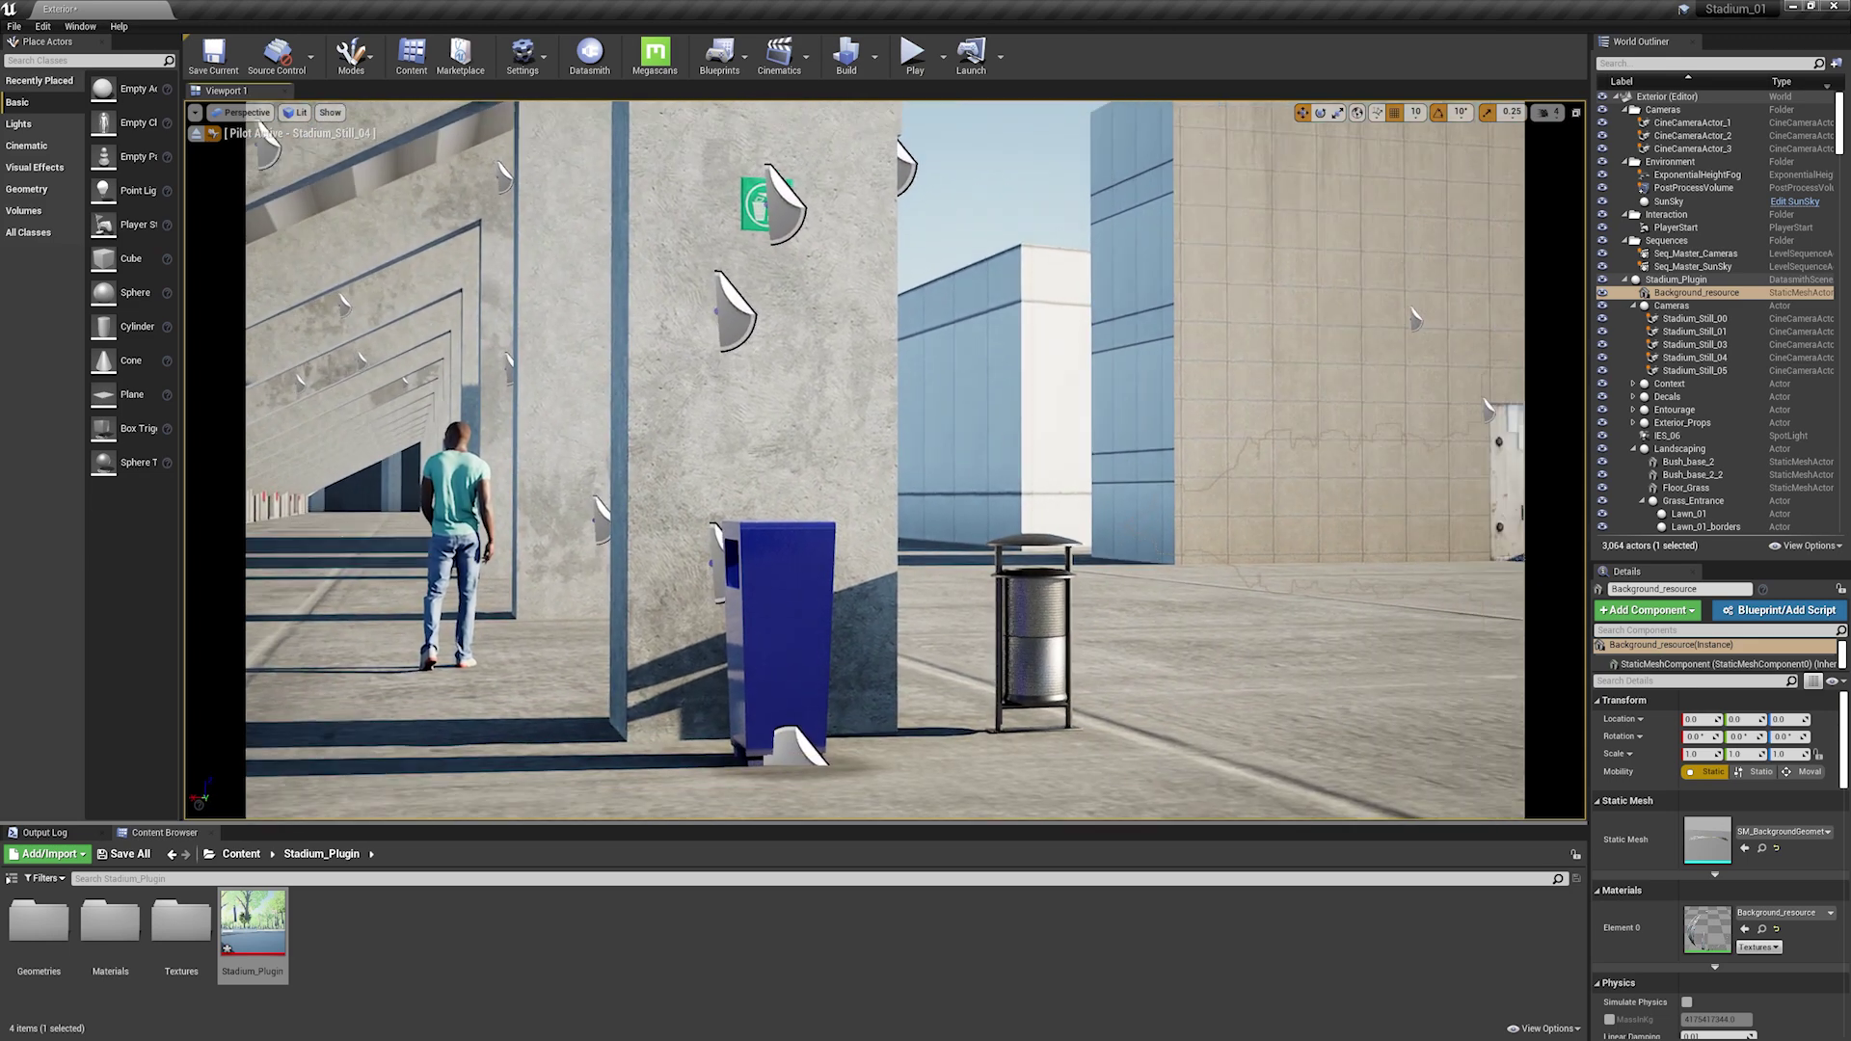
Mouse-look across the tiled wall, skyline, blue bin and the colonnade character.
right_click_drag(810, 315, 967, 314)
mouse_move(1244, 516)
right_mouse_down()
mouse_move(961, 517)
mouse_move(1491, 516)
right_mouse_up()
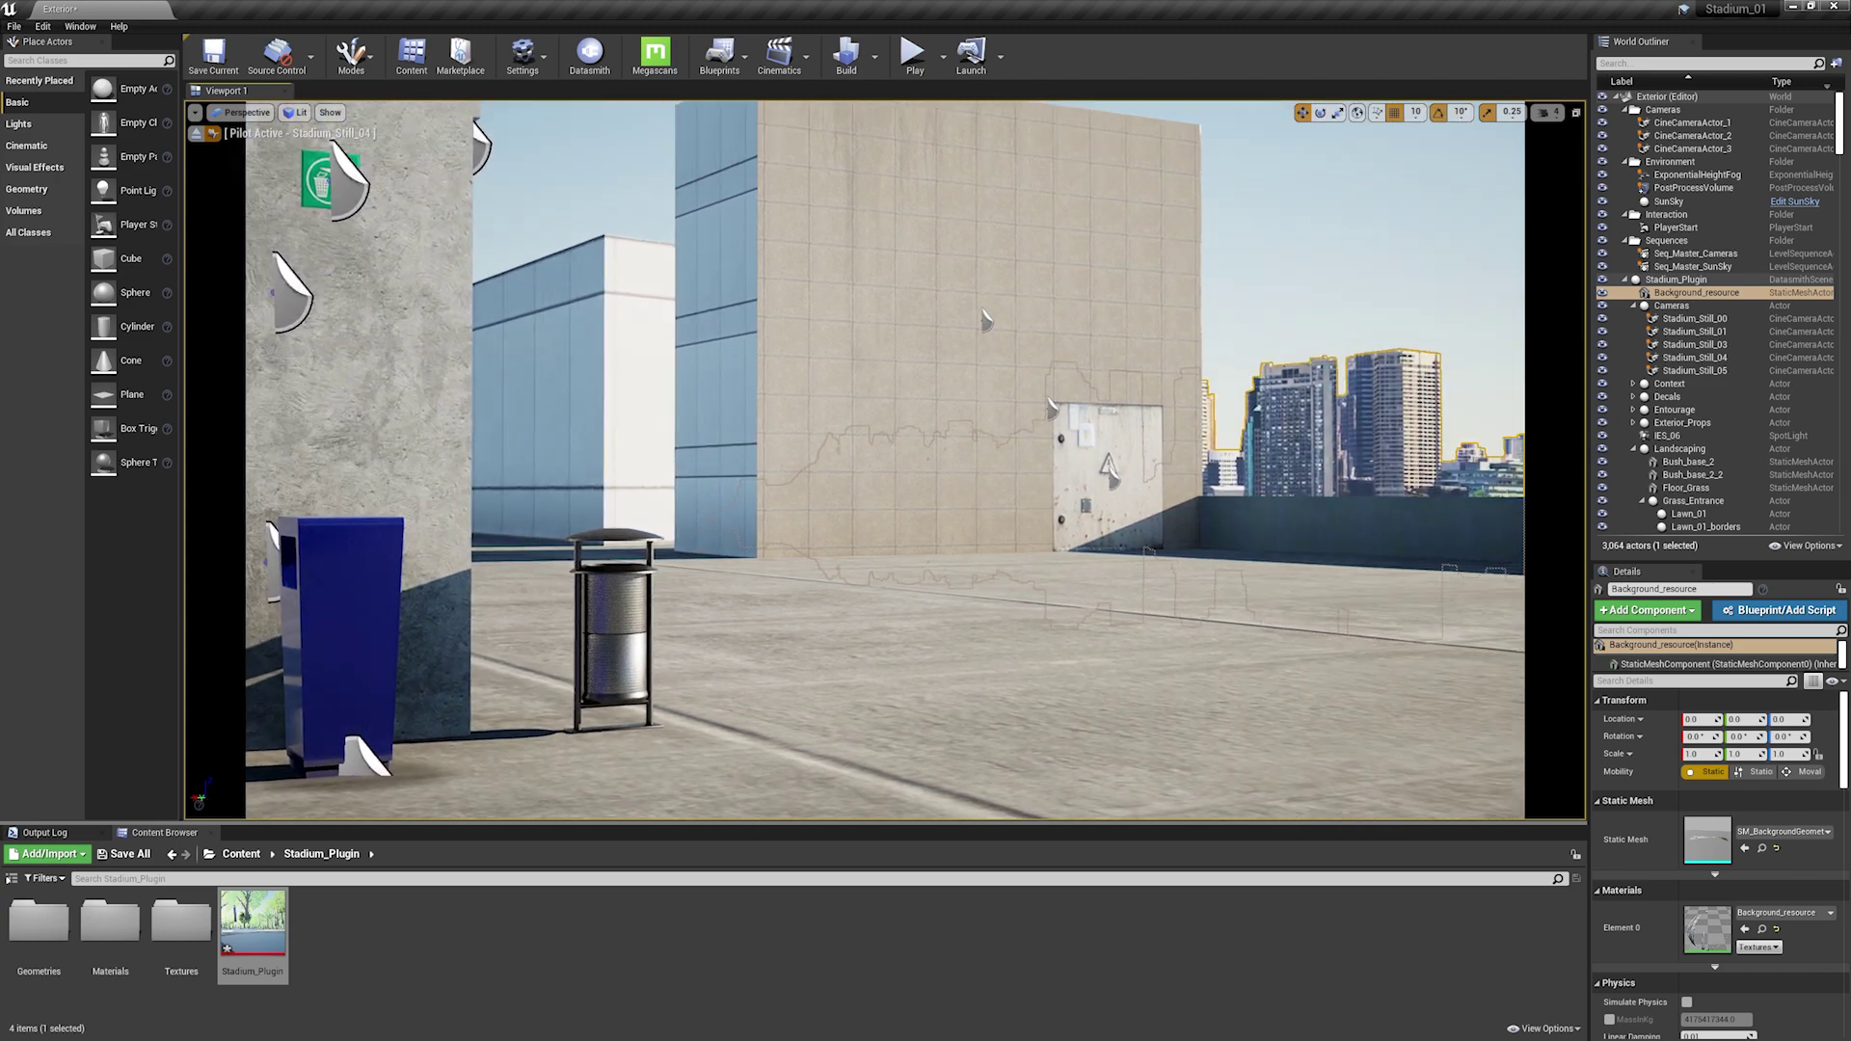
mouse_move(704, 318)
right_mouse_down()
mouse_move(1316, 303)
mouse_move(463, 482)
mouse_move(636, 782)
right_mouse_up()
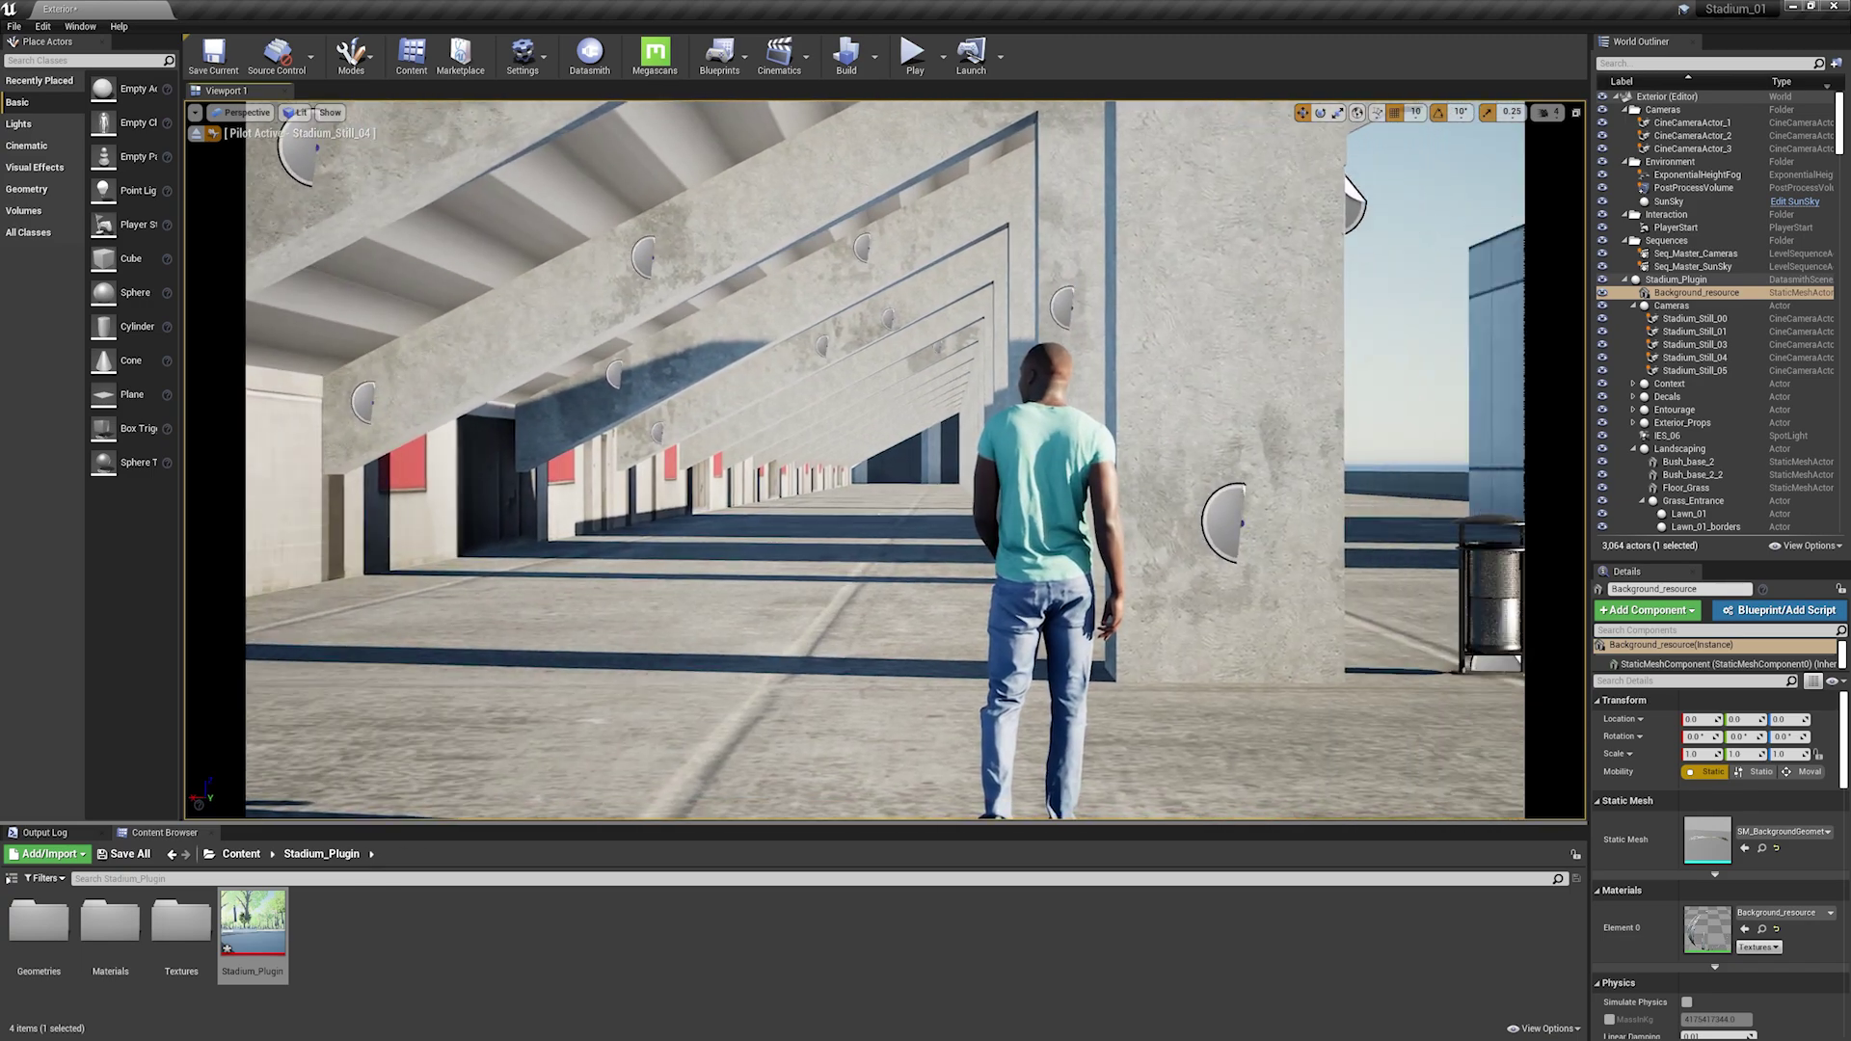
key("ctrl+z")
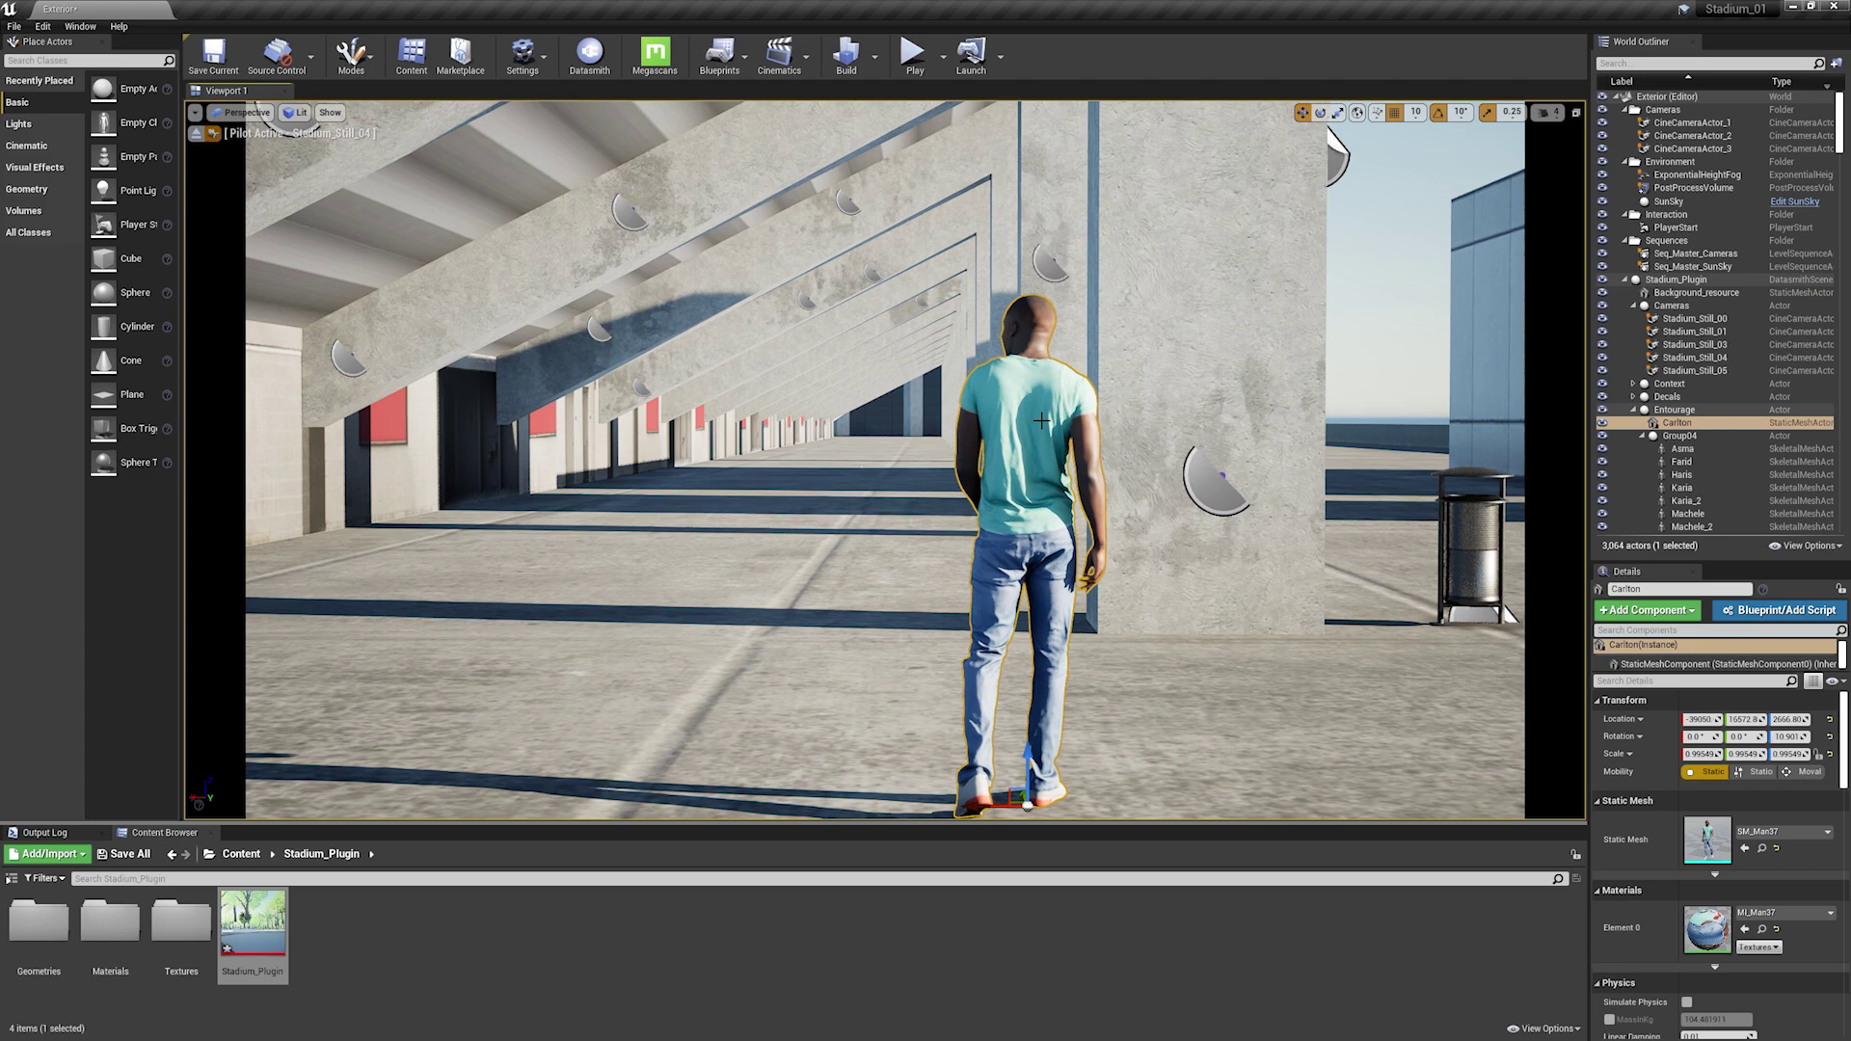
mouse_move(1041, 421)
right_mouse_down()
mouse_move(1446, 432)
mouse_move(1200, 361)
right_mouse_up()
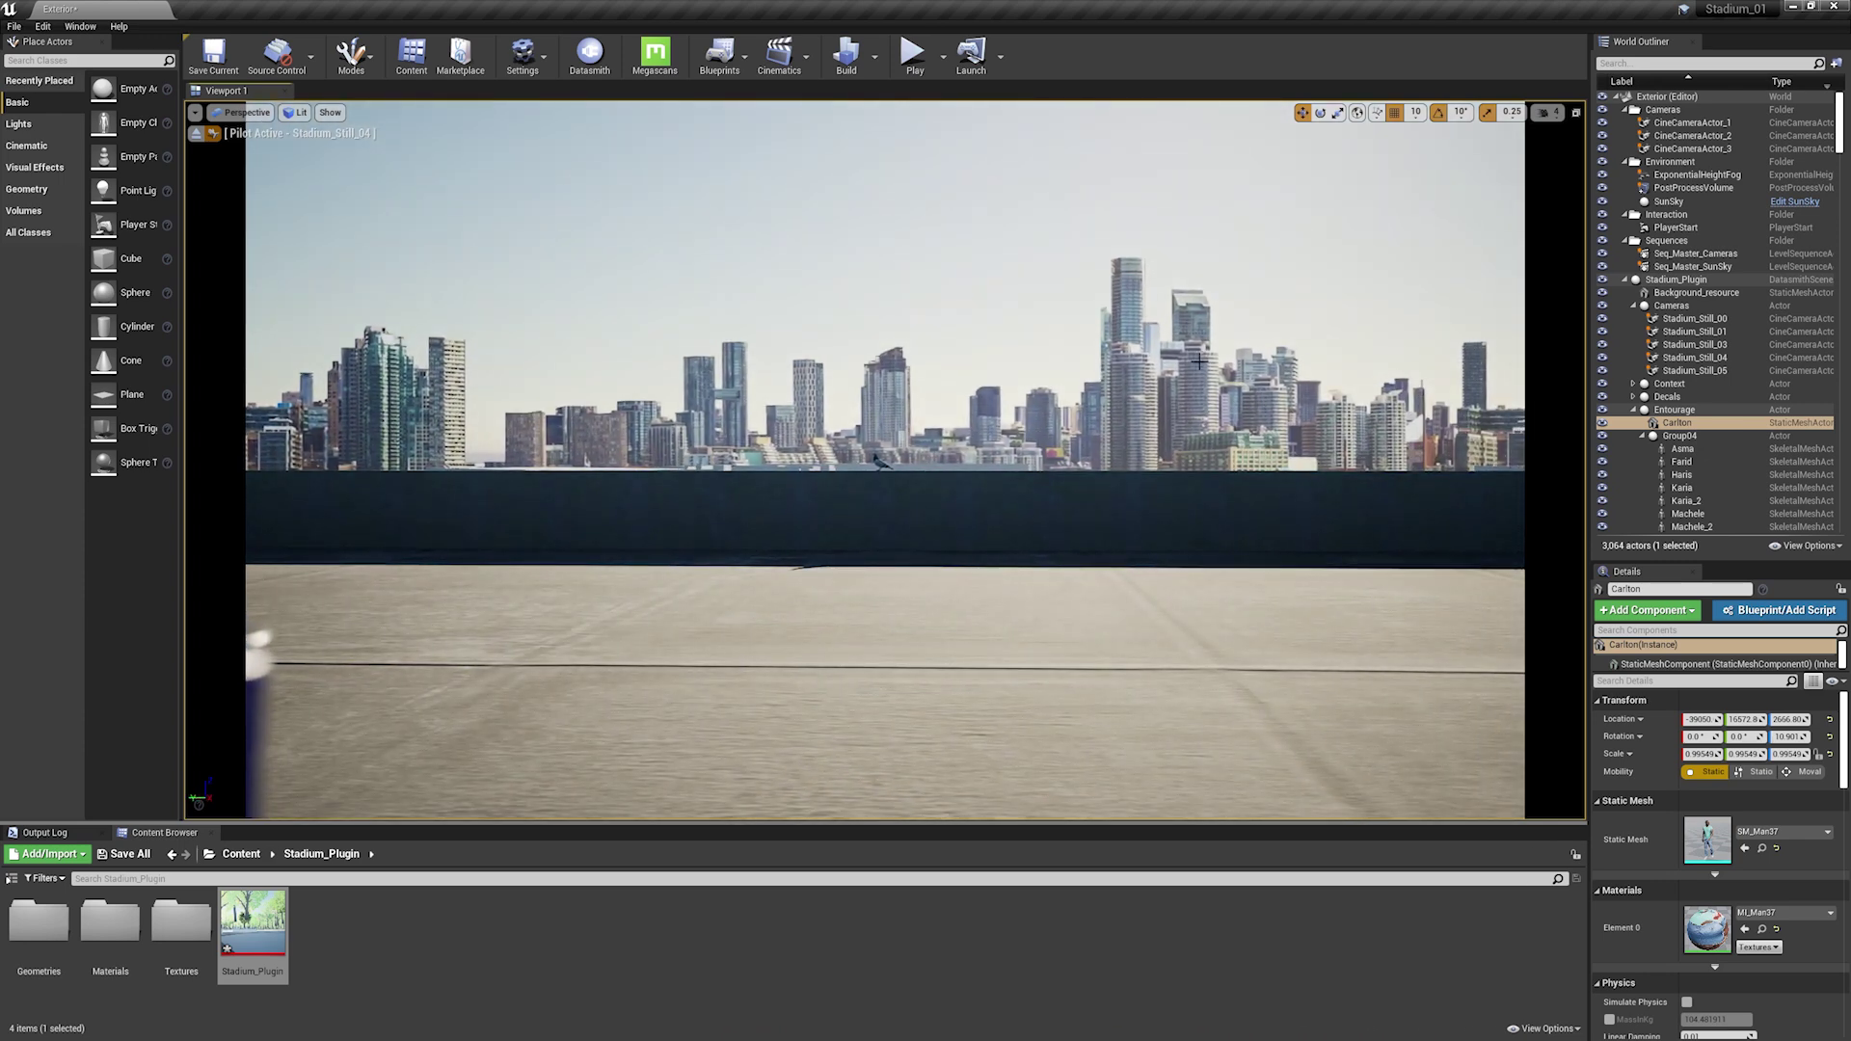
Select the pigeon Michel on the rooftop ledge and frame it with F.
left_click(880, 460)
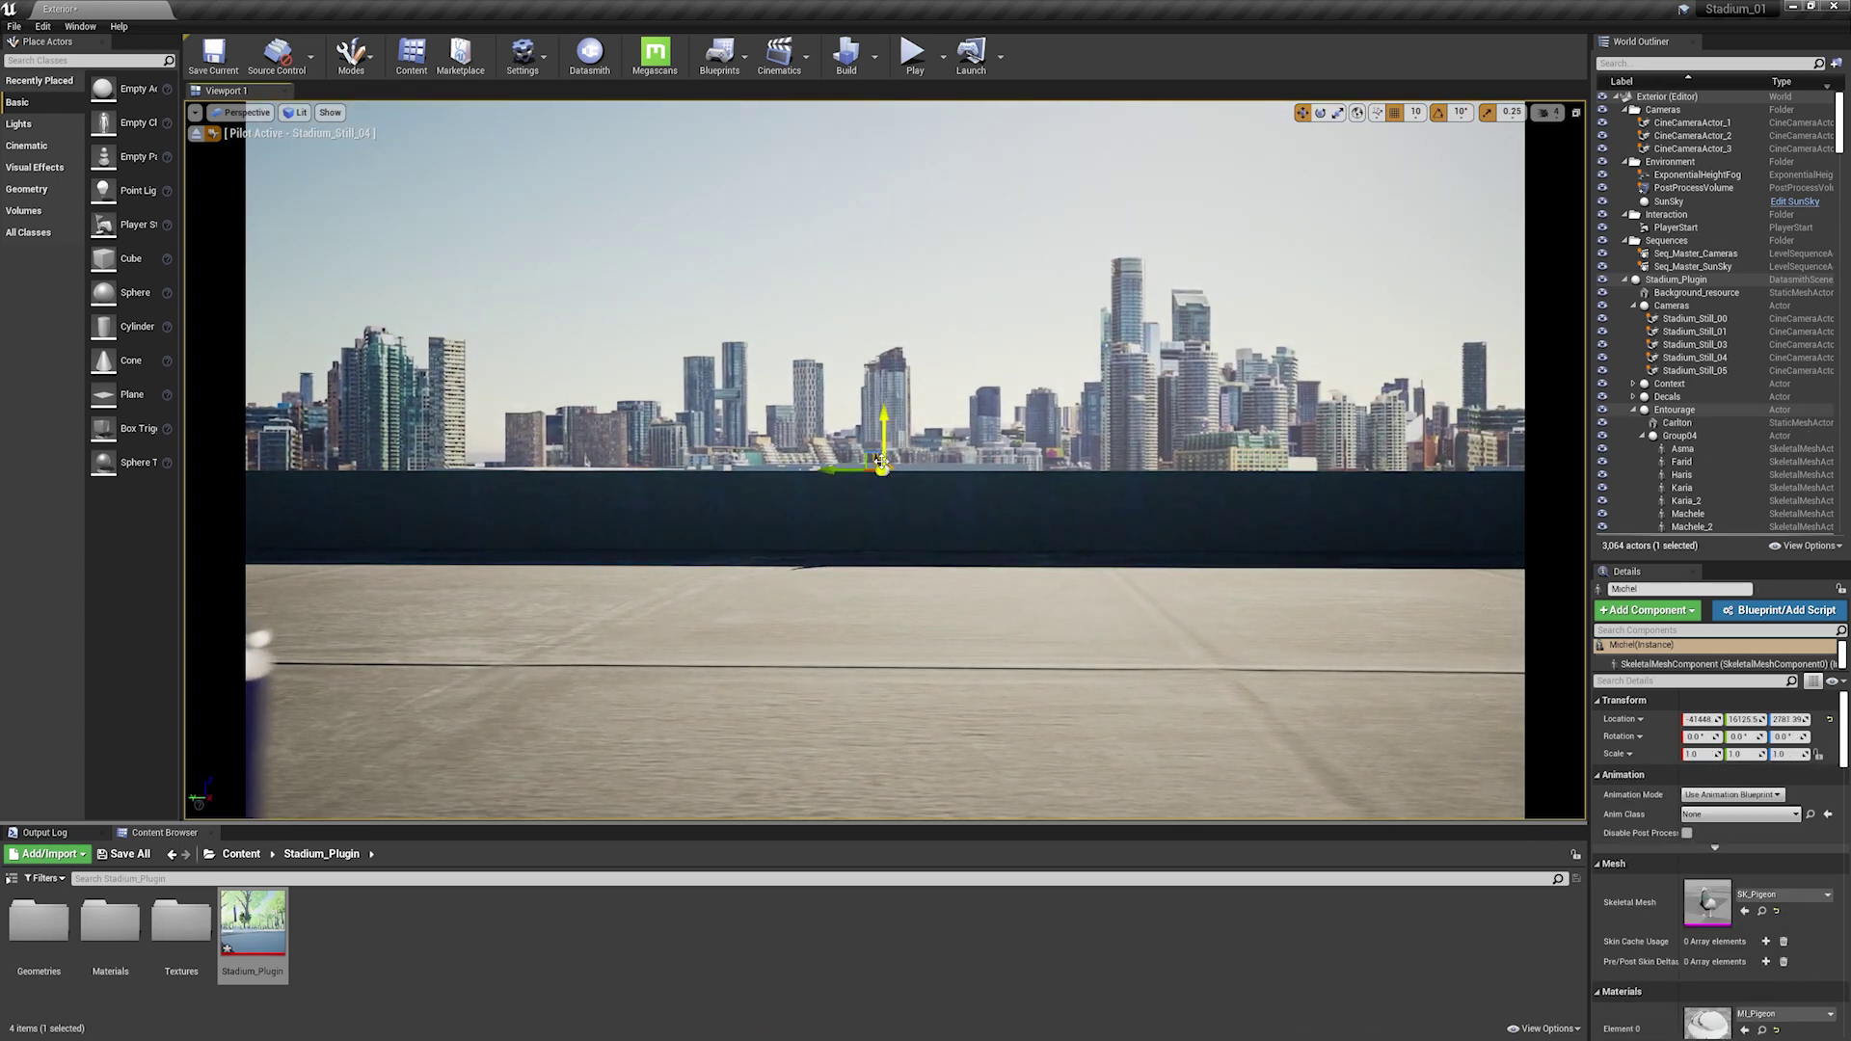
key("f")
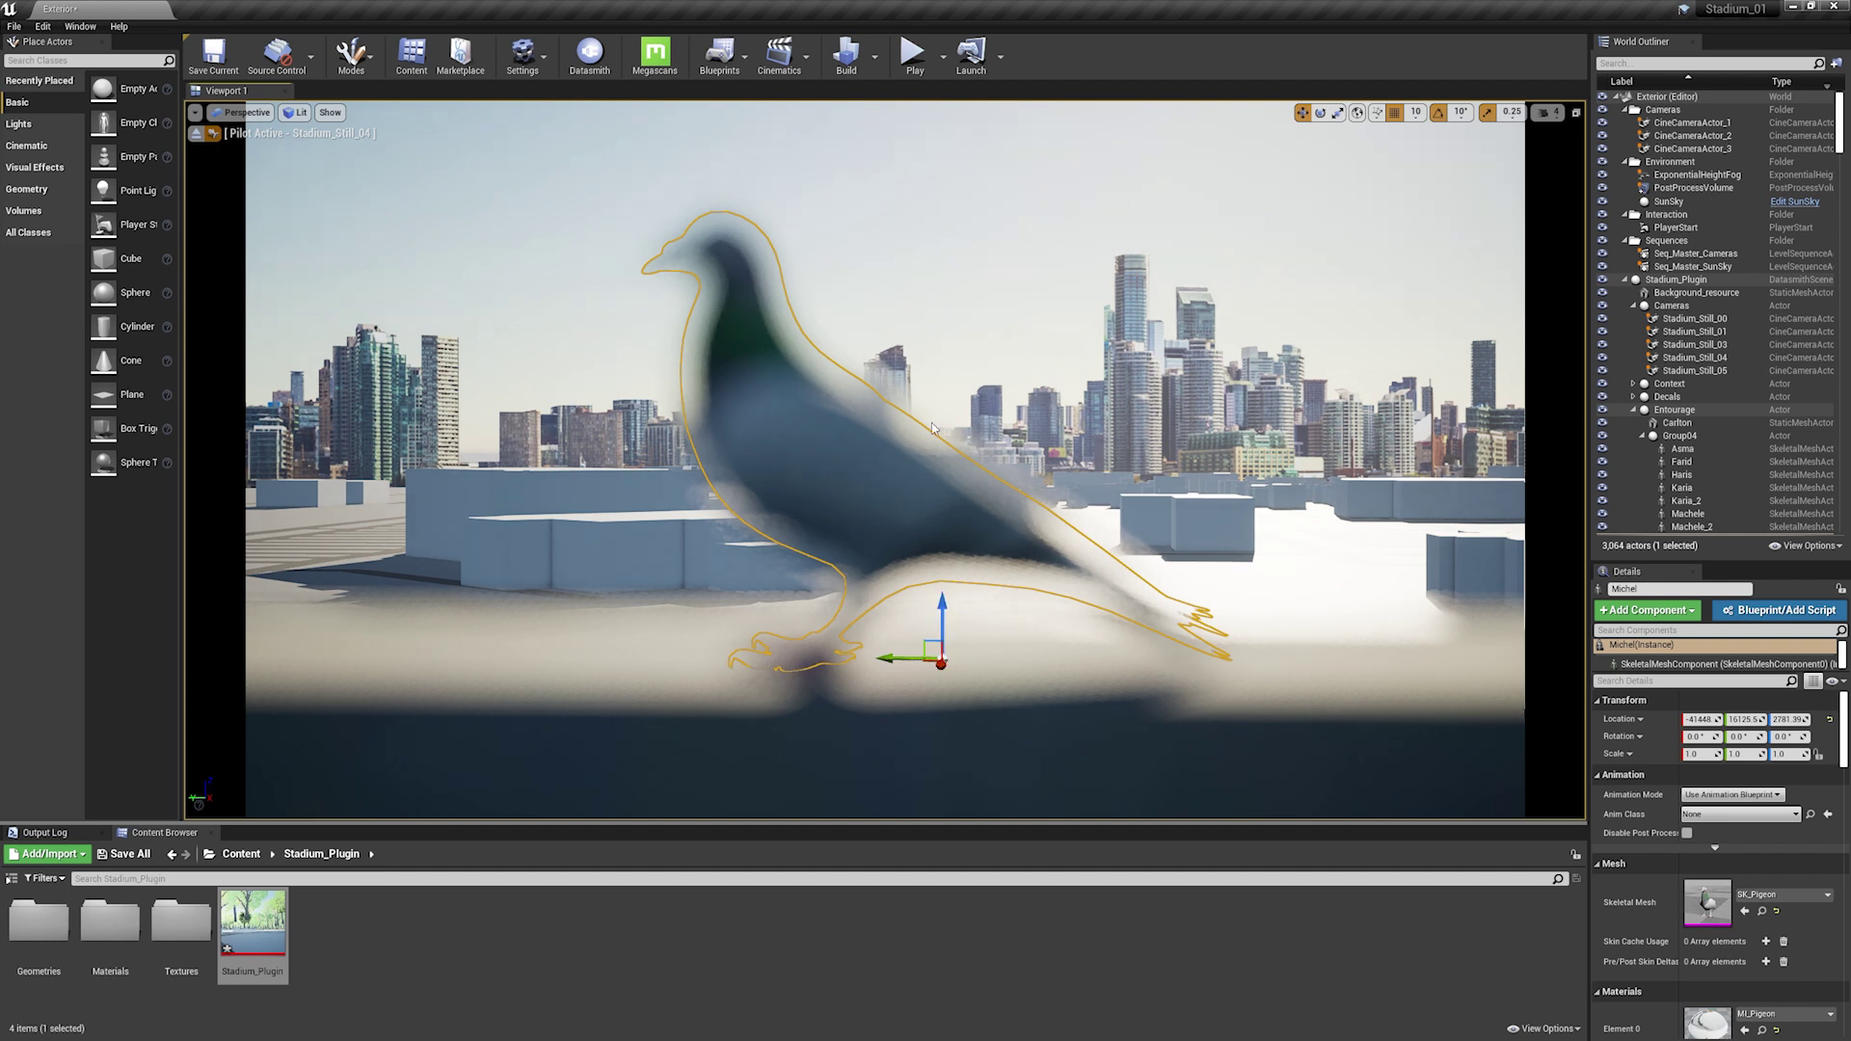
scroll(874, 490, "down", 3)
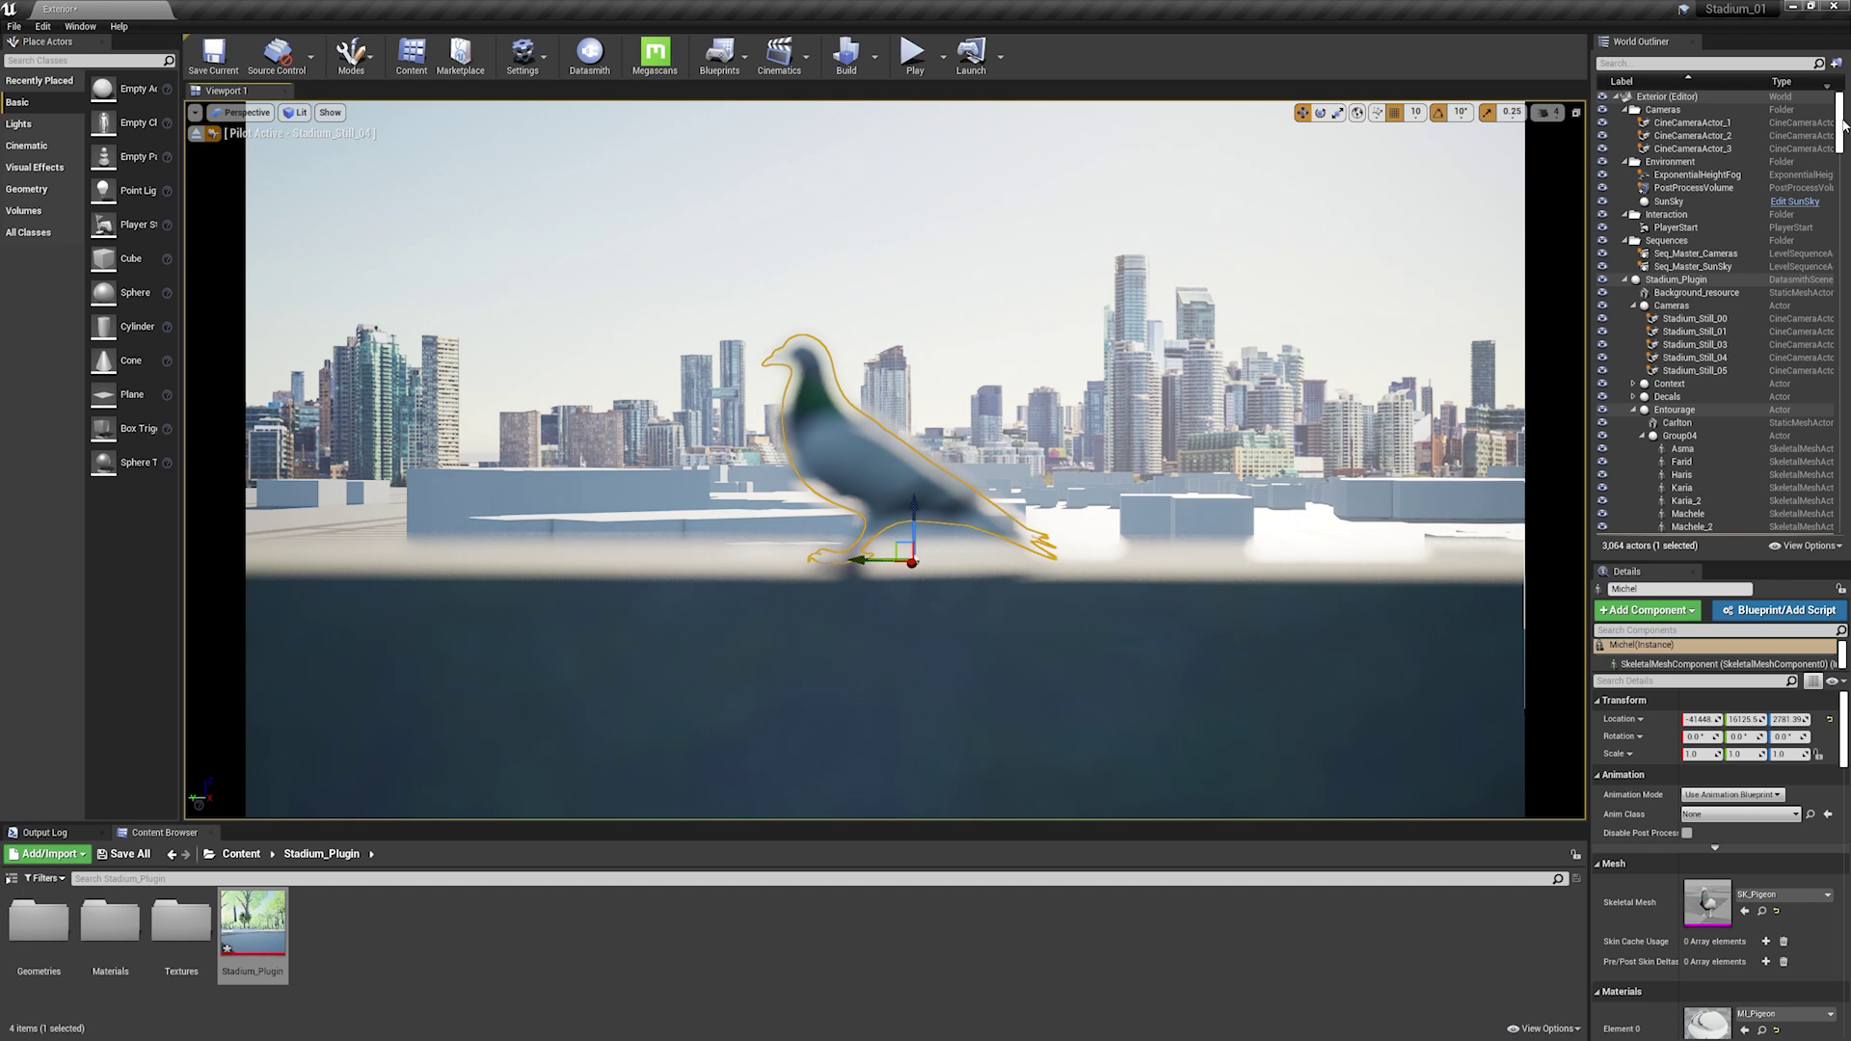
Focus Stadium_Still_04 on the pigeon using the Focus Settings eyedropper.
left_click(1713, 358)
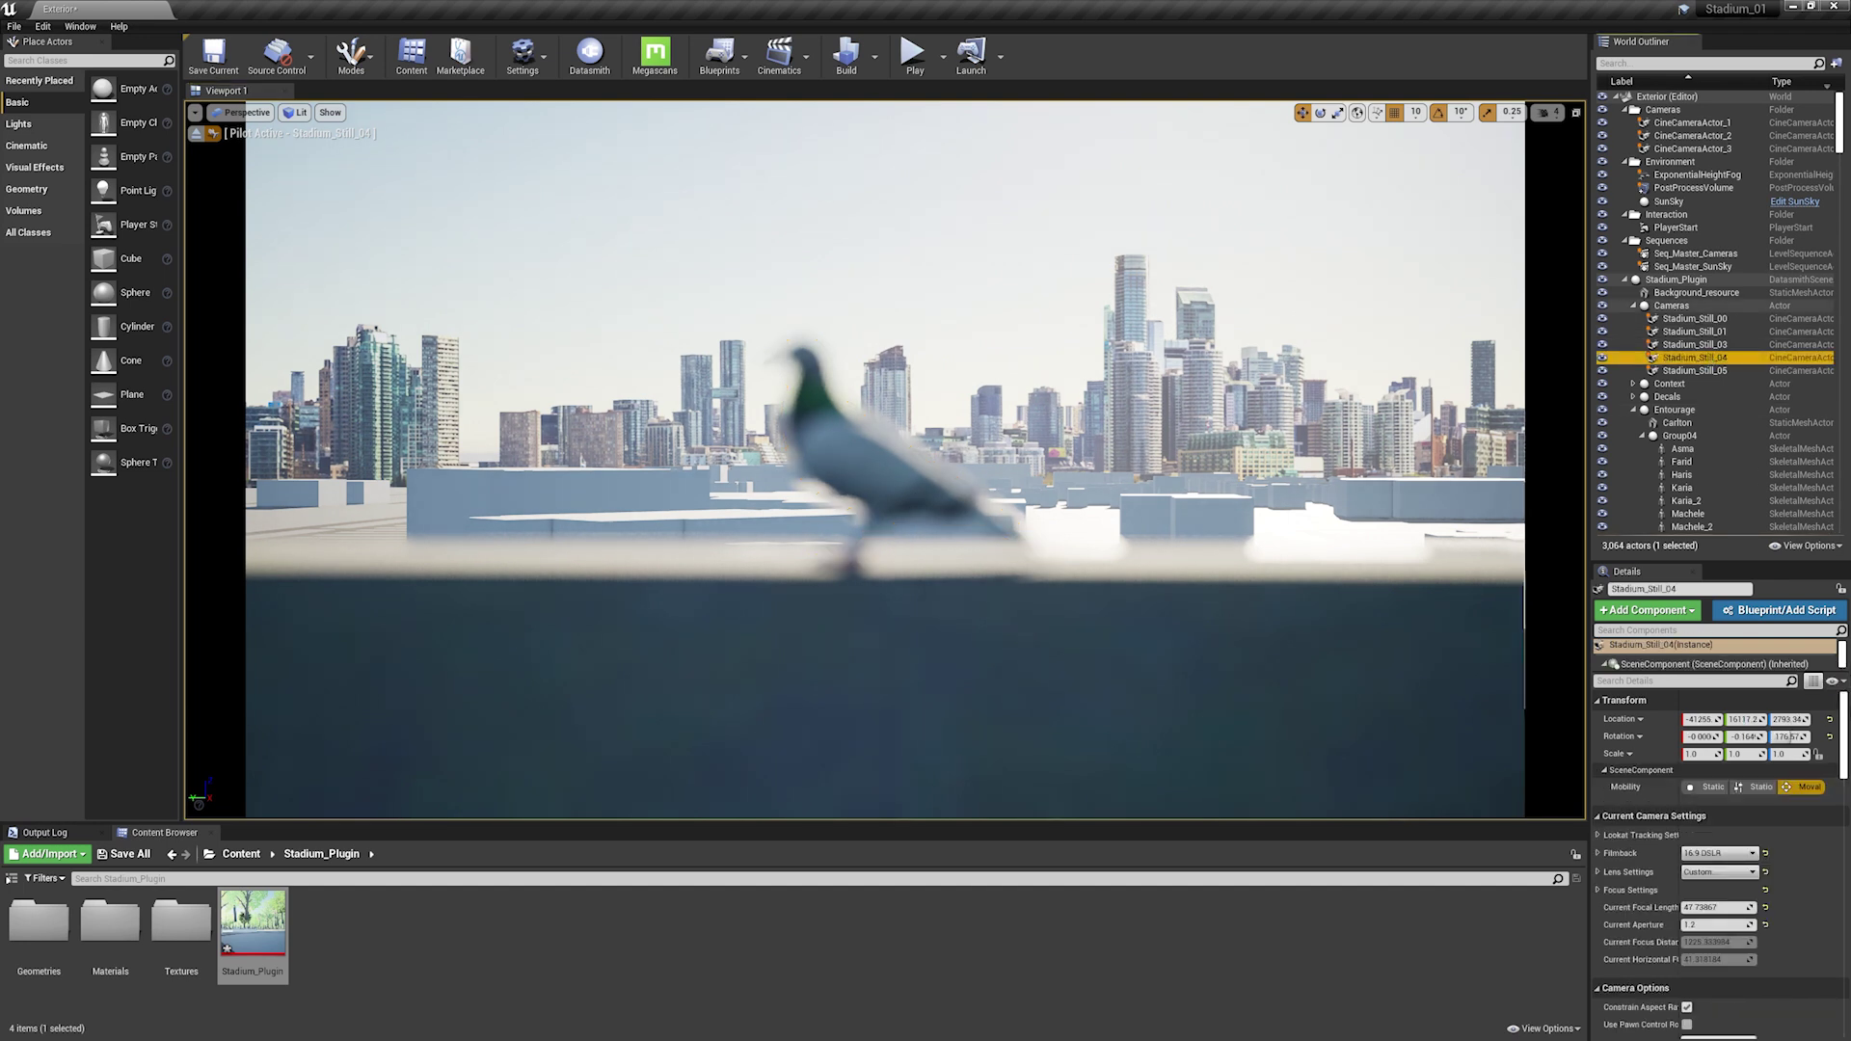
scroll(1707, 767, "down", 3)
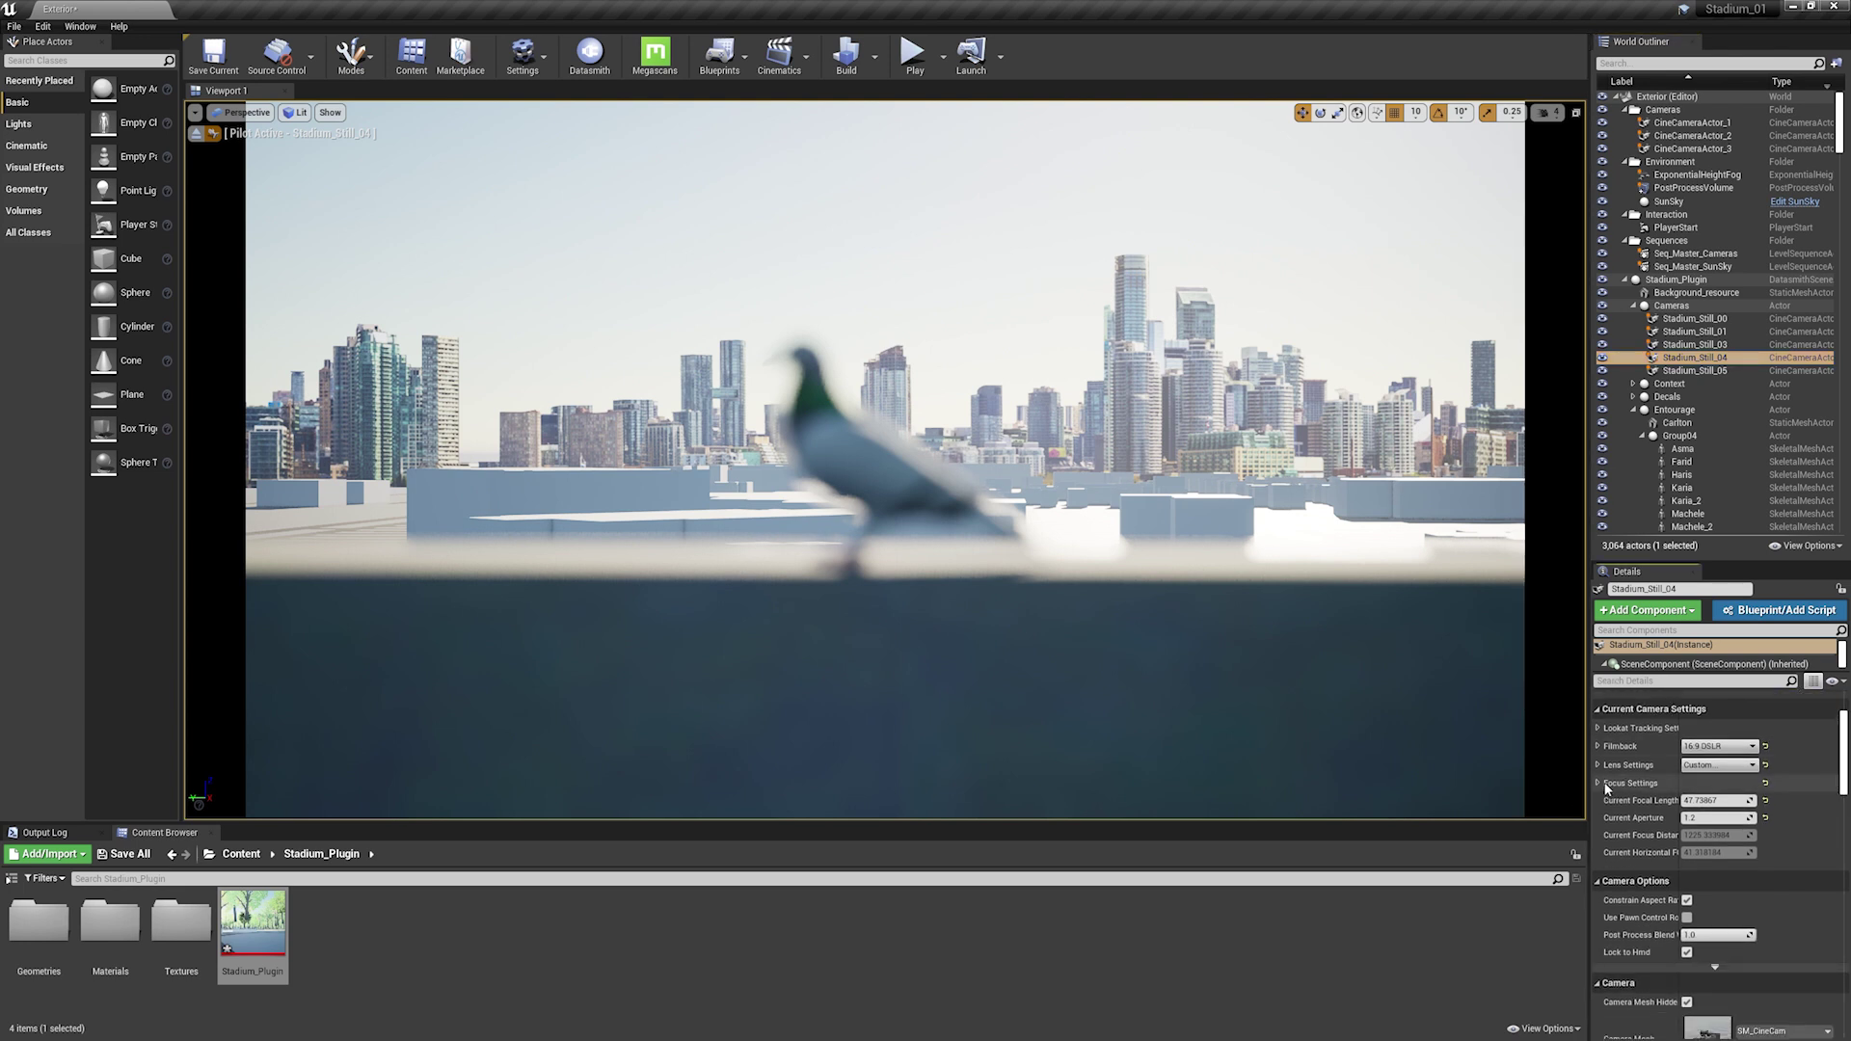
left_click(1600, 783)
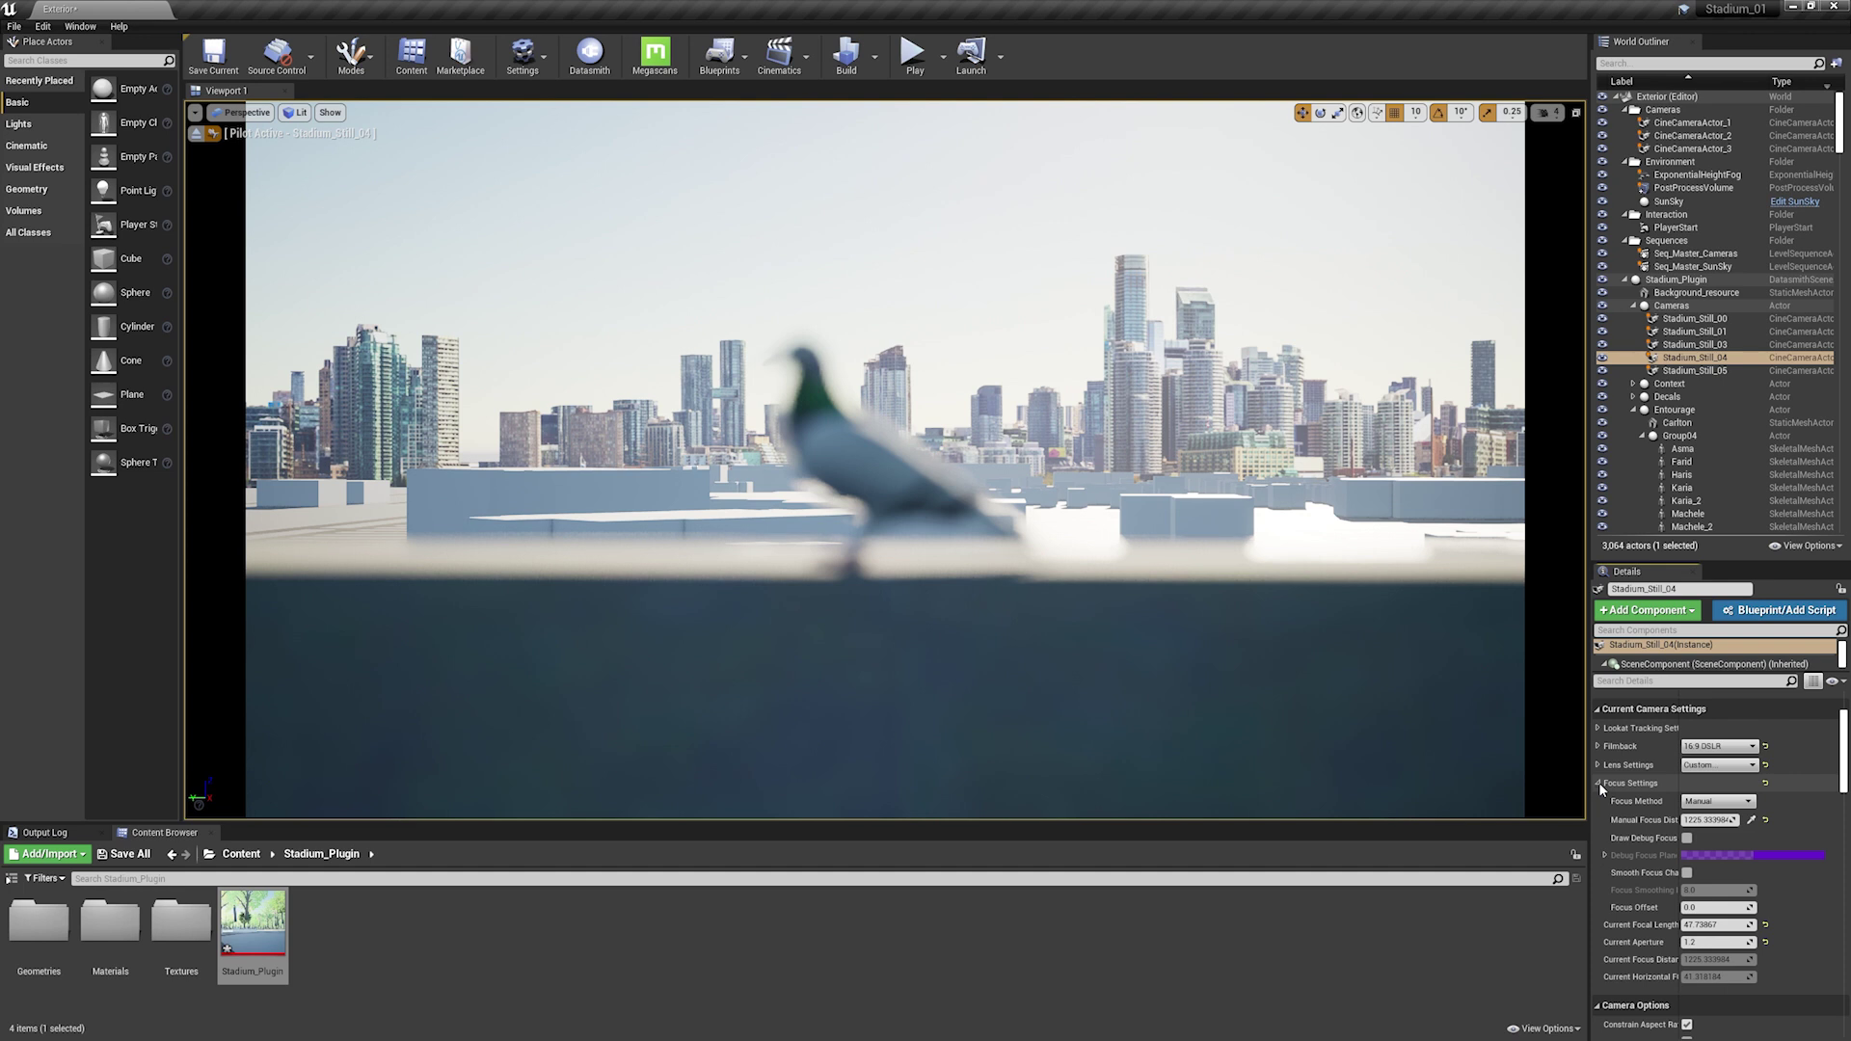
left_click(1752, 821)
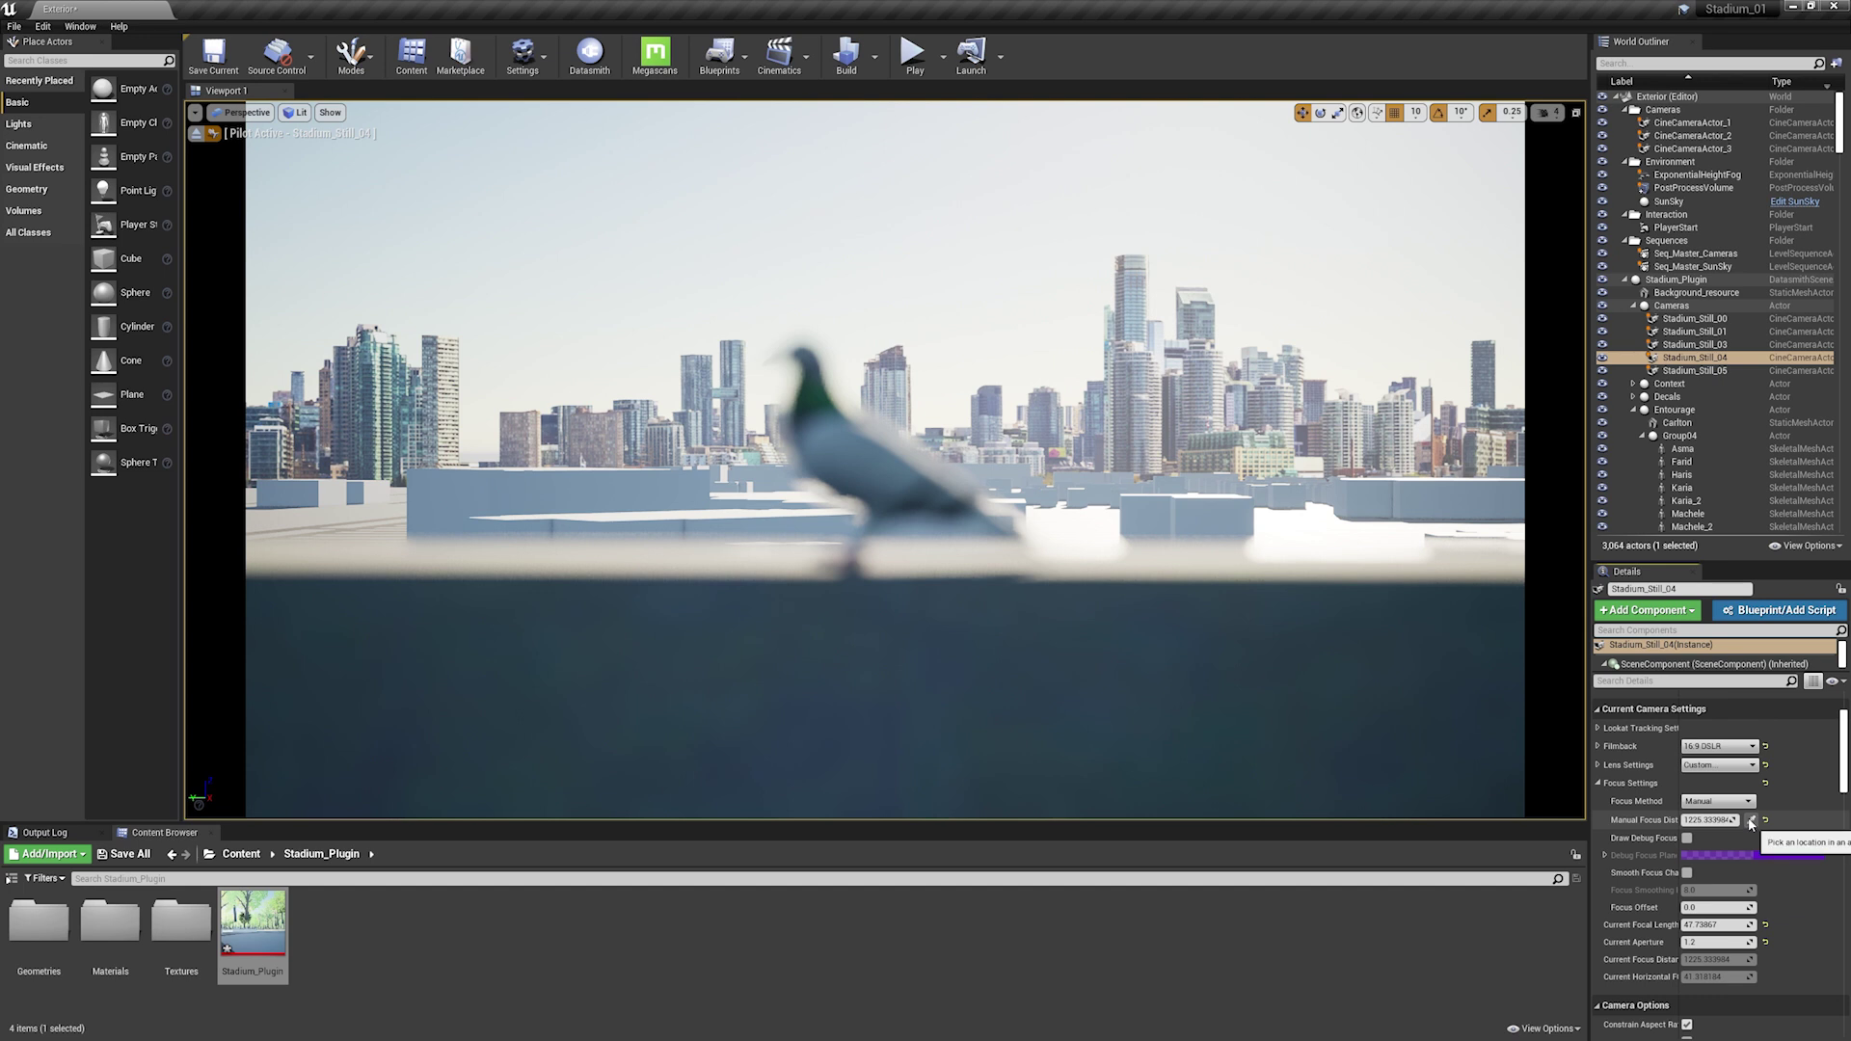
left_click(1031, 713)
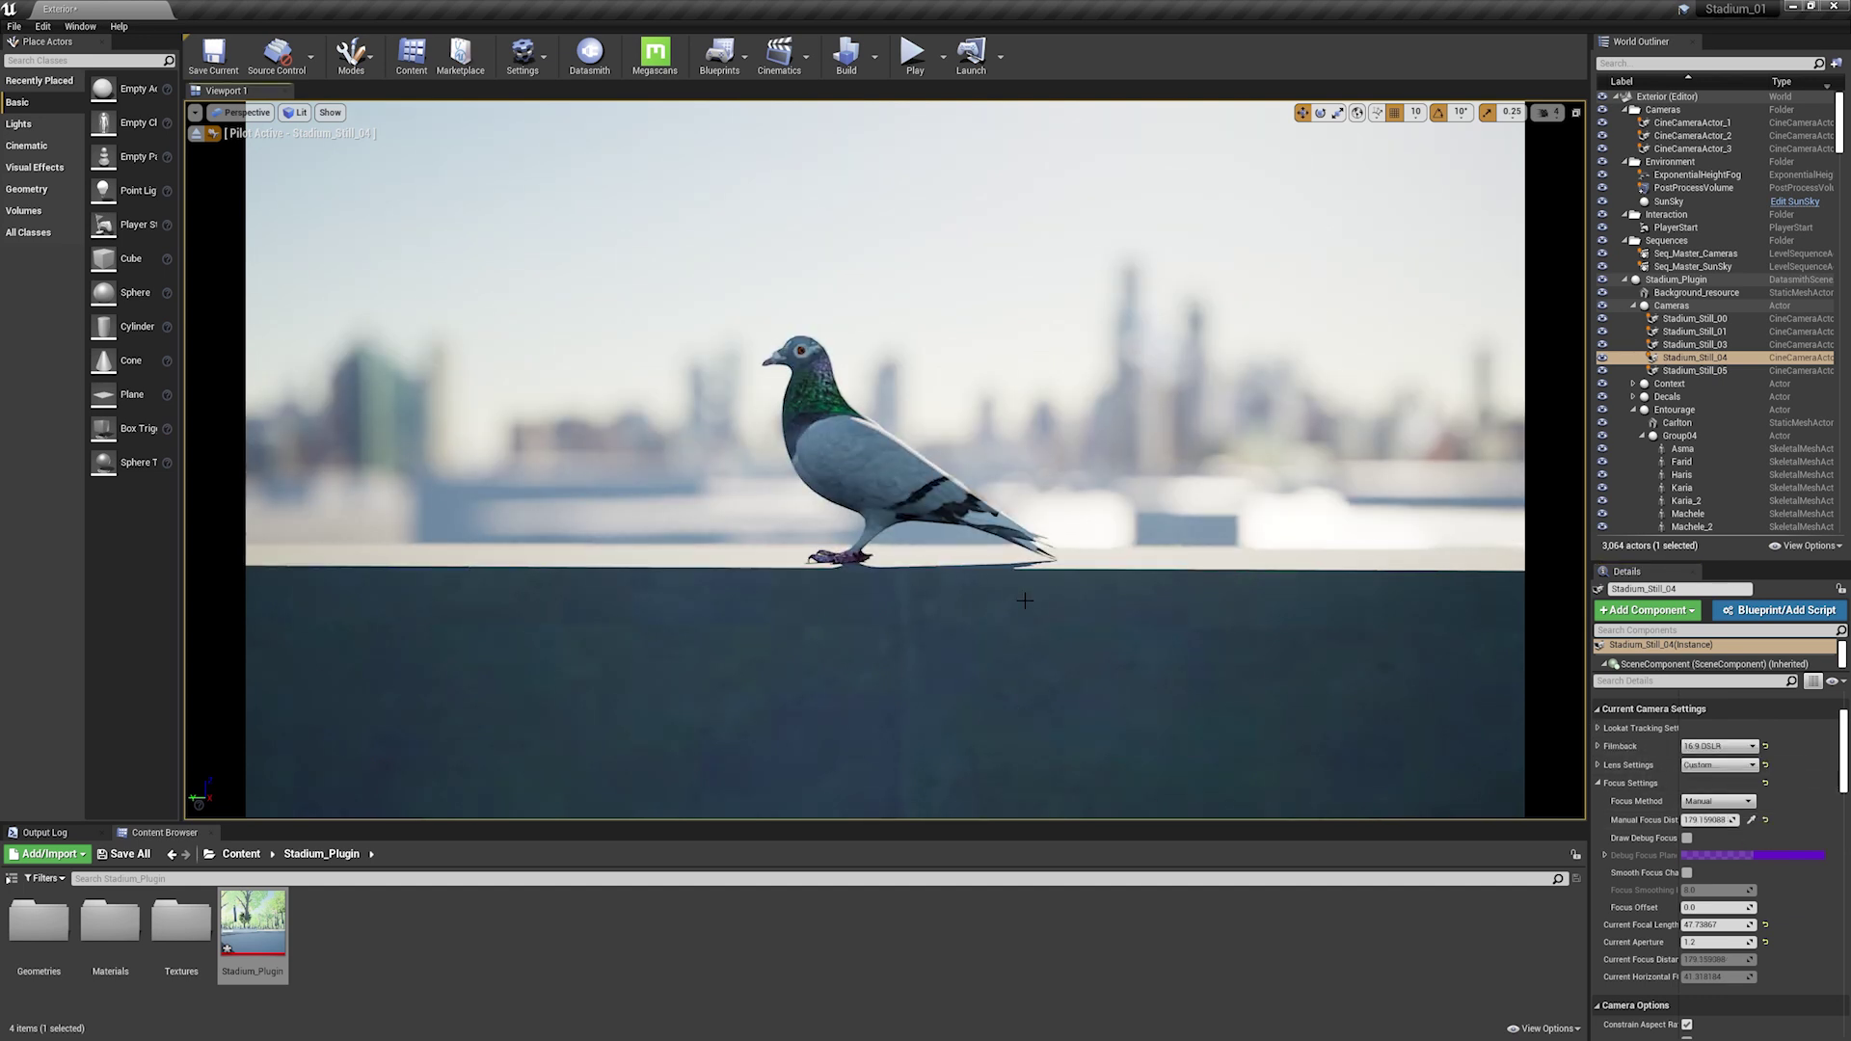
Enter a new Current Aperture value for the camera, then reselect the pigeon.
left_click(1710, 942)
type("8")
key("Return")
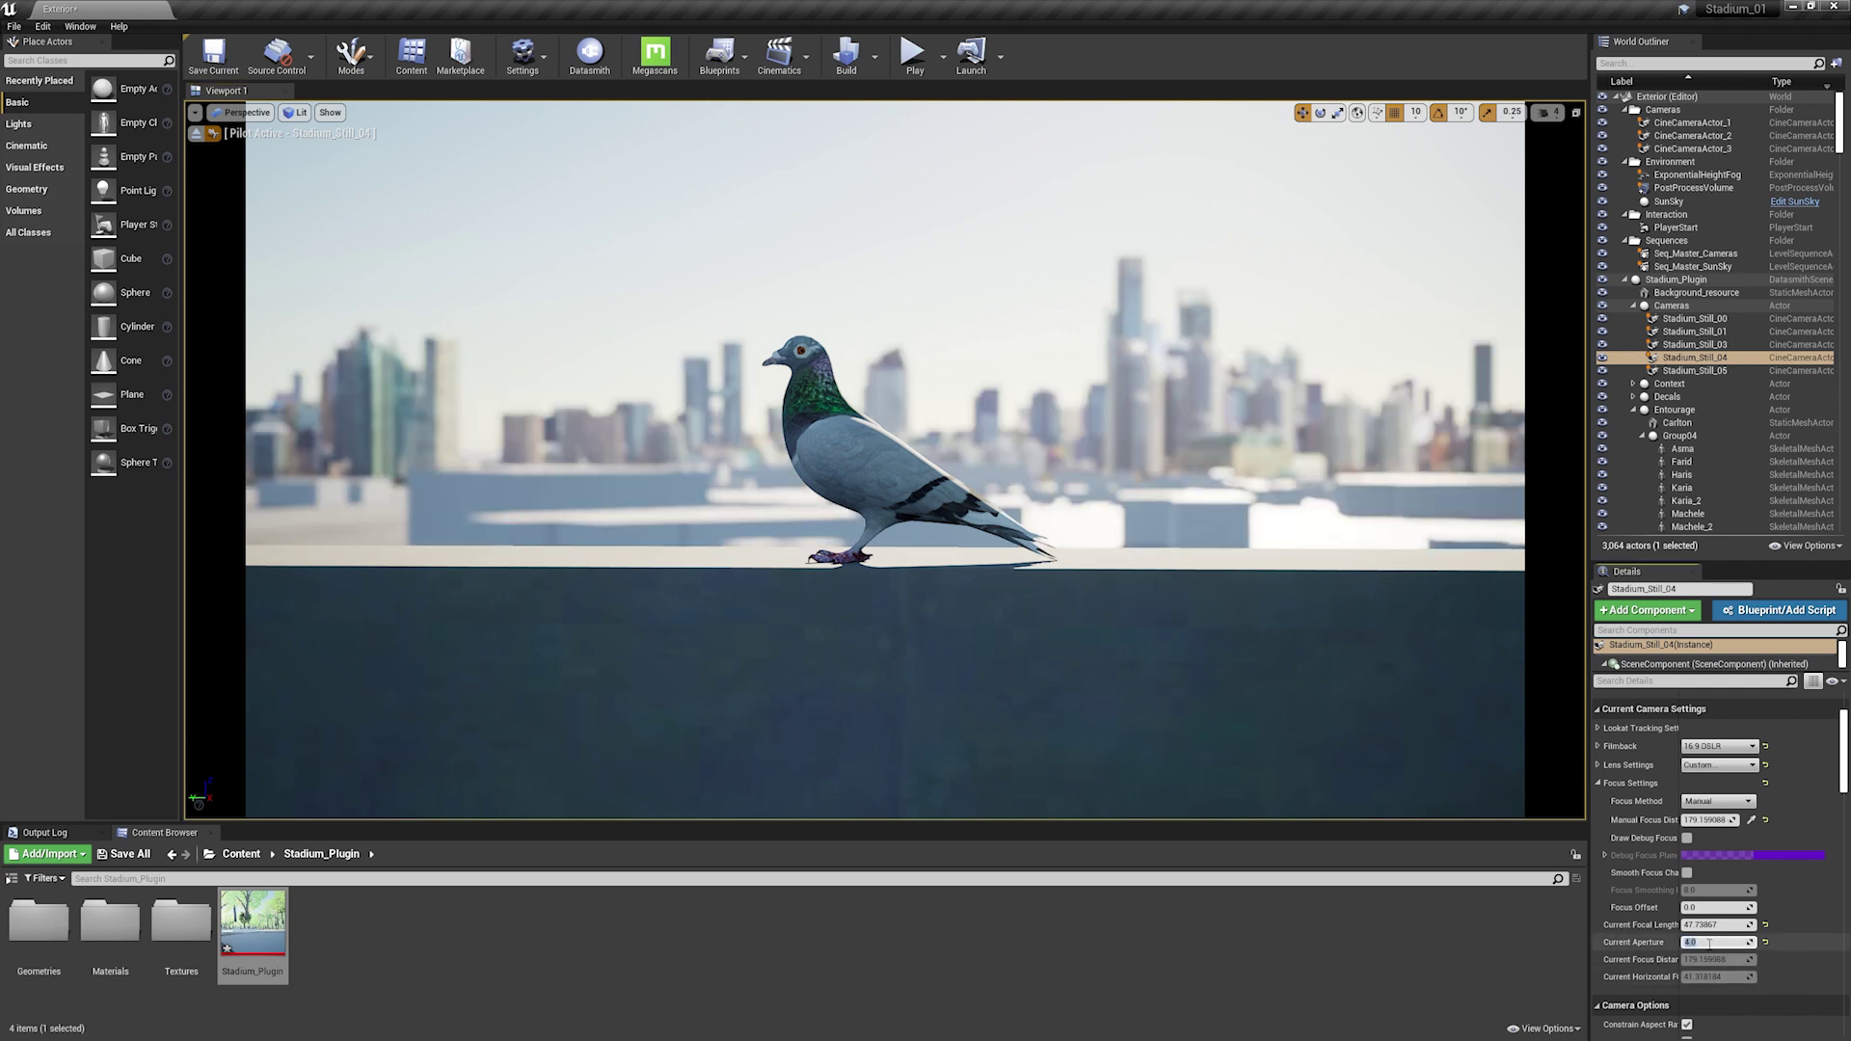
left_click(893, 460)
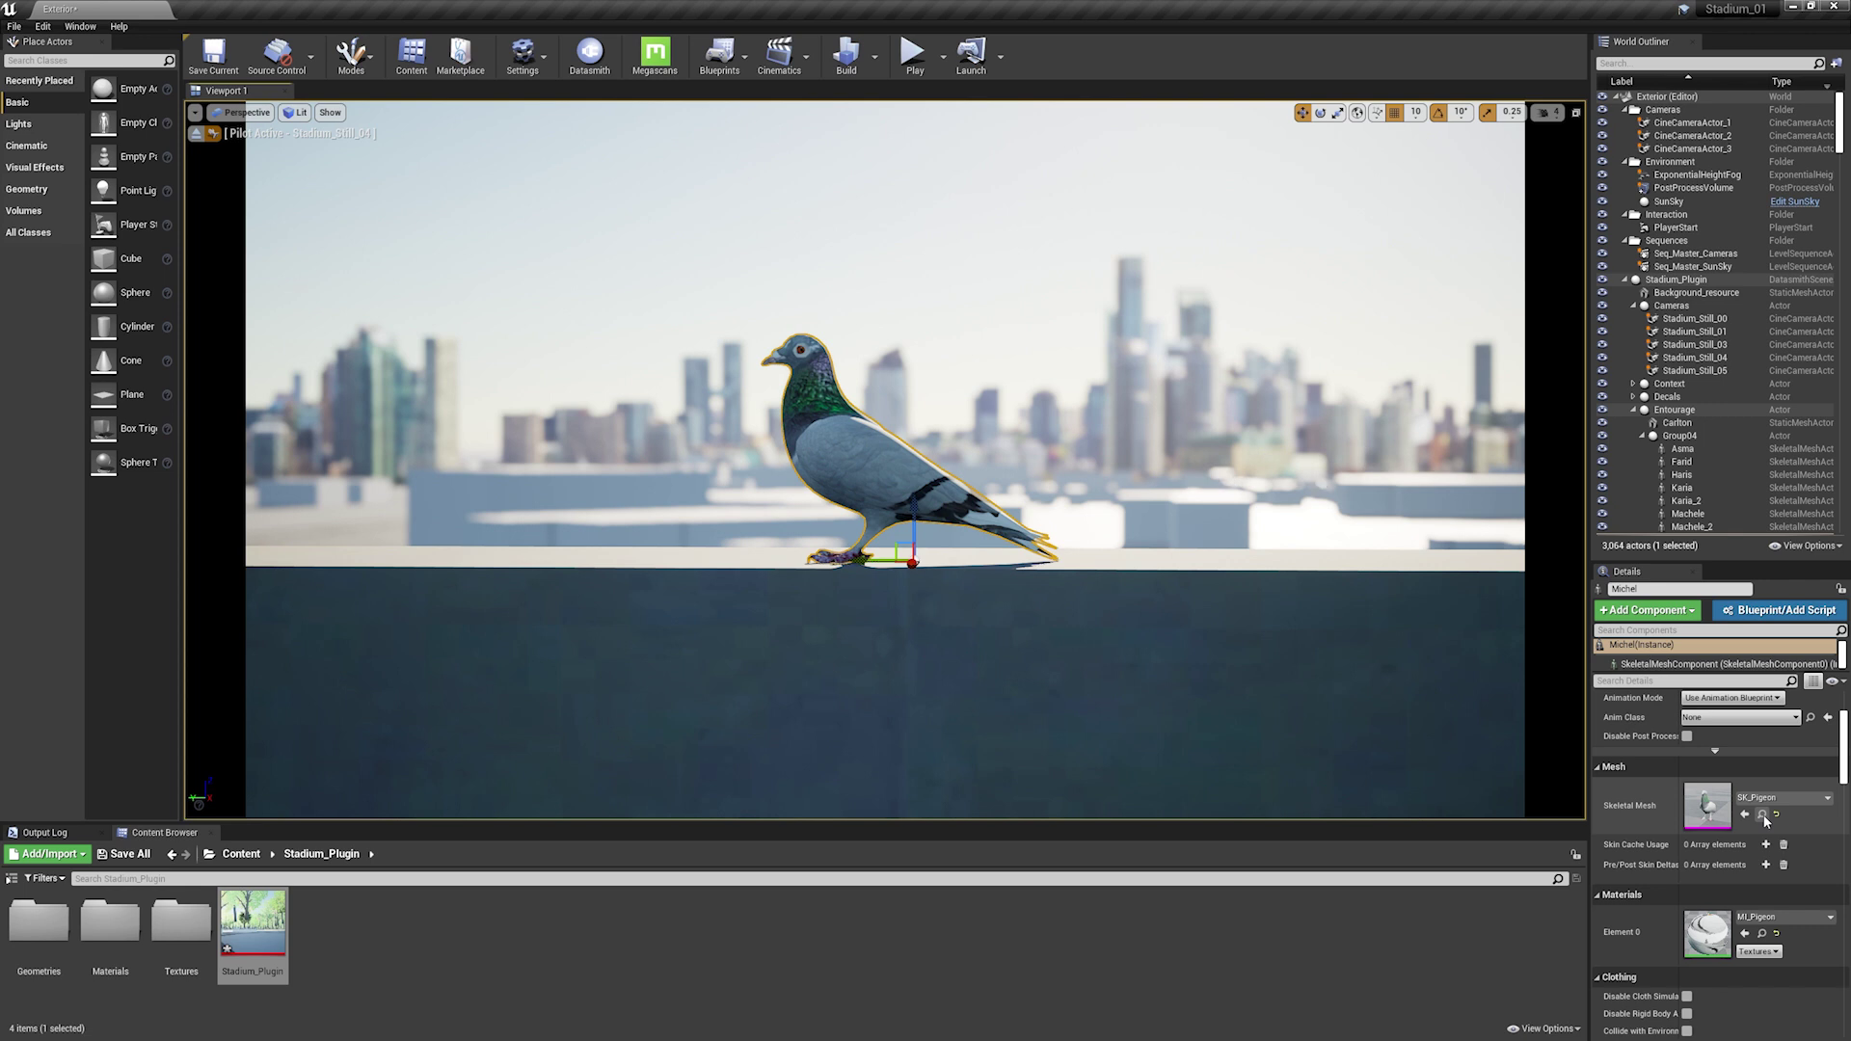
Make Michel play the AN_Pigeon animation asset and Simulate to watch it walk.
left_click(1763, 818)
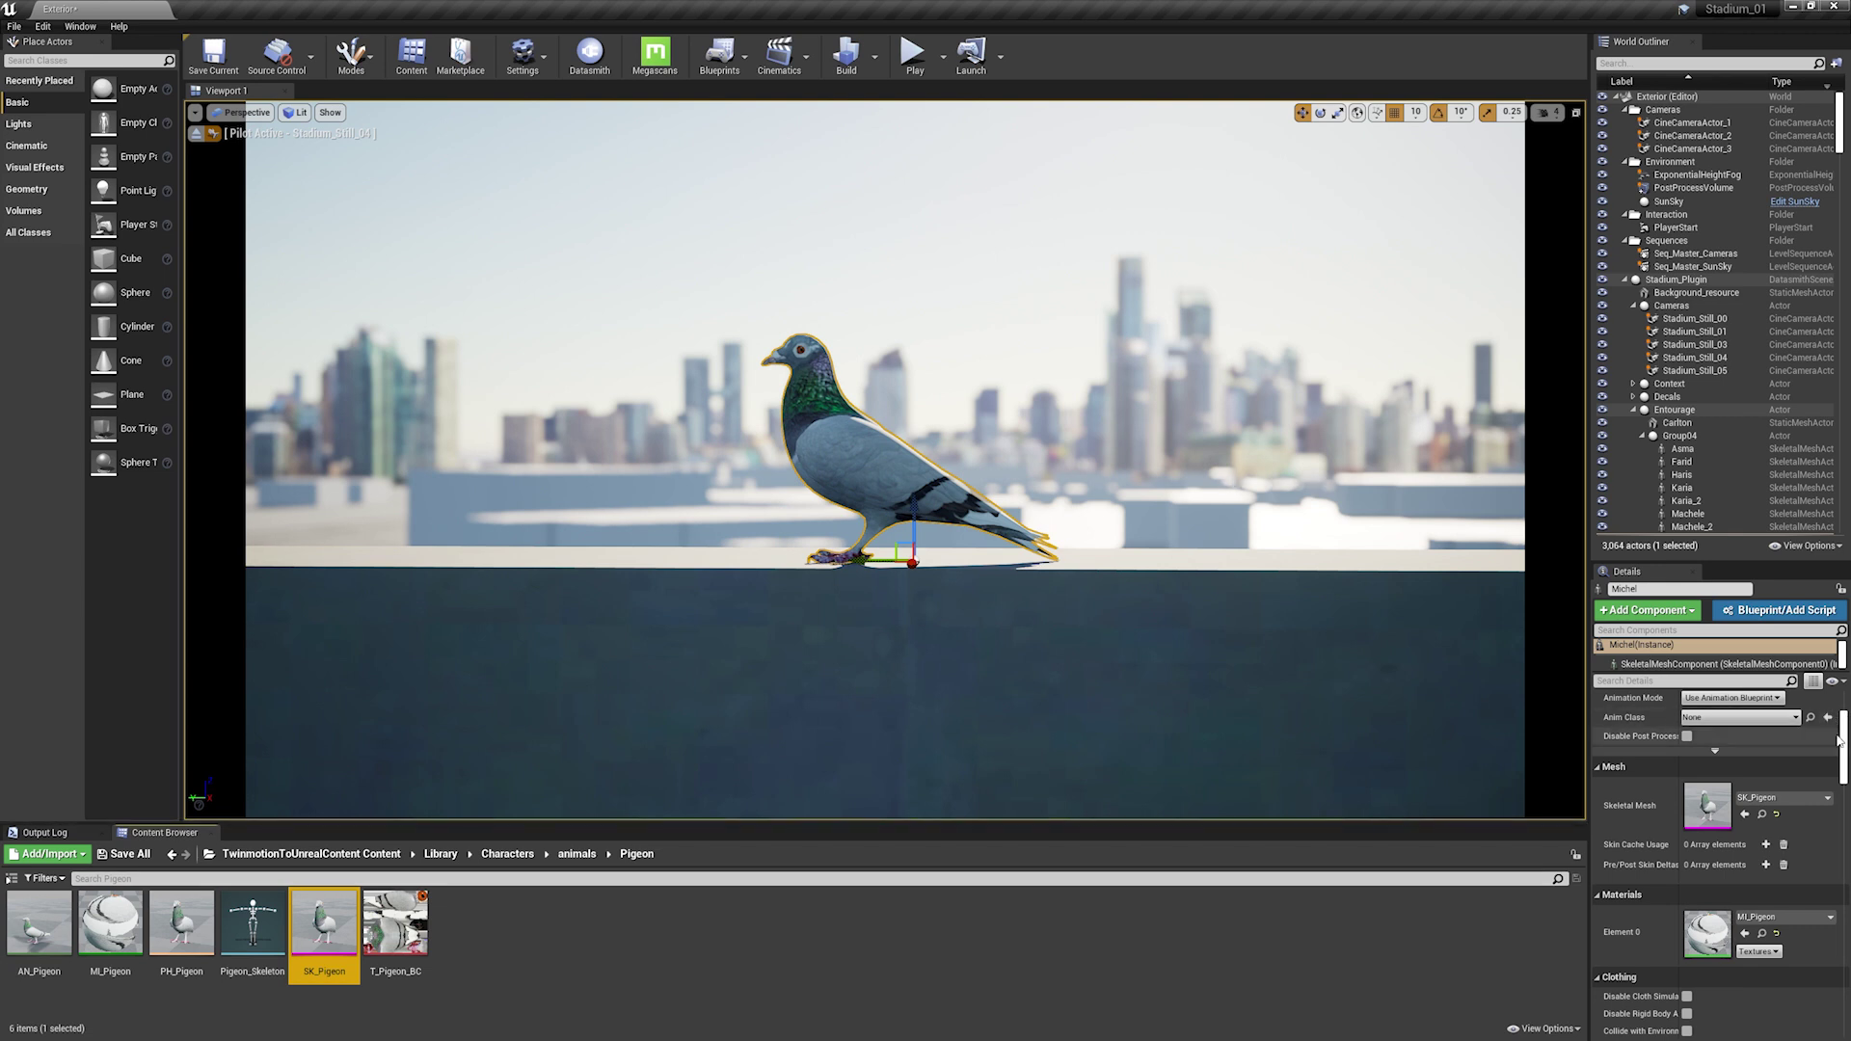
scroll(1835, 729, "up", 2)
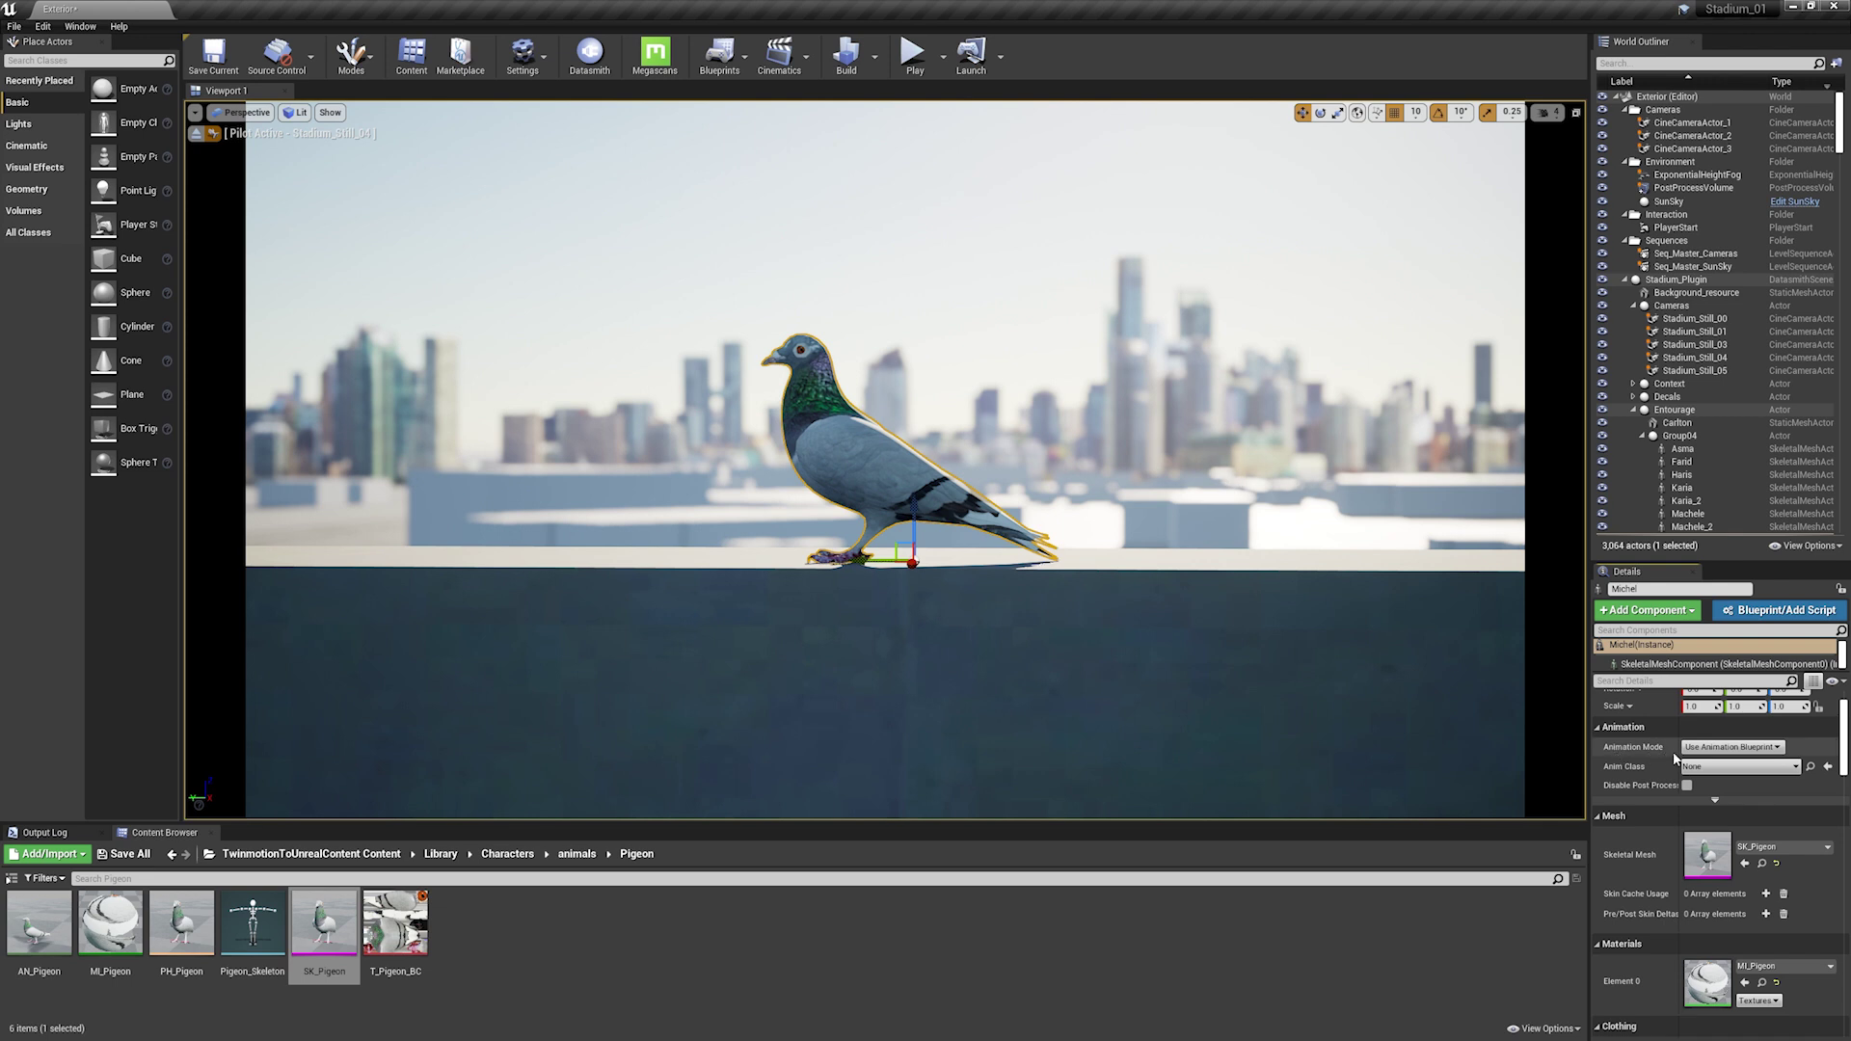
left_click(1714, 748)
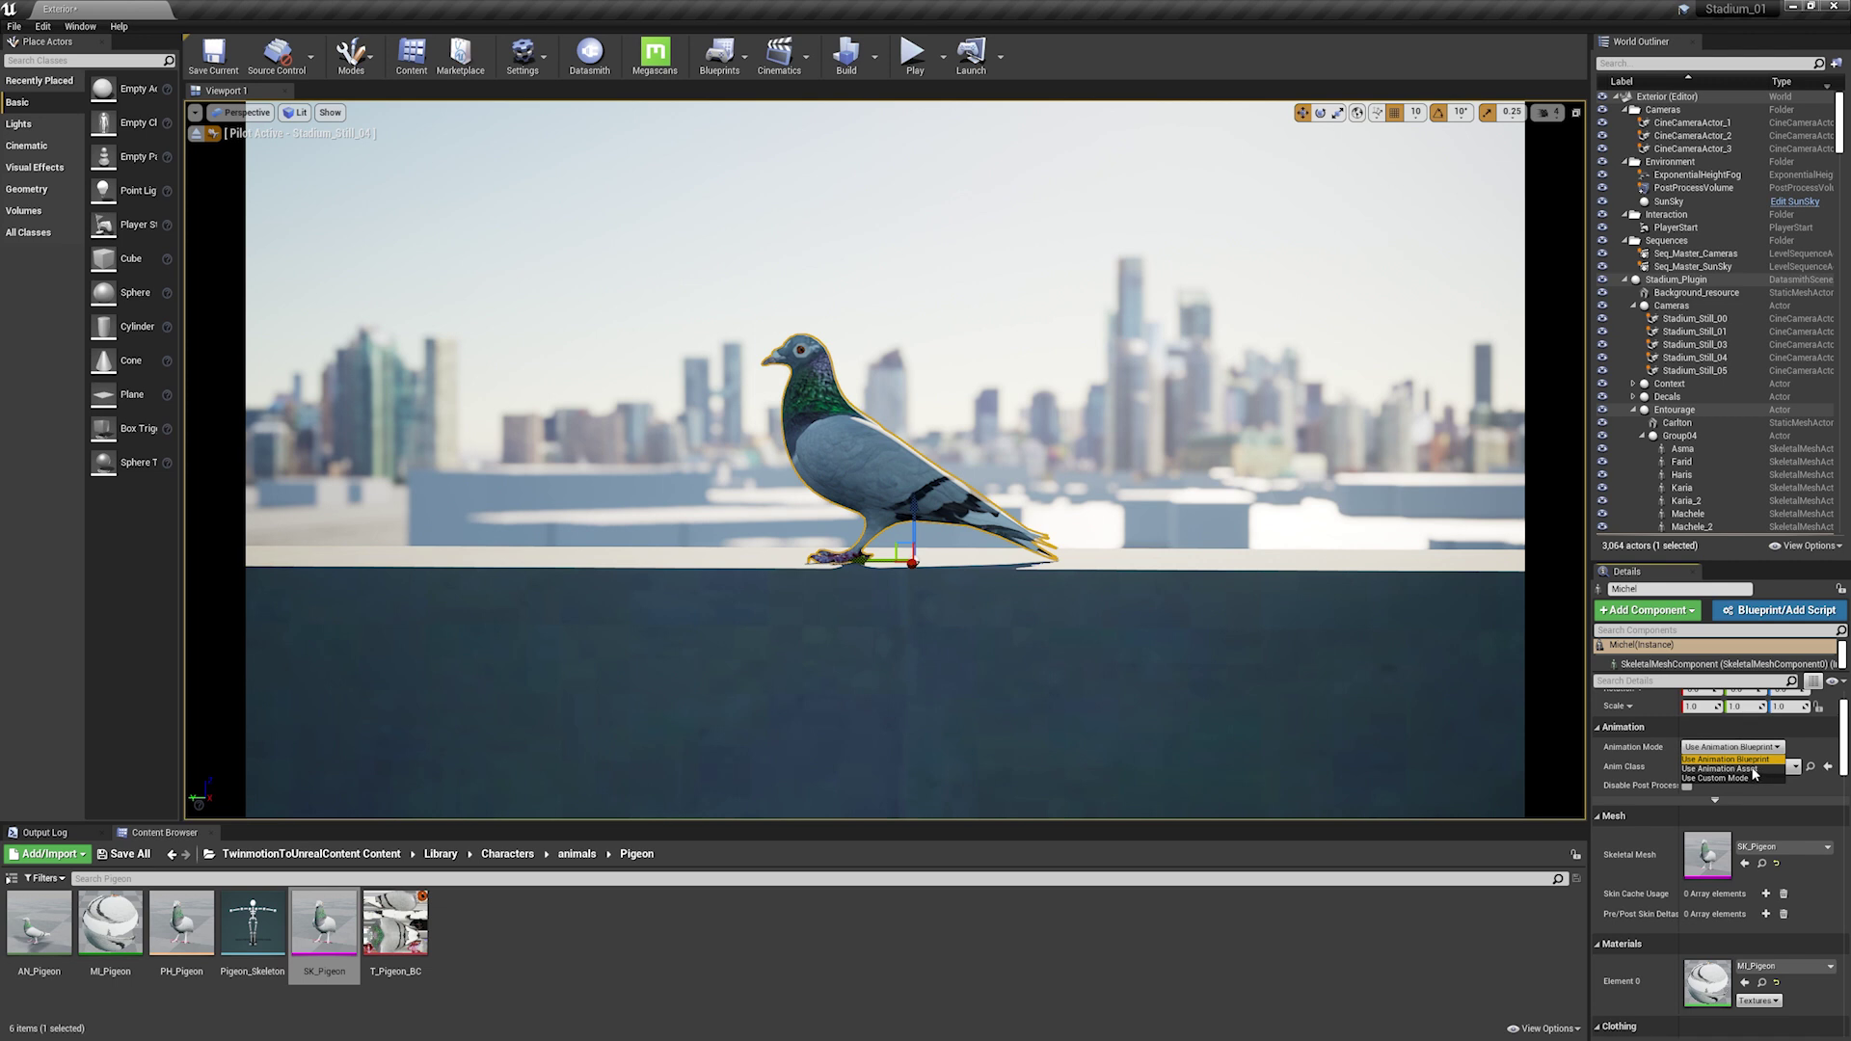
left_click(1754, 772)
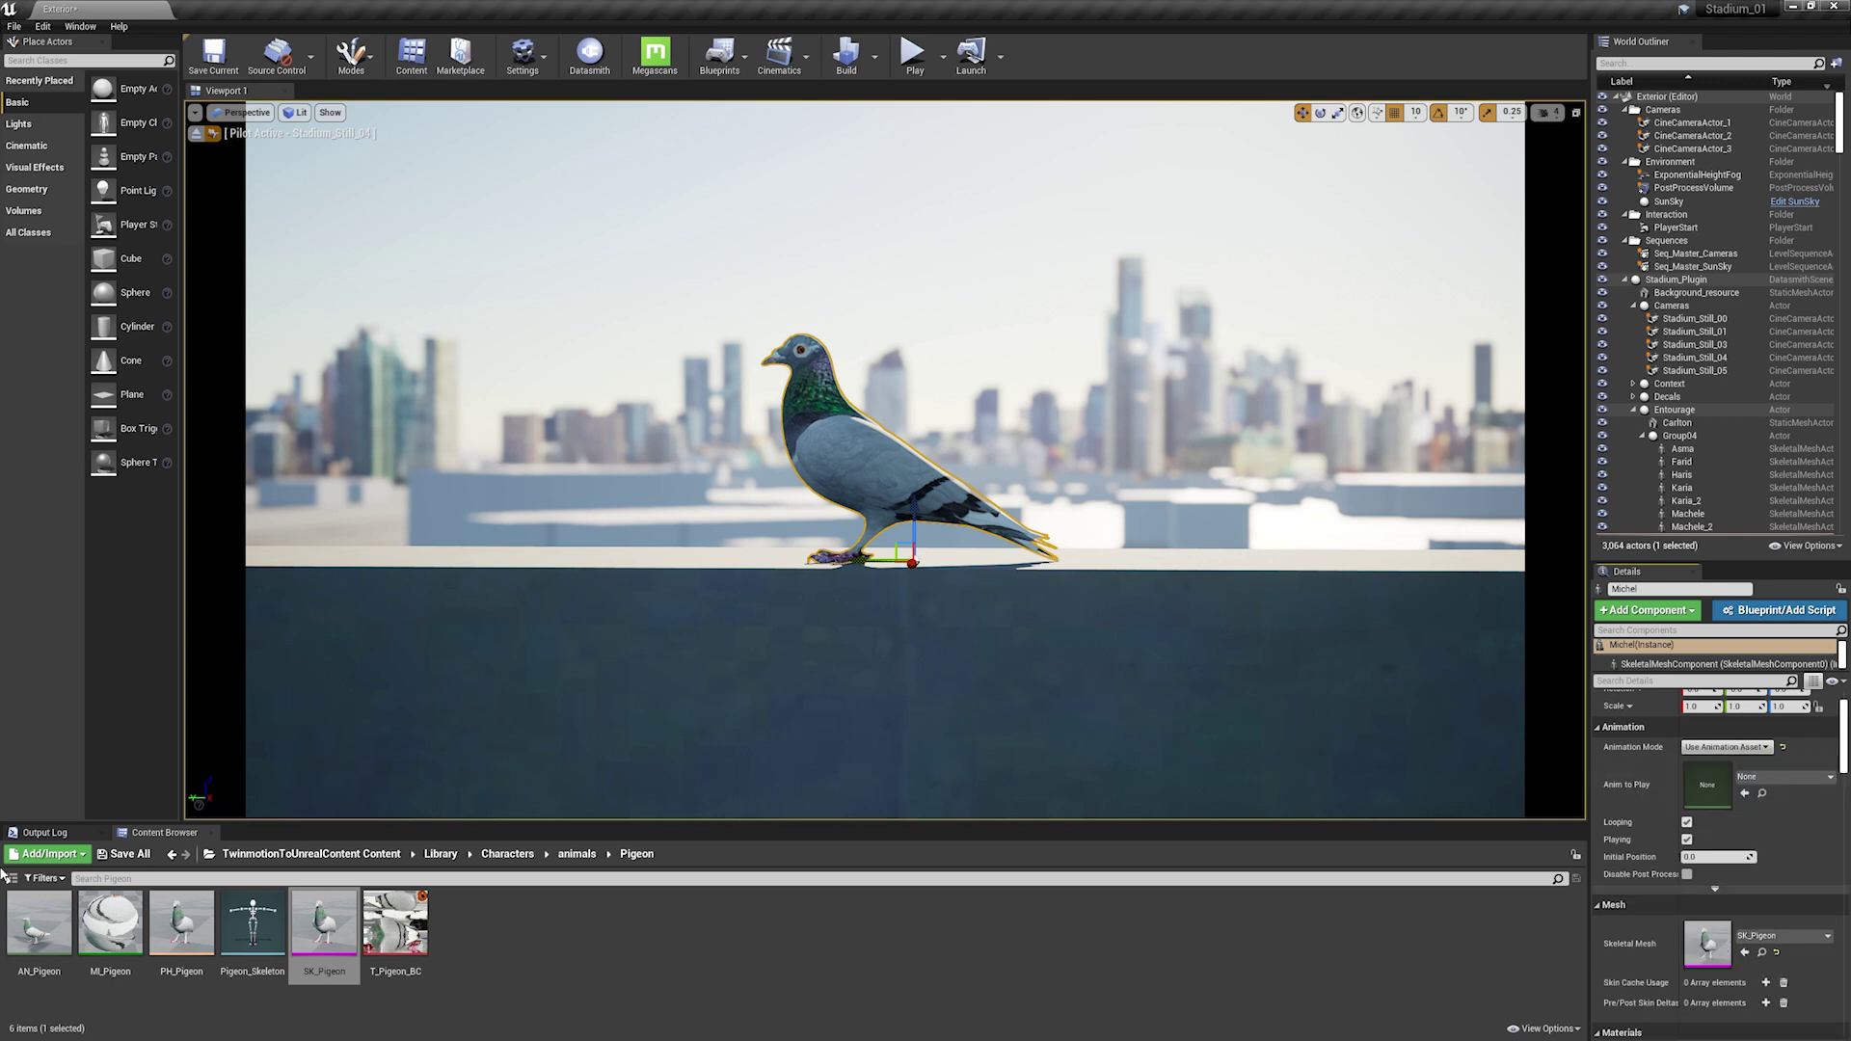
left_click_drag(39, 925, 1706, 783)
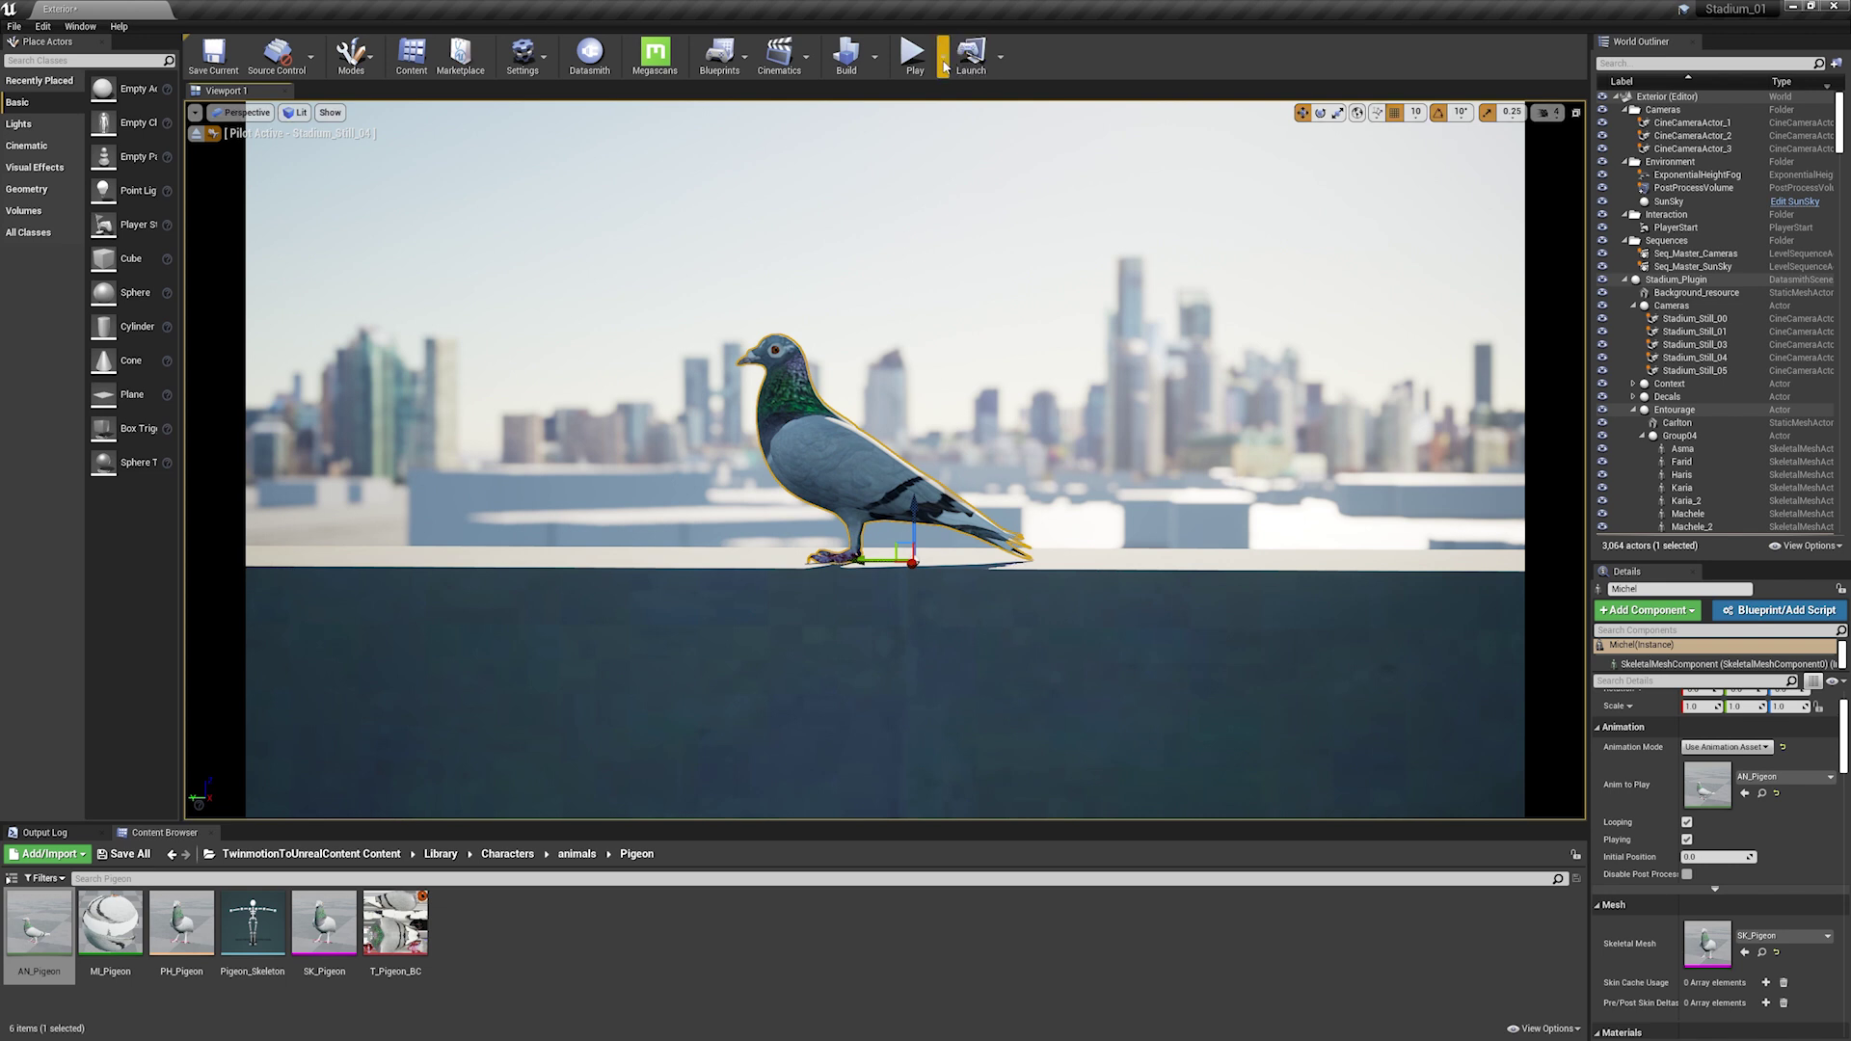
left_click(945, 63)
left_click(984, 187)
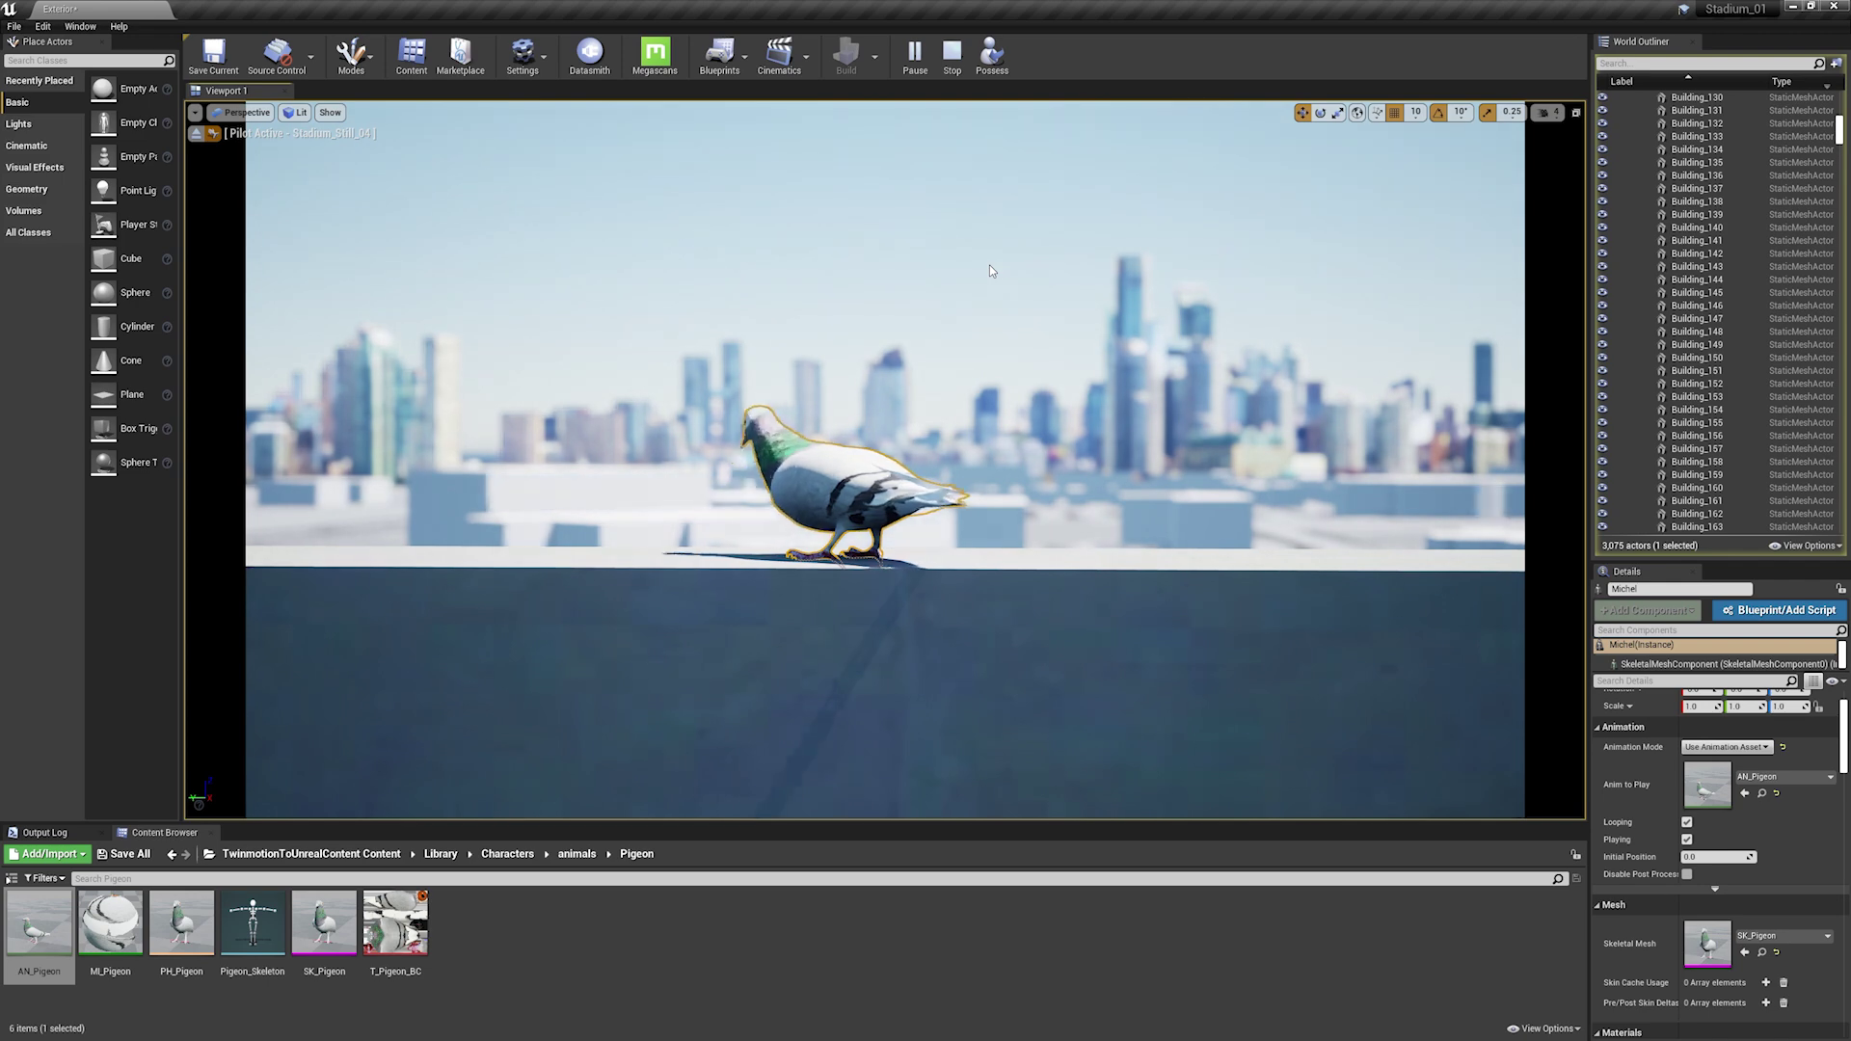
Stop simulating, frame the Teaser_3 trash can, and select the SM_Stands_9 stand behind it.
key("Escape")
left_click(1468, 444)
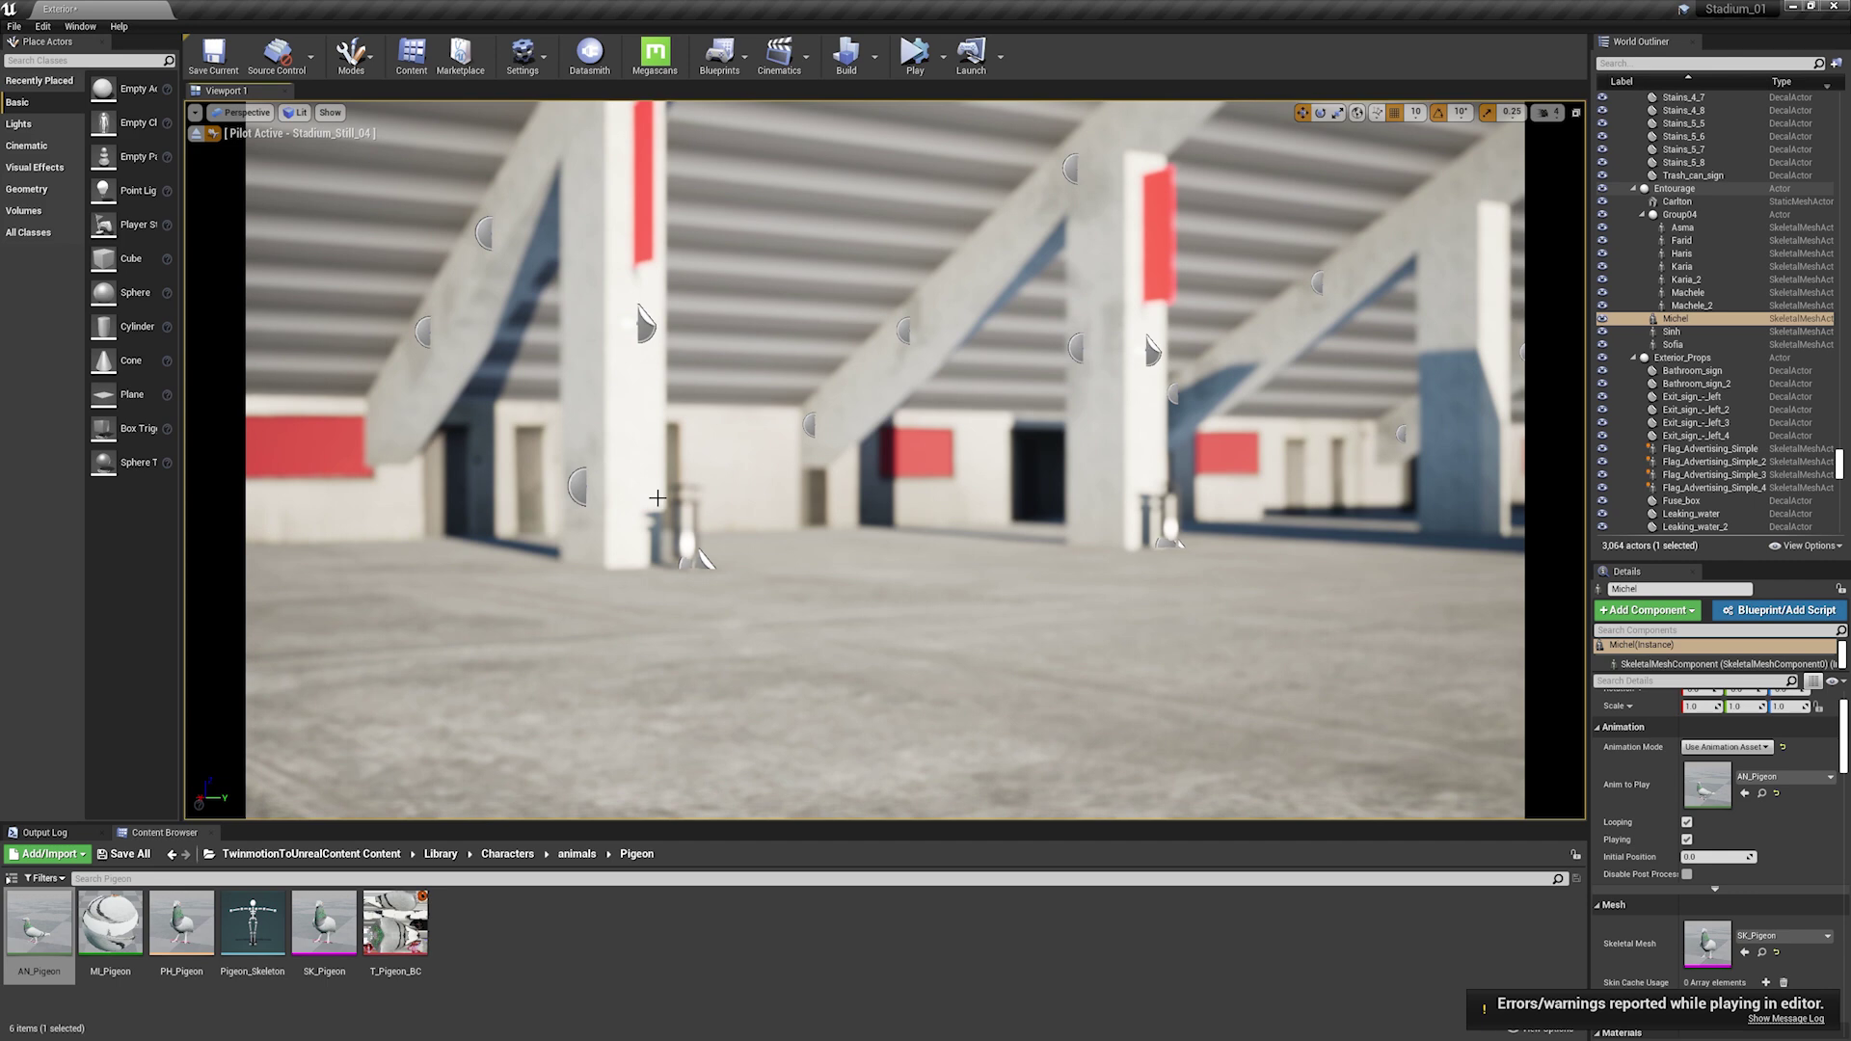
left_click(681, 527)
key("f")
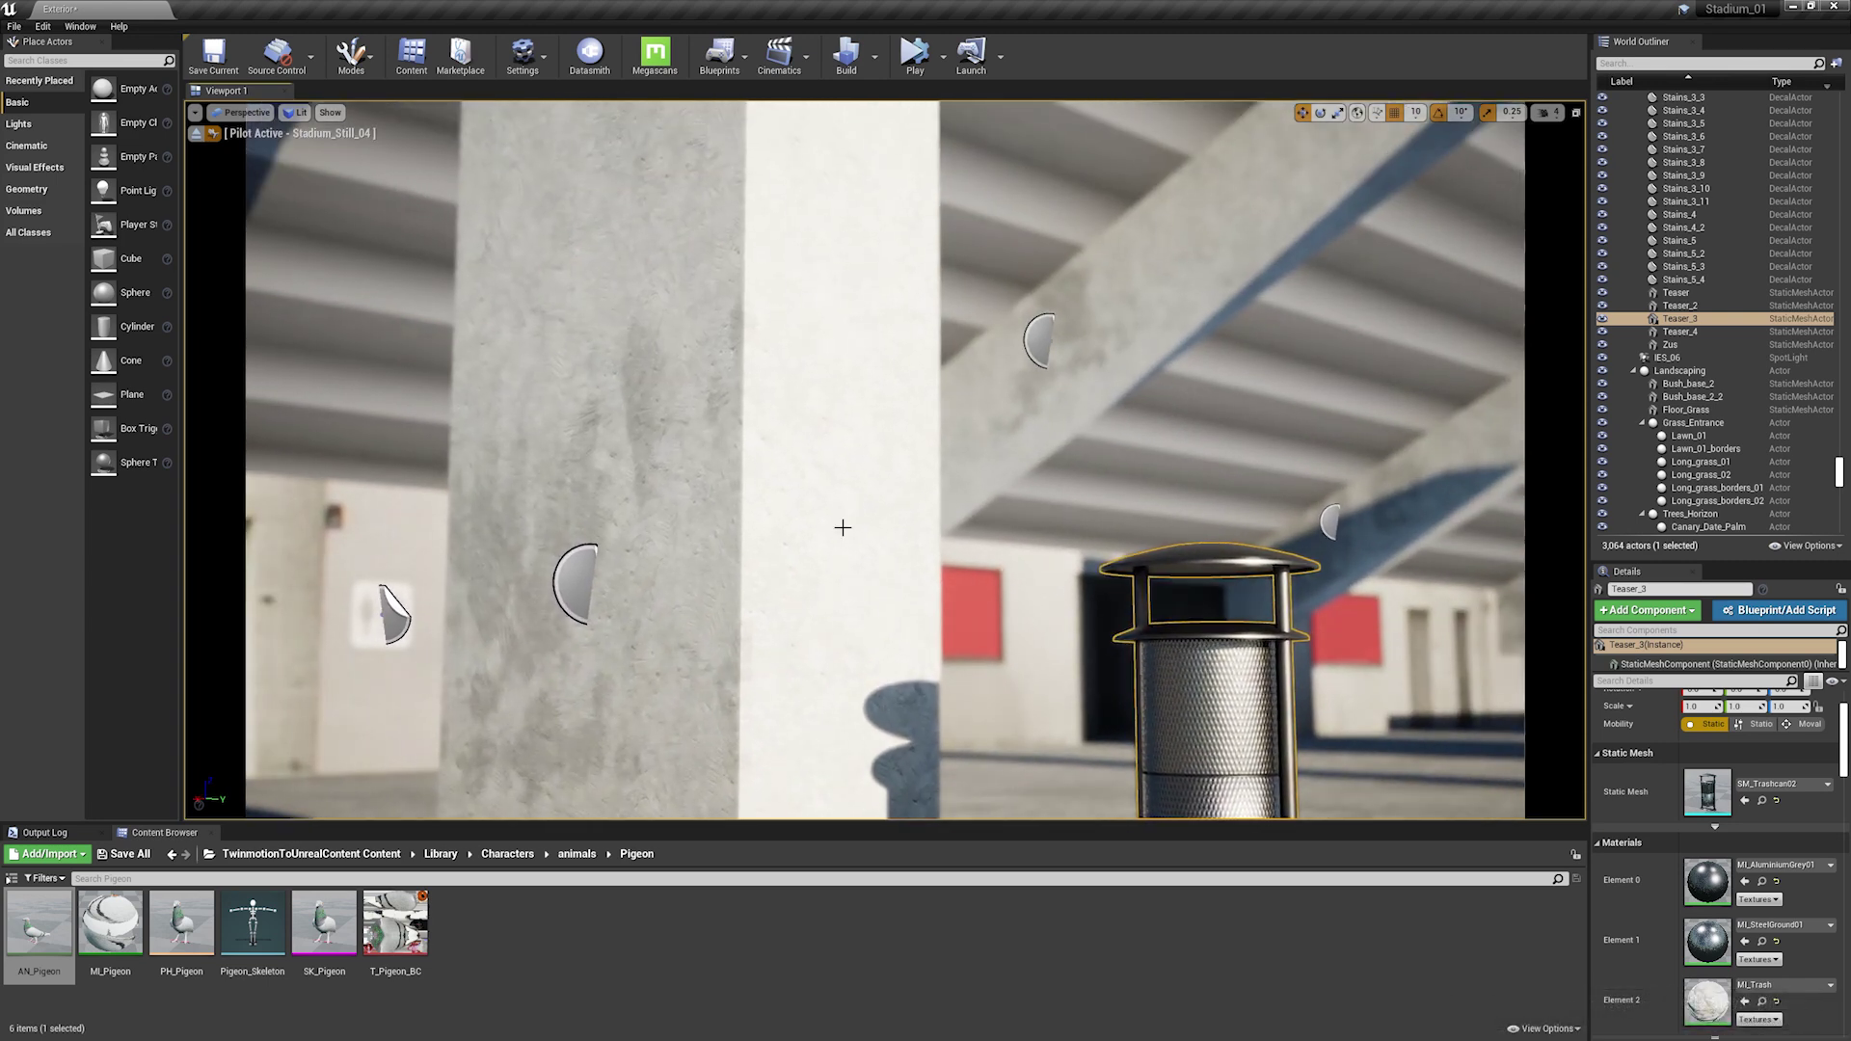
left_click(902, 573)
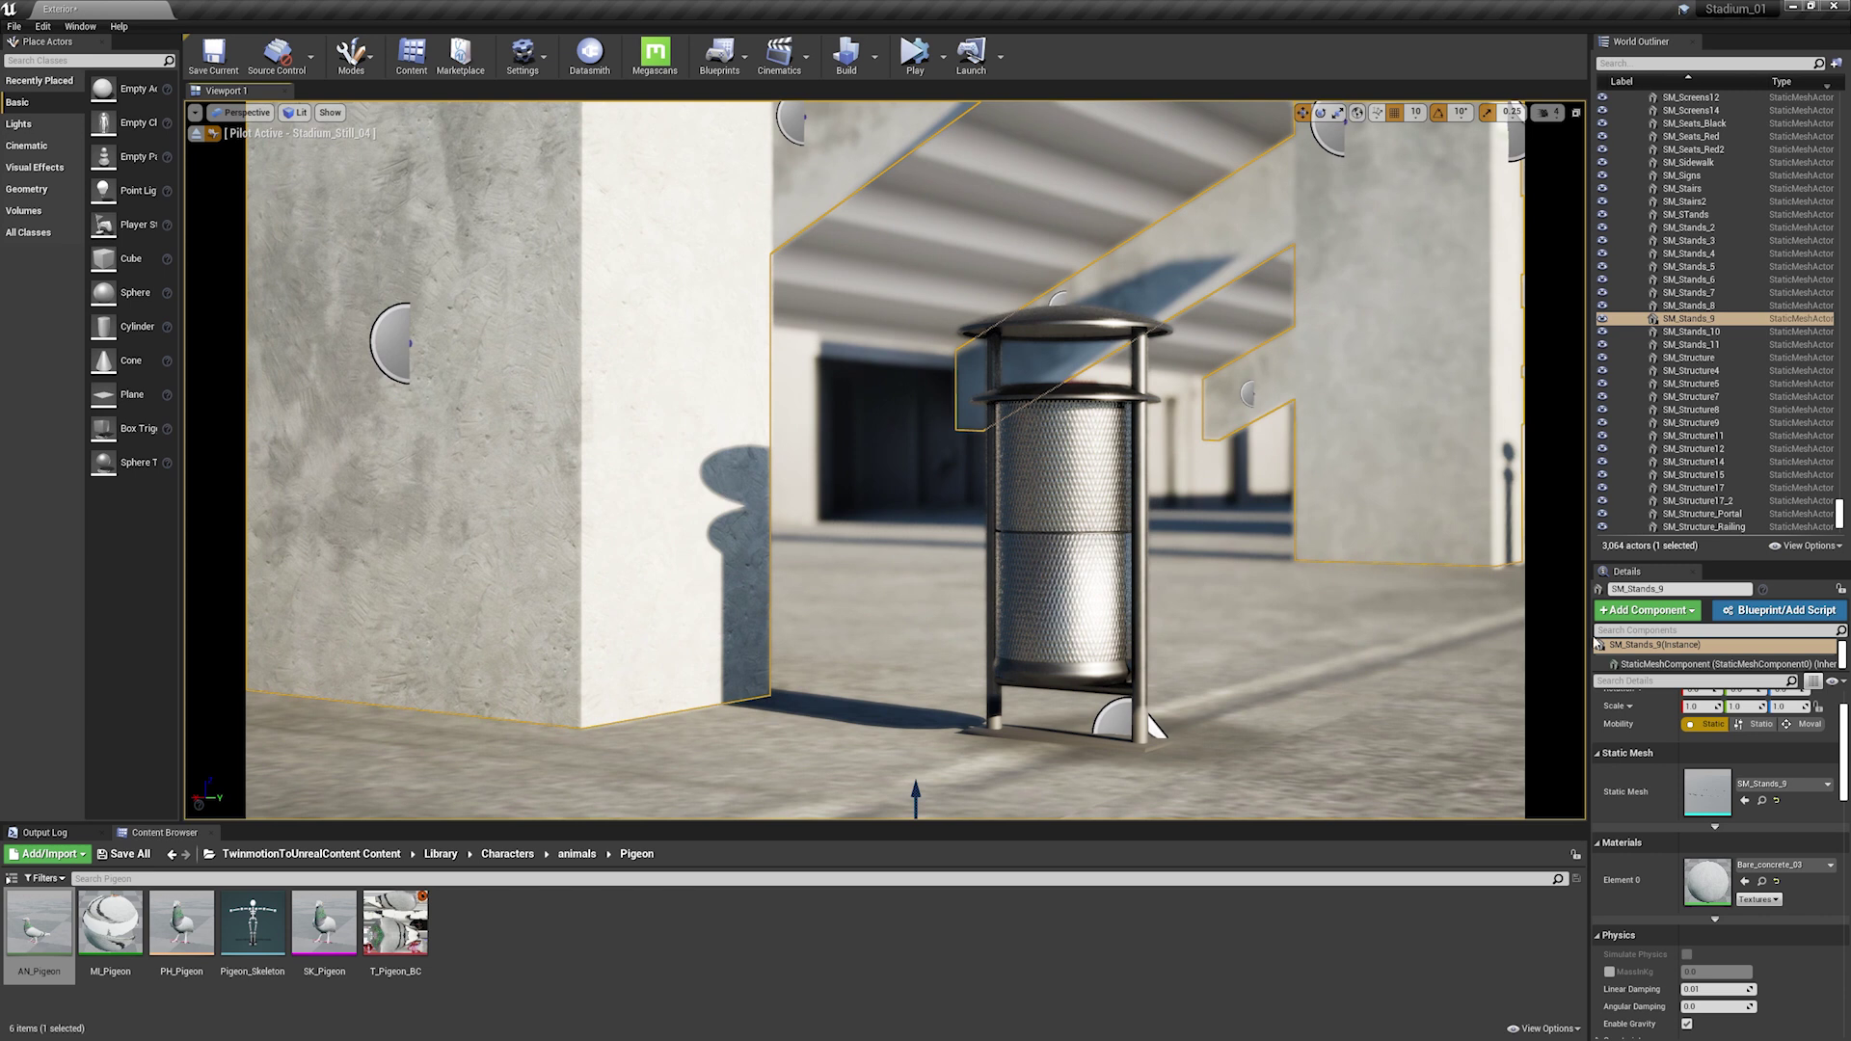
scroll(1846, 738, "down", 2)
scroll(1846, 739, "down", 2)
scroll(1847, 737, "down", 2)
scroll(1845, 737, "down", 2)
scroll(1721, 868, "down", 2)
scroll(1721, 868, "down", 2)
scroll(1721, 868, "down", 2)
scroll(1722, 868, "down", 2)
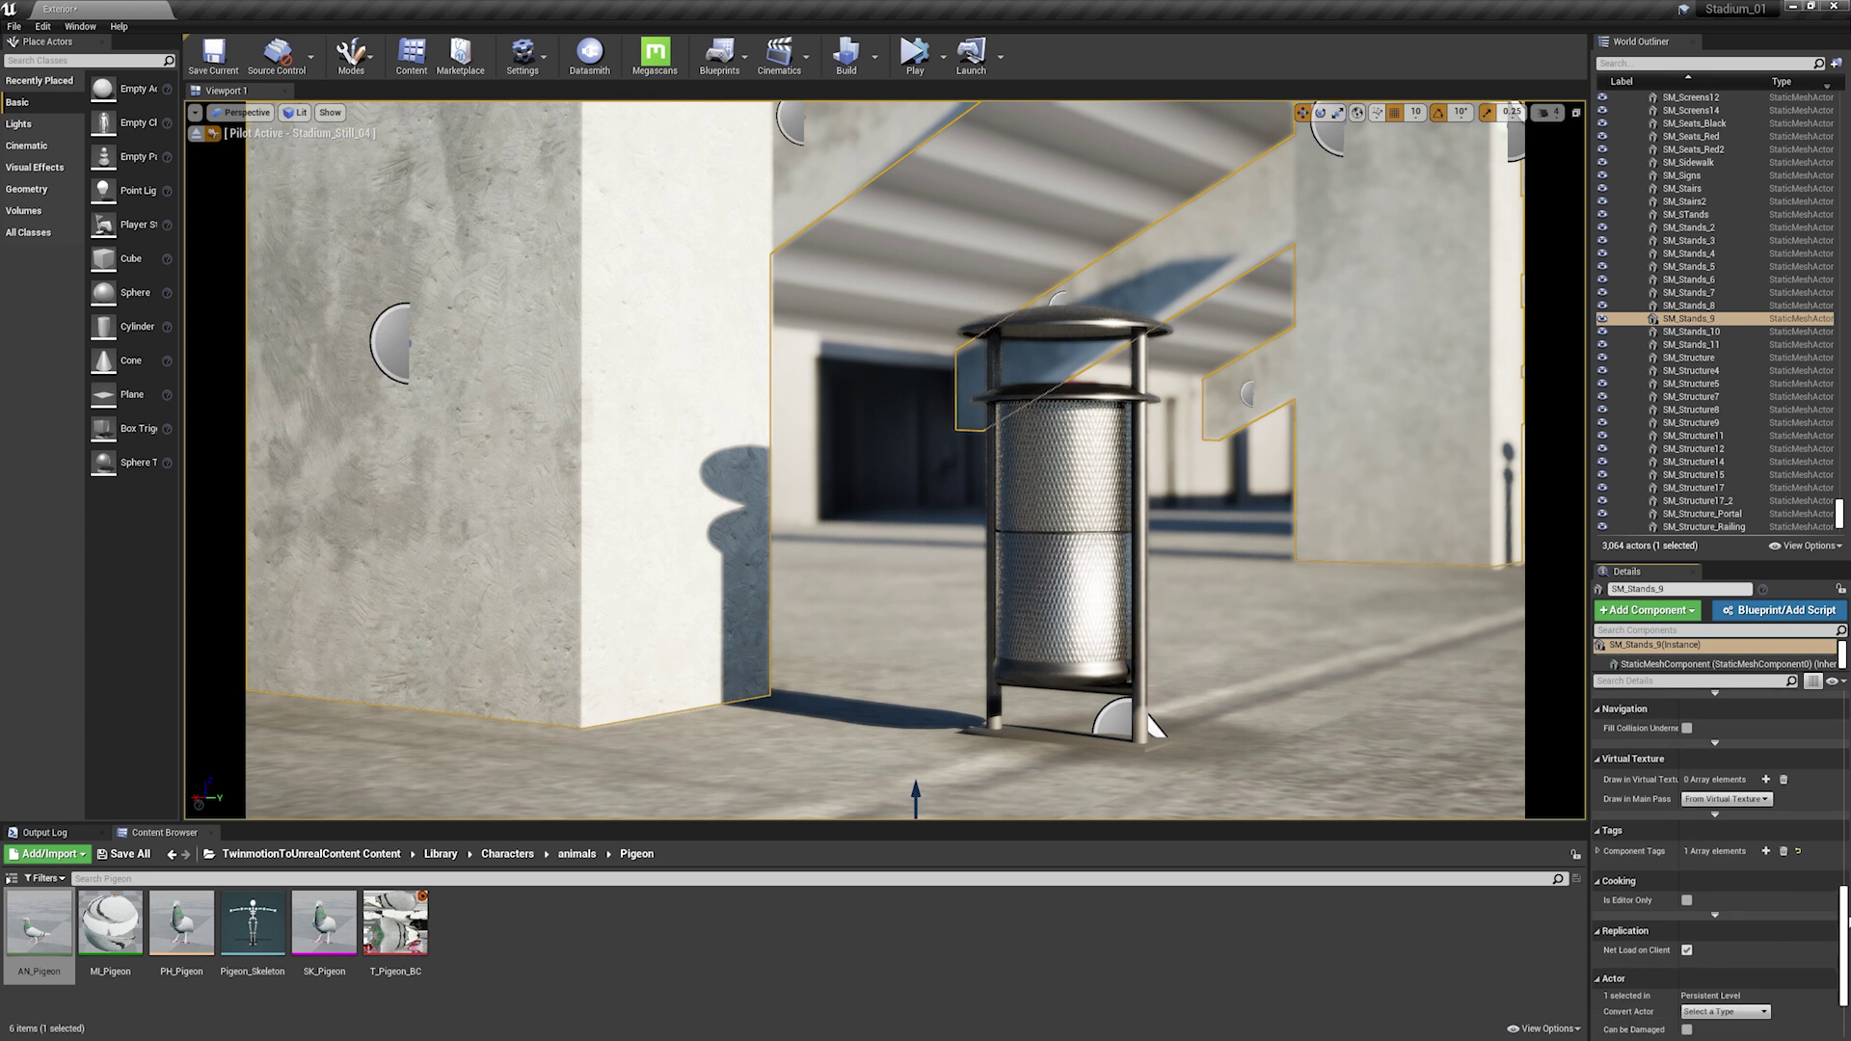
Expand SM_Stands_9's Asset User Data, element 0 and Datasmith User Data to show Metadata.
left_click(1598, 851)
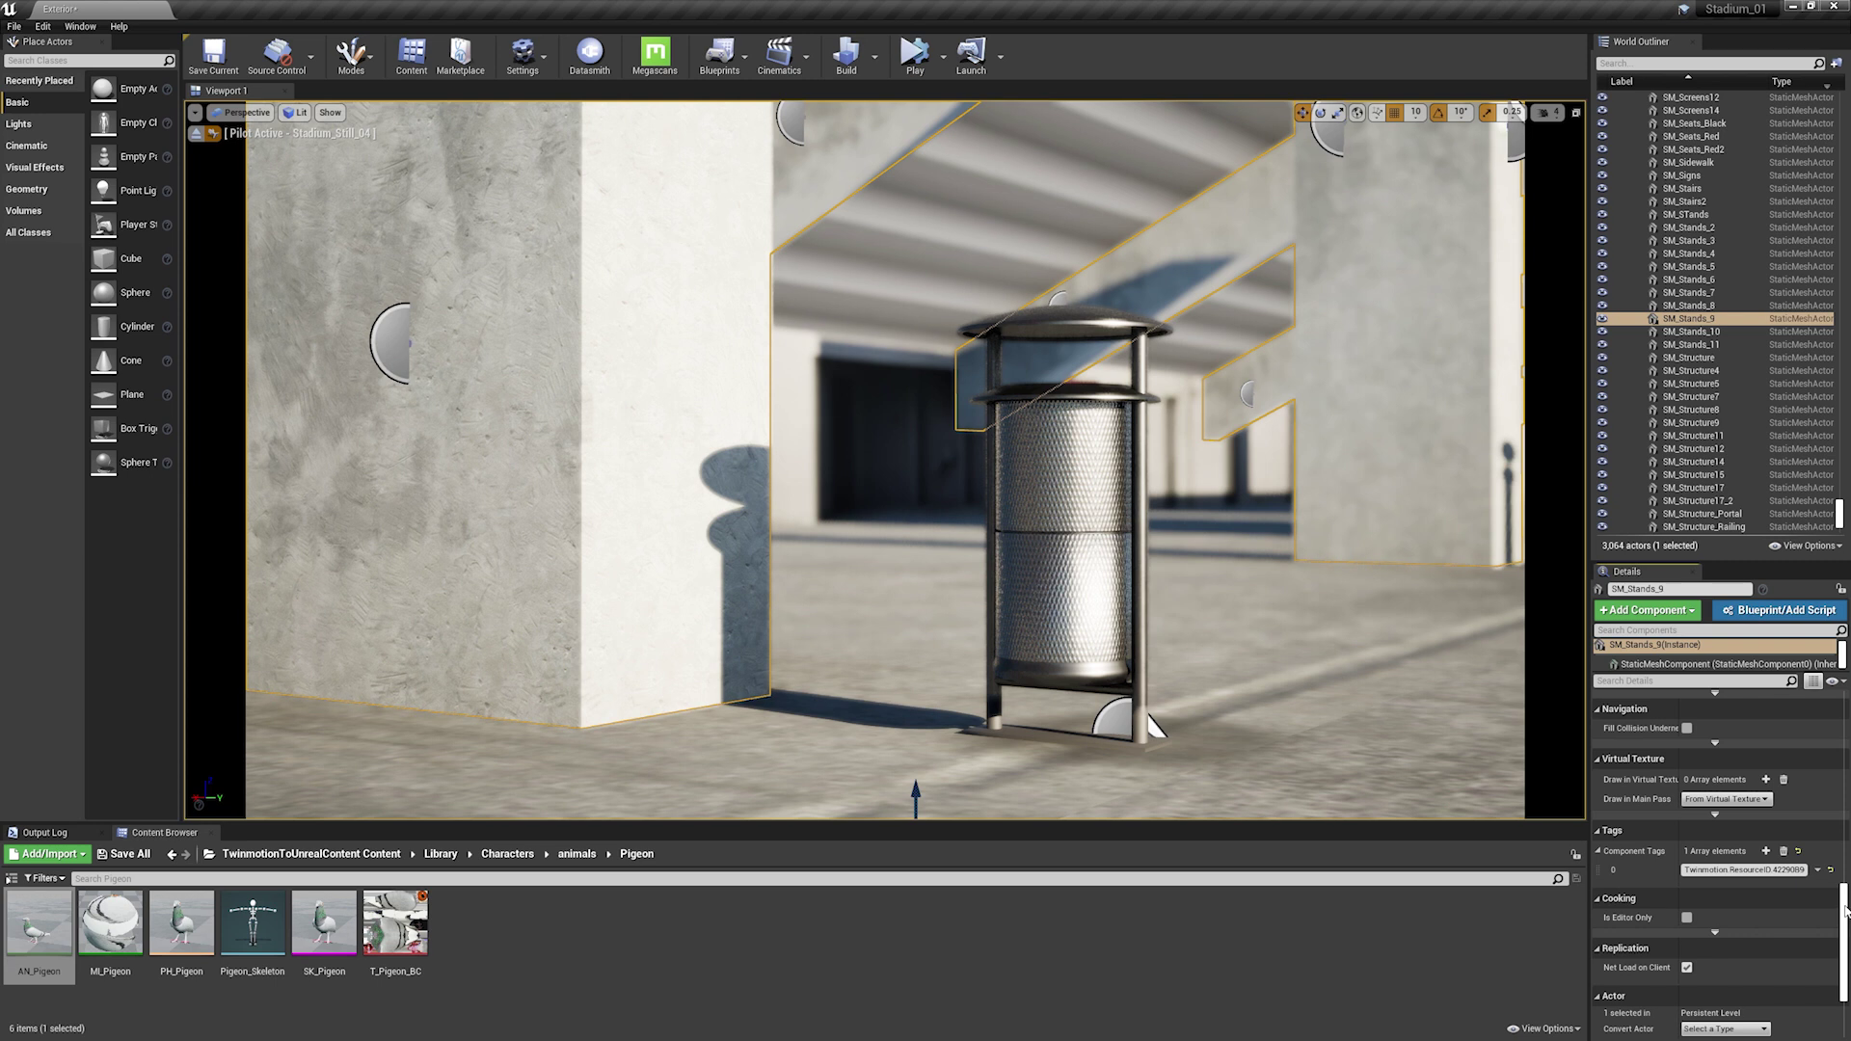
scroll(1845, 908, "up", 1)
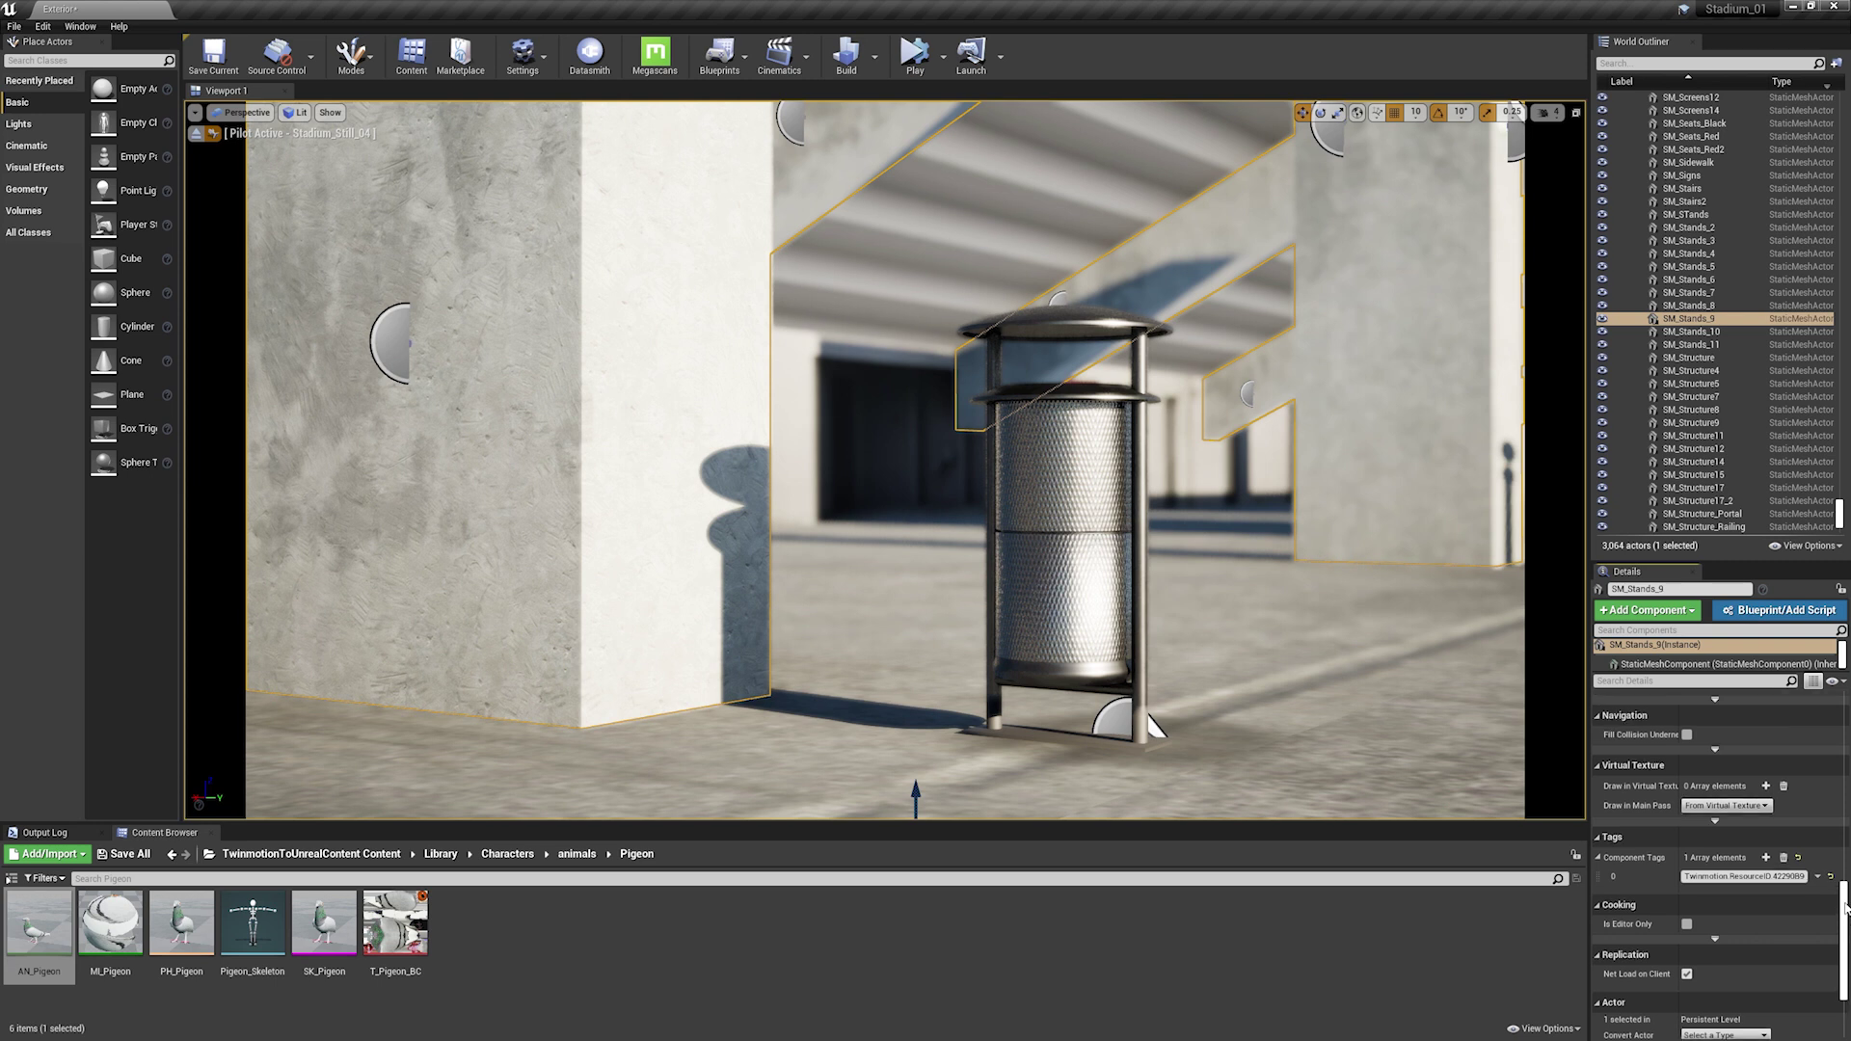
left_click_drag(1846, 907, 1846, 955)
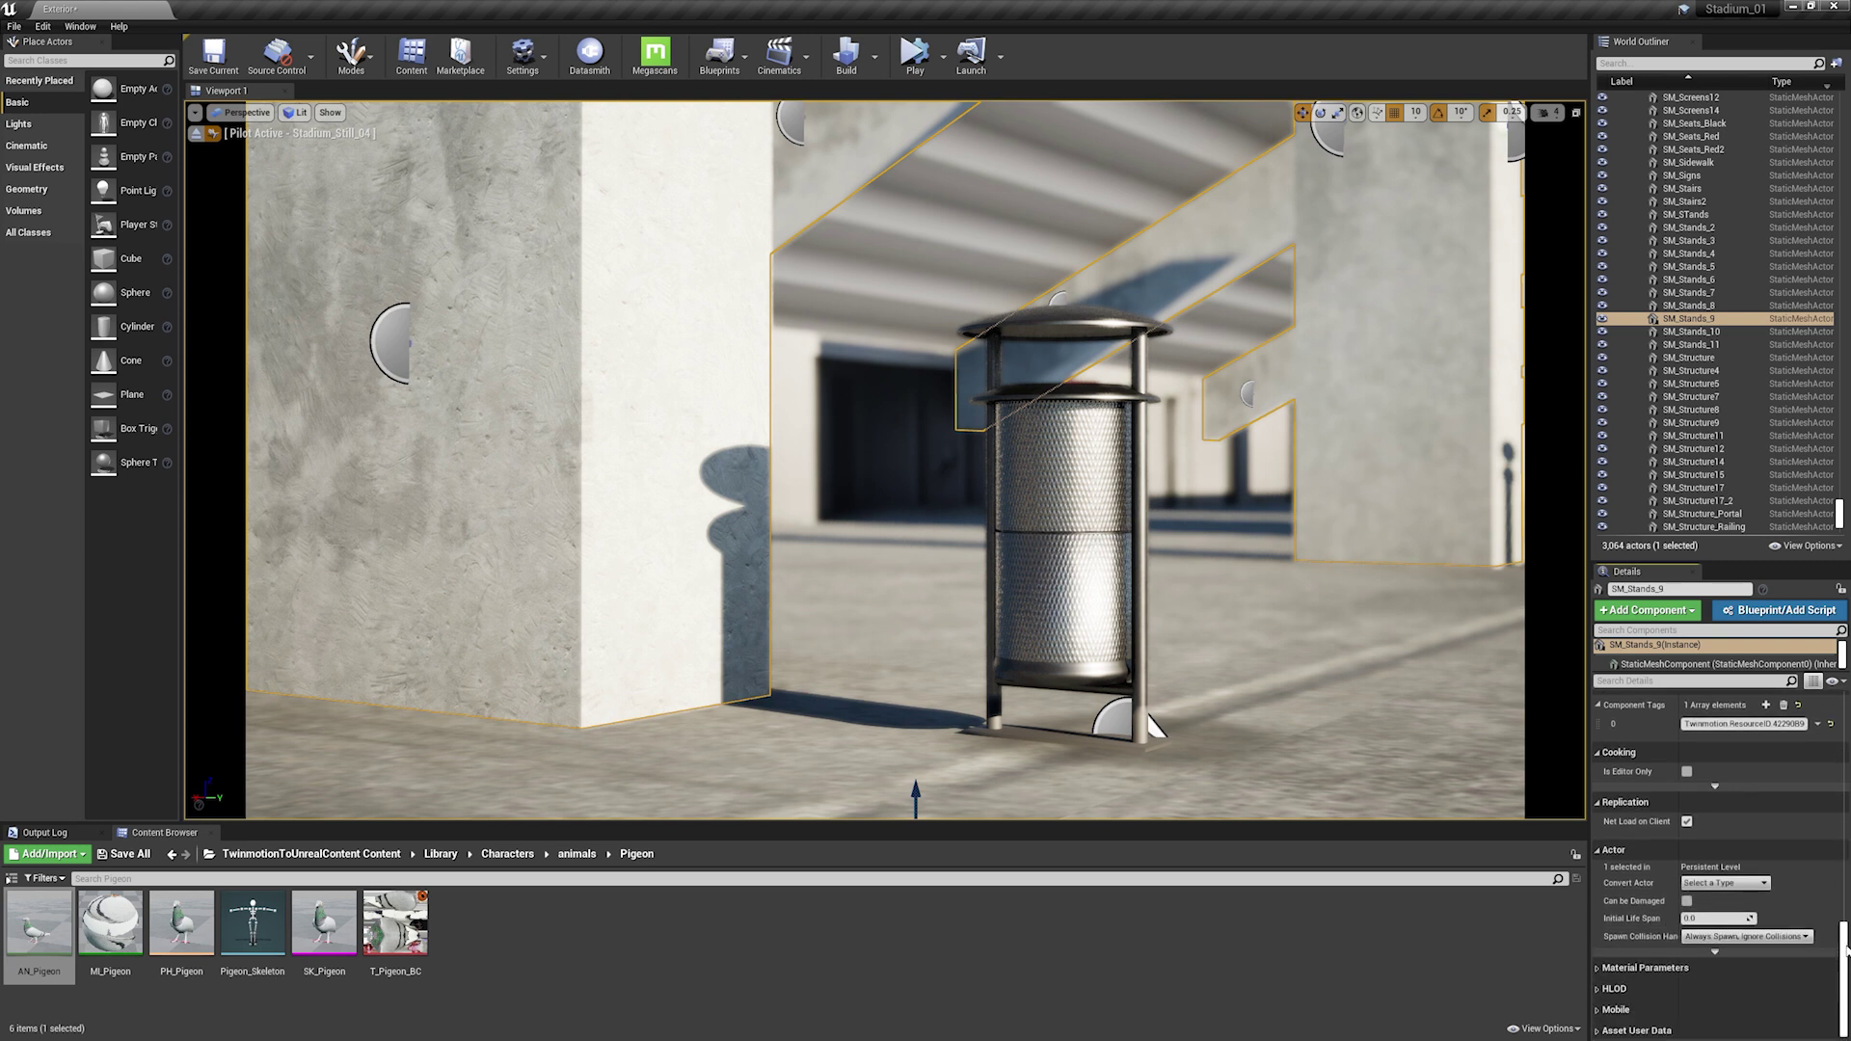
left_click(1599, 1029)
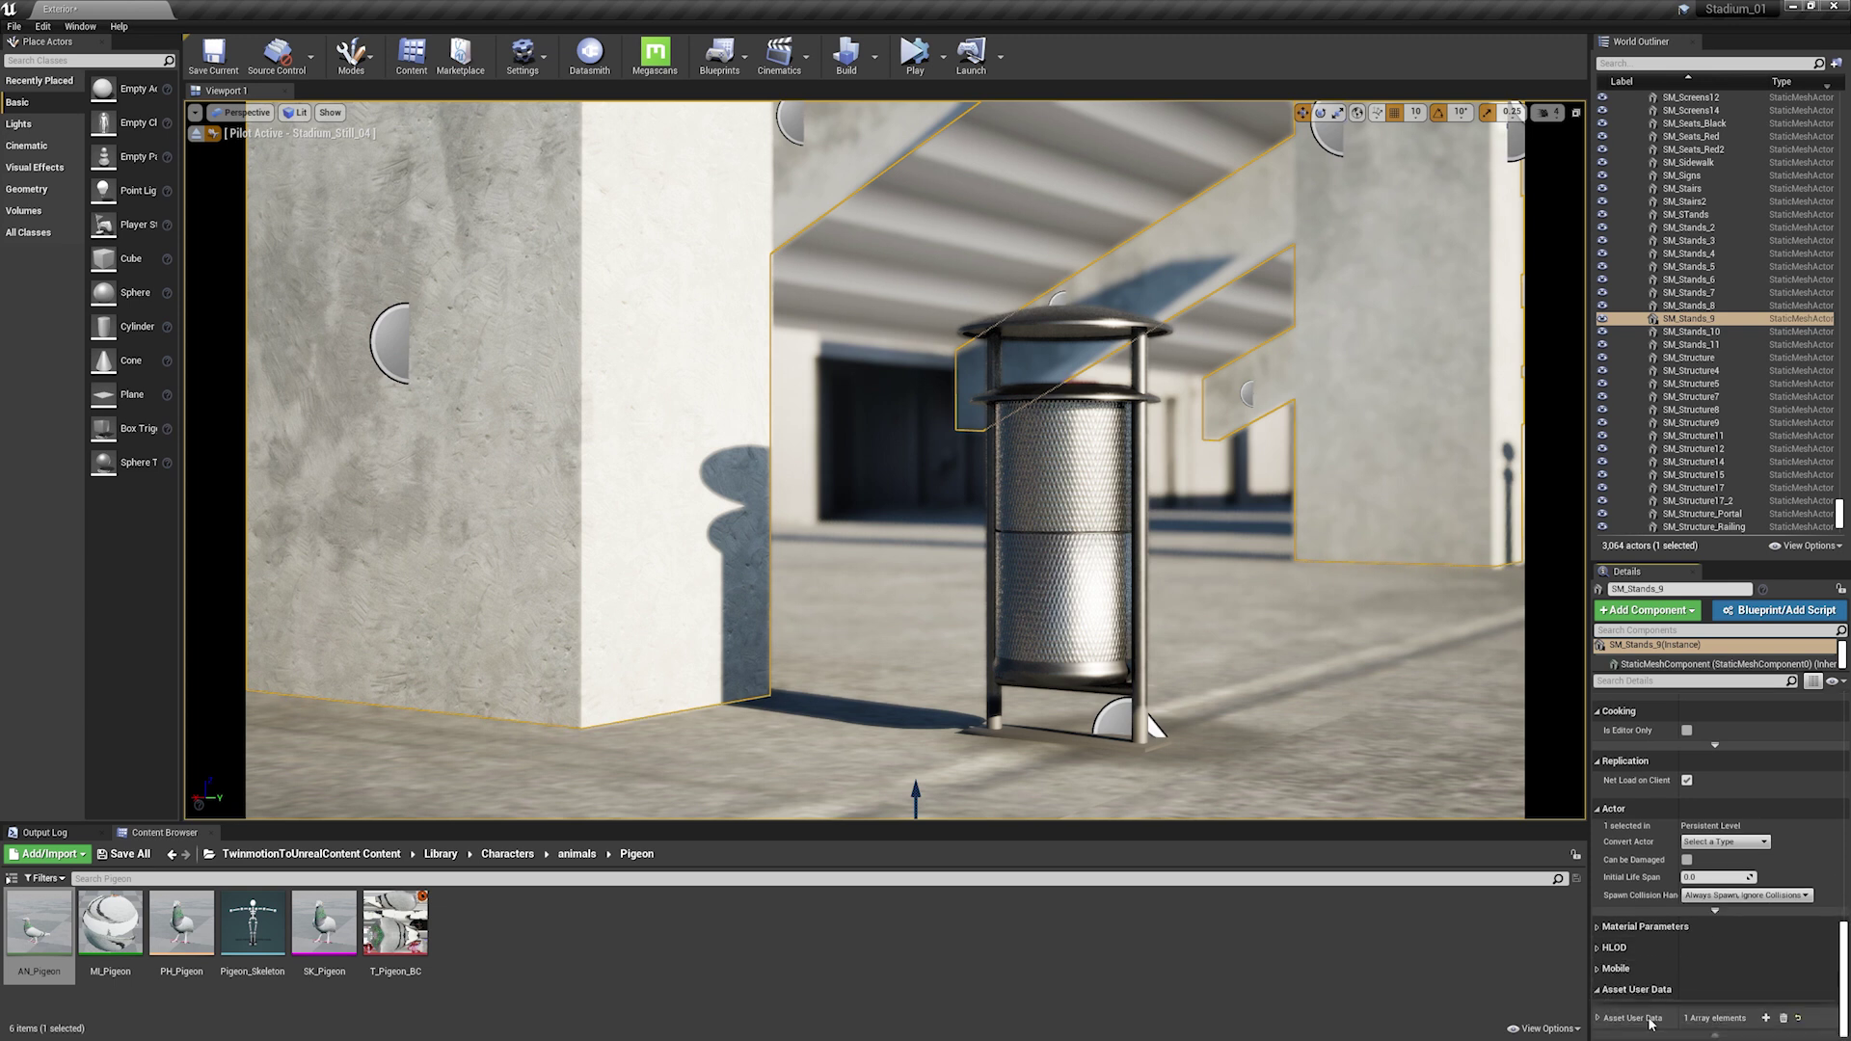
left_click(1598, 1019)
scroll(1629, 1016, "down", 1)
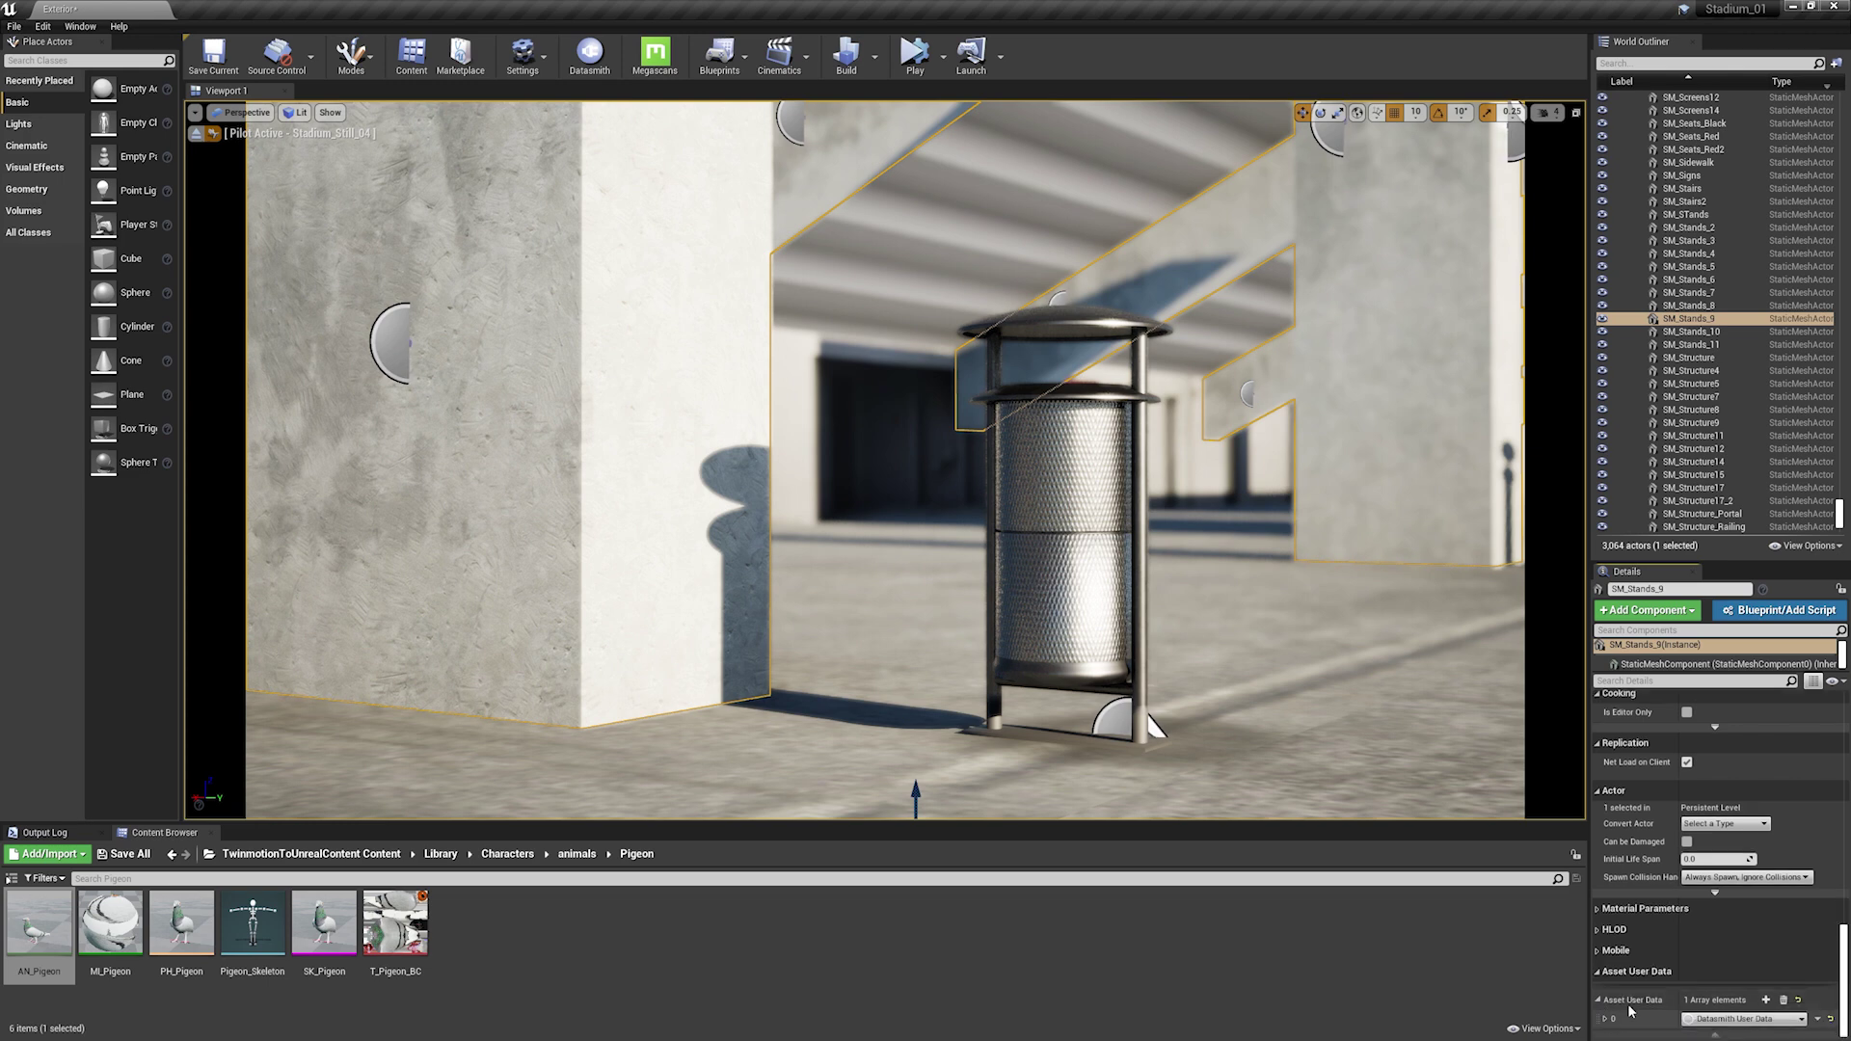
left_click(1606, 1019)
scroll(1760, 1010, "down", 1)
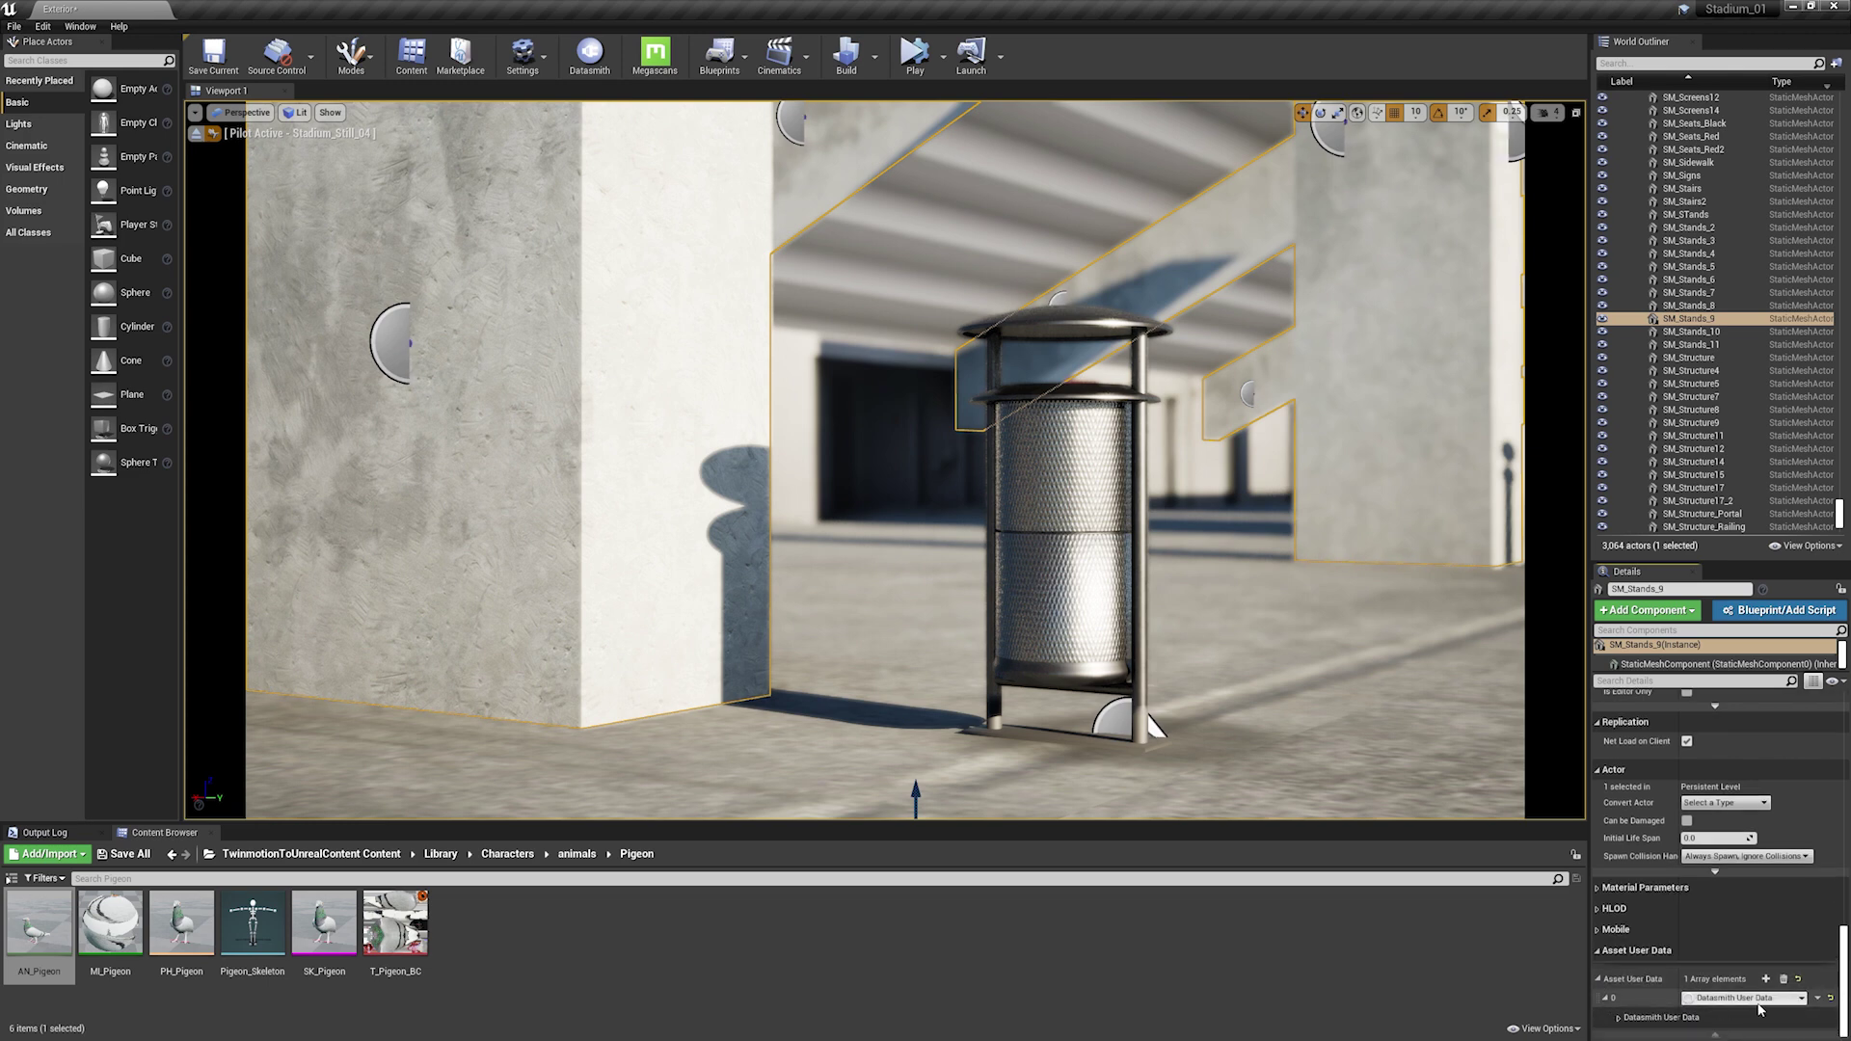
left_click(1619, 1017)
scroll(1623, 1012, "down", 1)
scroll(1627, 1004, "down", 1)
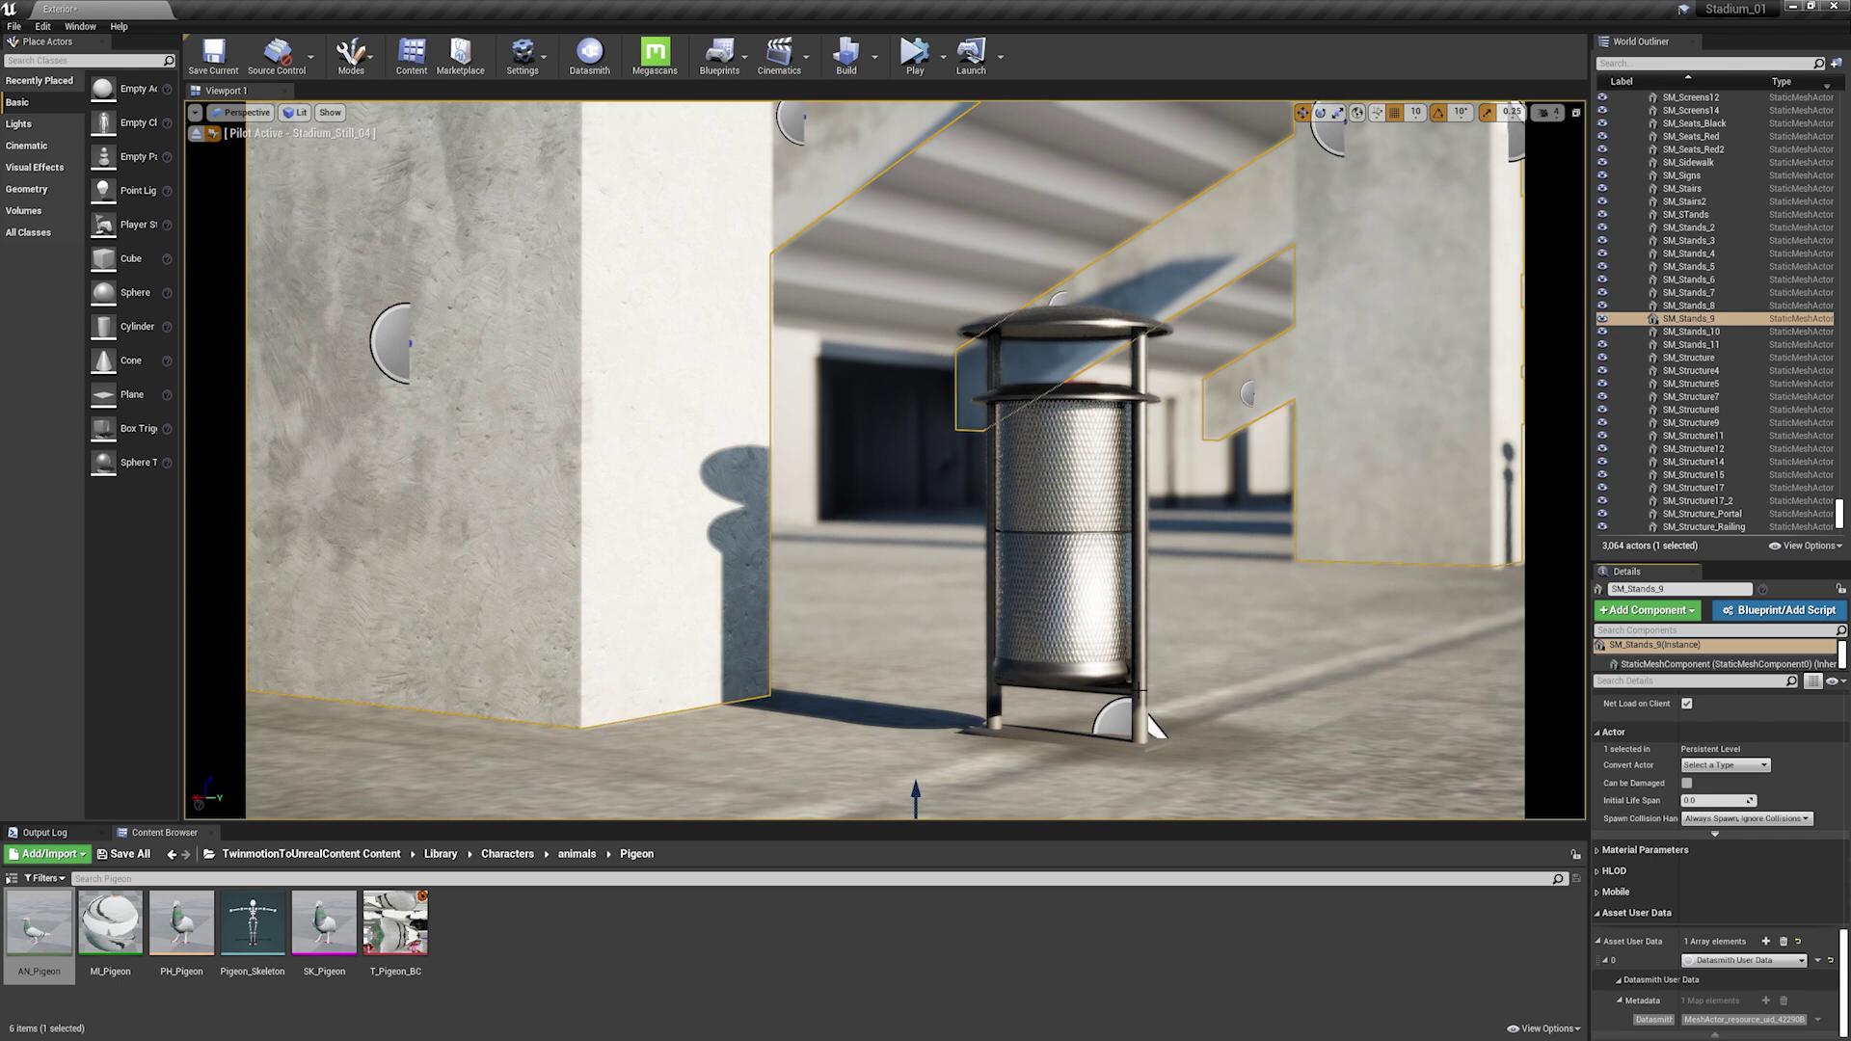
Frame the spotlight beside the red banner and set its Intensity to 5000 lm.
mouse_move(1204, 683)
right_mouse_down()
mouse_move(1200, 579)
mouse_move(1200, 665)
mouse_move(1201, 579)
mouse_move(1202, 622)
mouse_move(765, 343)
right_mouse_up()
left_click(693, 362)
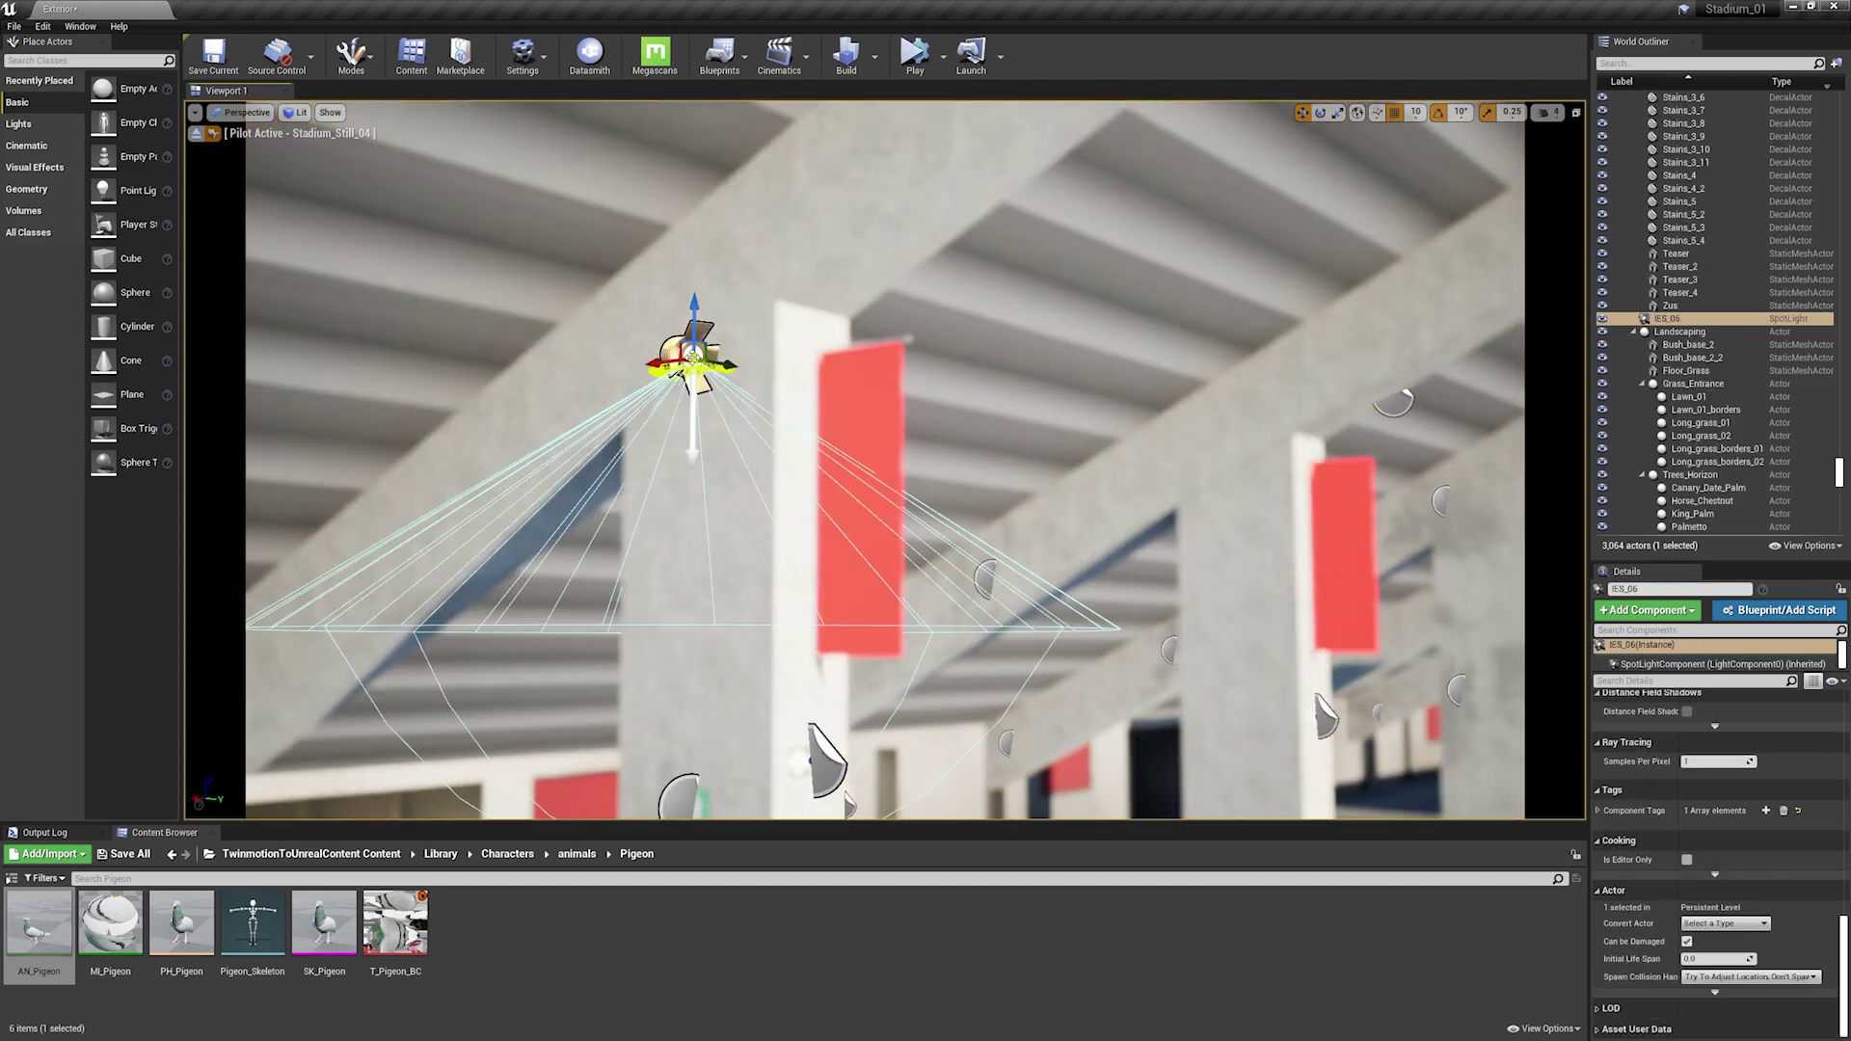
key("f")
scroll(696, 368, "up", 2)
scroll(847, 437, "up", 2)
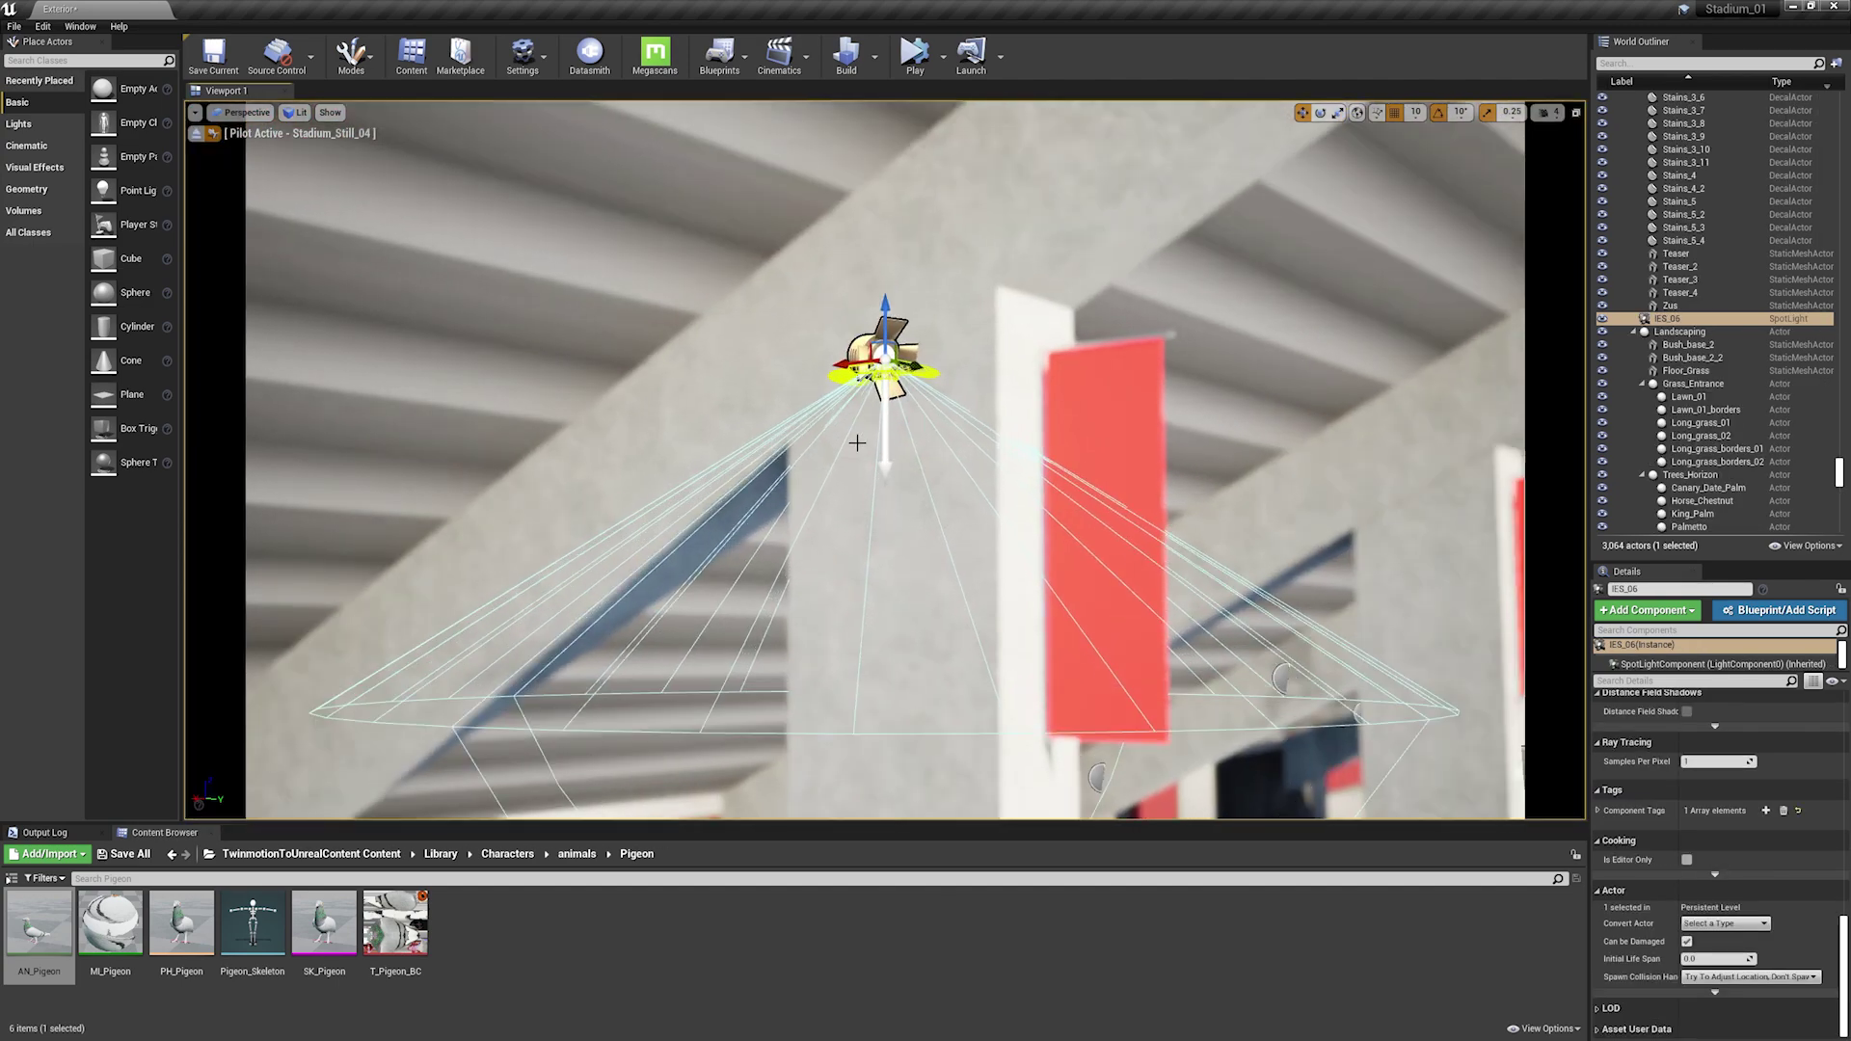
scroll(848, 437, "up", 3)
right_click_drag(848, 438, 905, 545)
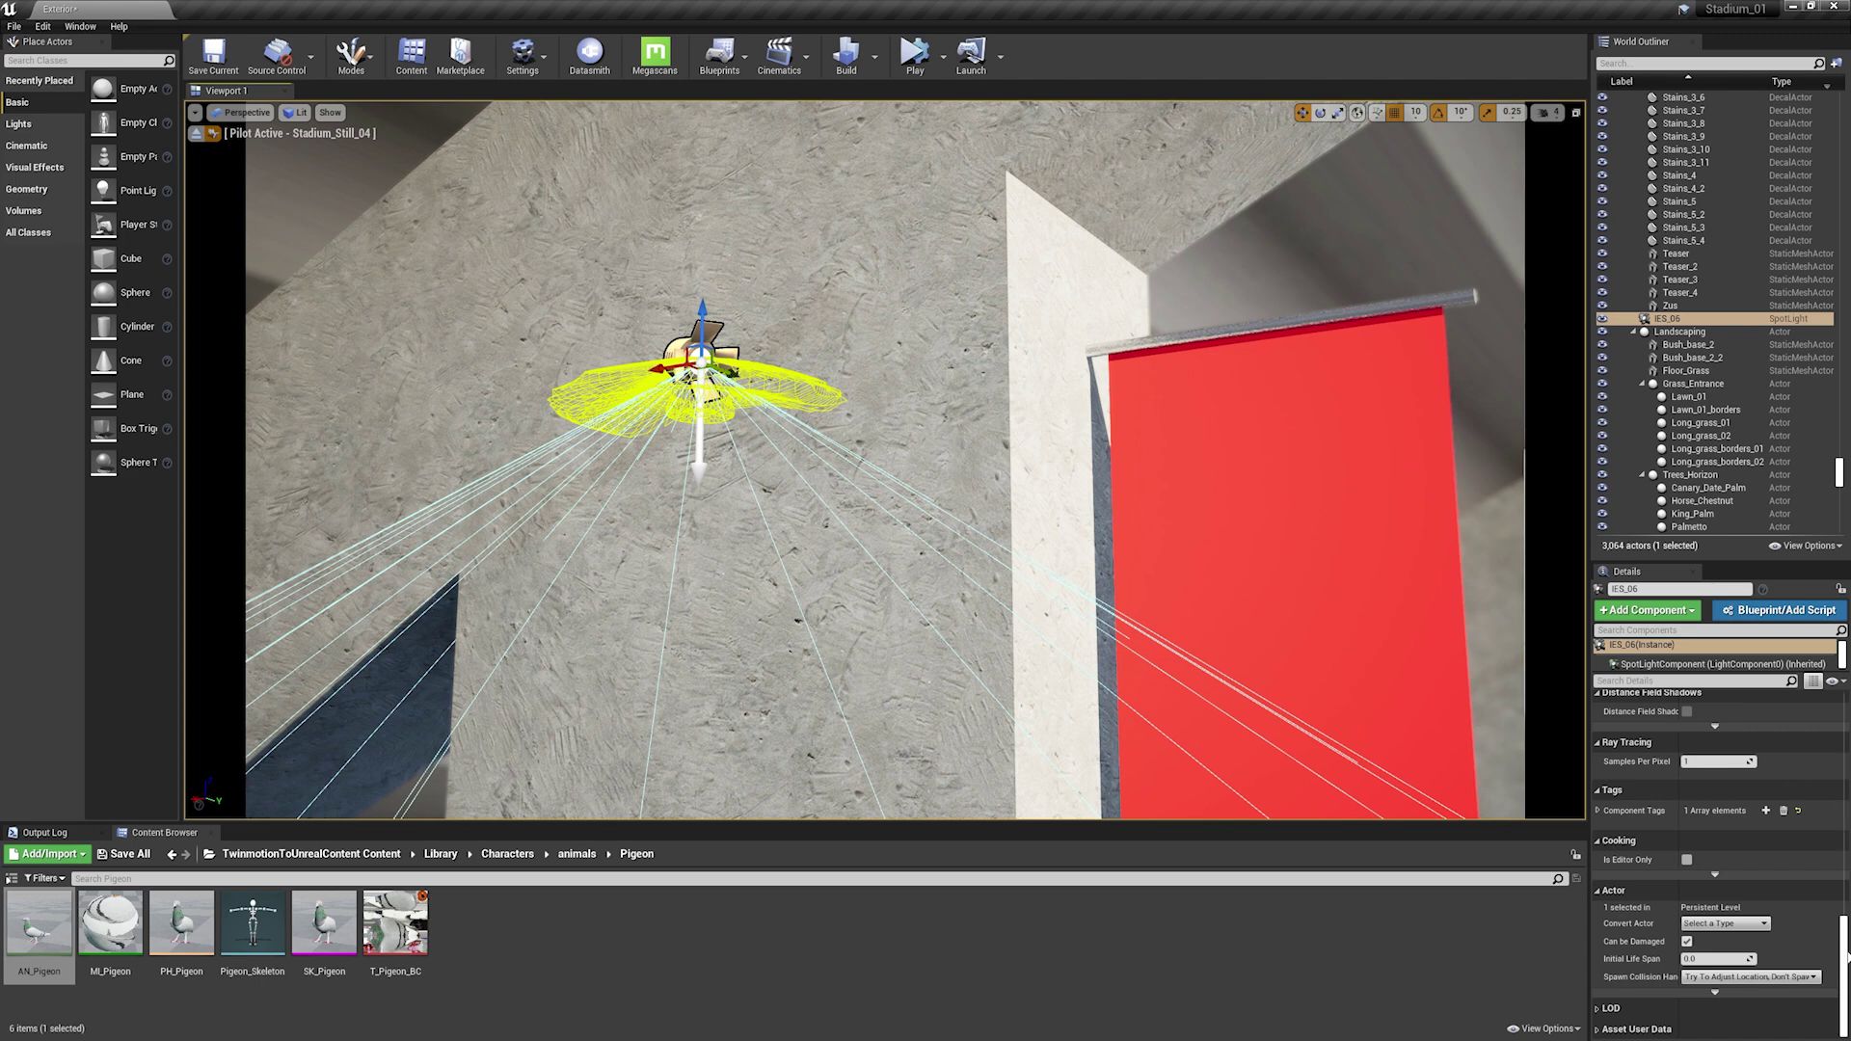
left_click_drag(1846, 956, 1830, 742)
left_click(1716, 777)
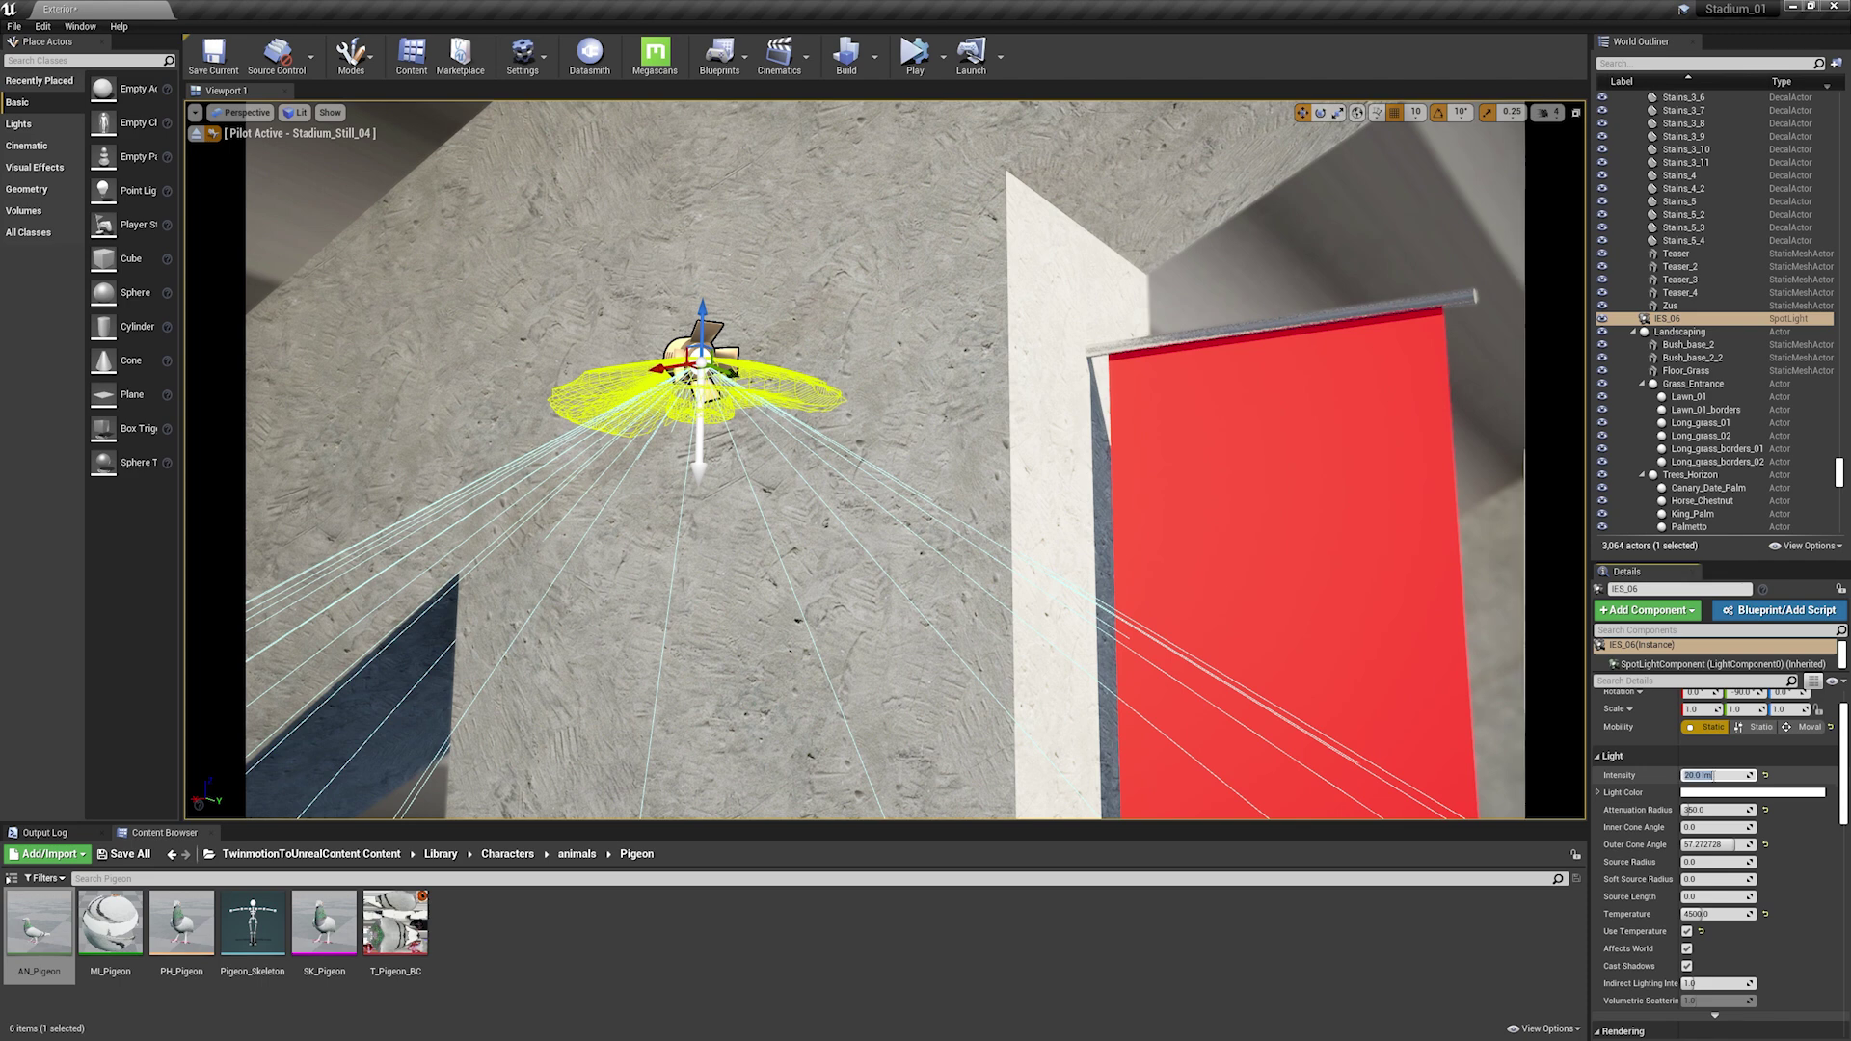
type("5000")
key("Return")
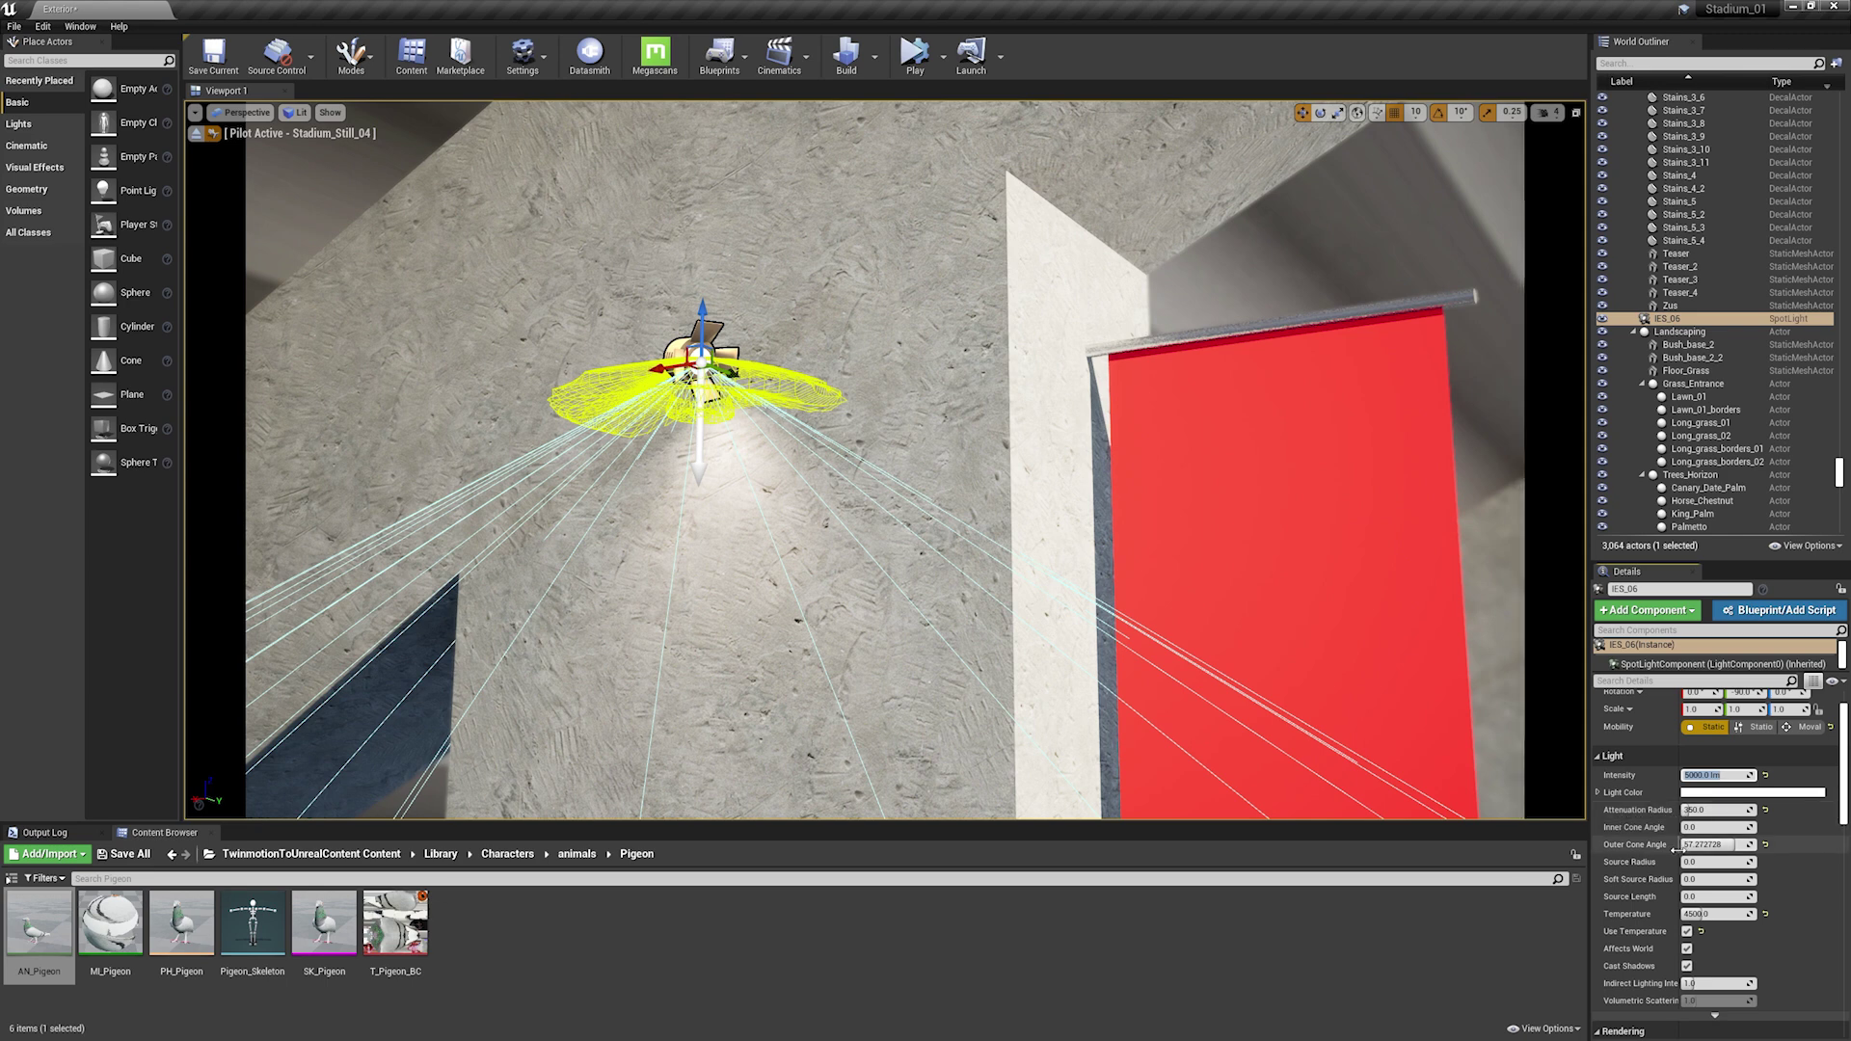
scroll(1686, 763, "down", 1)
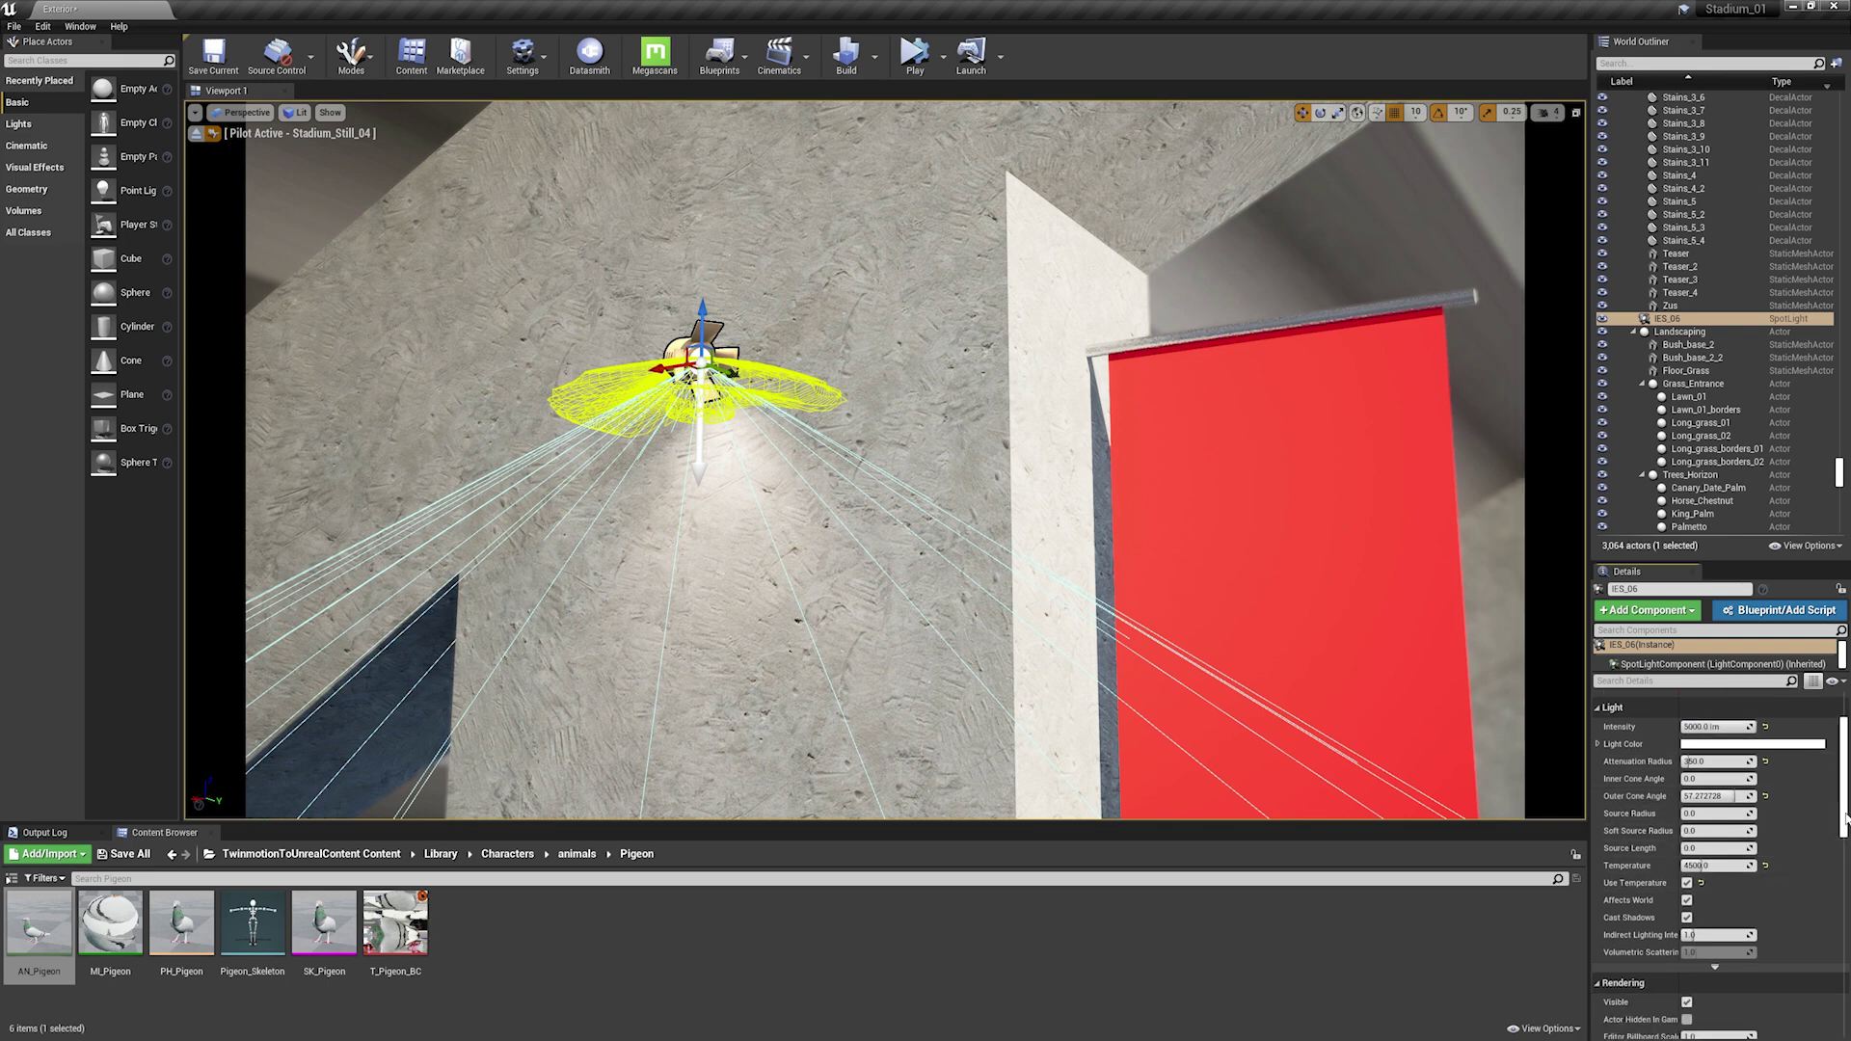
scroll(1846, 818, "down", 1)
scroll(1846, 816, "down", 1)
scroll(1847, 817, "down", 1)
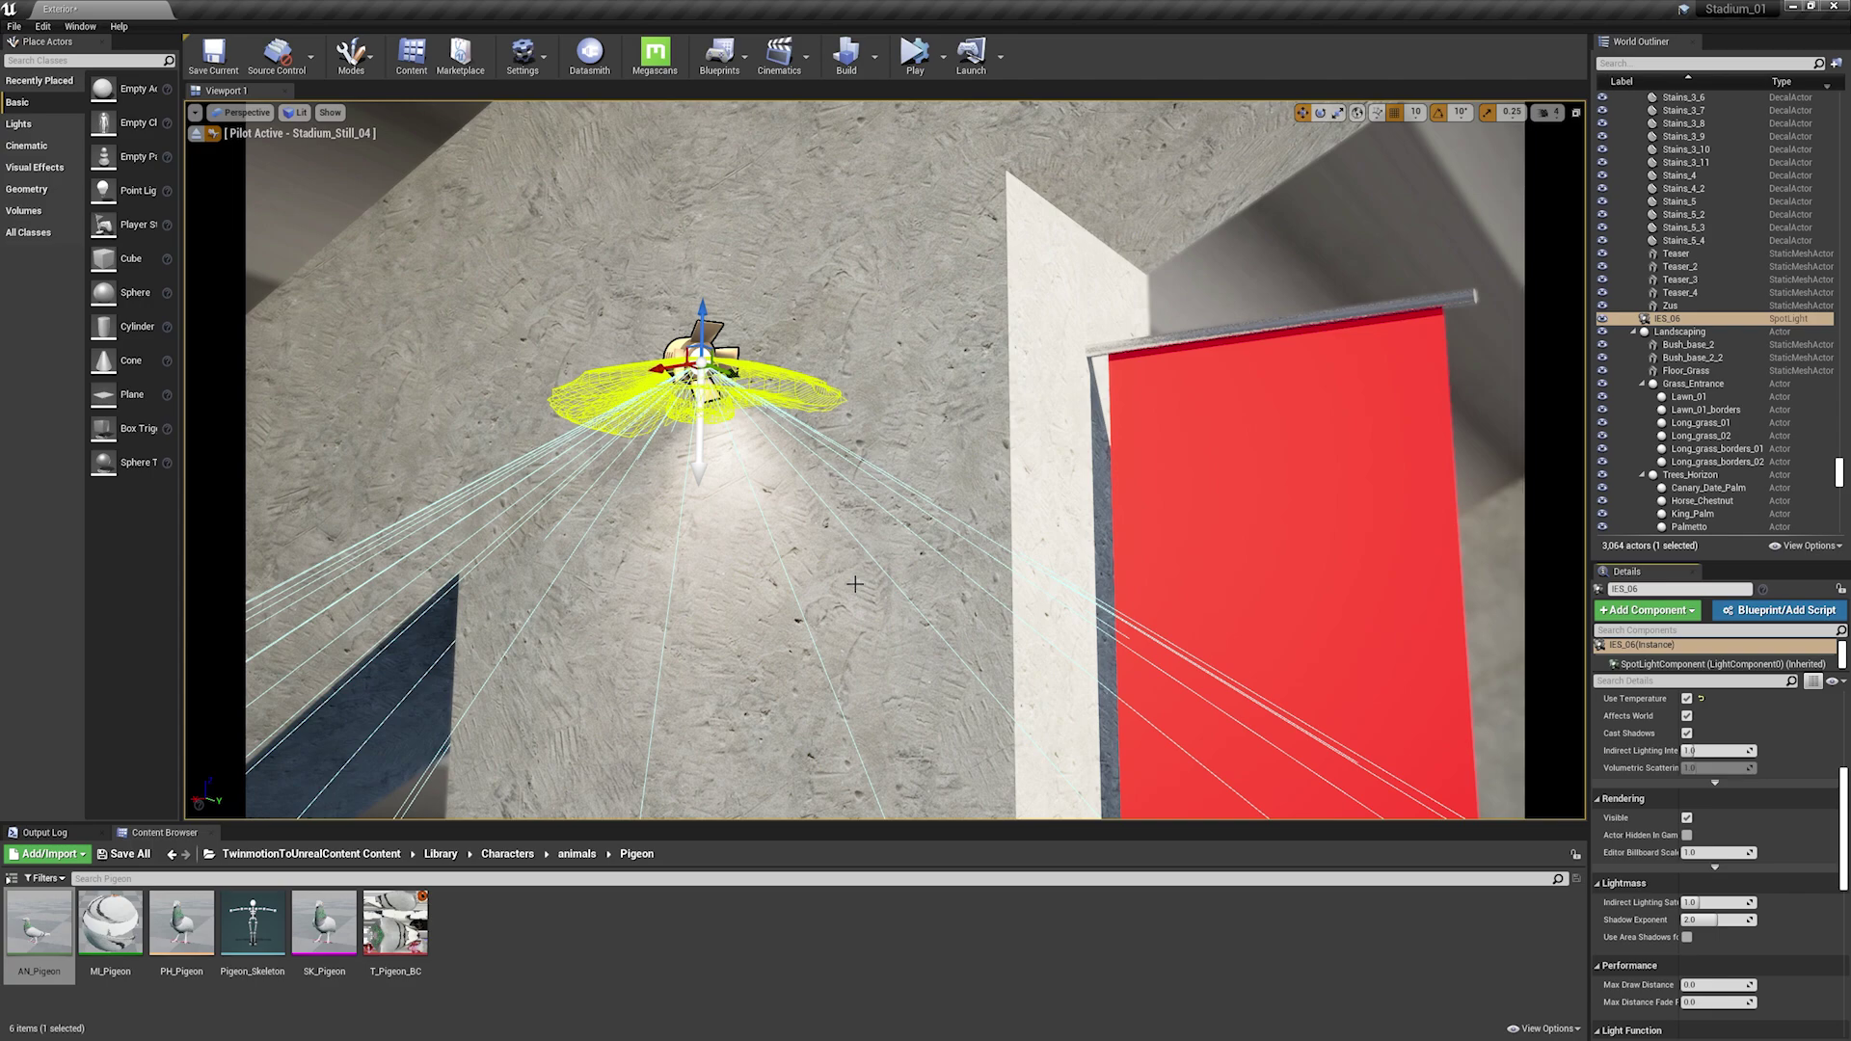
Browse to Characters > readyposed and open its meshes folder of 146 posed people.
right_click_drag(854, 583, 1126, 437)
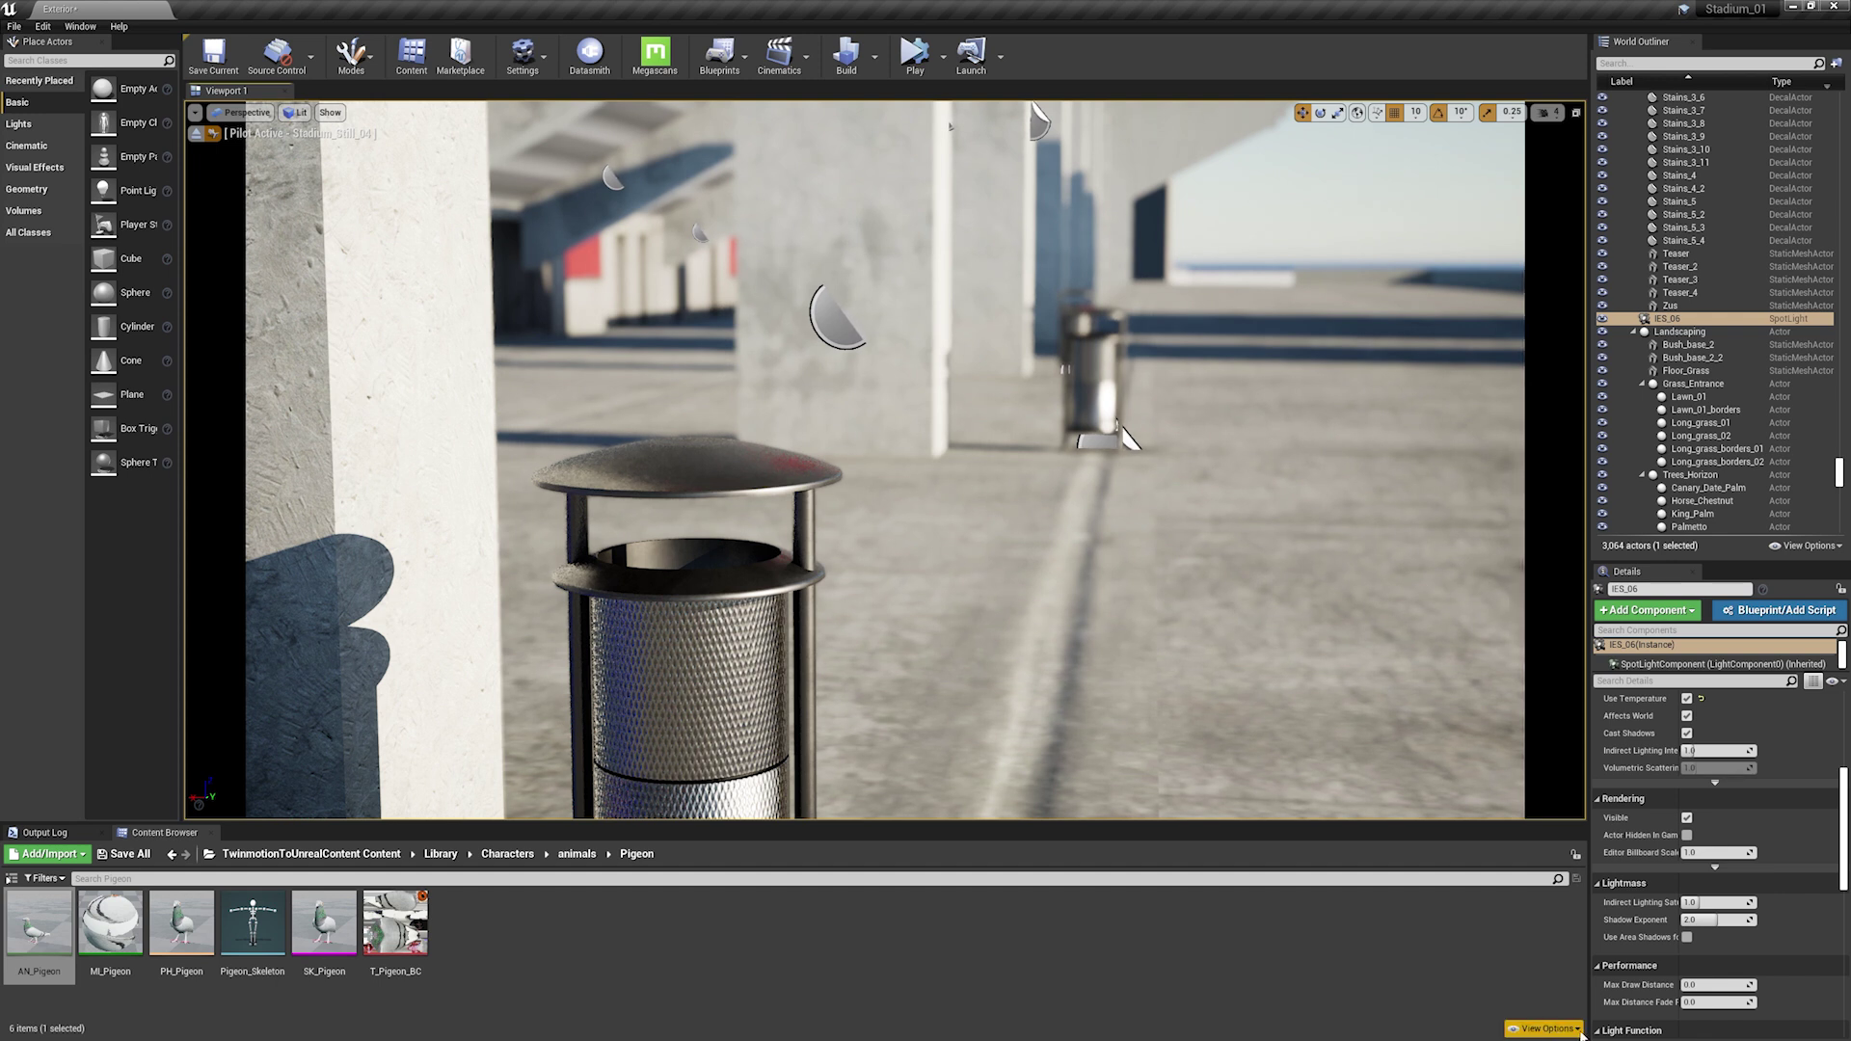
left_click(1580, 1033)
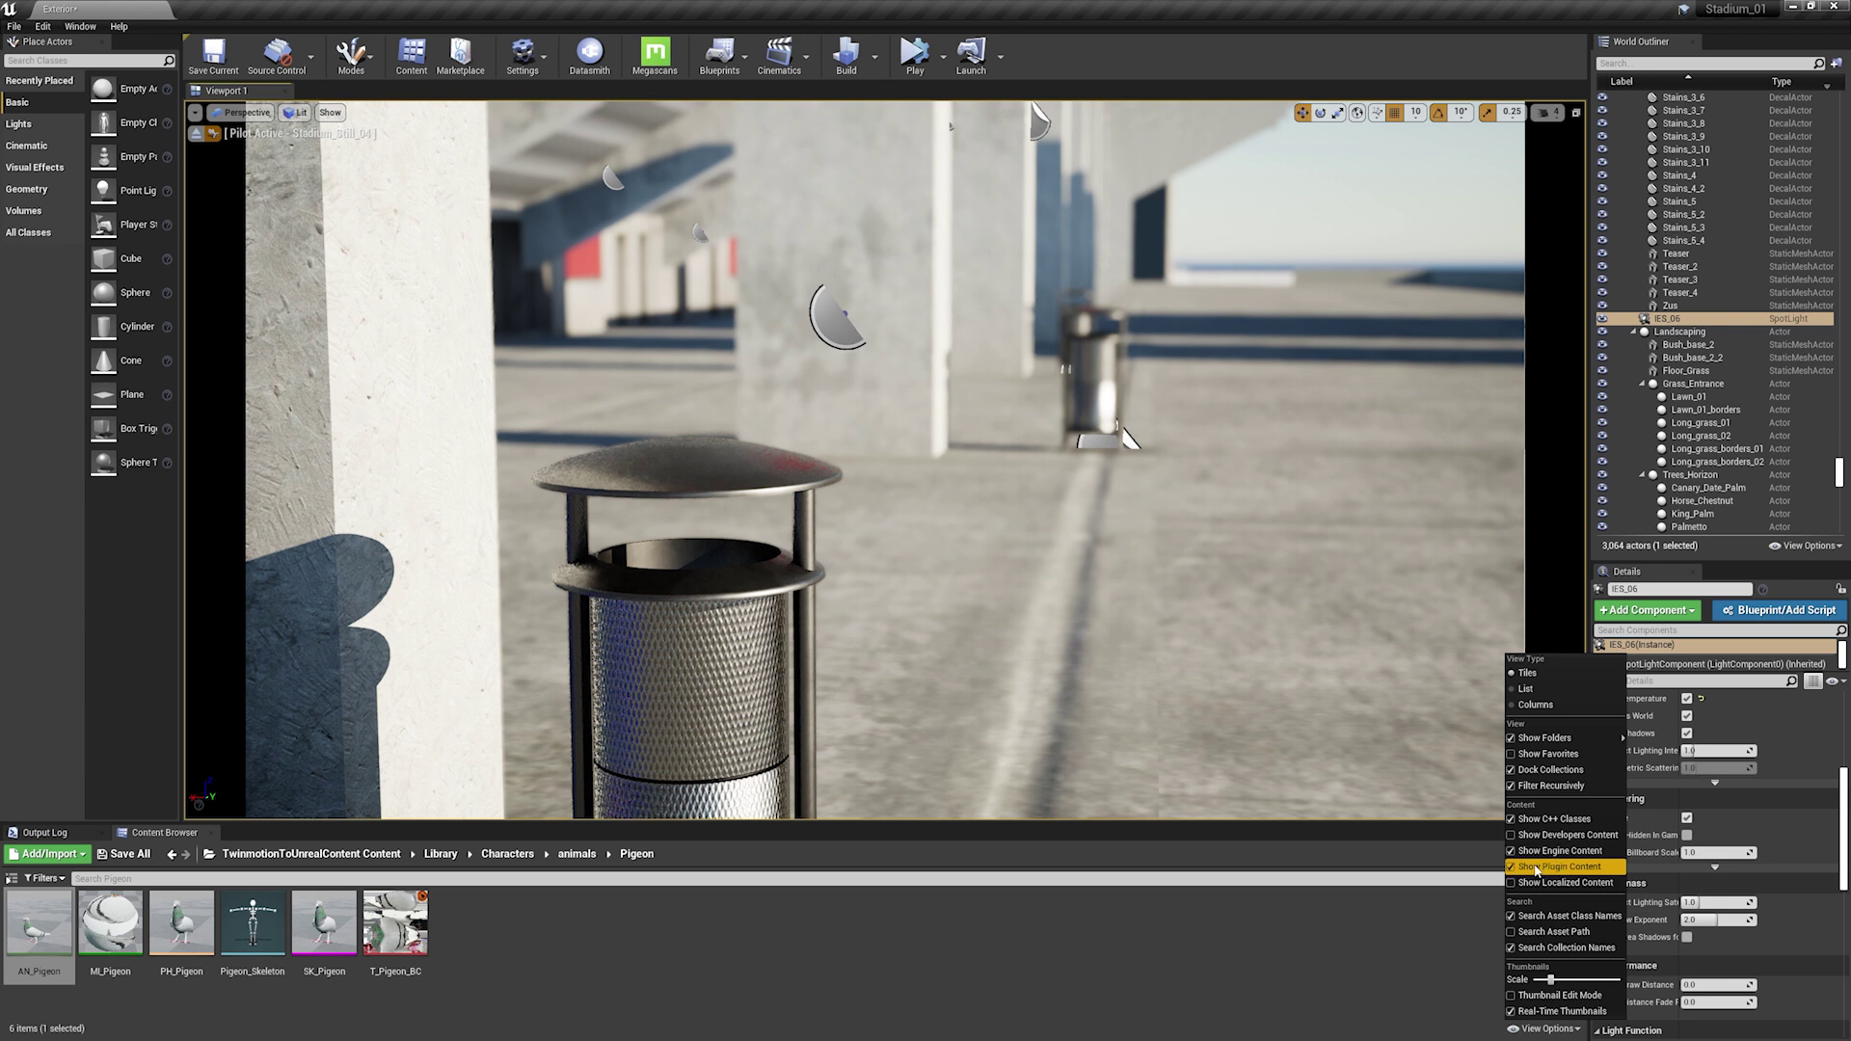
left_click(11, 882)
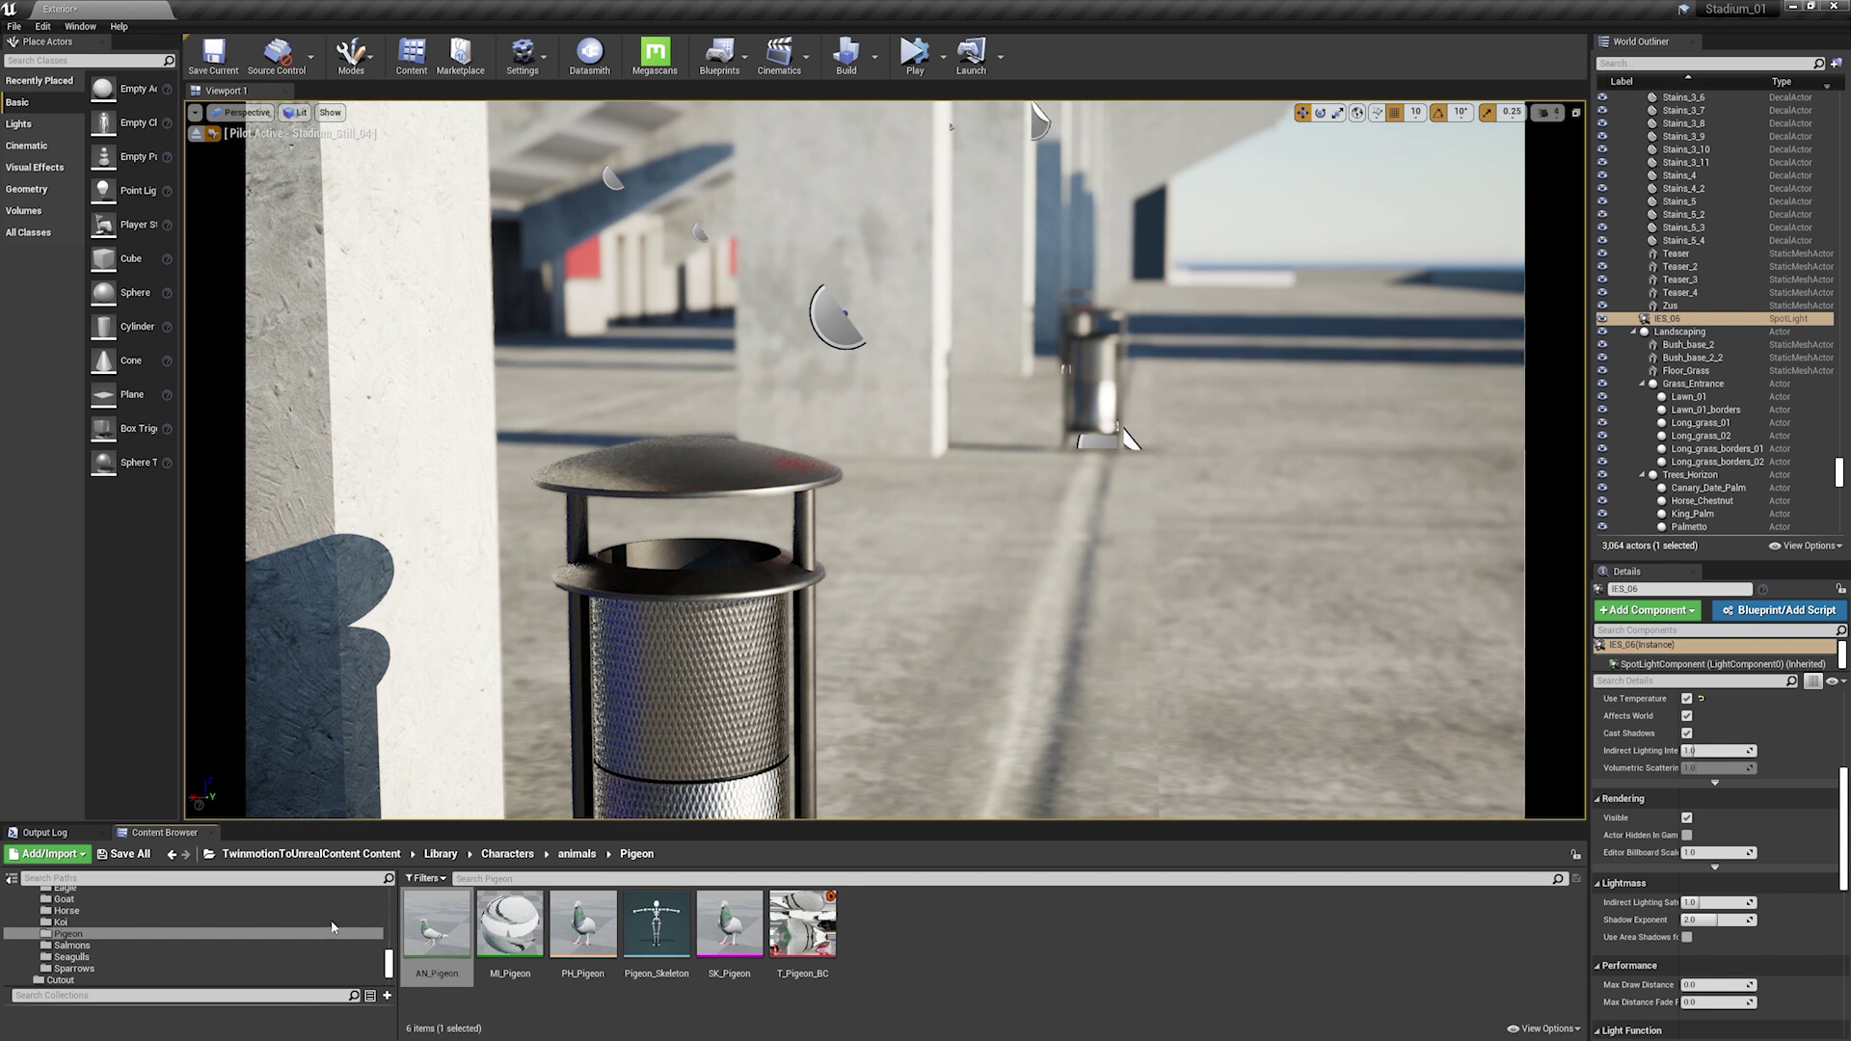
scroll(88, 971, "up", 1)
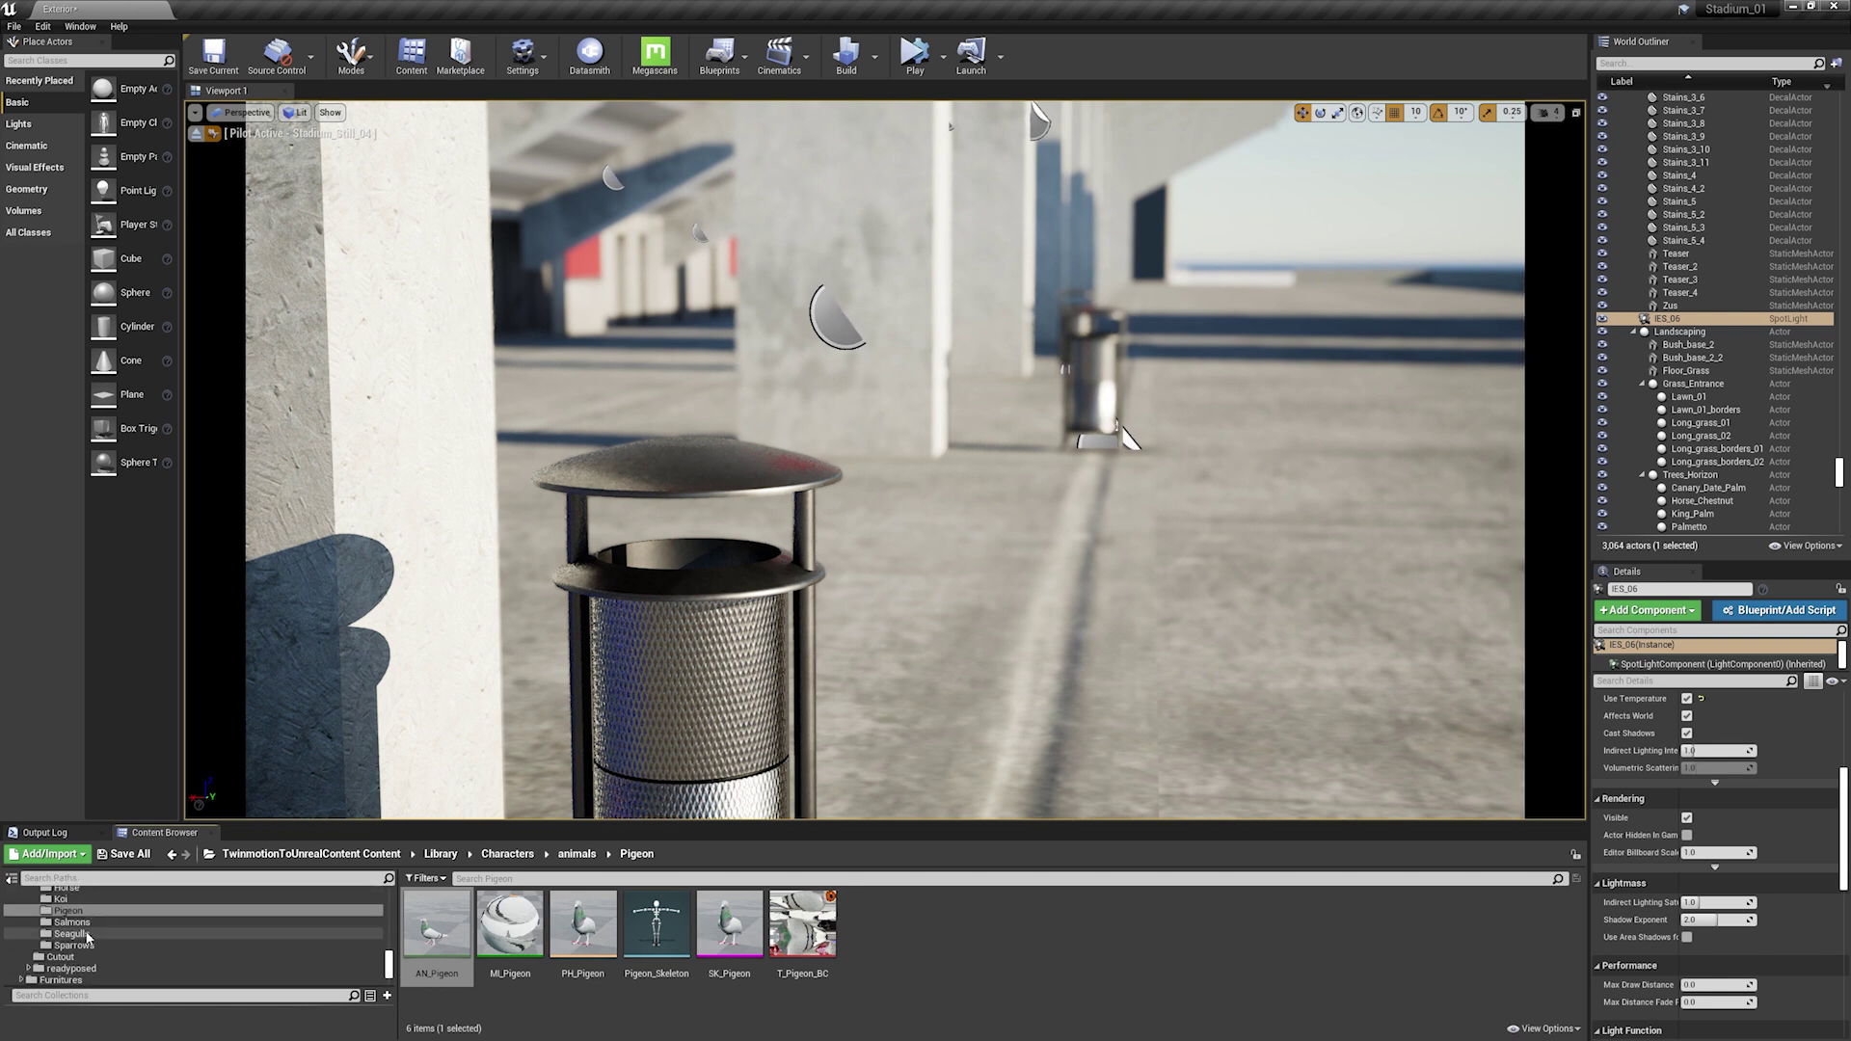
left_click(66, 948)
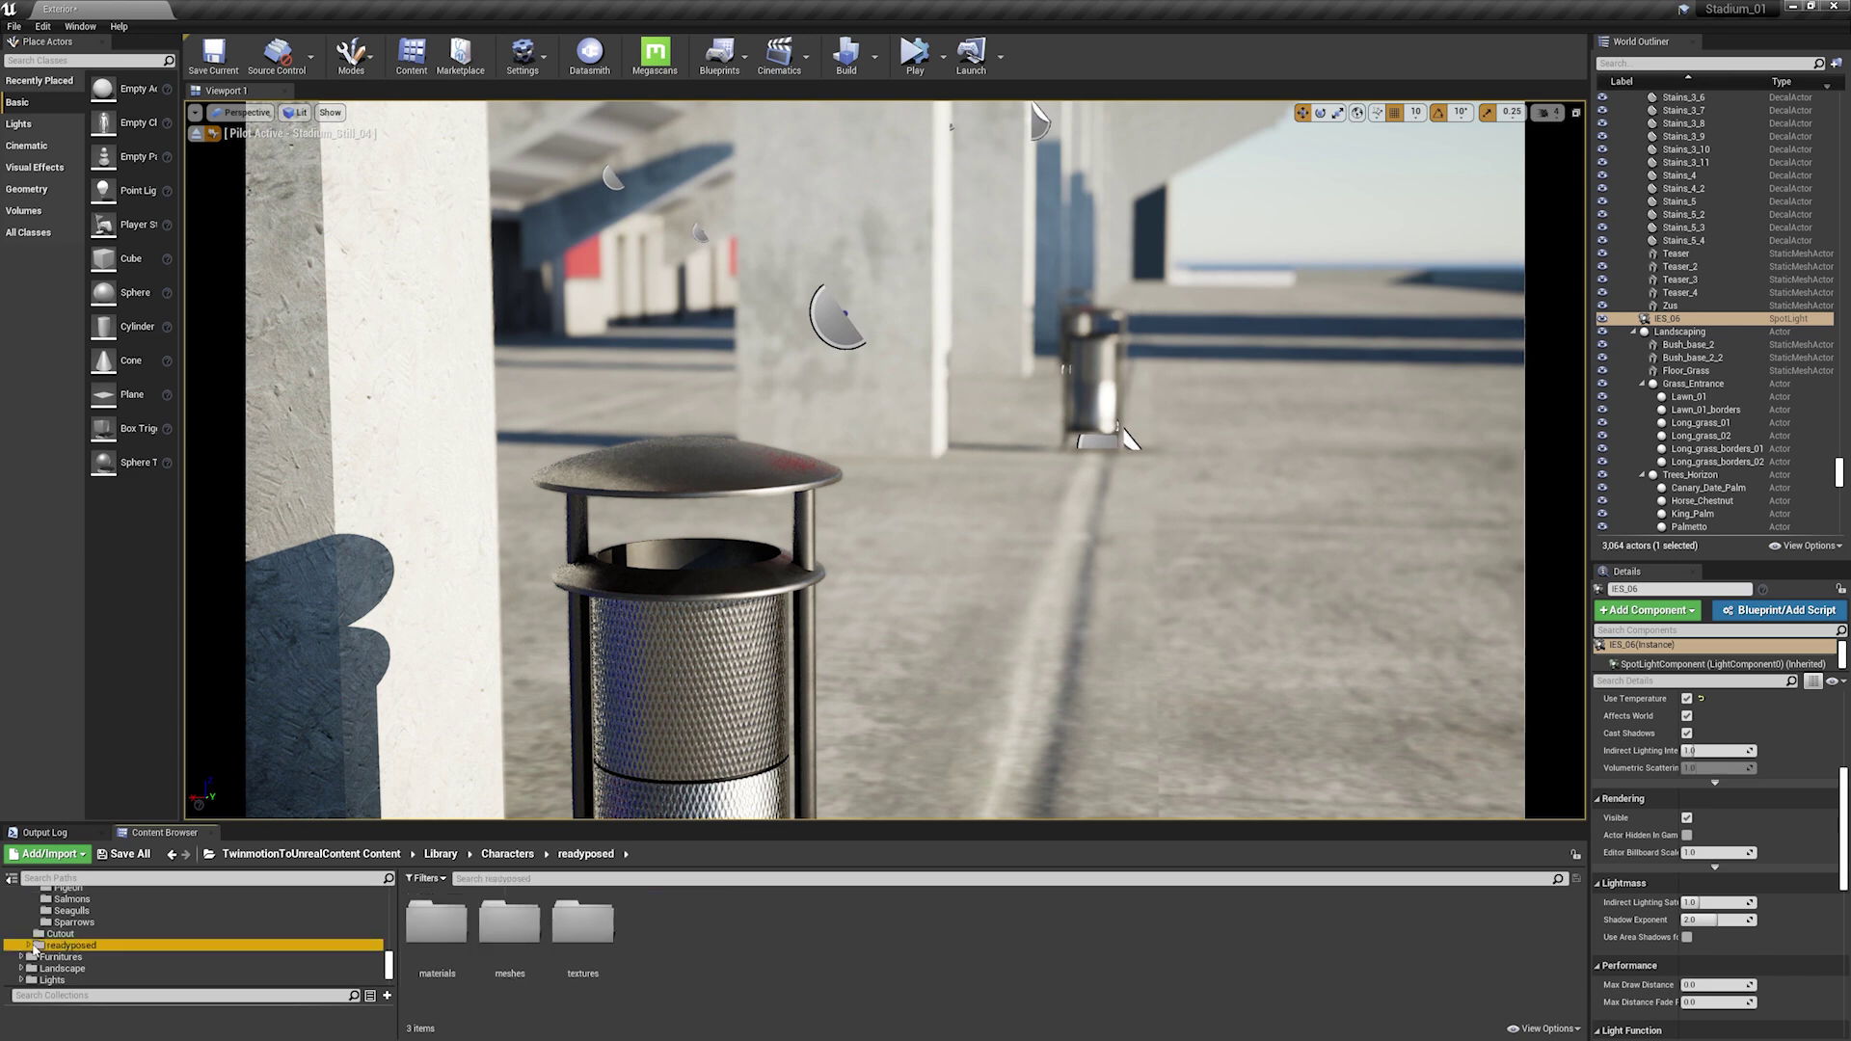
double_click(509, 922)
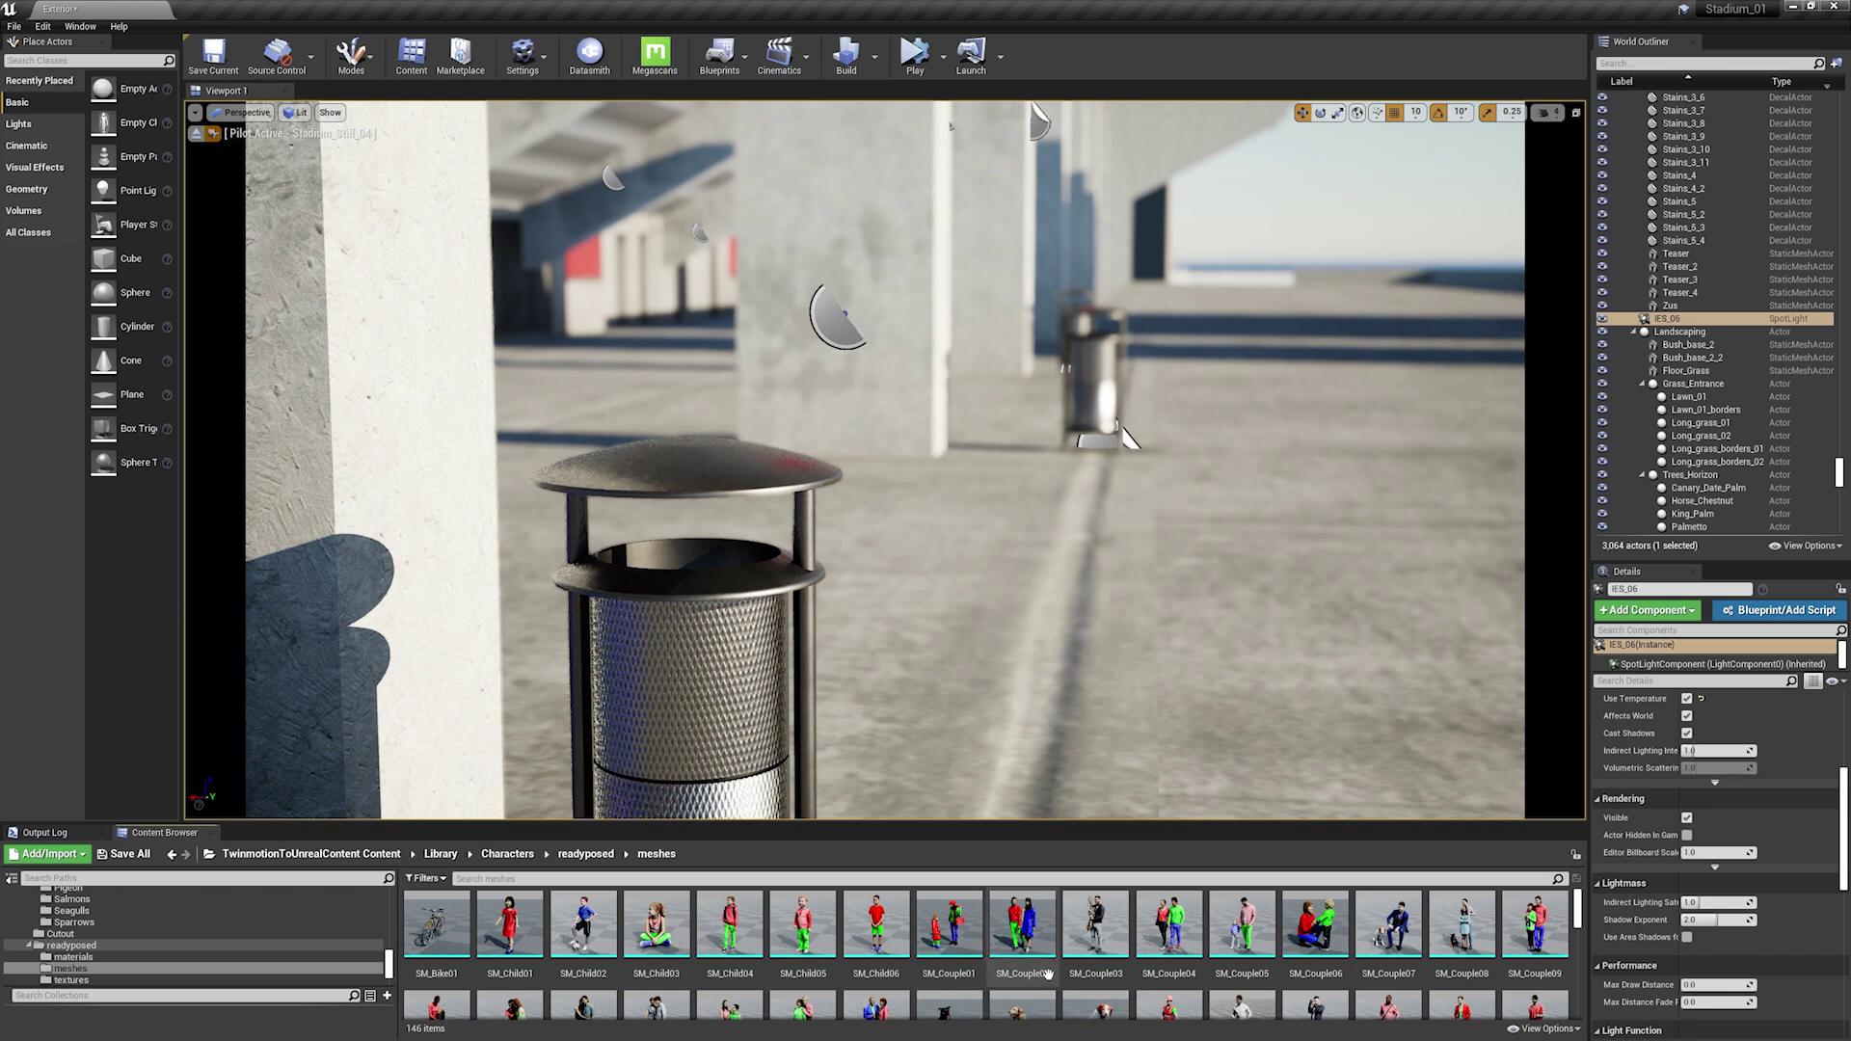
Place SM_Couple03 on the ground beside the bin, move closer, and reselect the meshes folder.
left_click_drag(1095, 934, 1213, 729)
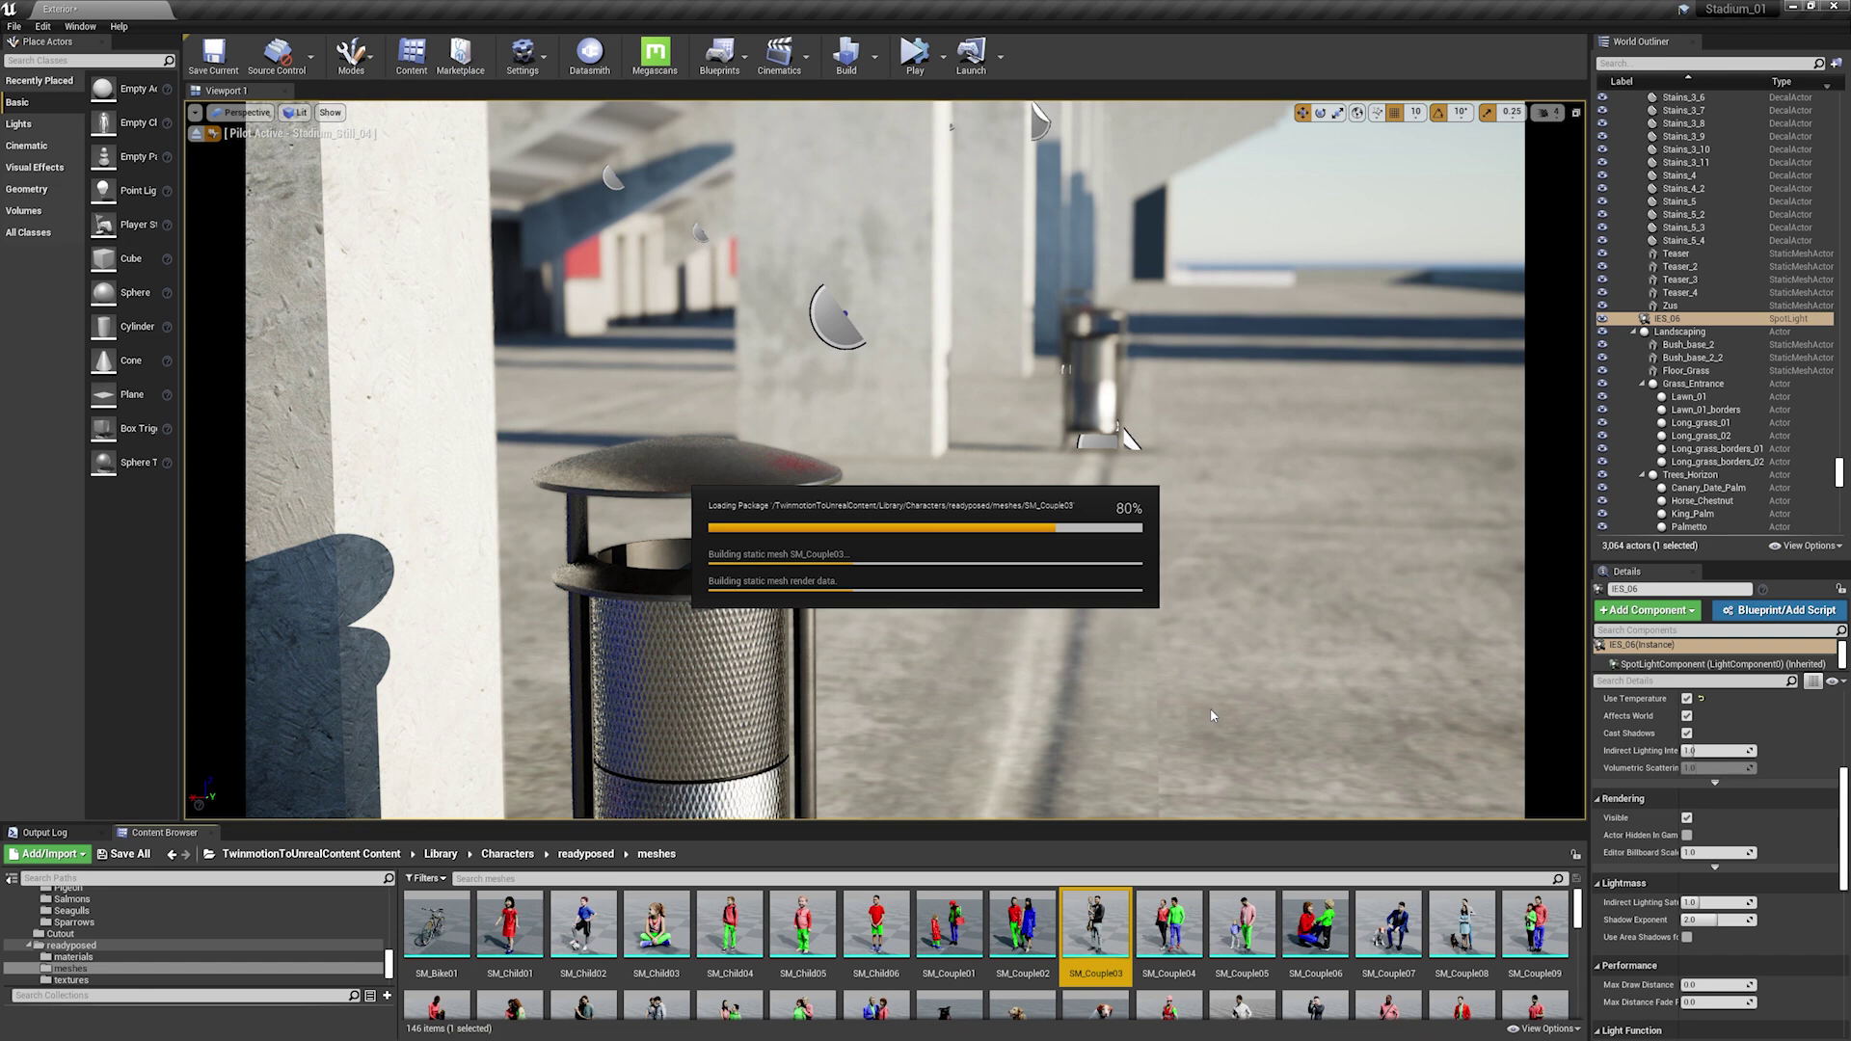
mouse_move(1211, 708)
left_mouse_down()
mouse_move(1177, 767)
mouse_move(1241, 782)
left_mouse_up()
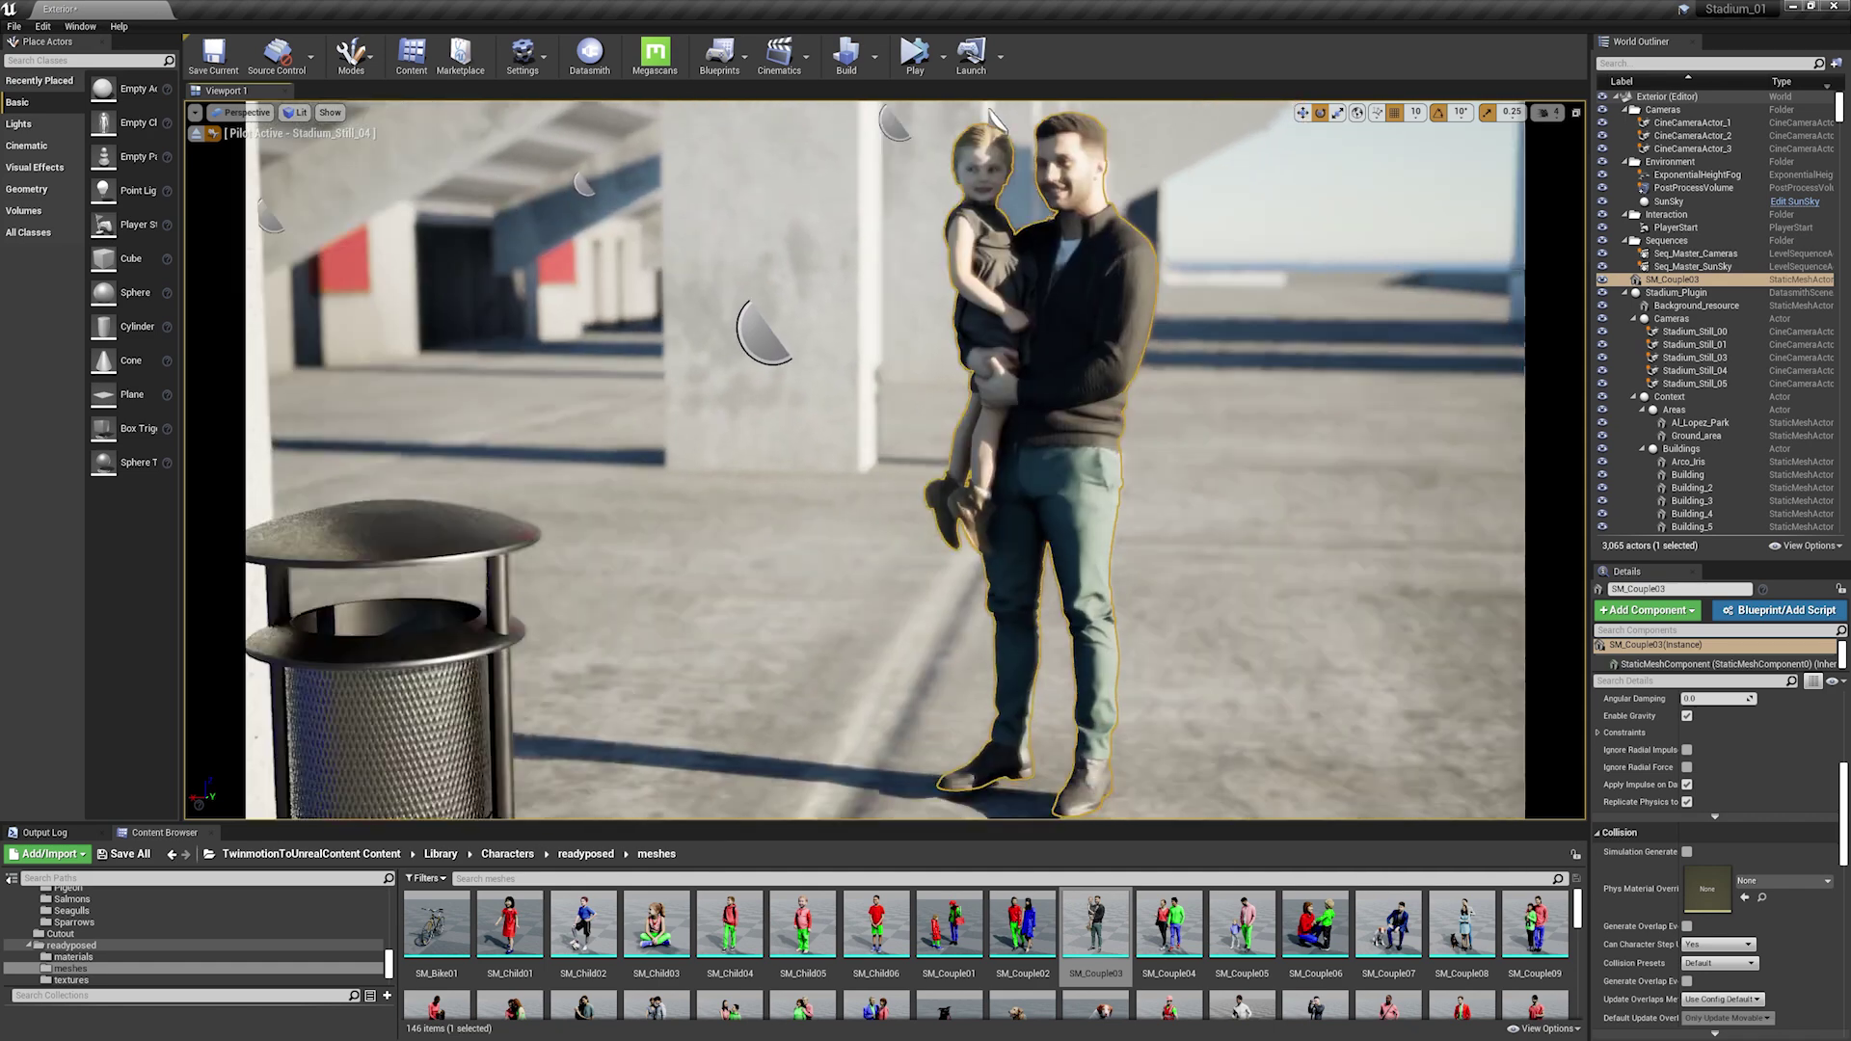
right_click_drag(1241, 781, 1215, 759)
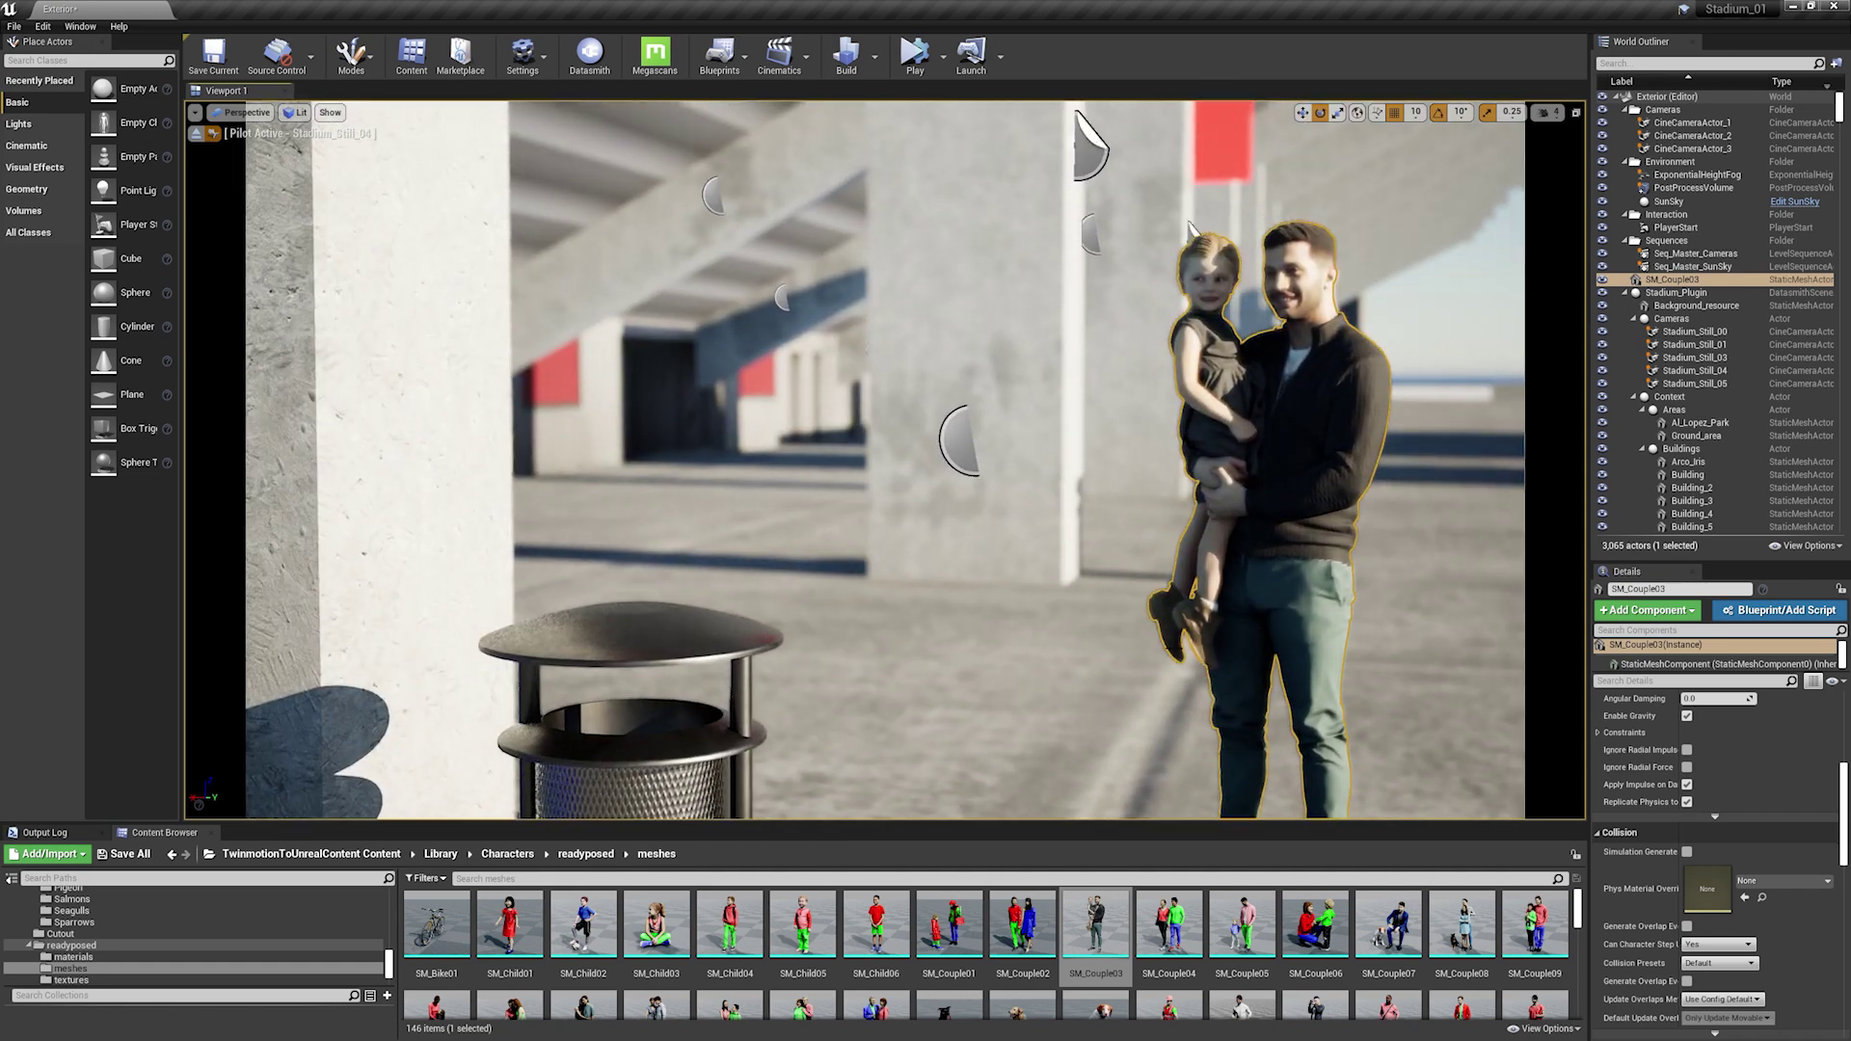
left_click(385, 968)
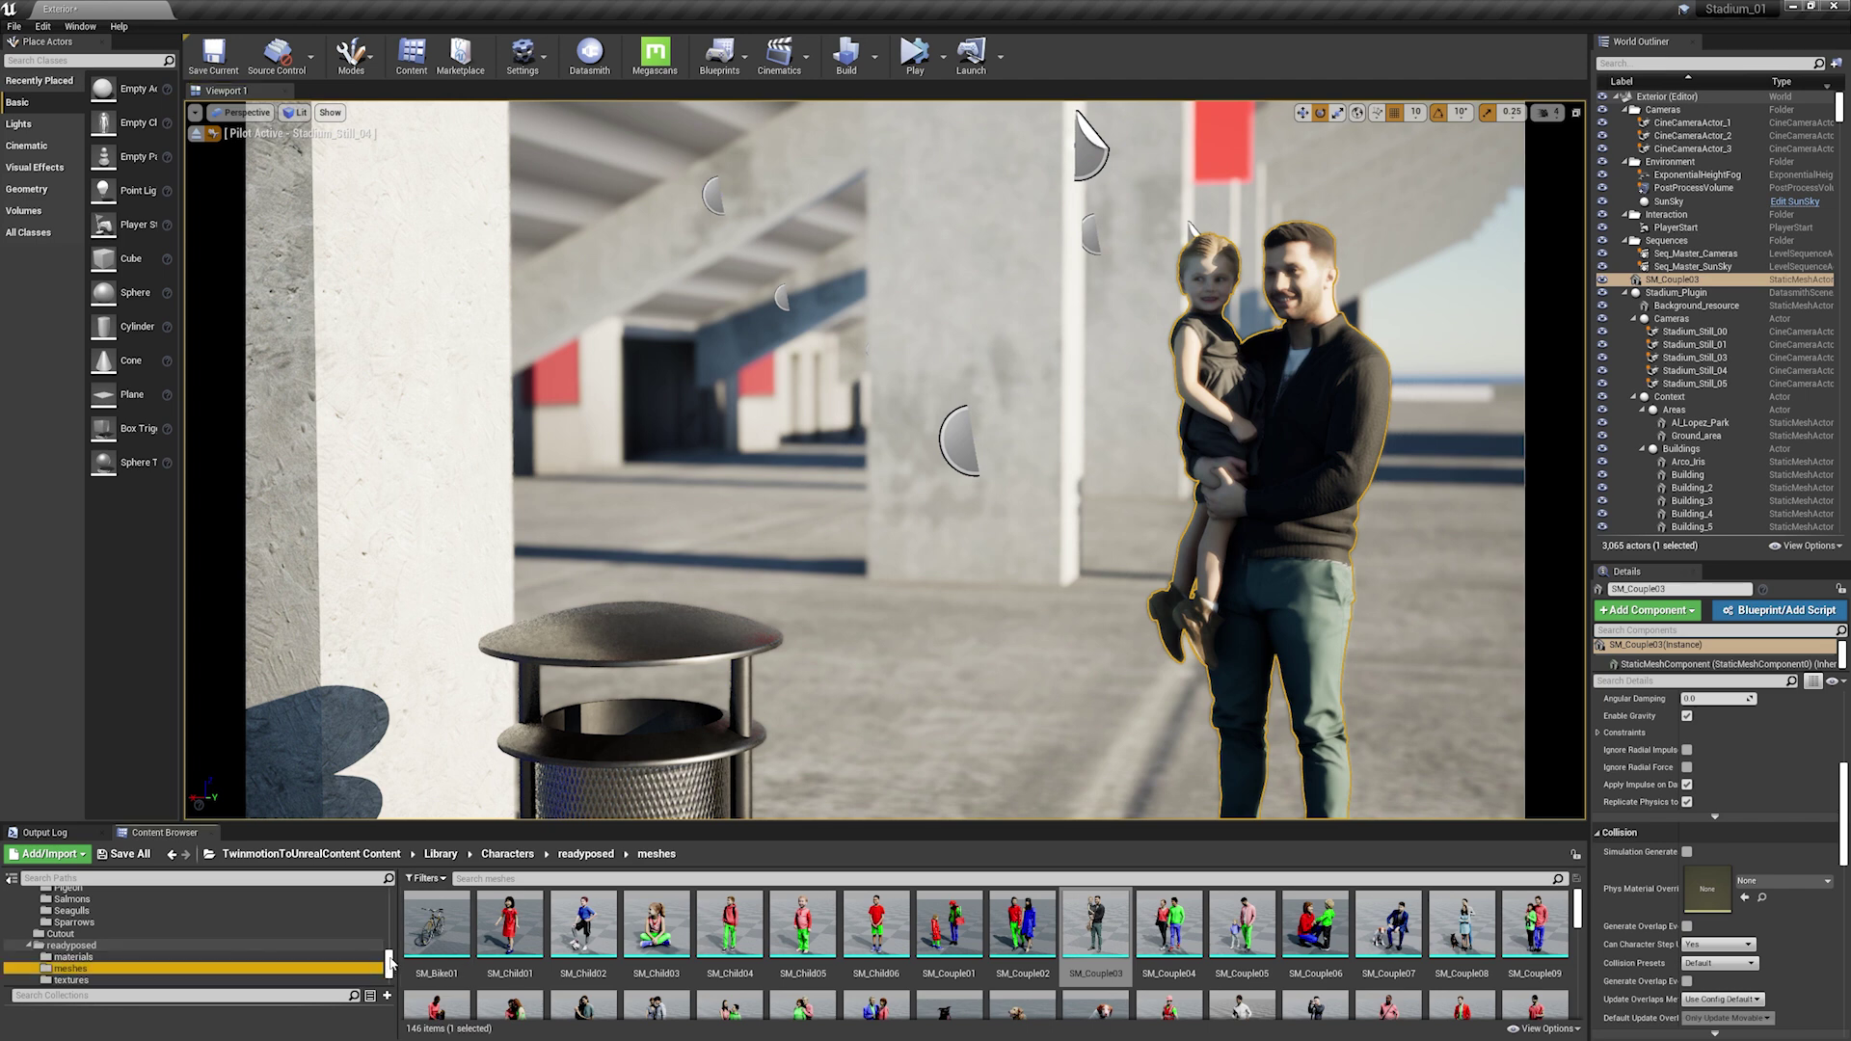
scroll(388, 962, "up", 5)
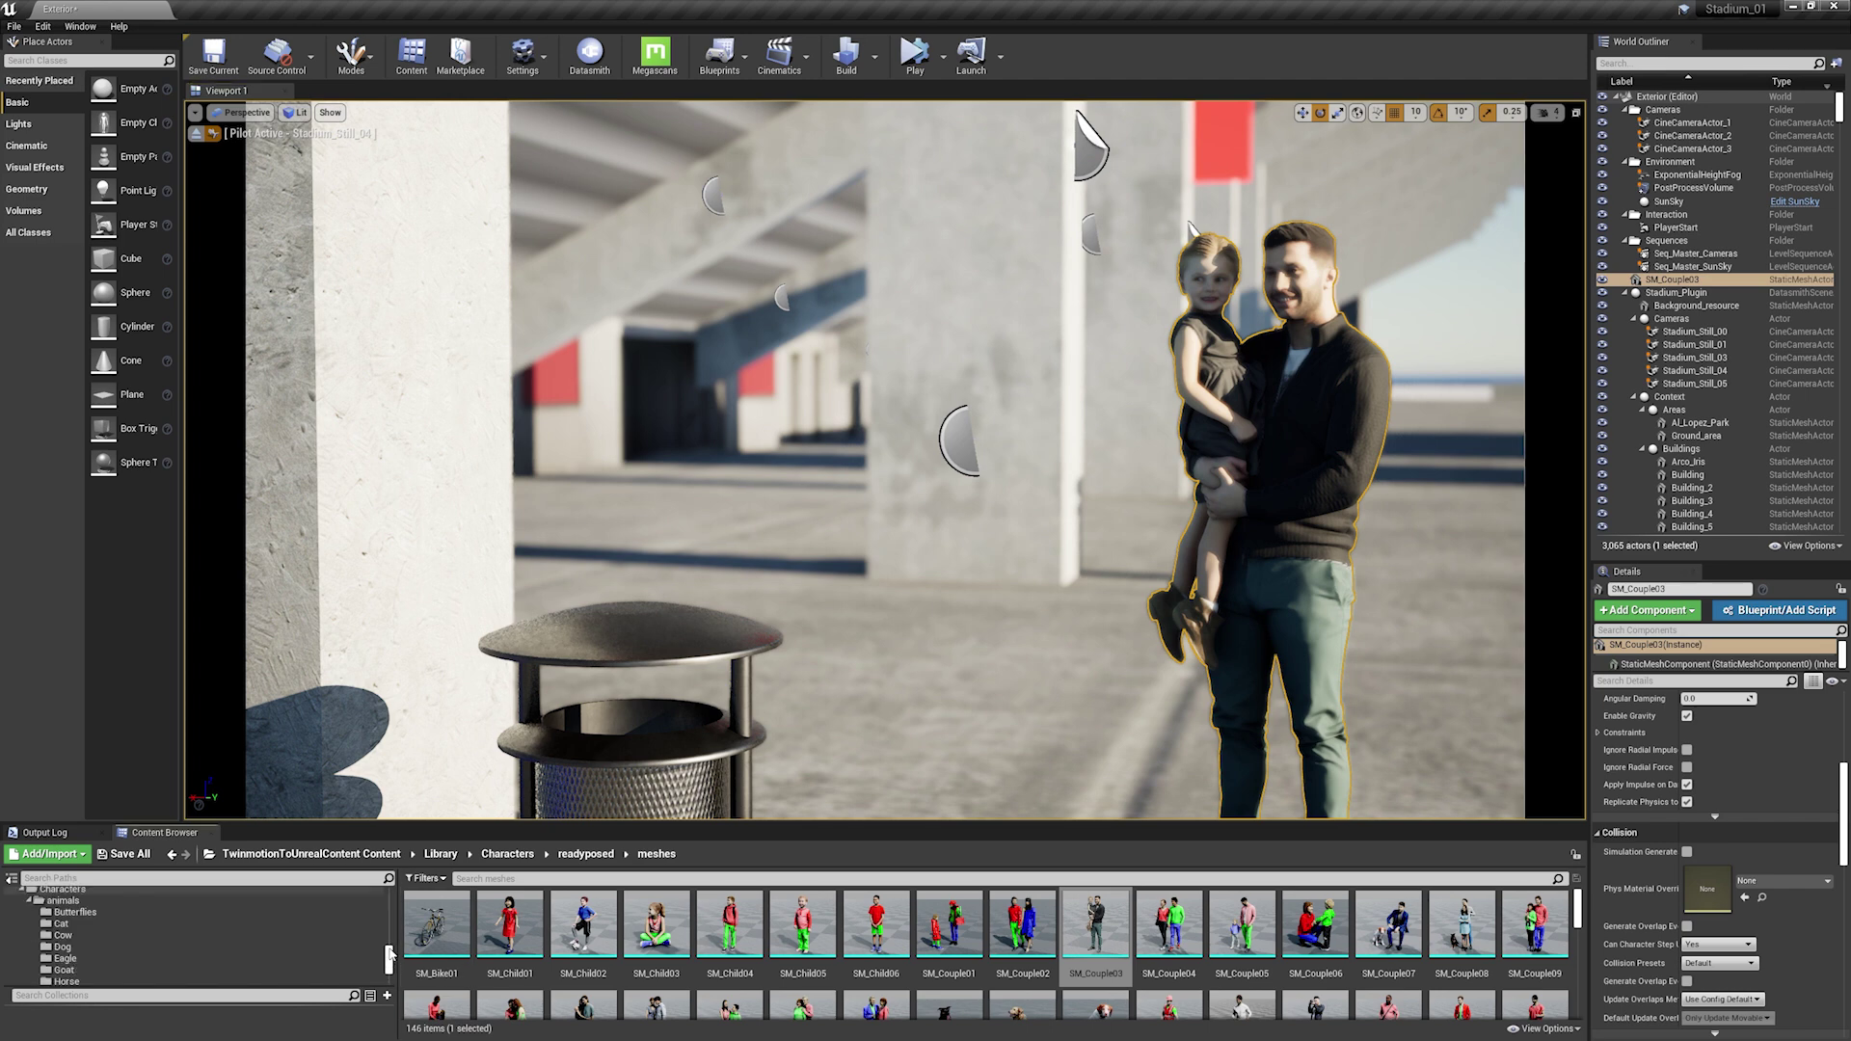
scroll(388, 957, "up", 3)
scroll(387, 958, "up", 3)
scroll(388, 958, "up", 3)
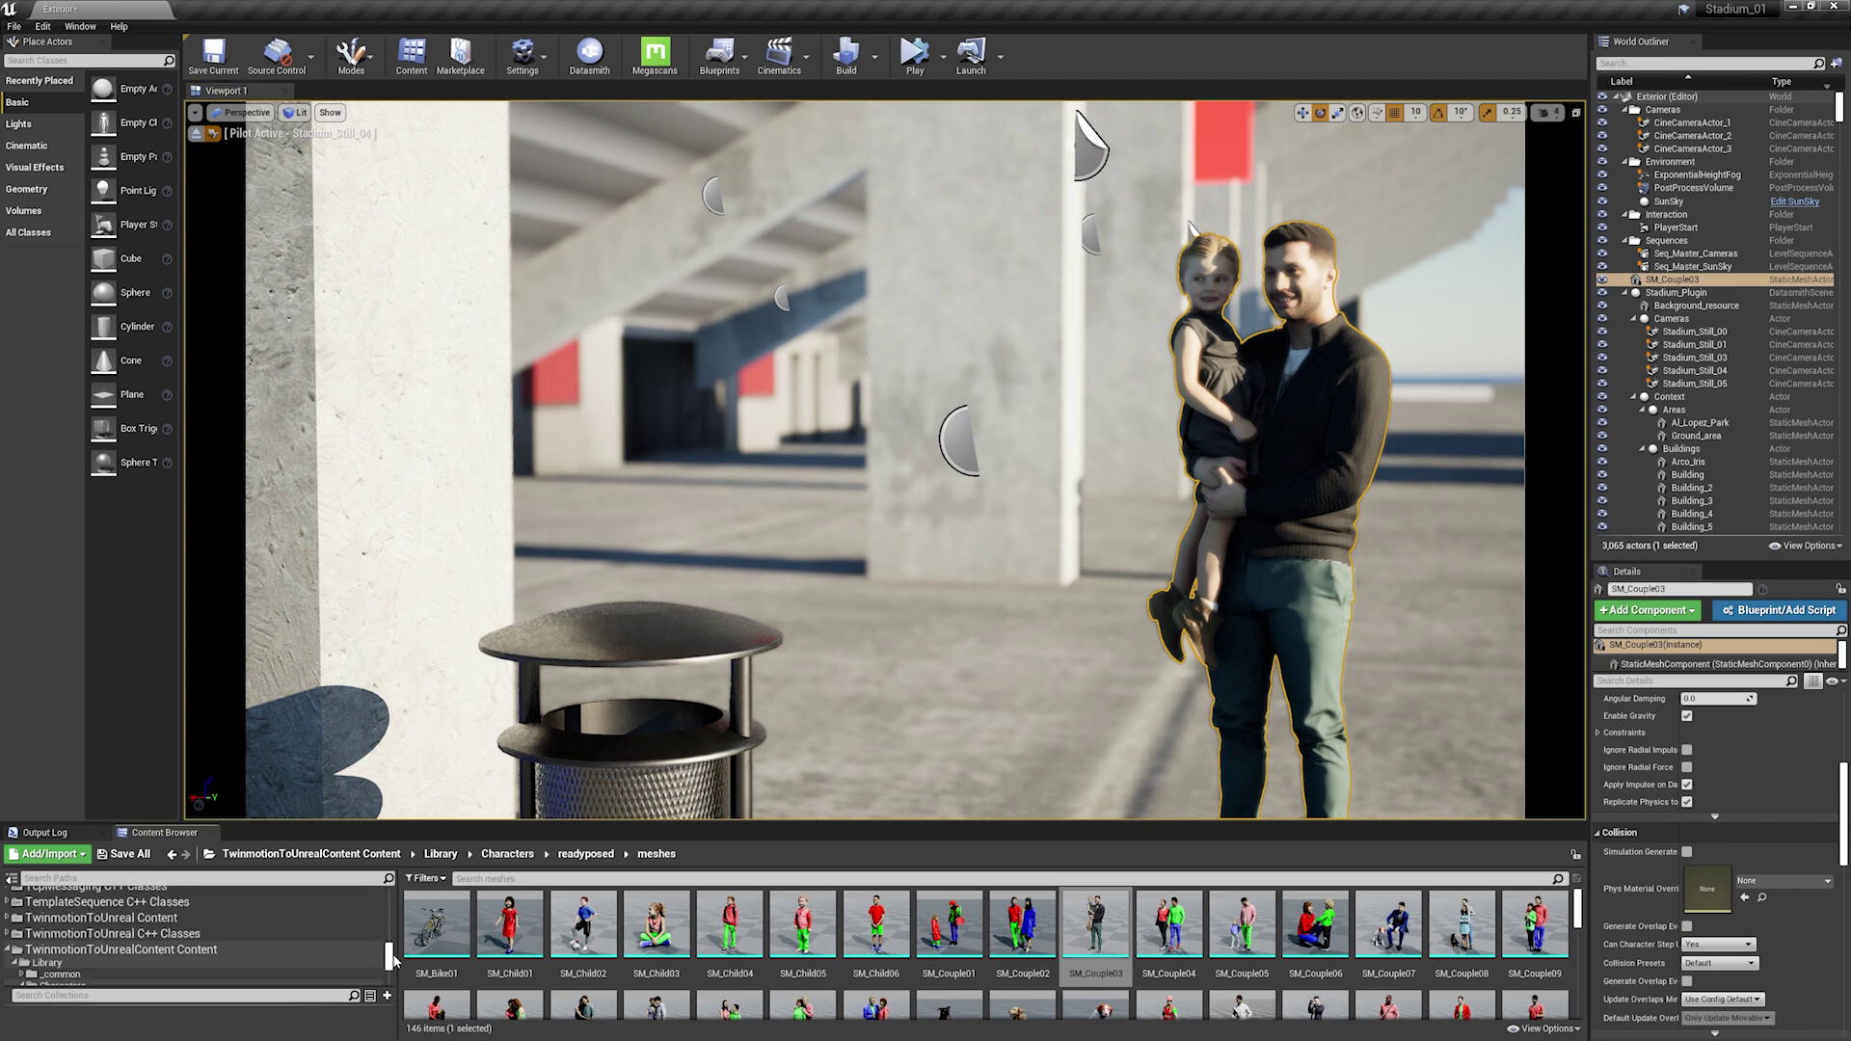